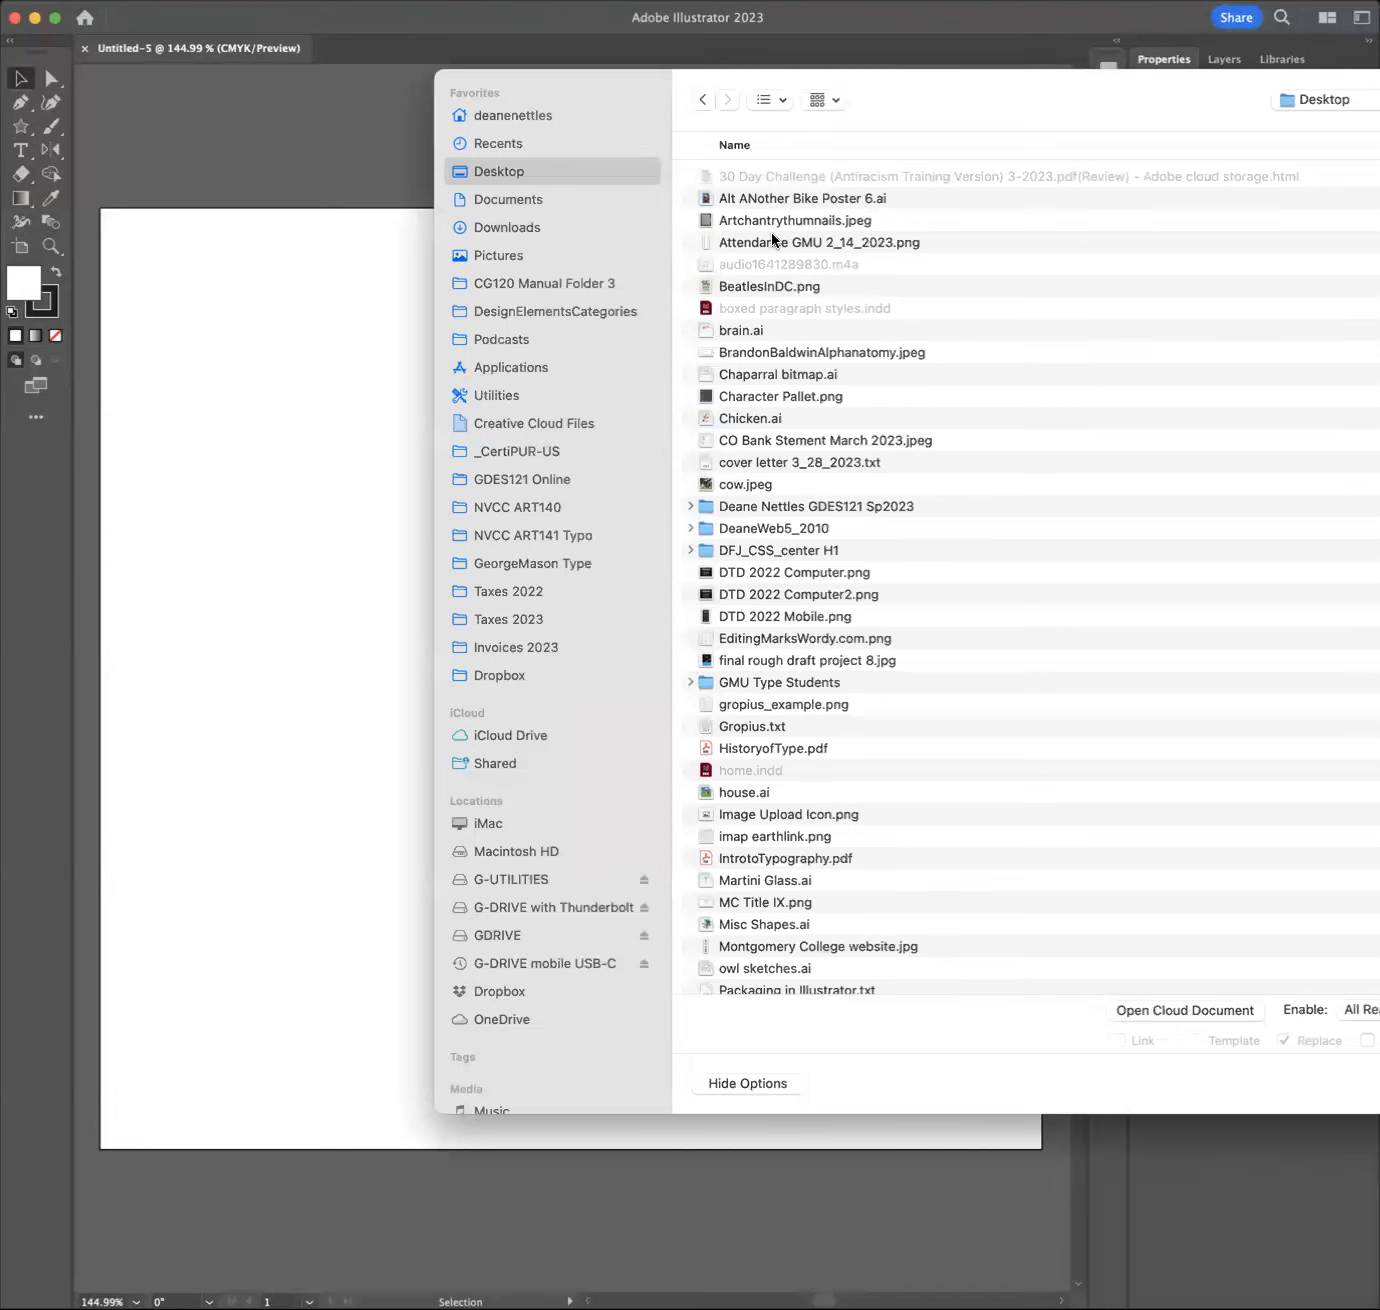
Step: Place cow.jpeg as a linked image about 5.65 by 5.49 in and position it within the artboard, about 0.25 in from its upper edge
left_click(731, 487)
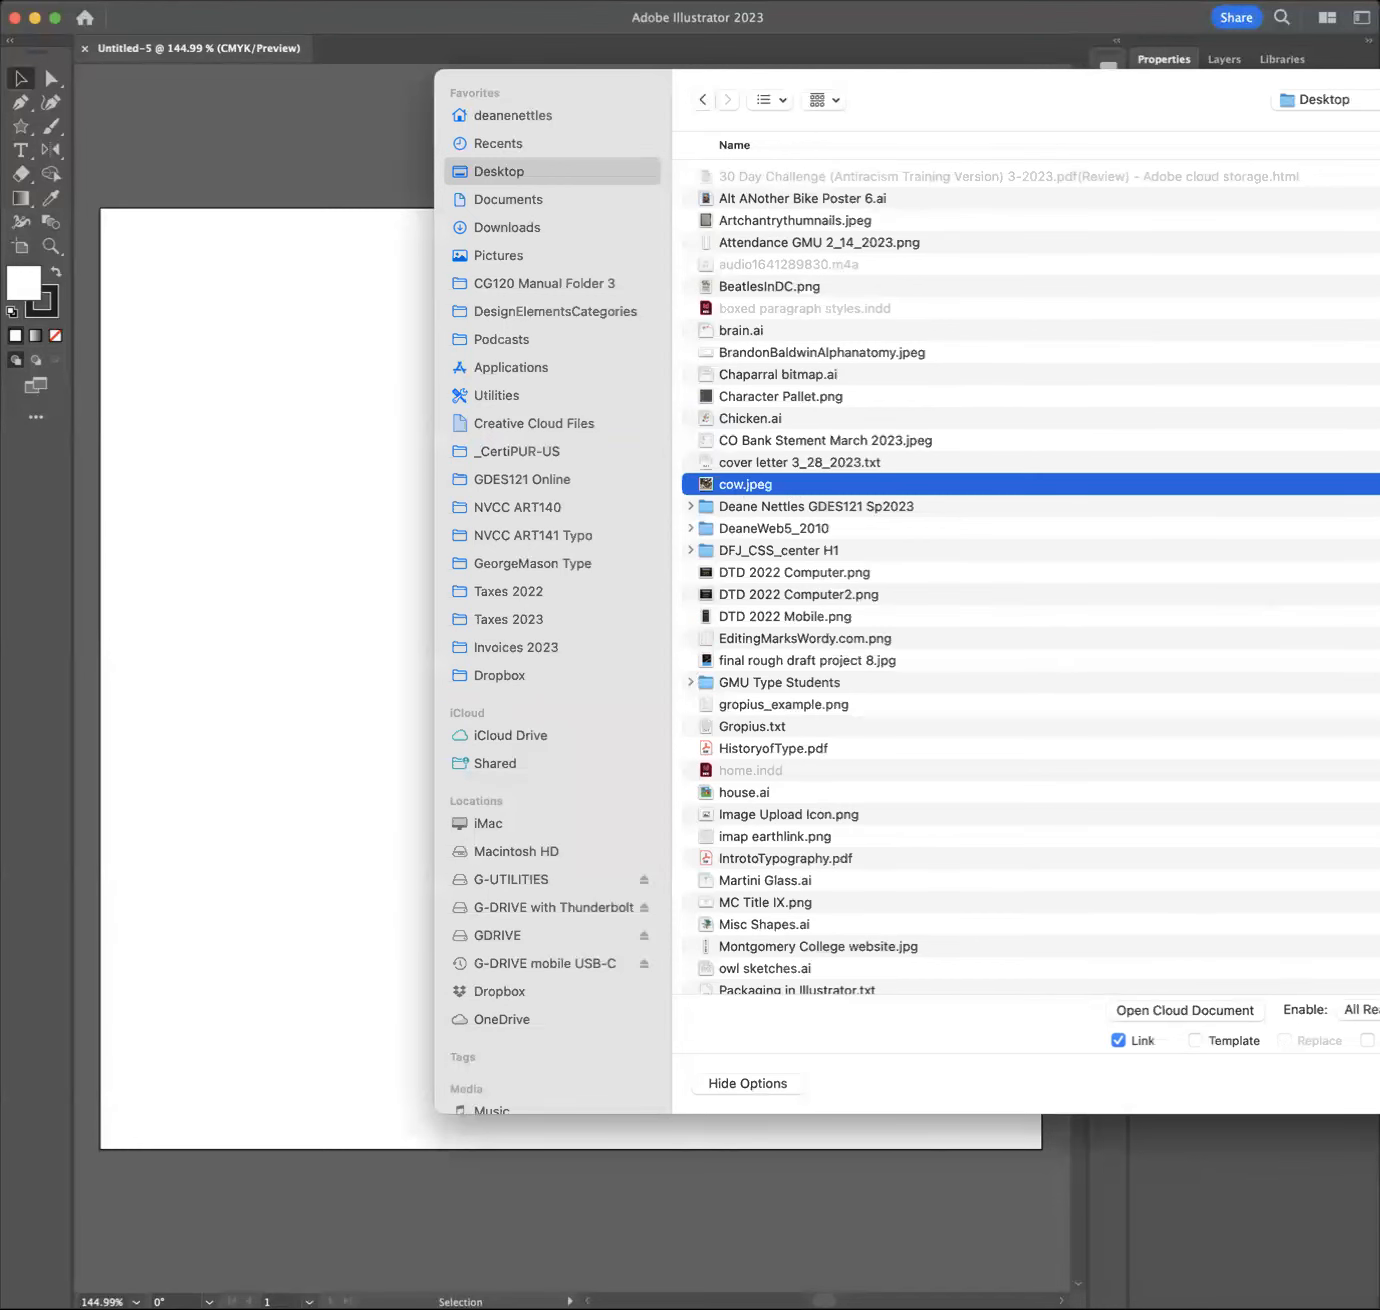
key("Return")
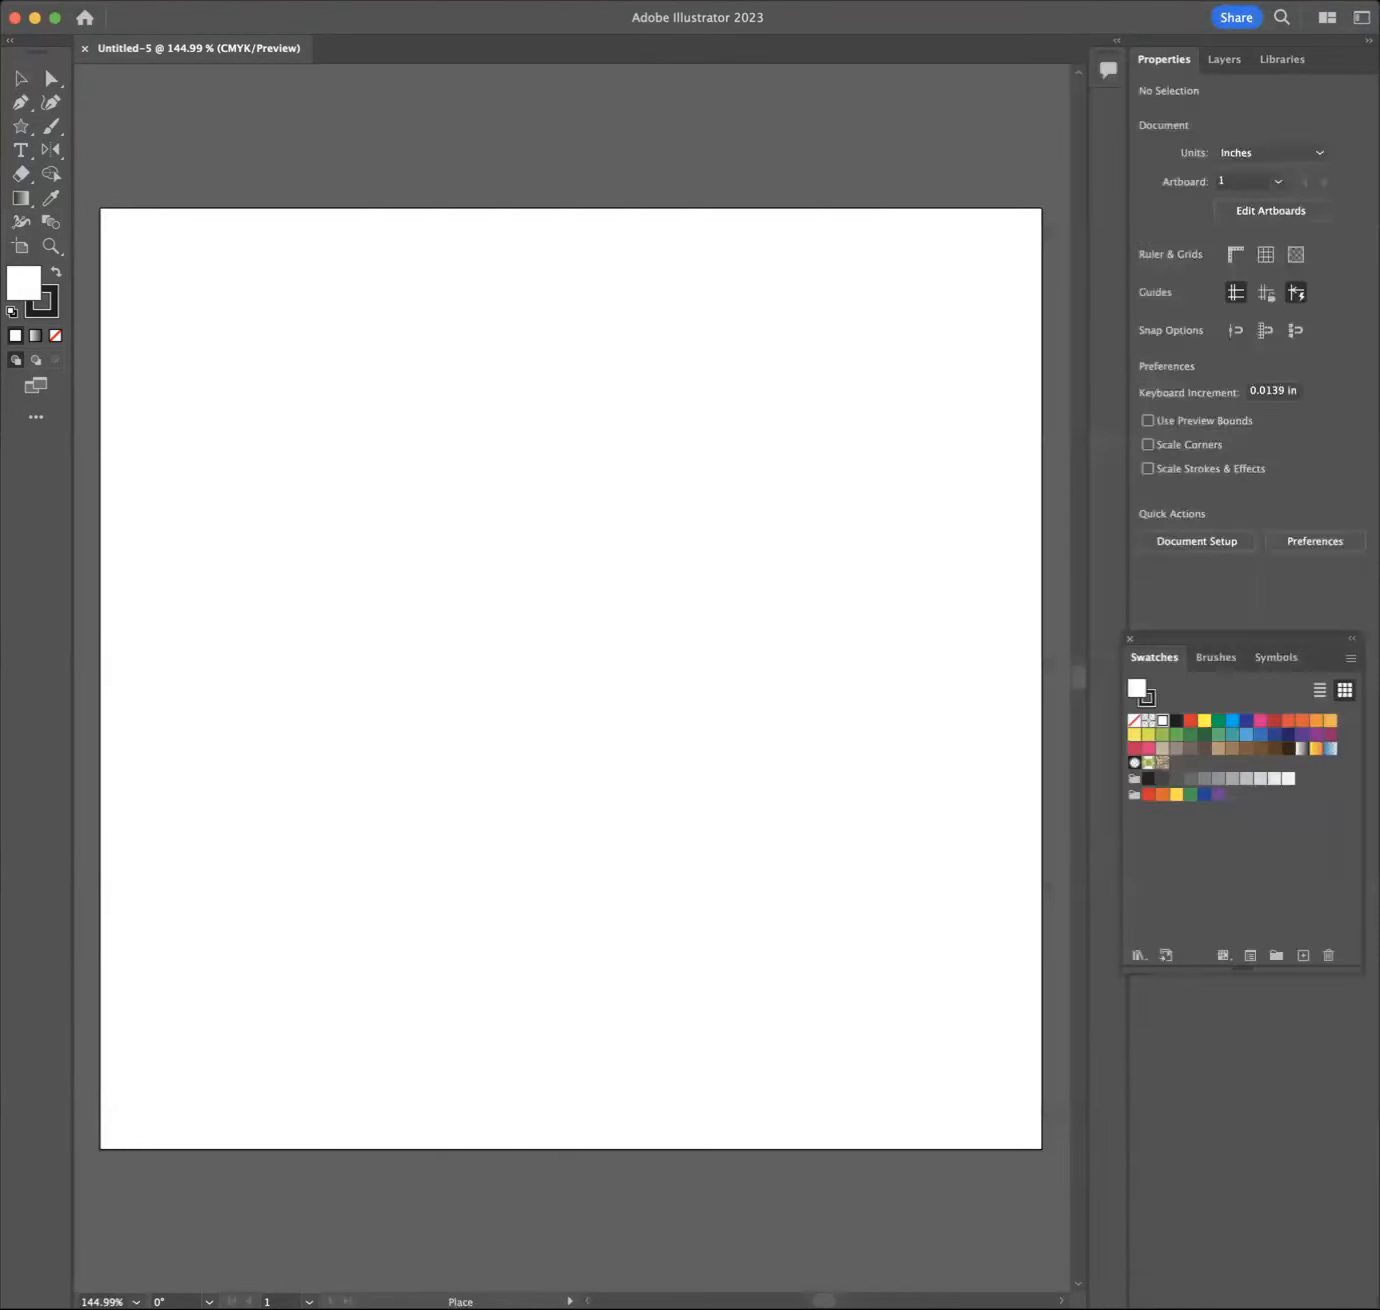
left_click_drag(128, 300, 1025, 1230)
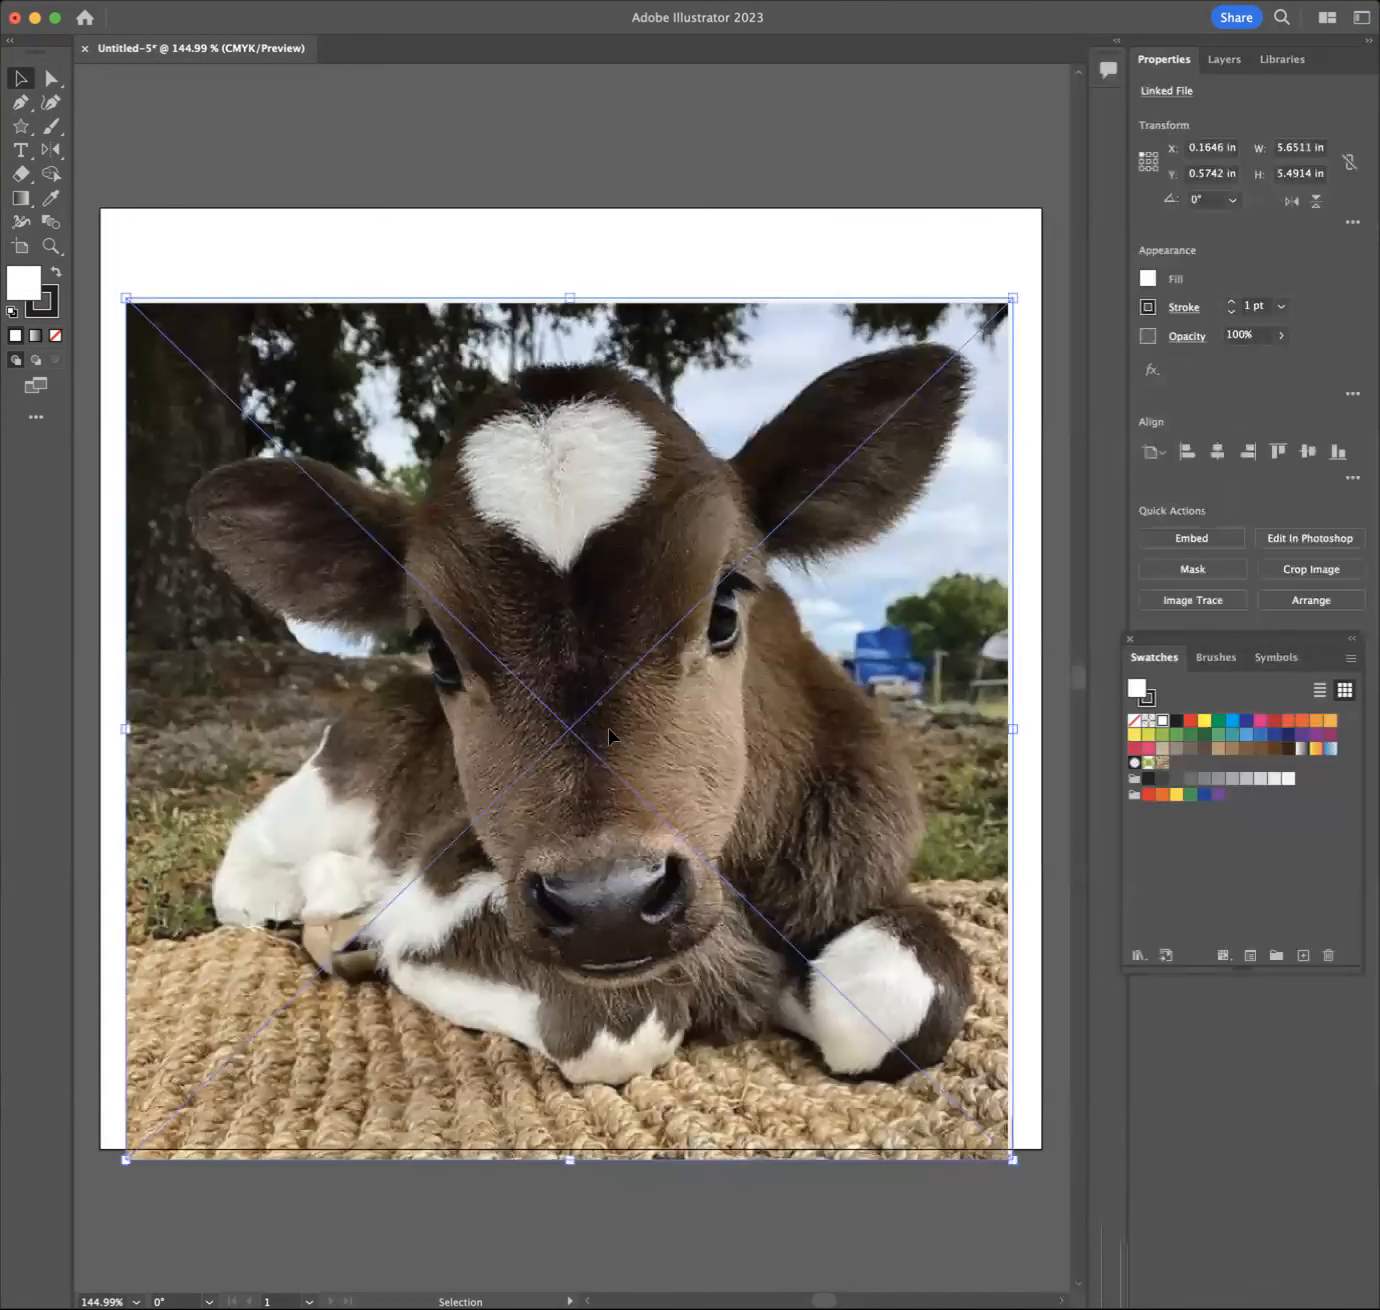
left_click_drag(609, 718, 610, 668)
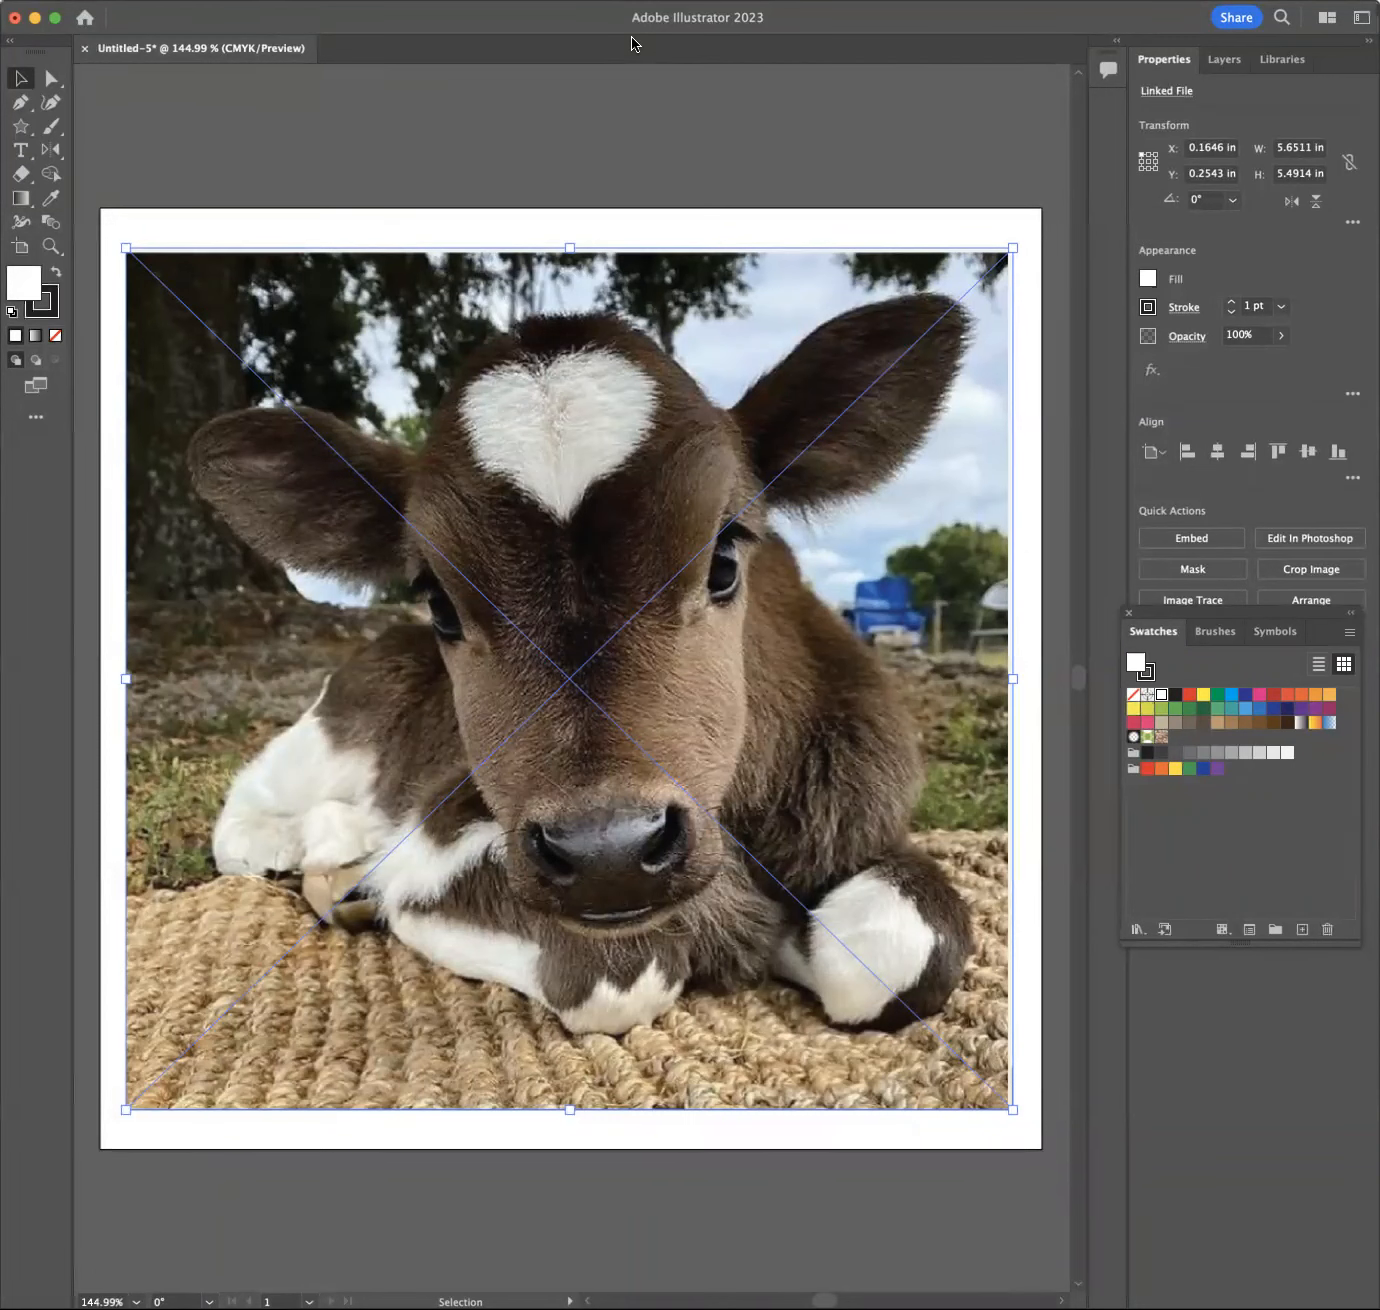
Step: Lock Layer 1 containing the cow photo and add a new layer above it for tracing
left_click(1226, 66)
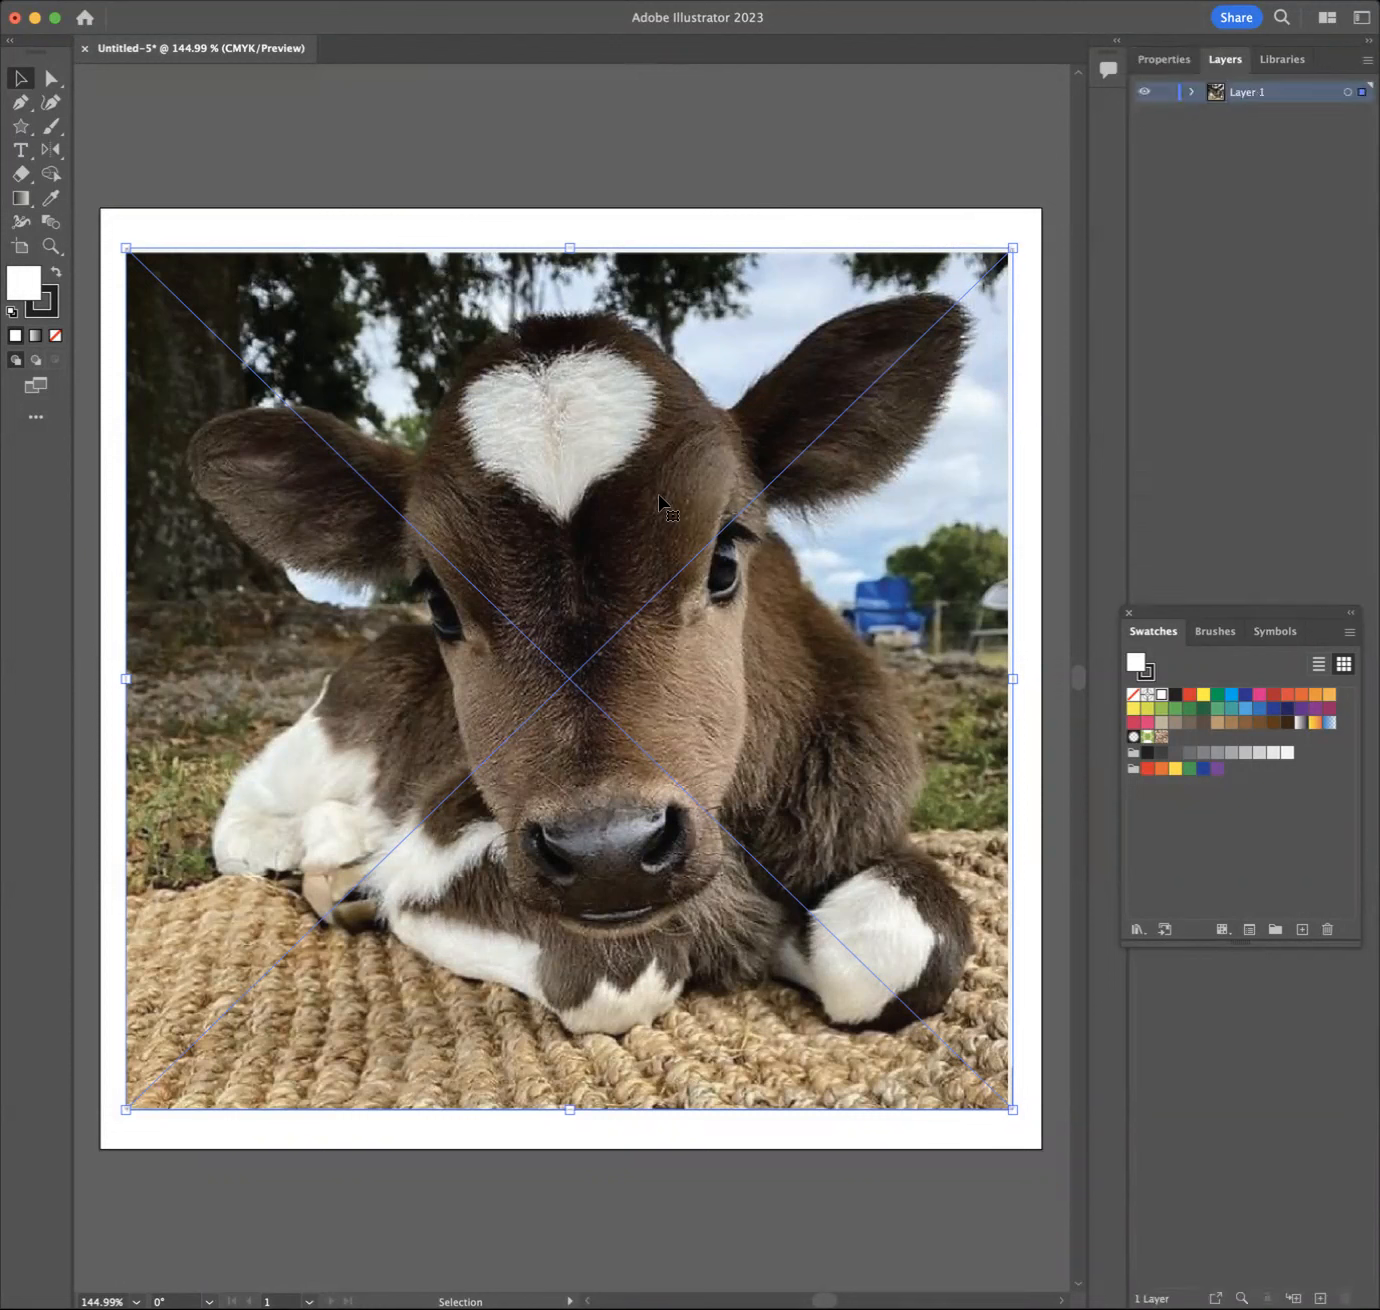
left_click(1165, 92)
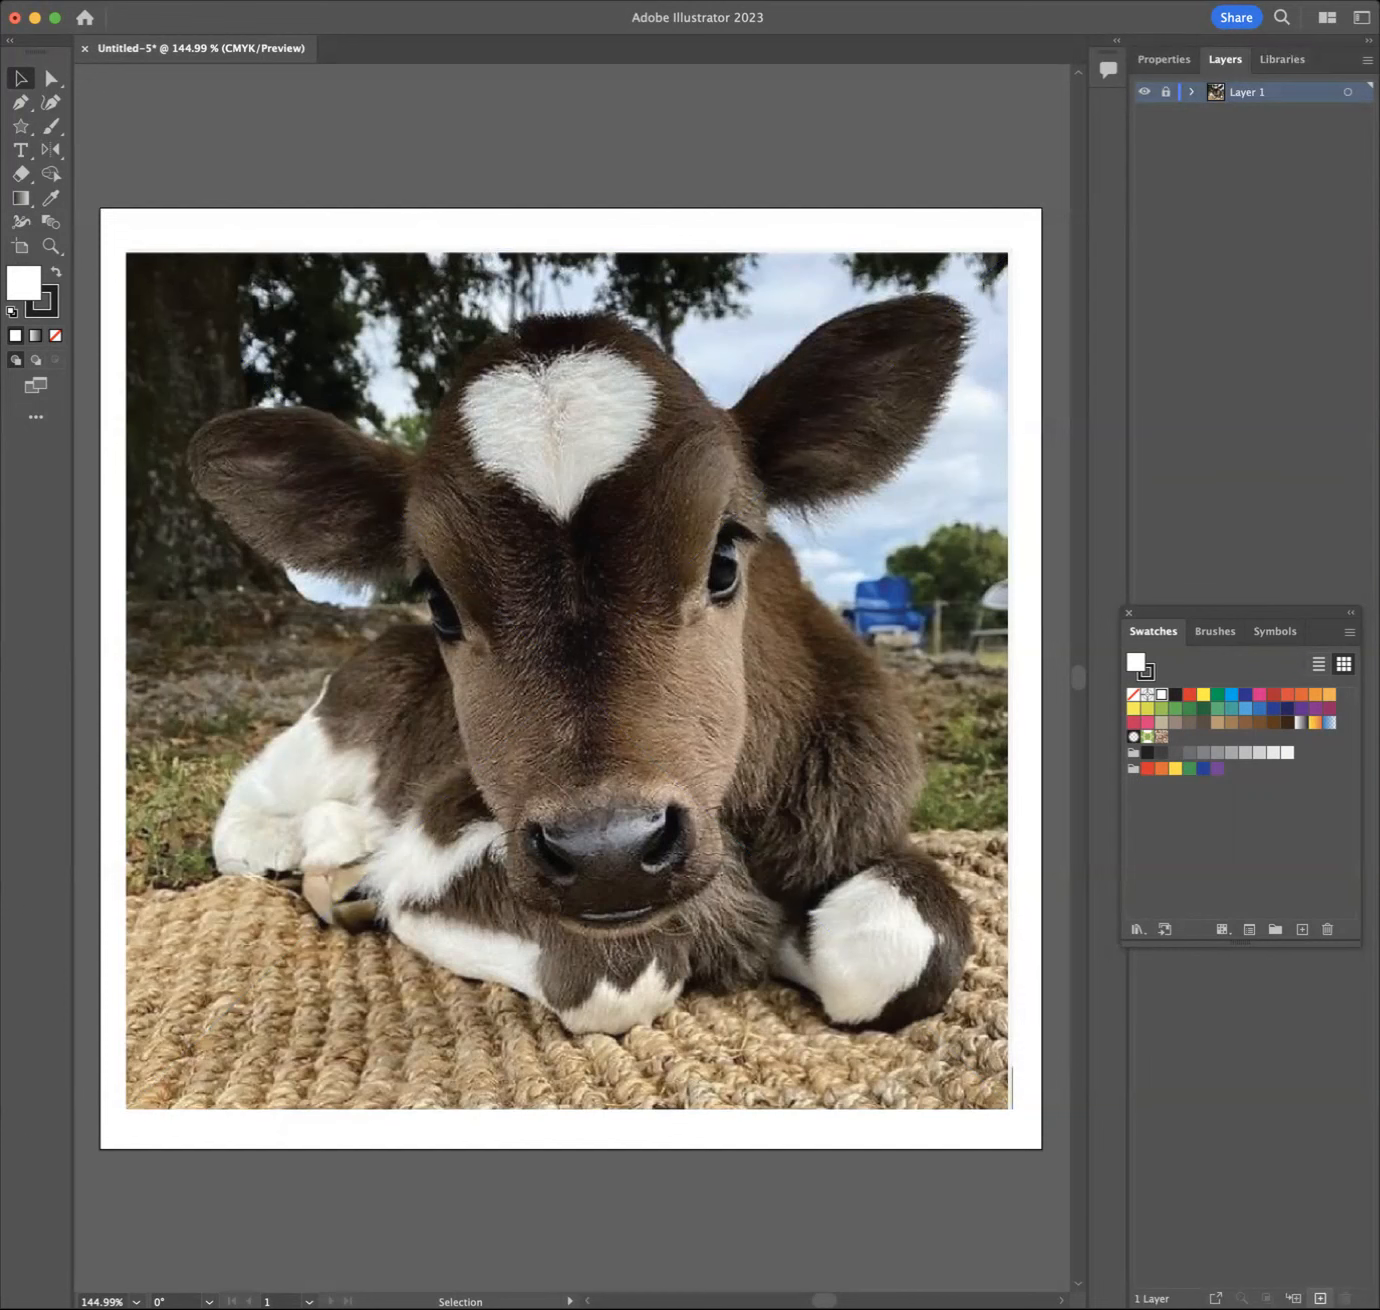
left_click(1321, 1298)
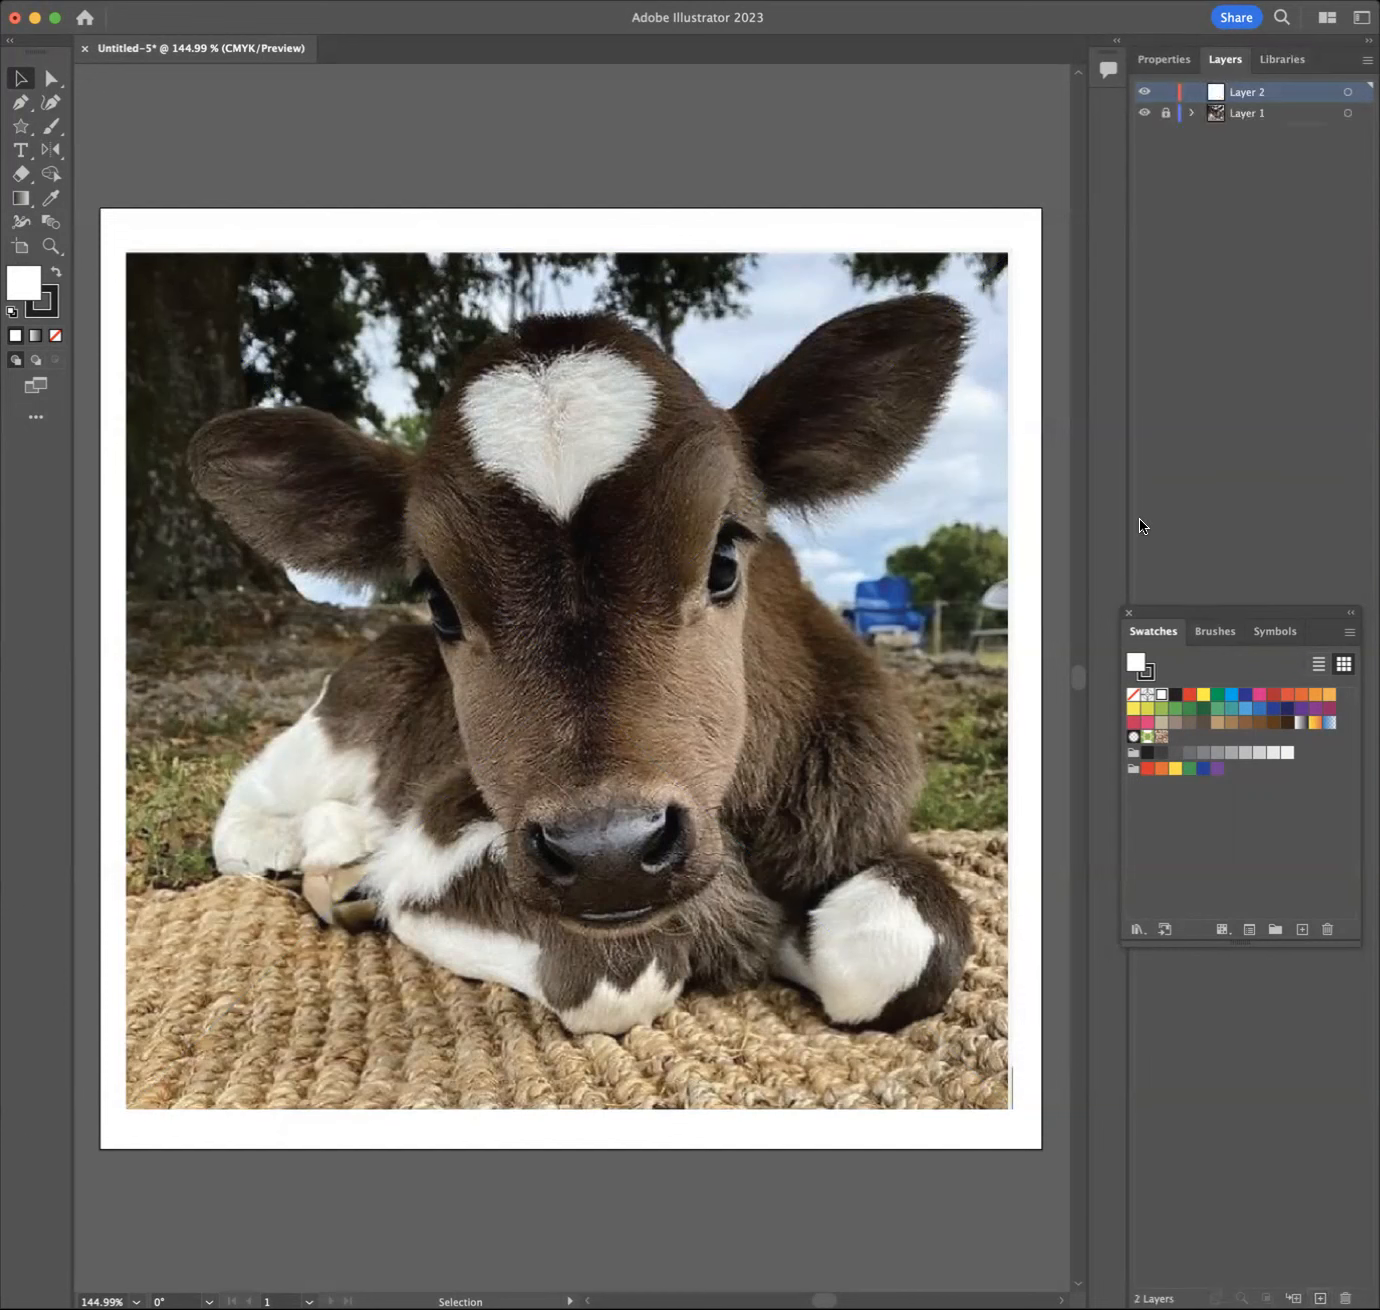
left_click(1169, 115)
Step: Trace the ear on the photo's left side as a closed path with the Pen tool on Layer 2
left_click(17, 101)
left_click_drag(424, 453, 323, 409)
left_click_drag(324, 410, 182, 442)
left_click(196, 430)
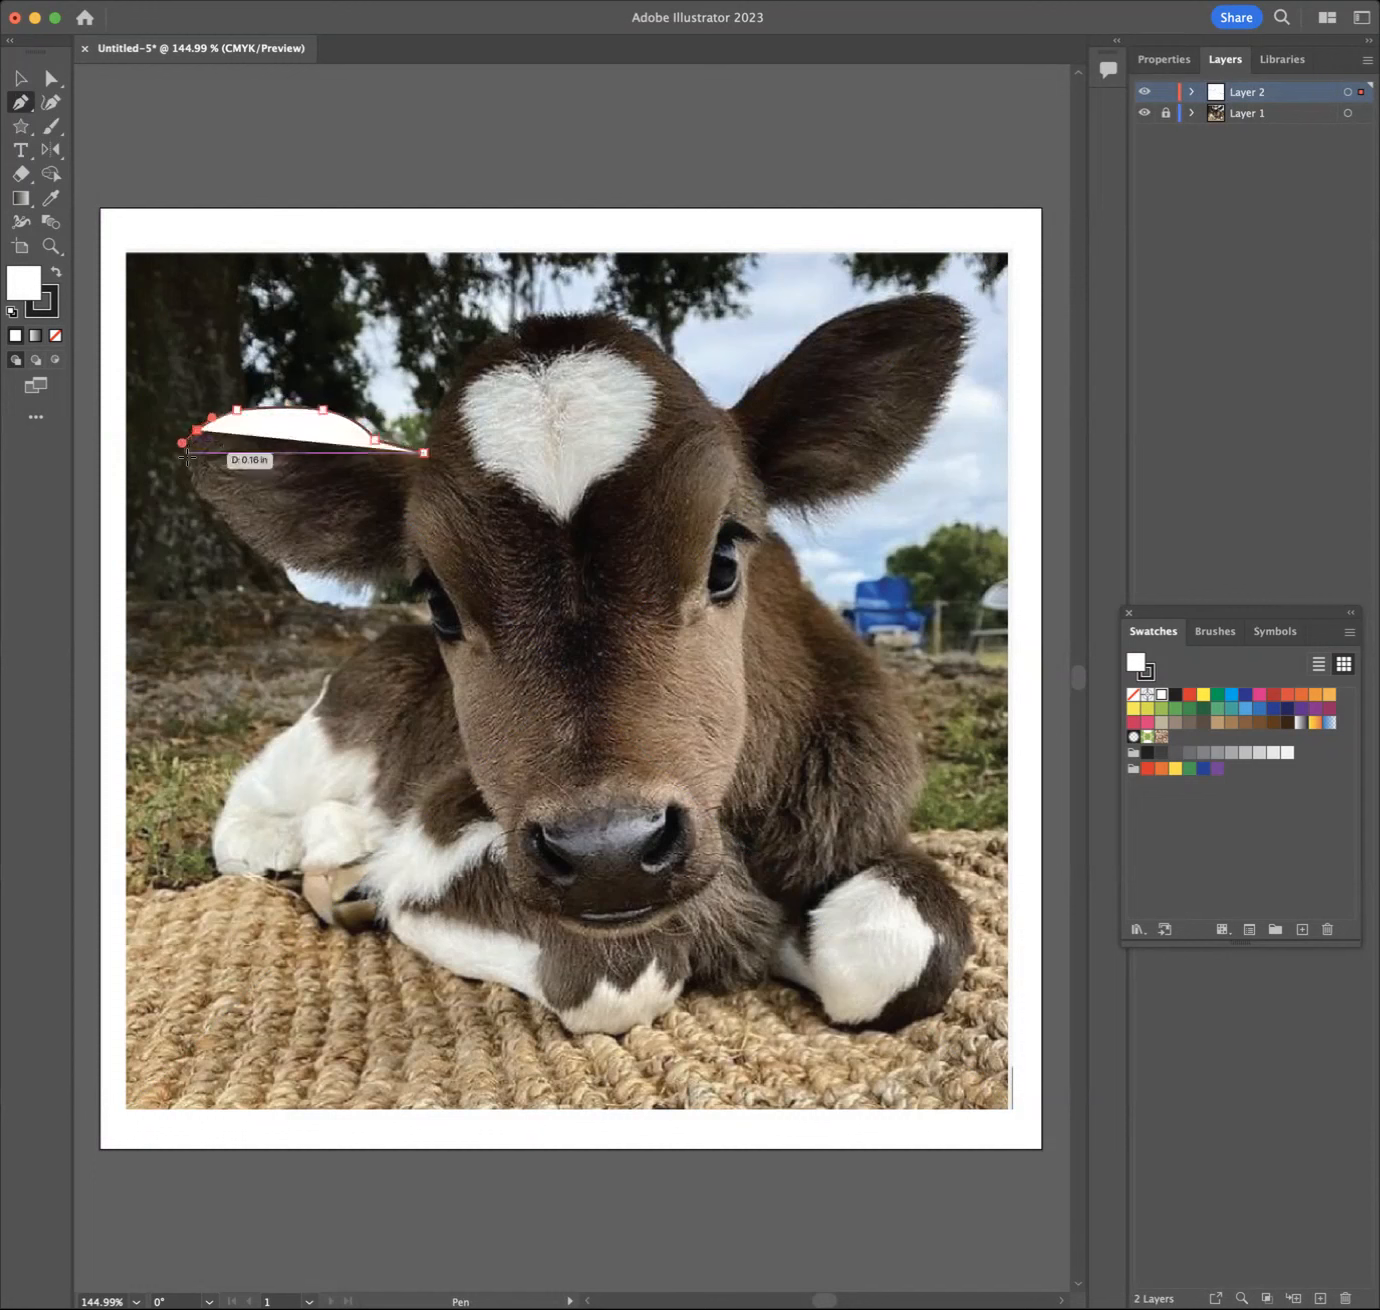
left_click(193, 481)
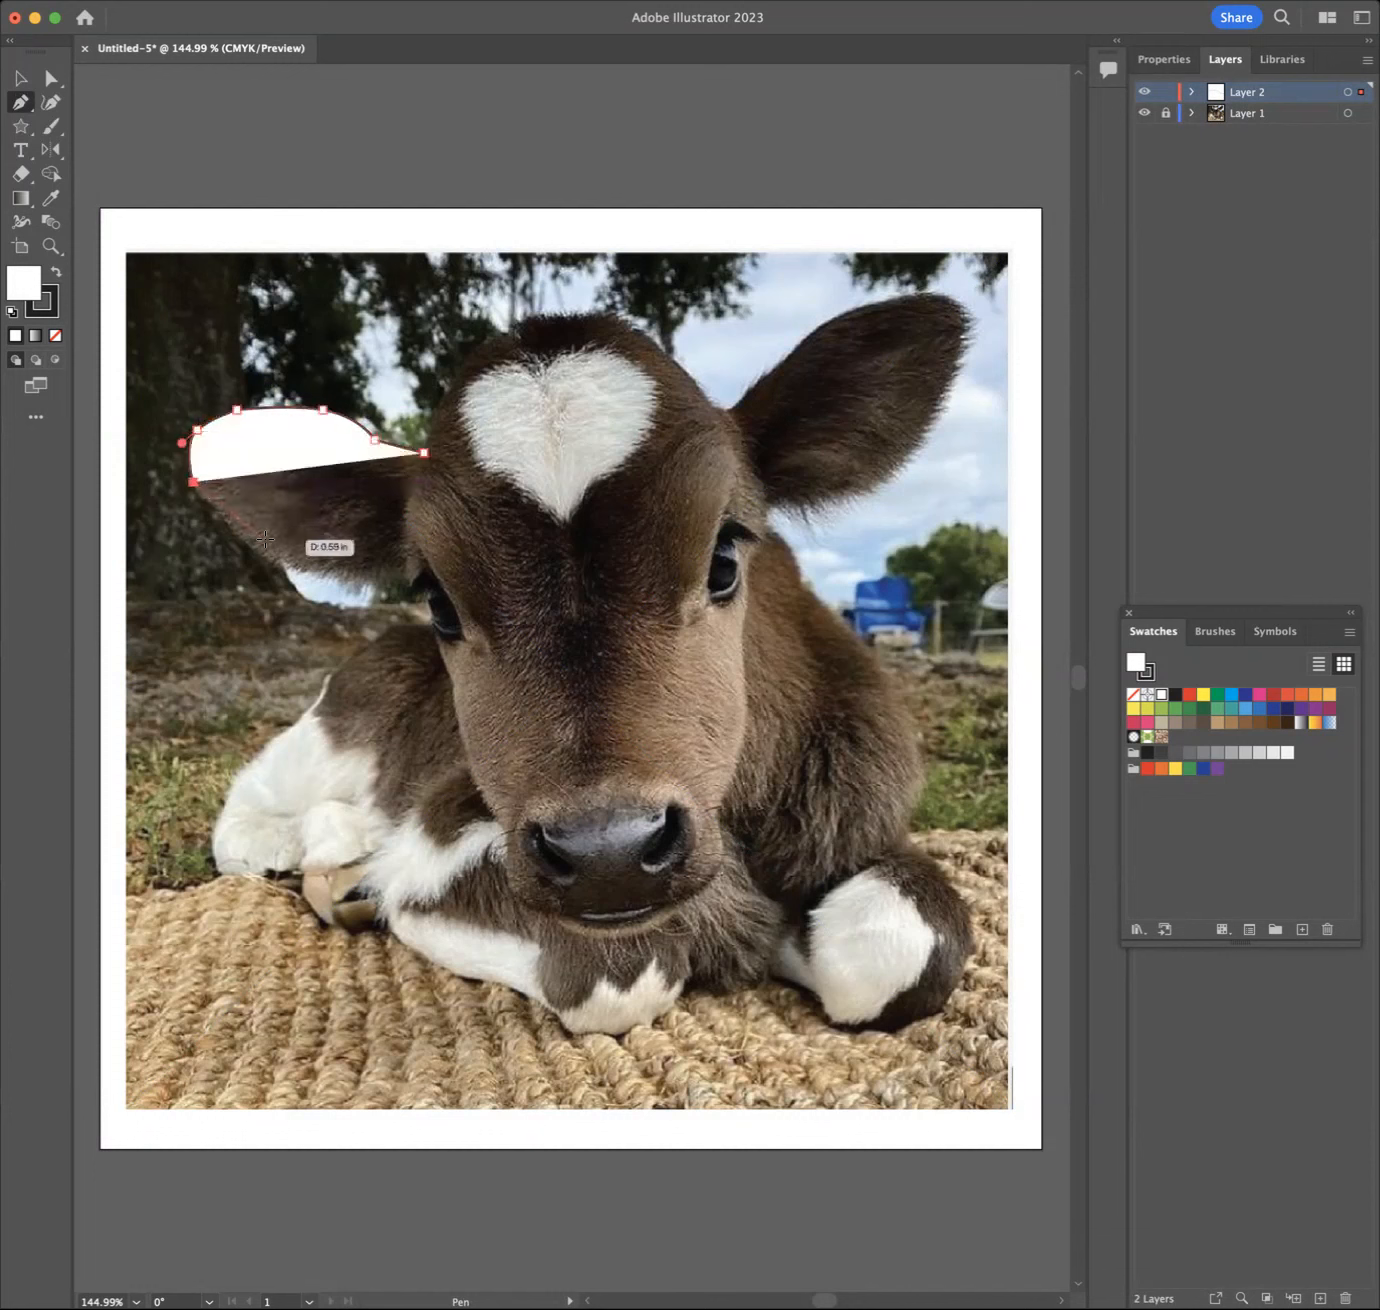
left_click(239, 542)
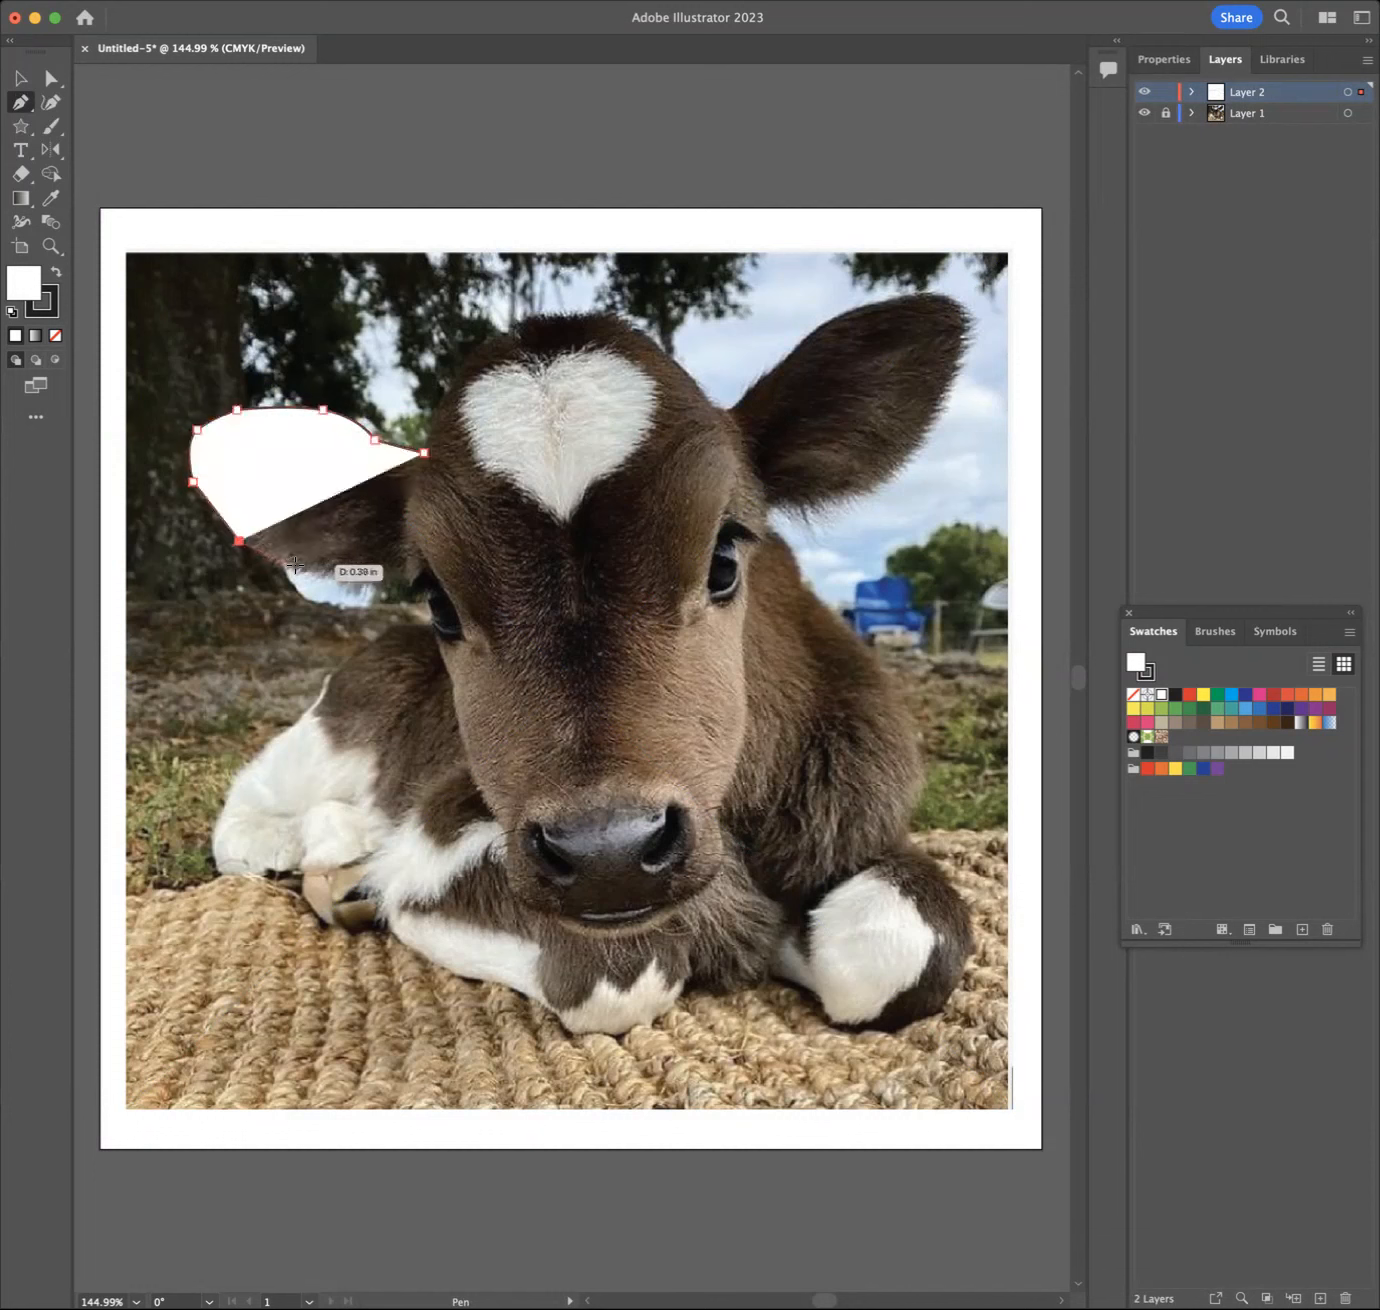
left_click(285, 568)
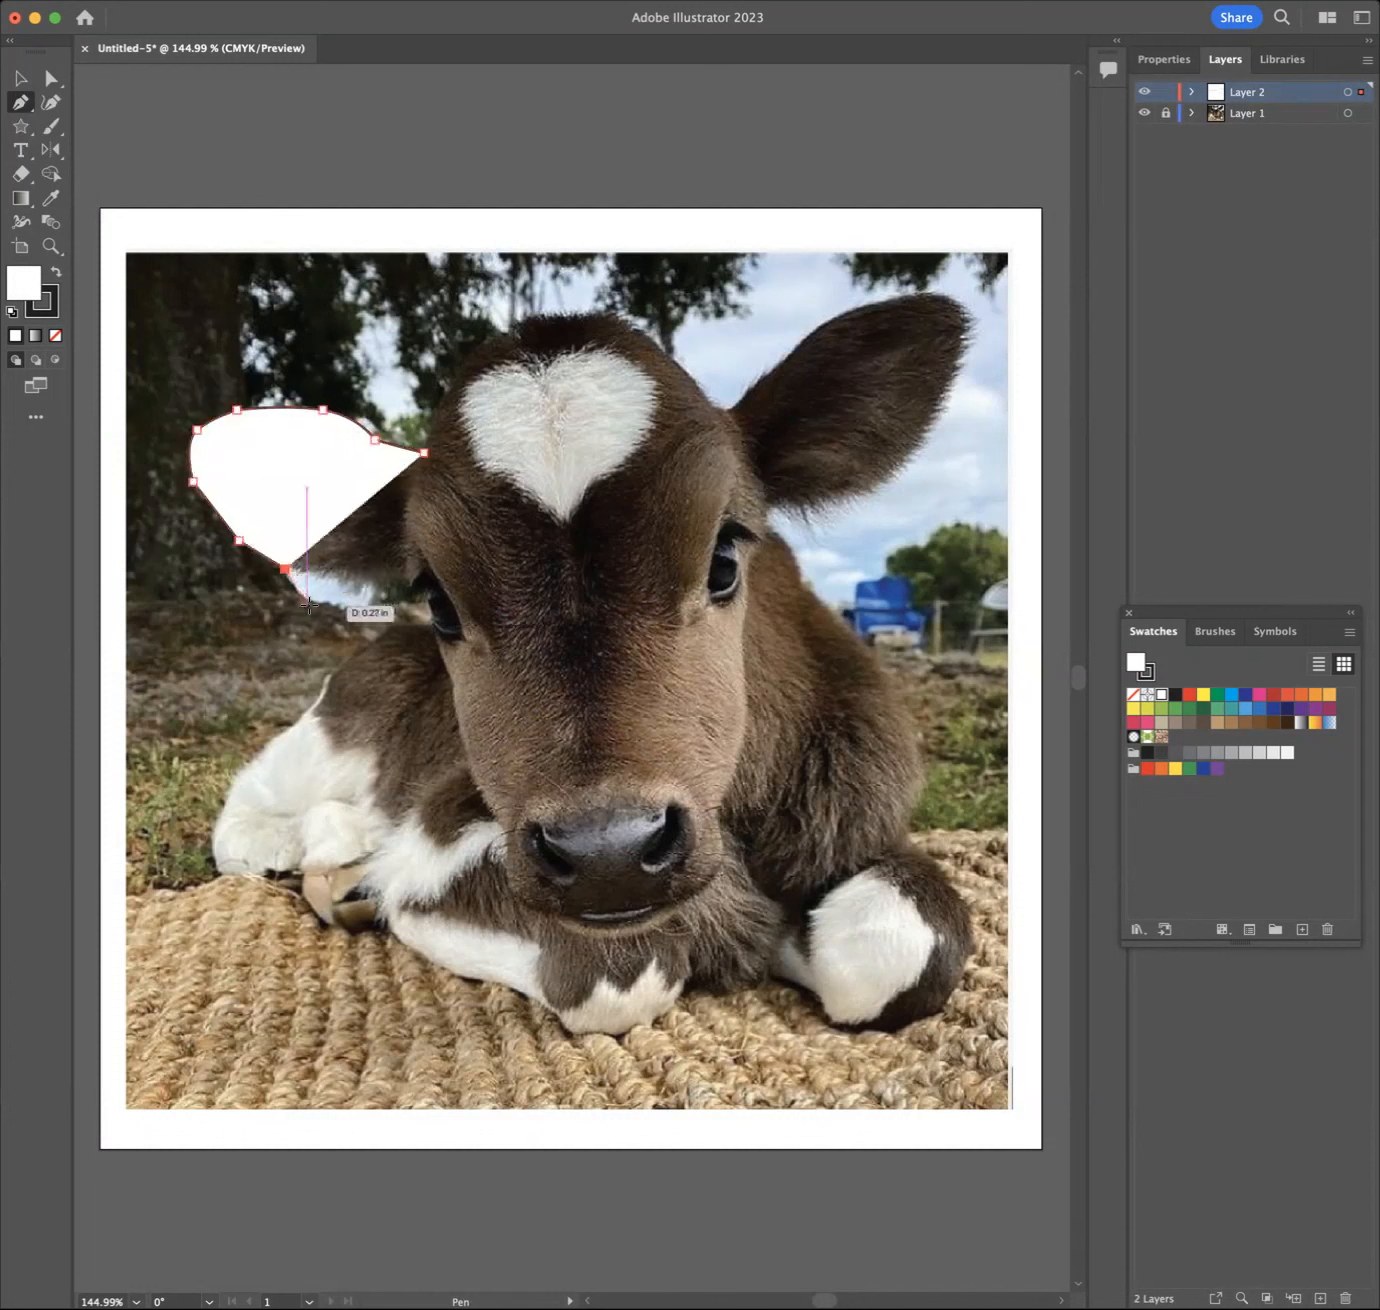
left_click(378, 589)
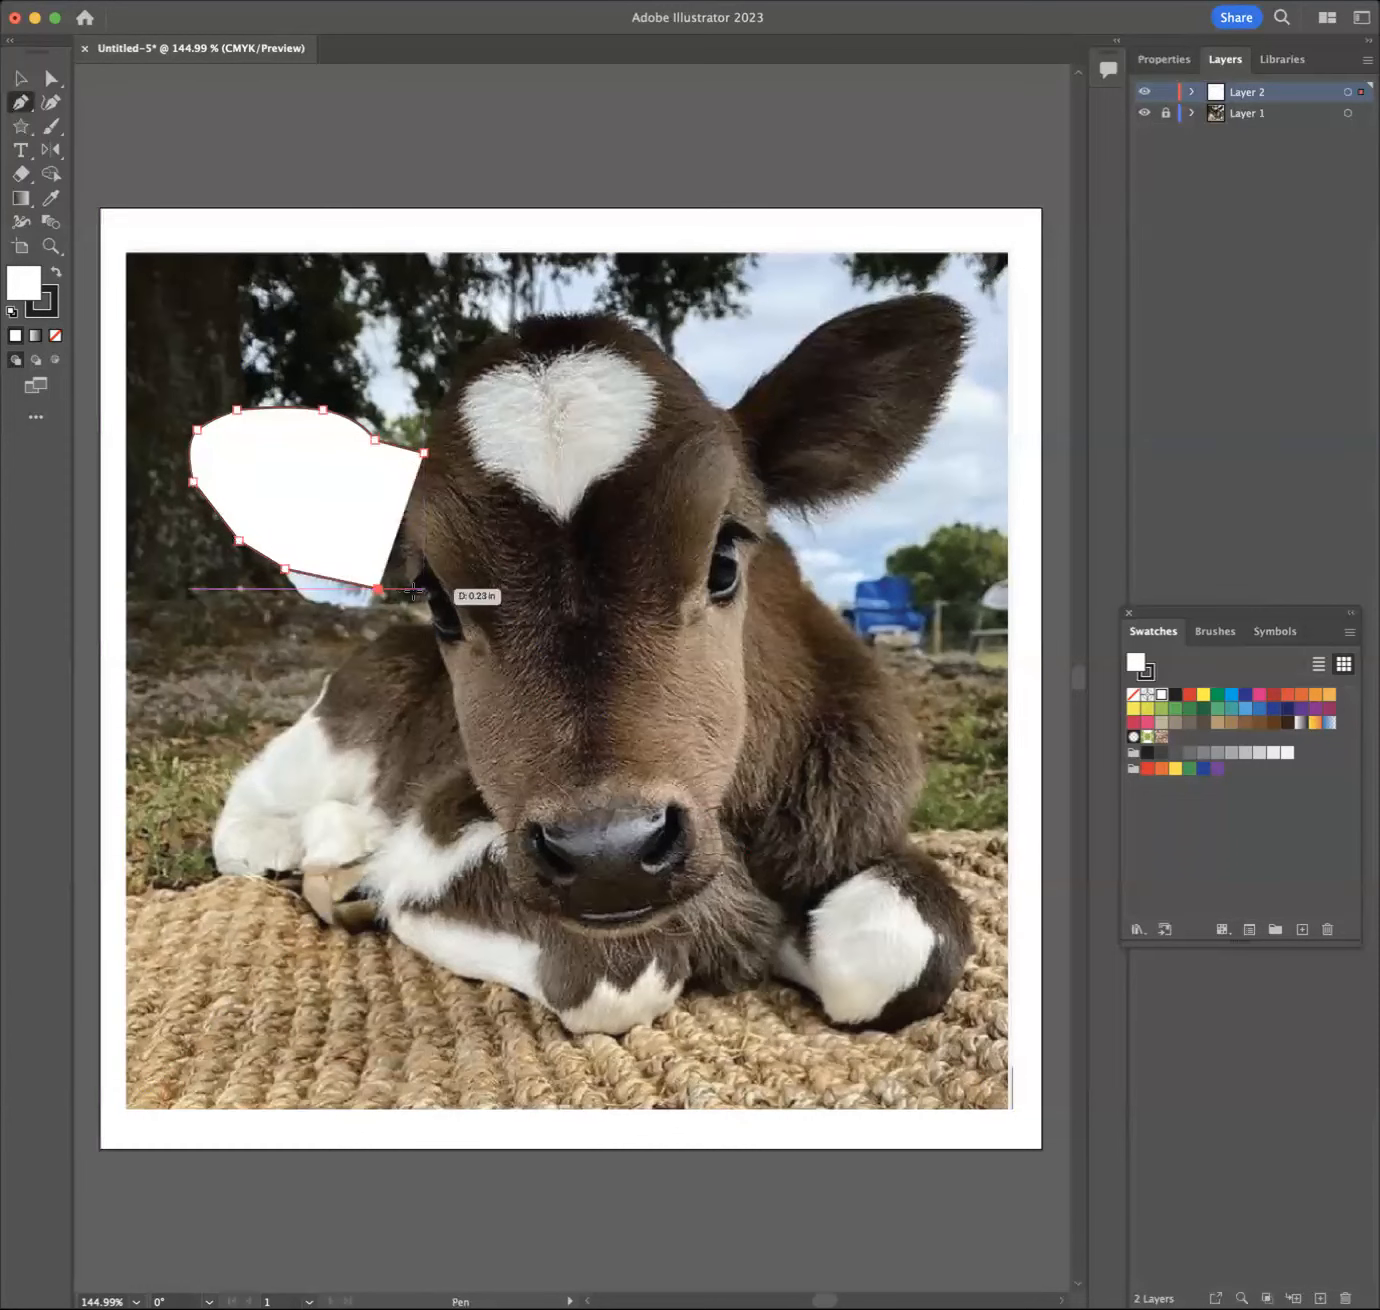
left_click(414, 588)
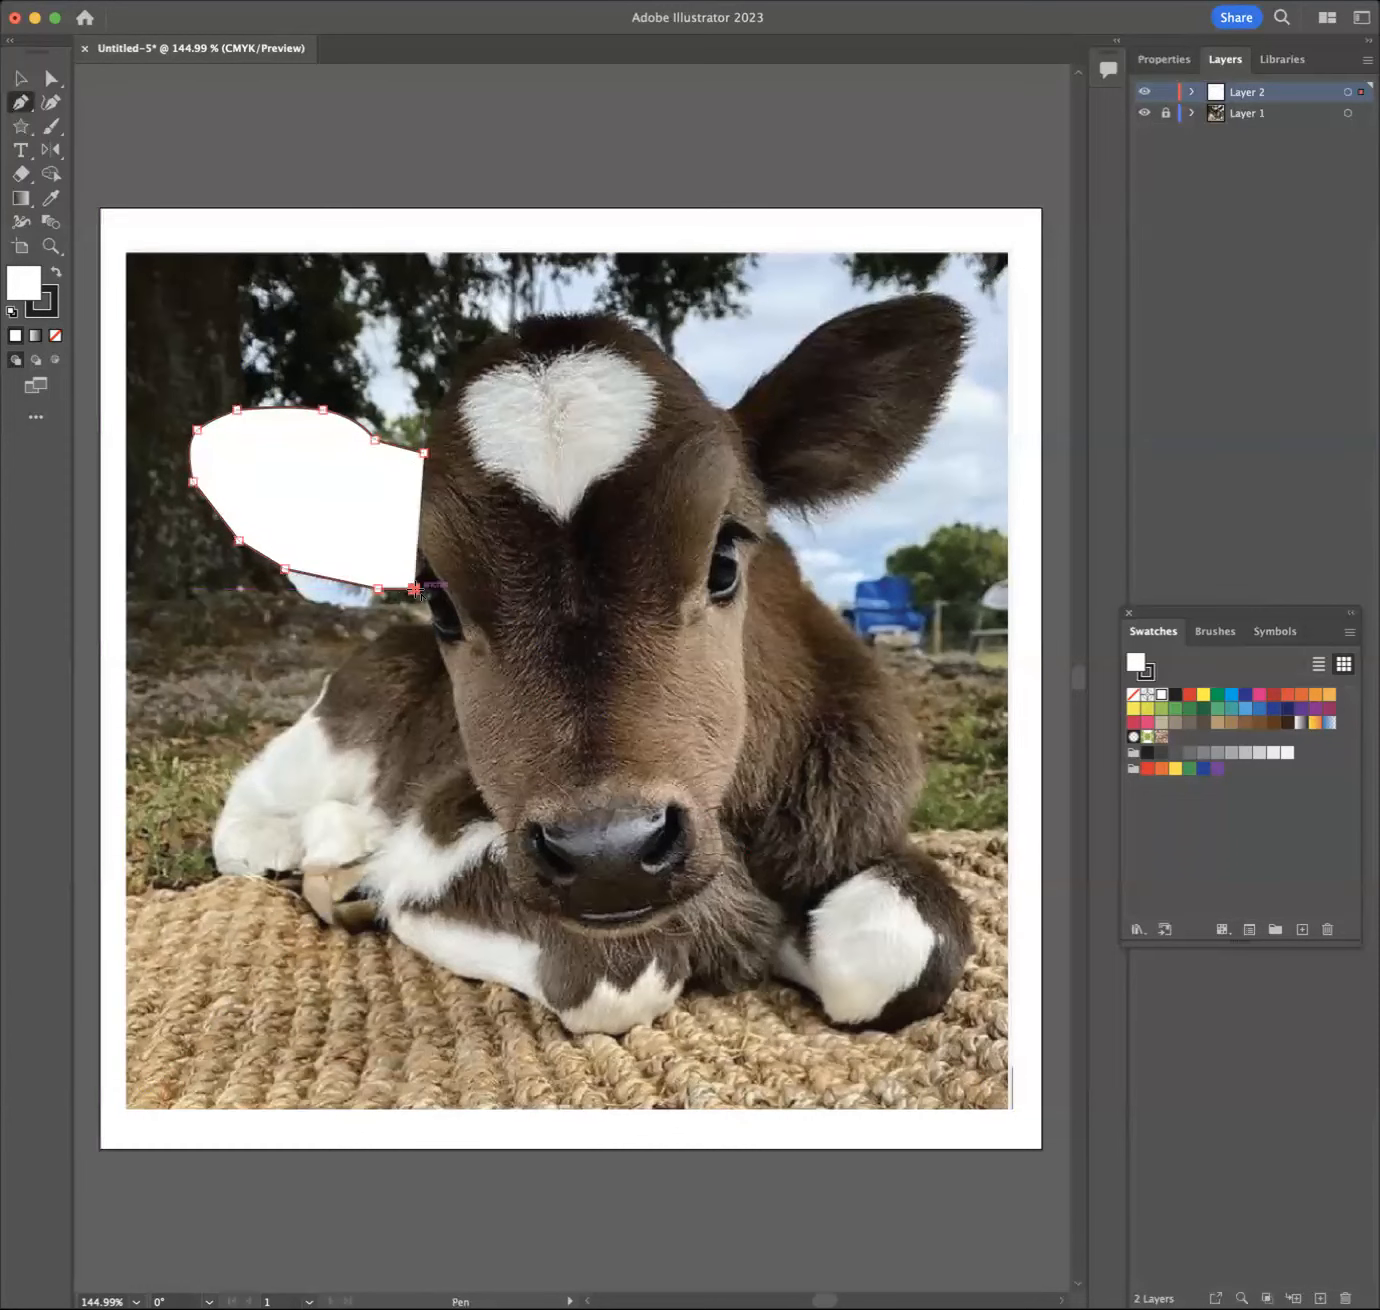
left_click(423, 452)
Step: Set the traced ear's fill to None and its stroke to red
left_click(1164, 58)
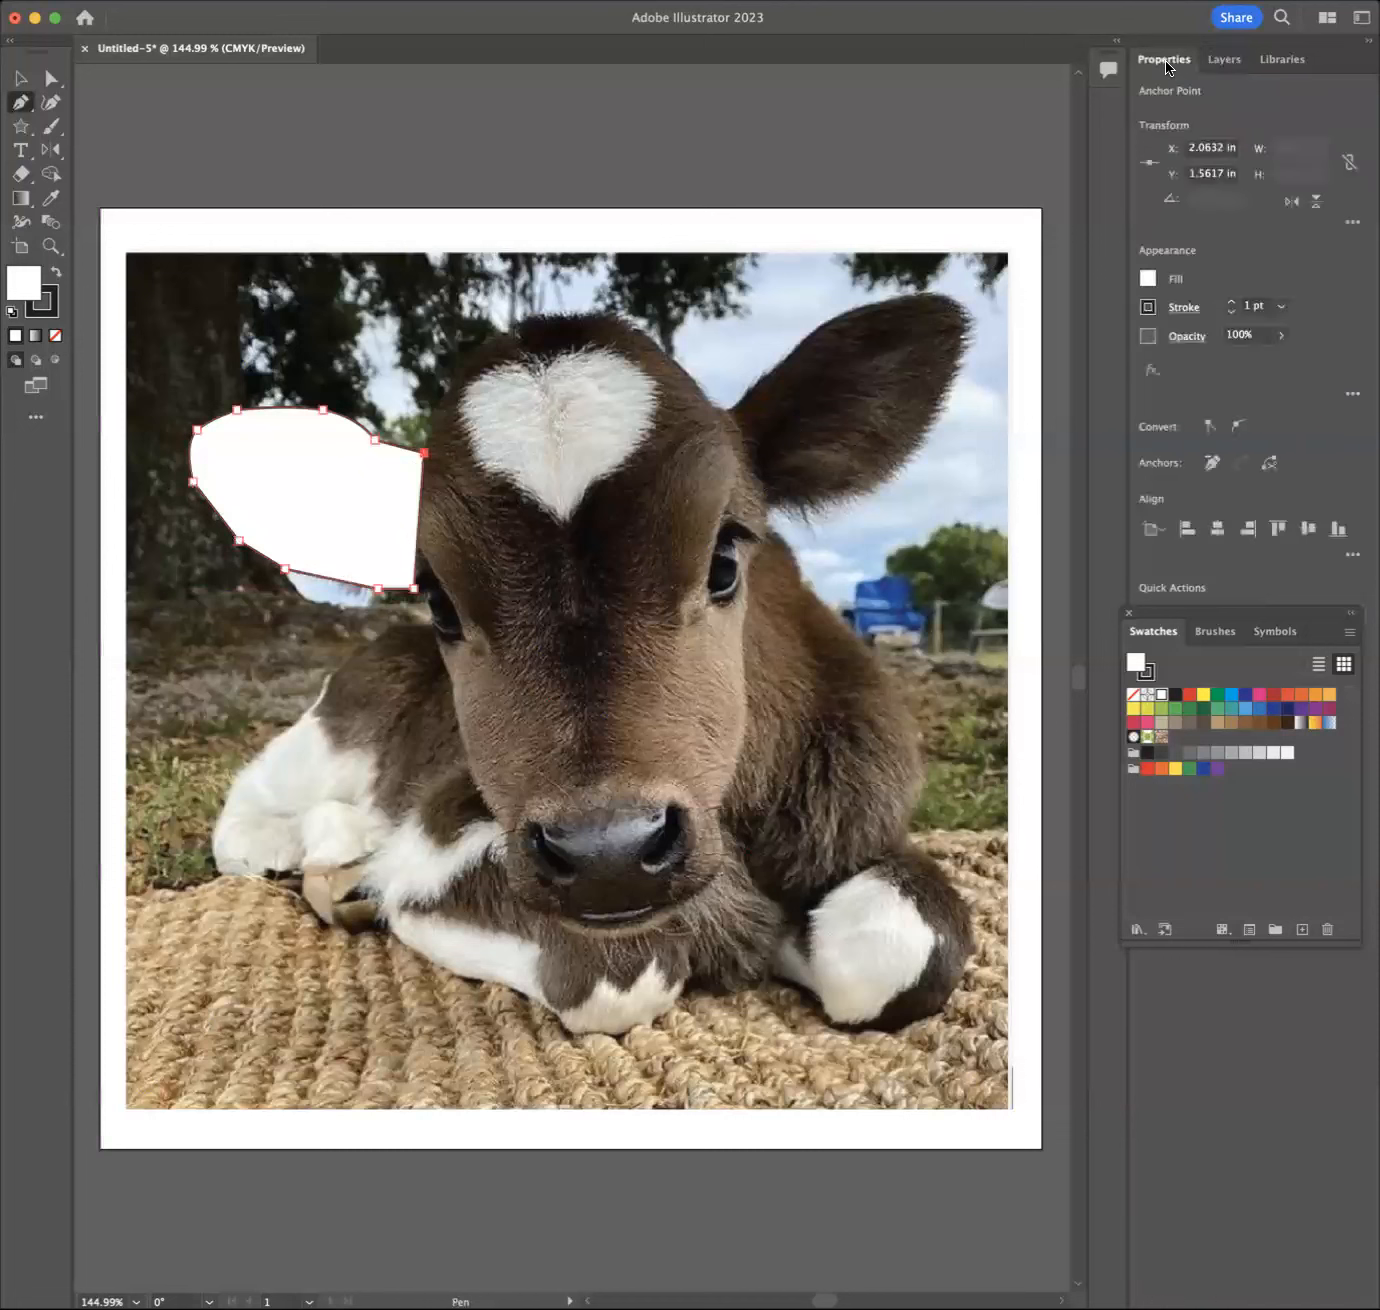
left_click(1149, 278)
left_click(930, 351)
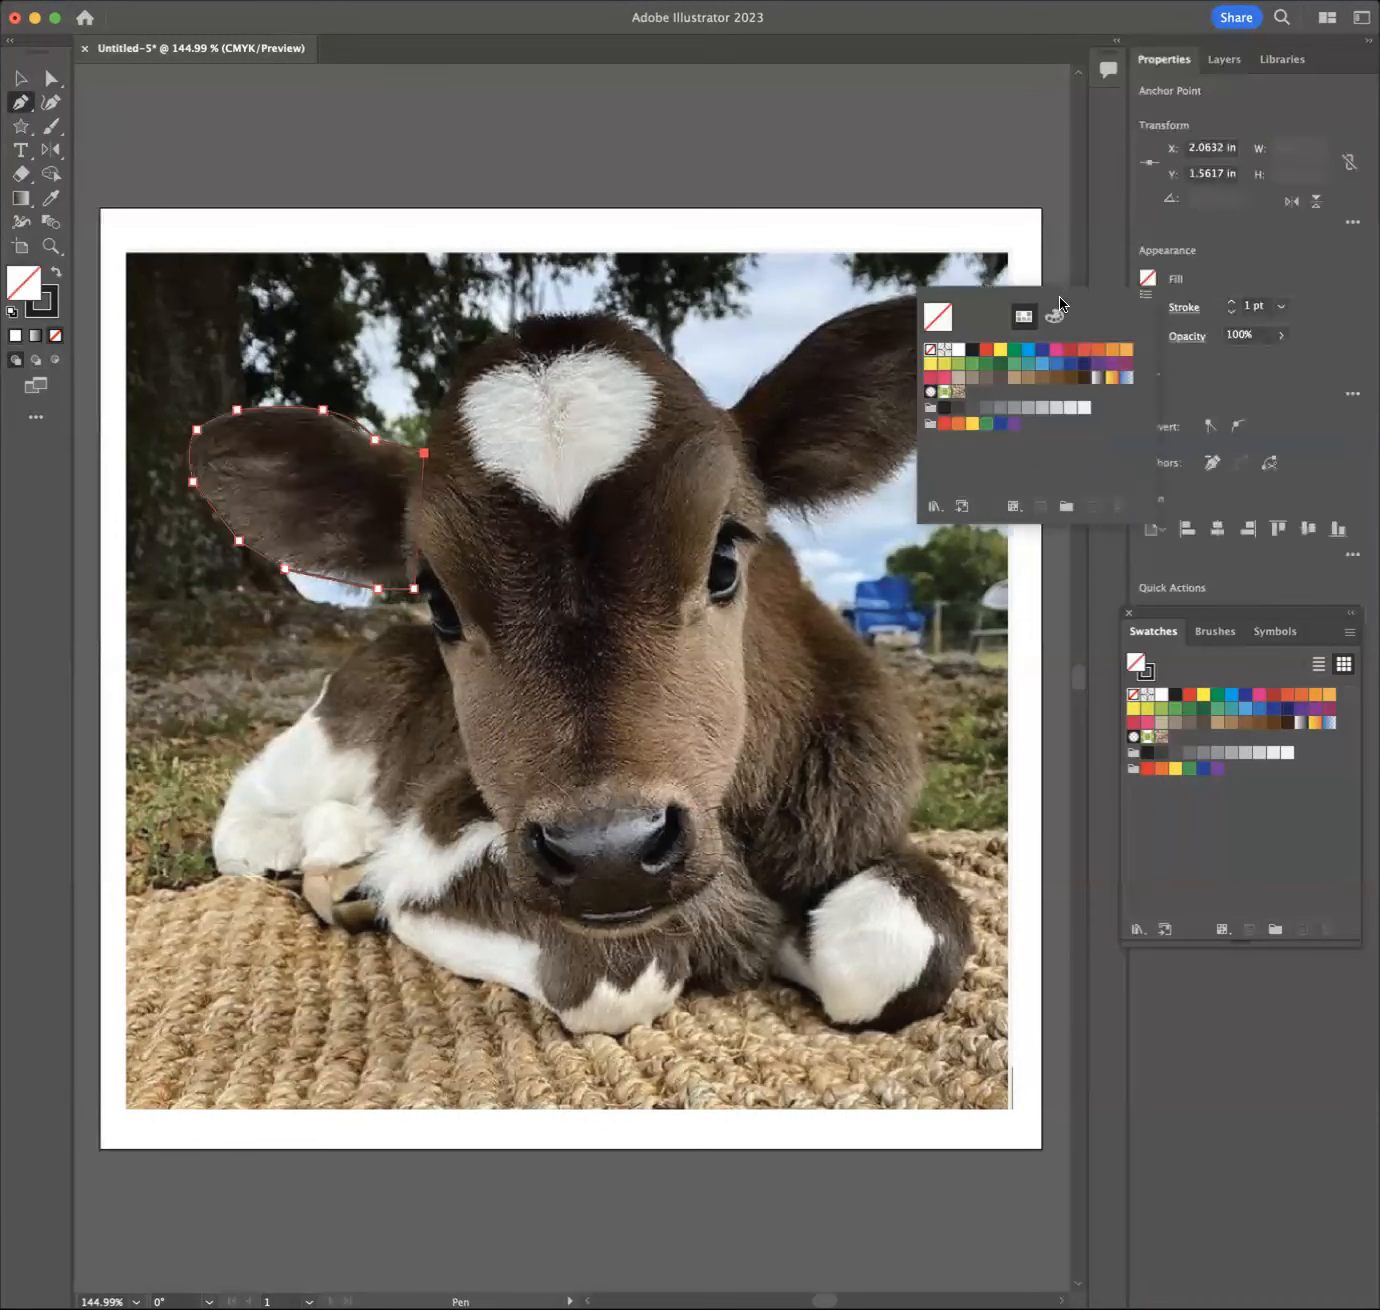
left_click(1220, 265)
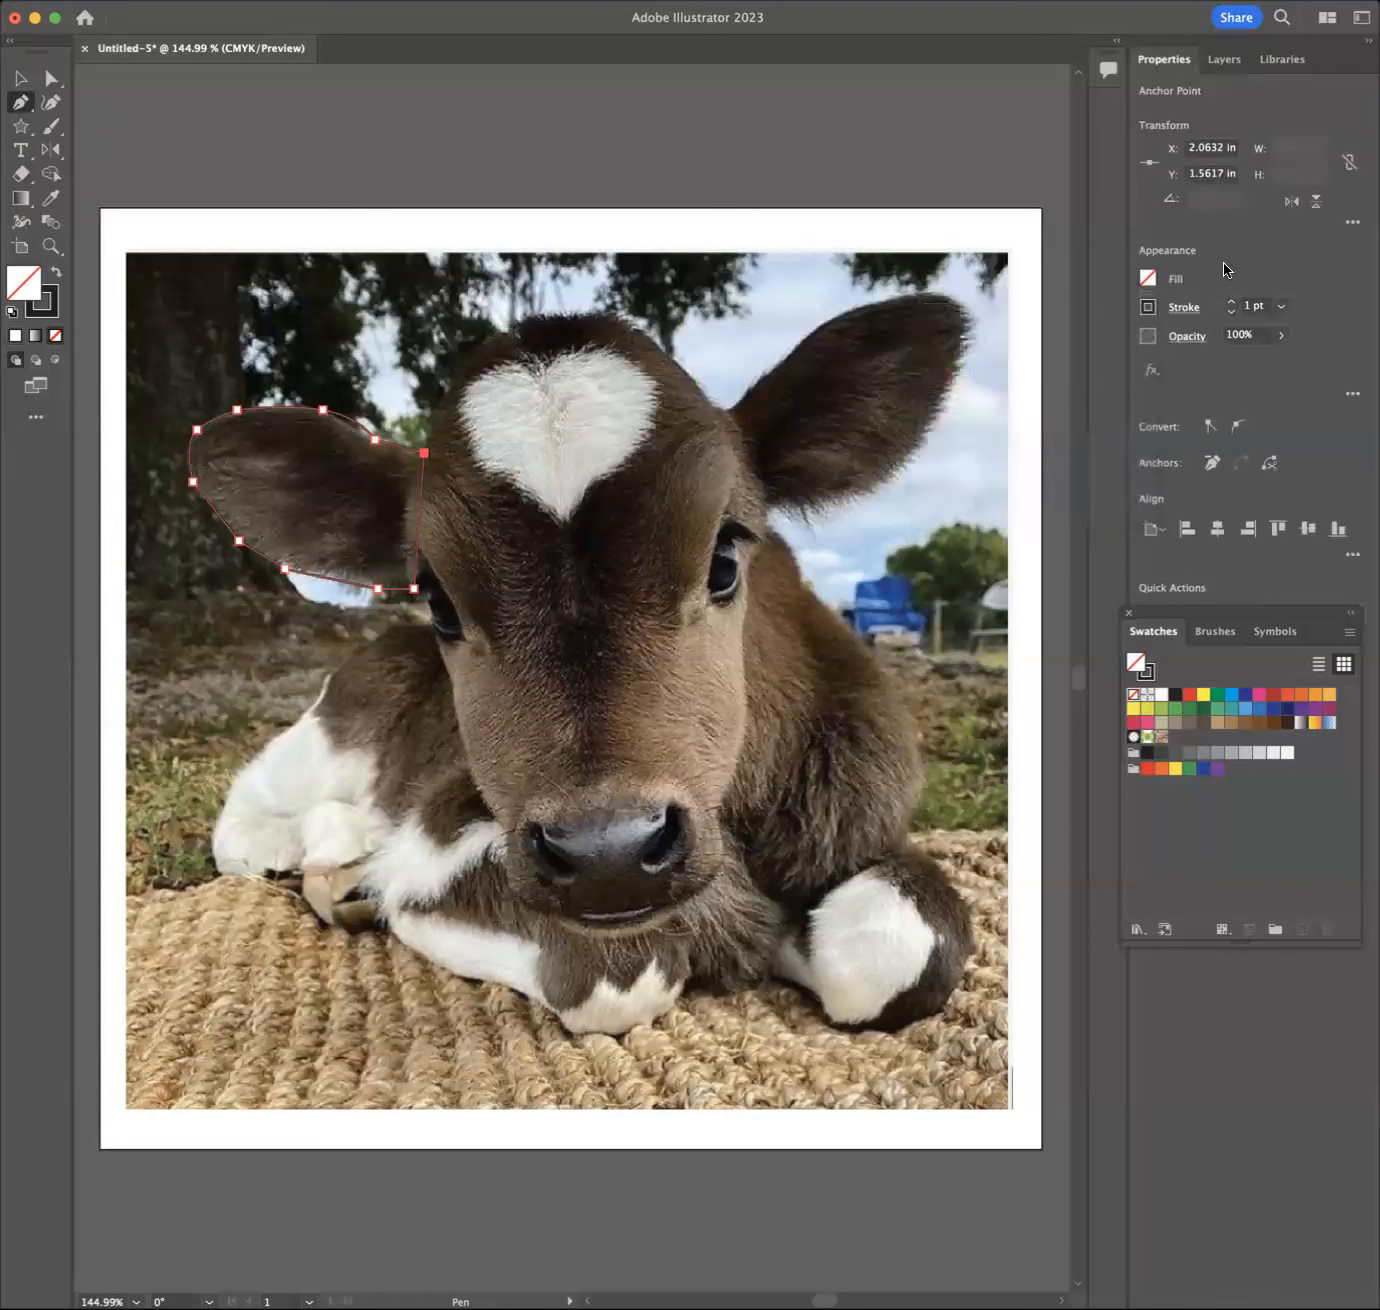
left_click(1154, 308)
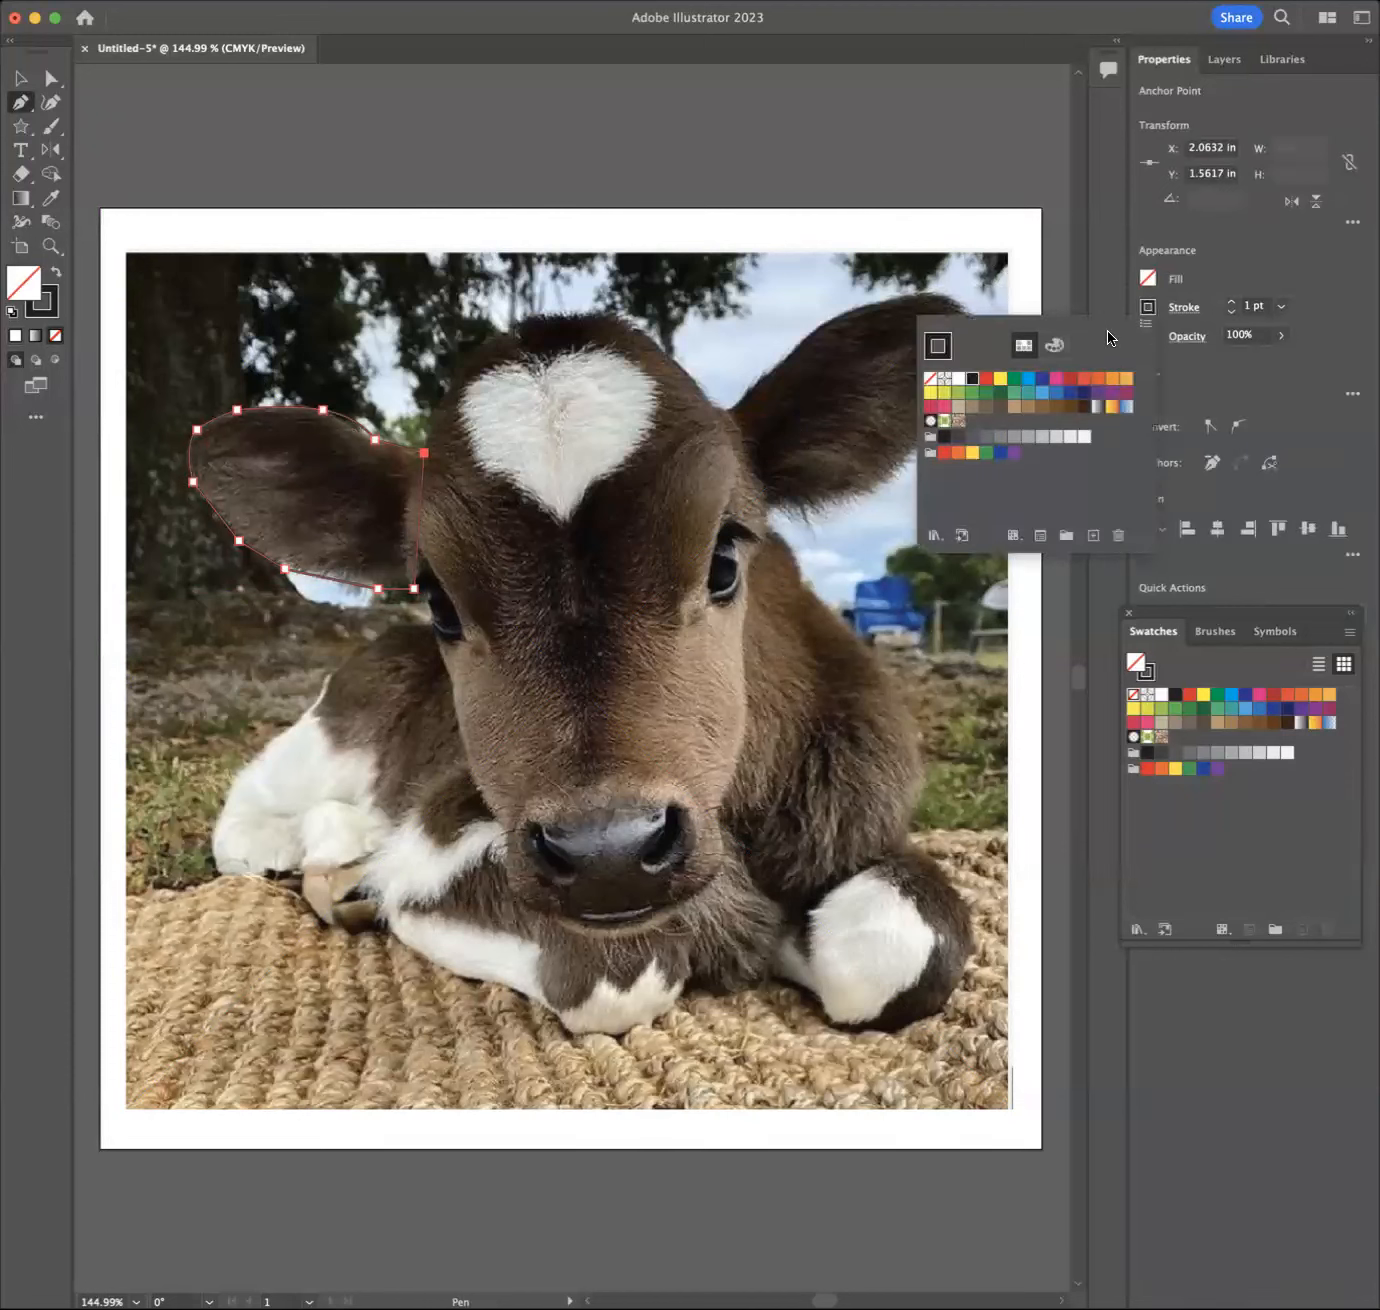
left_click(987, 378)
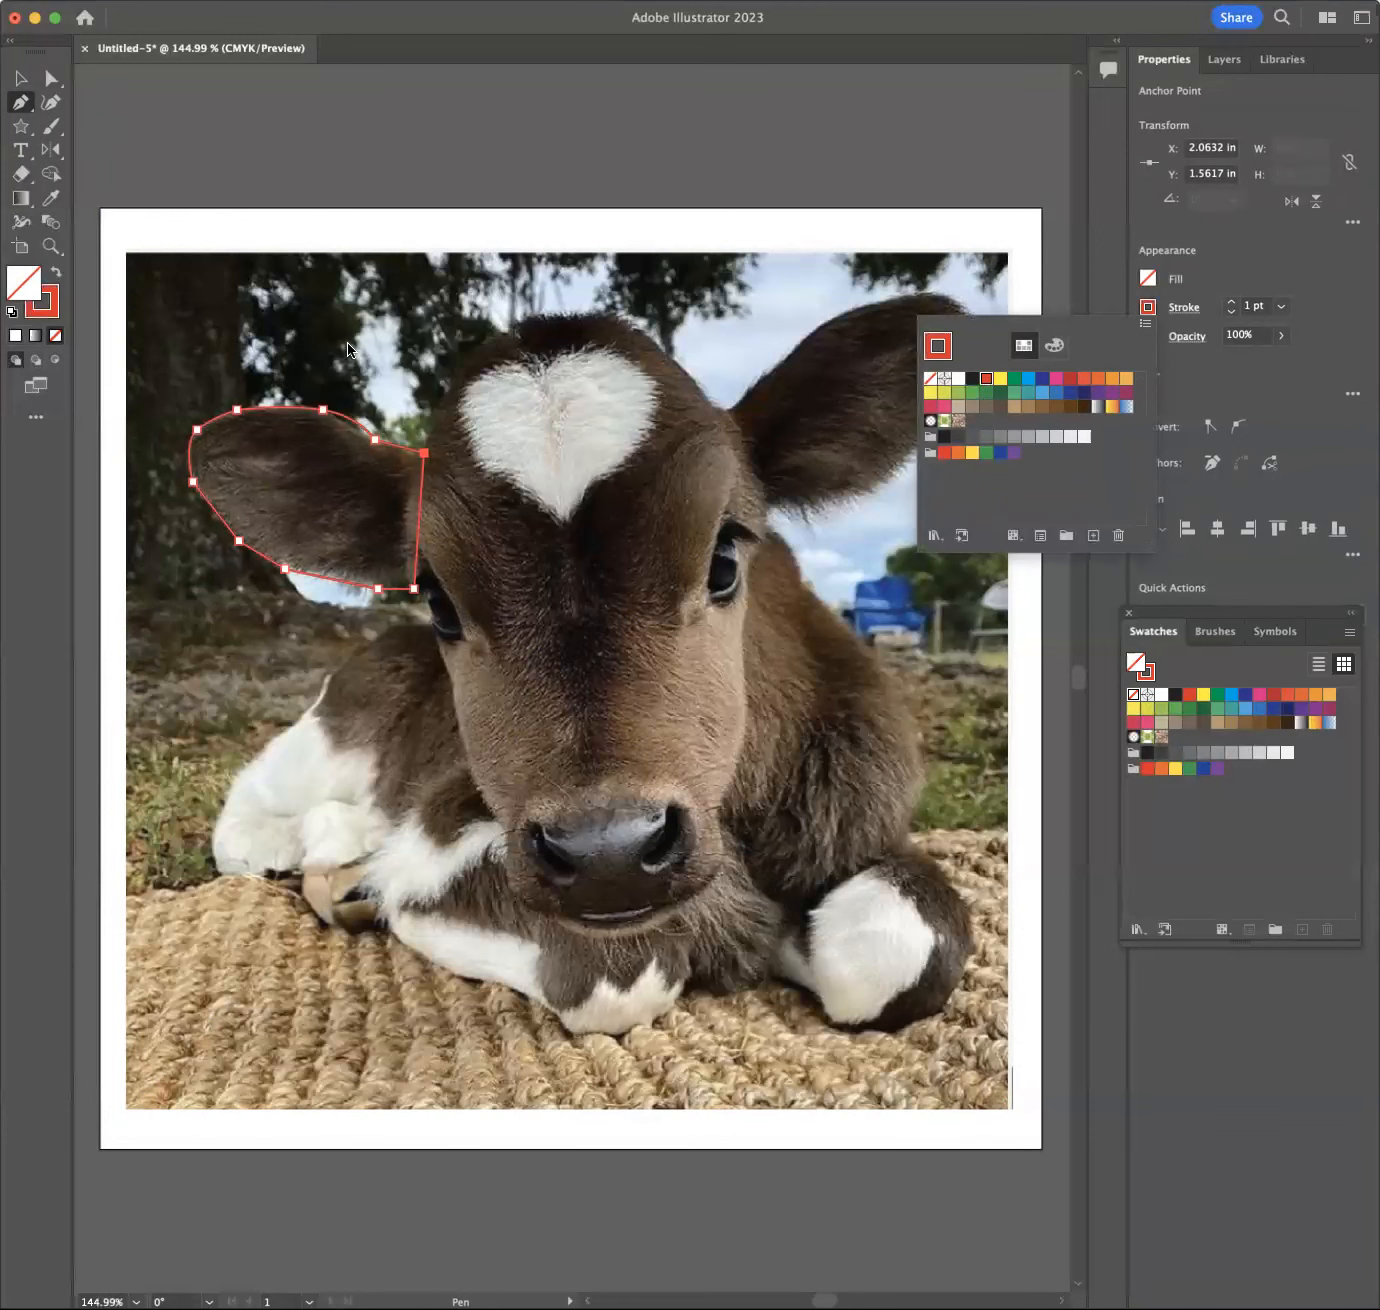
left_click(151, 228)
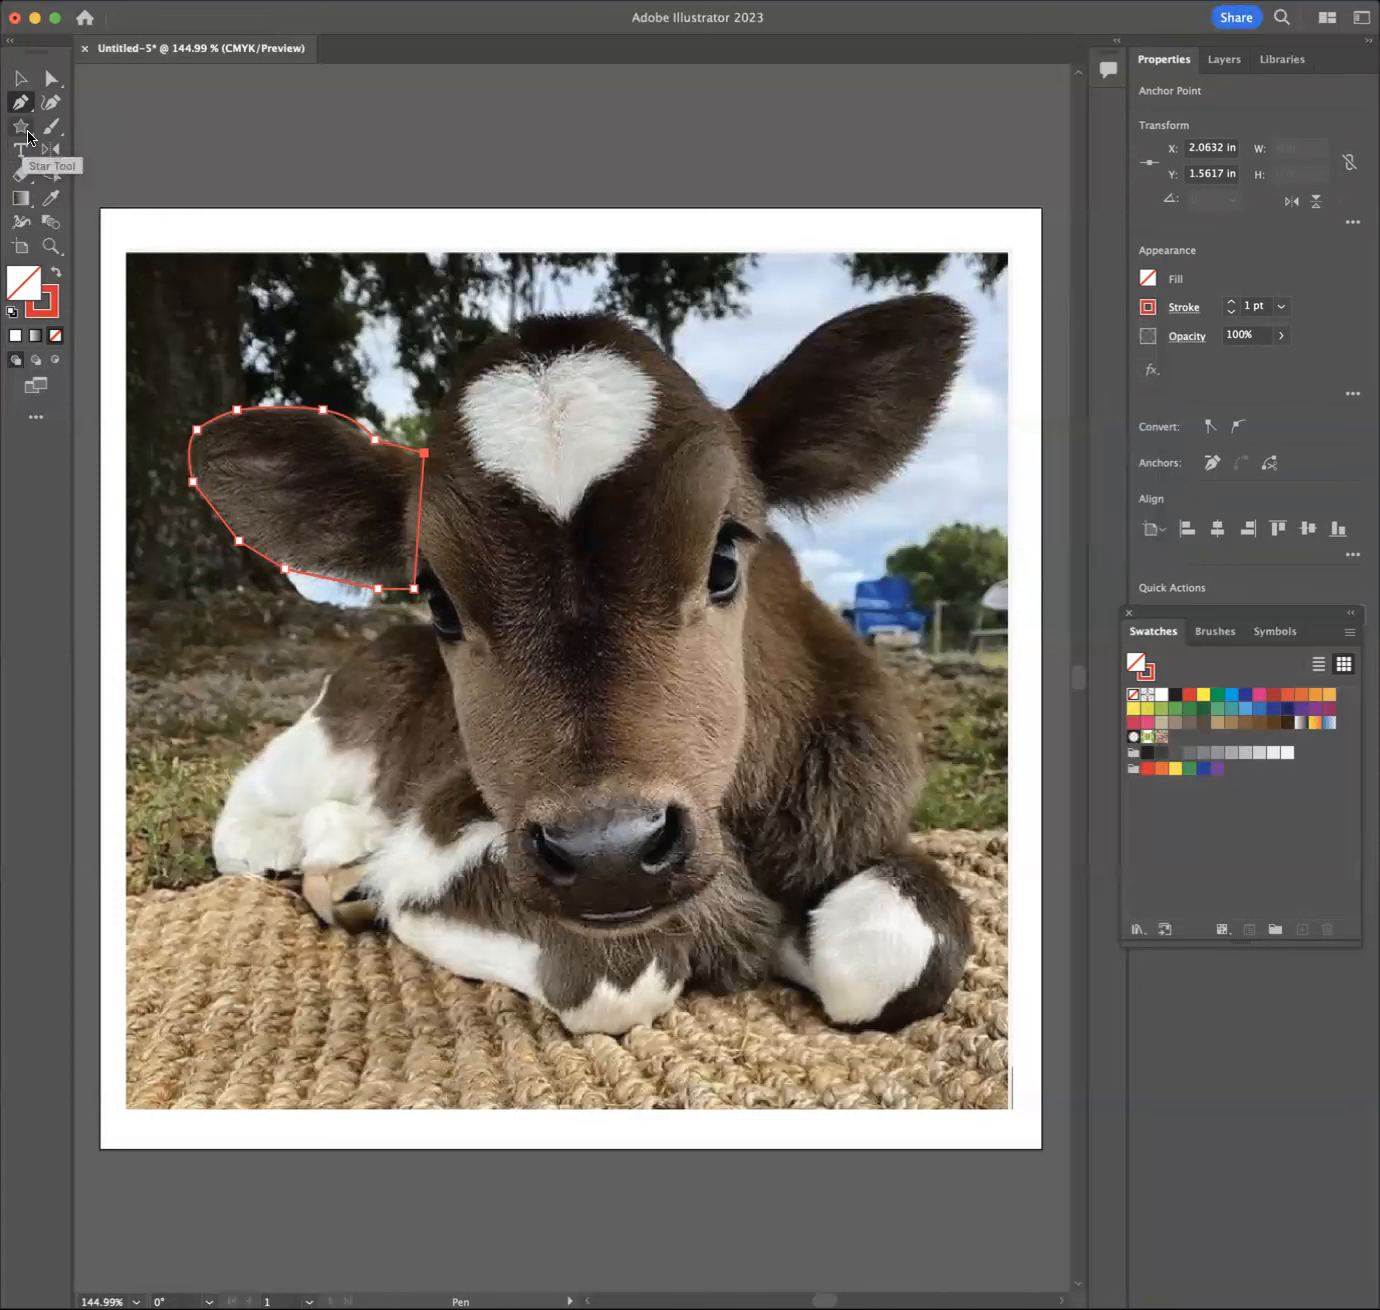
Step: Collapse the tools to a single column and trace the ear on the photo's right side as a closed Pen path
left_click(14, 44)
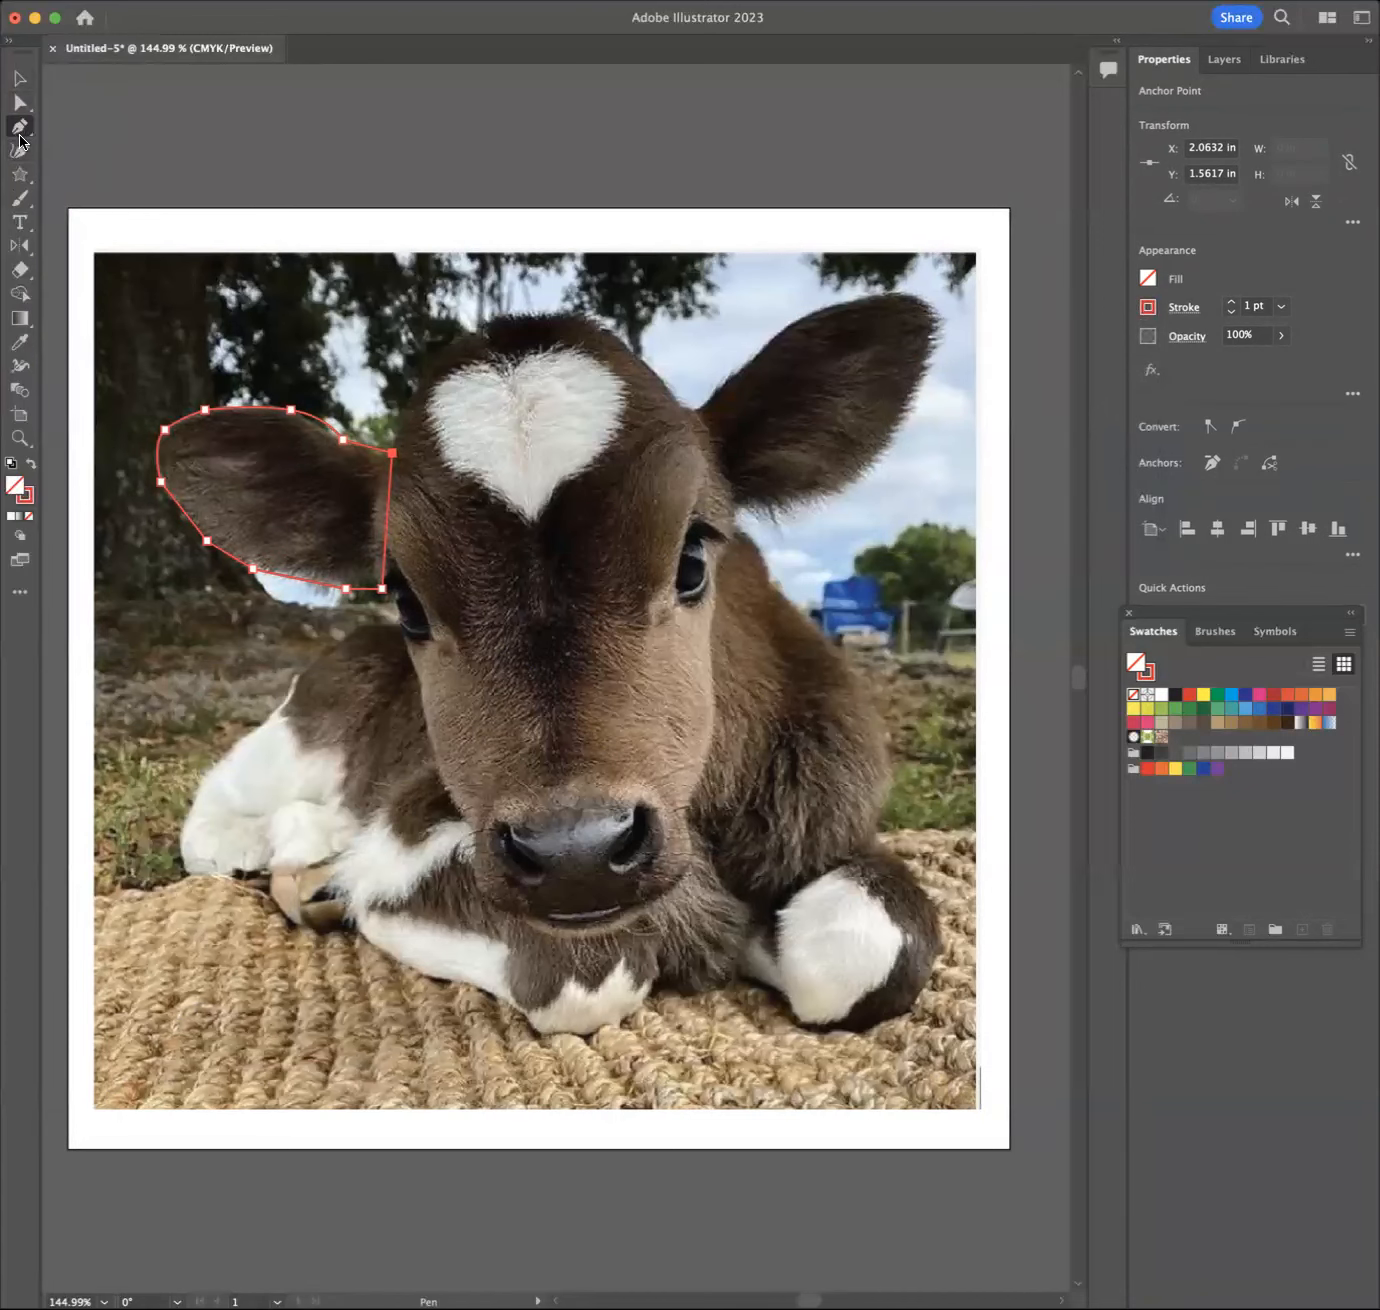
left_click(689, 408)
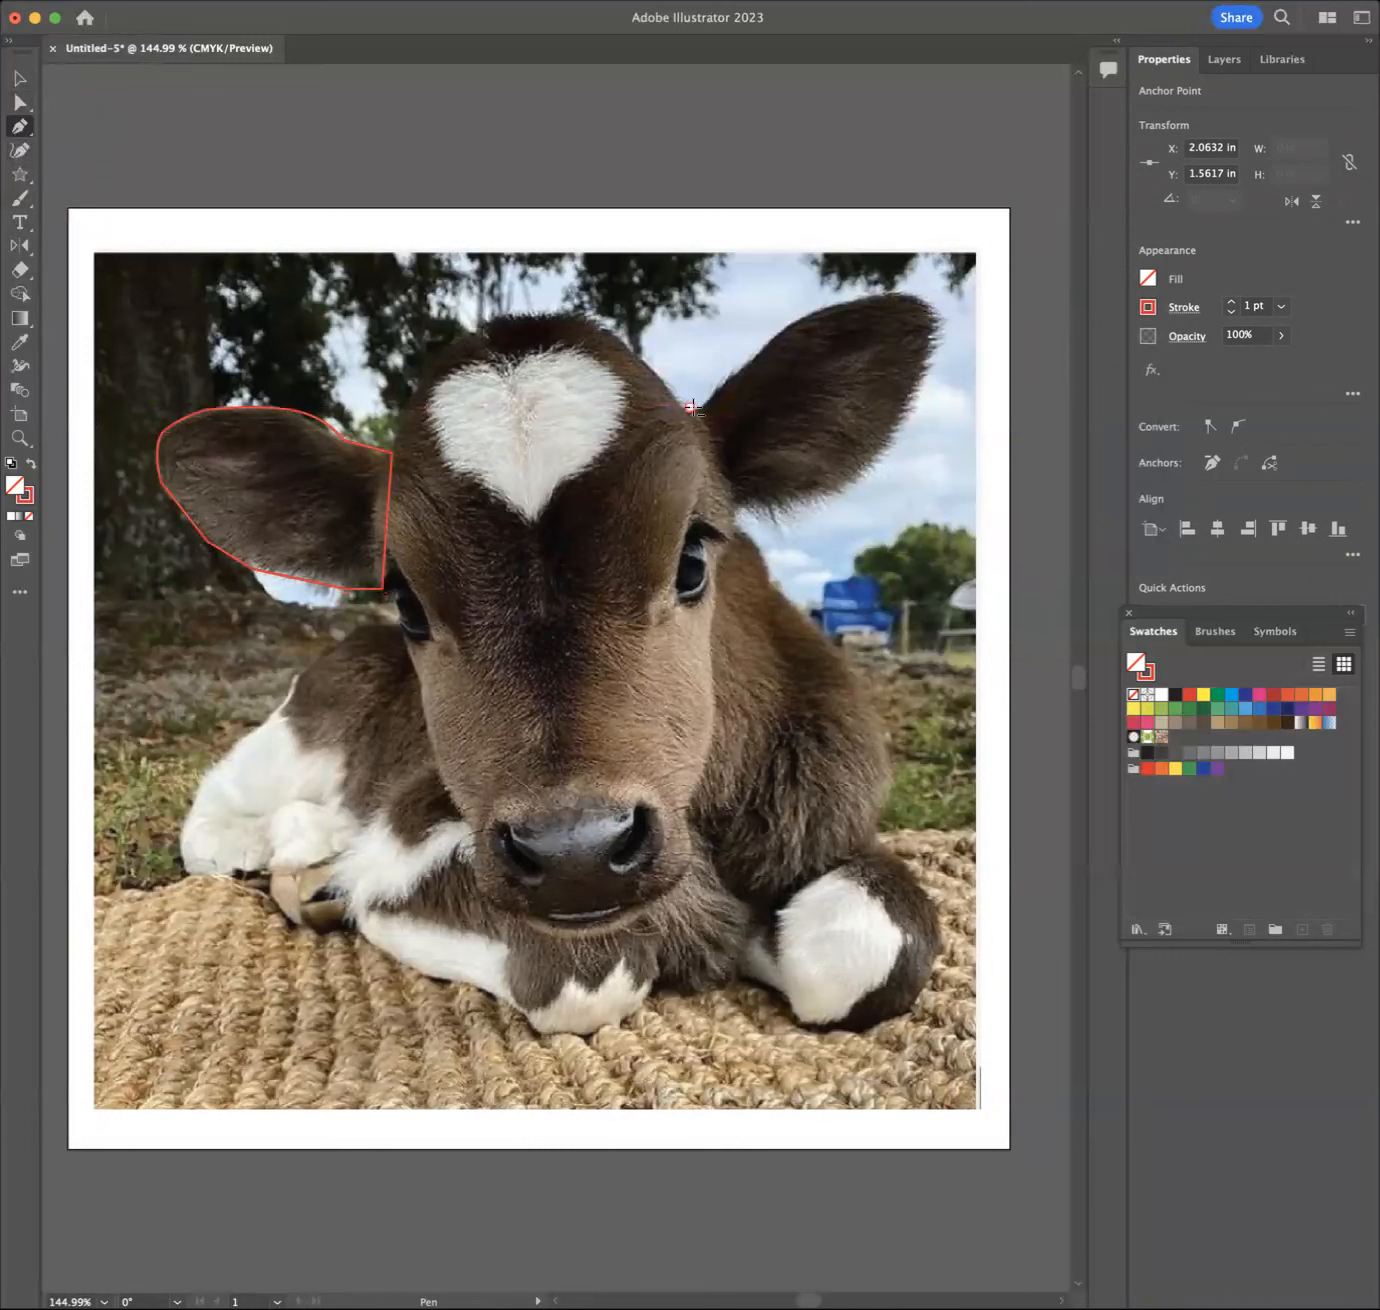
left_click(732, 373)
left_click(791, 322)
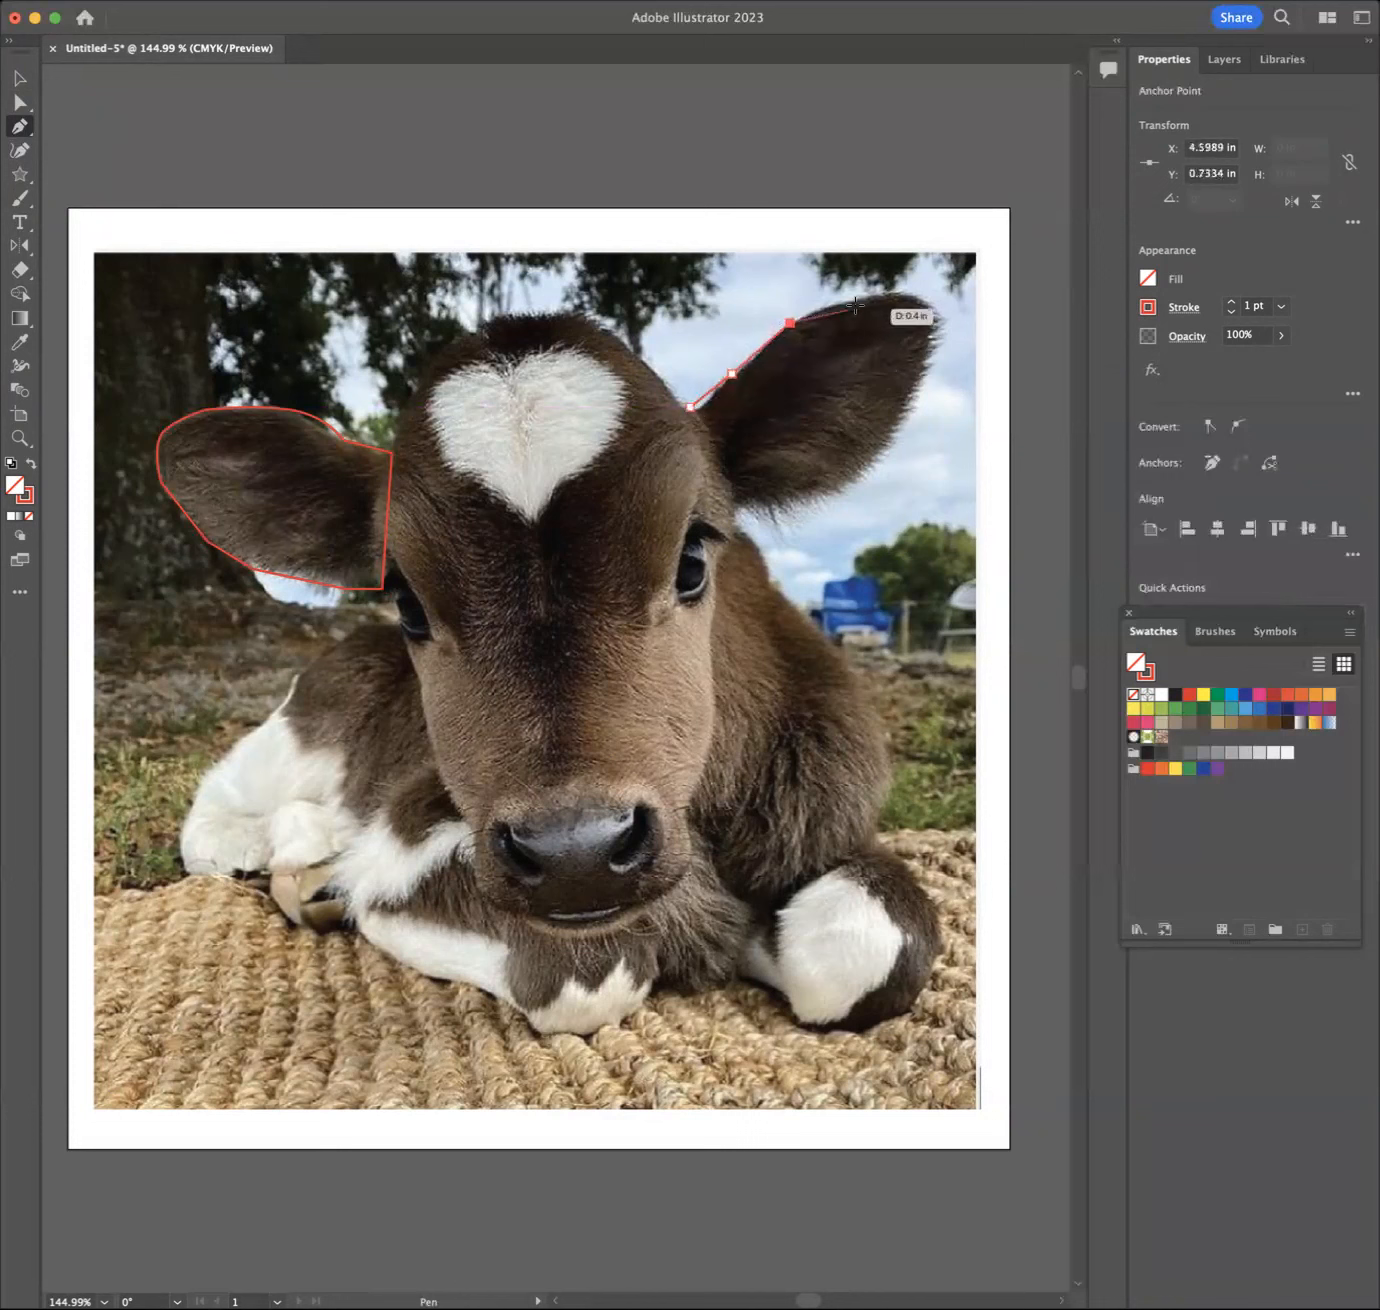
left_click(860, 298)
left_click(910, 294)
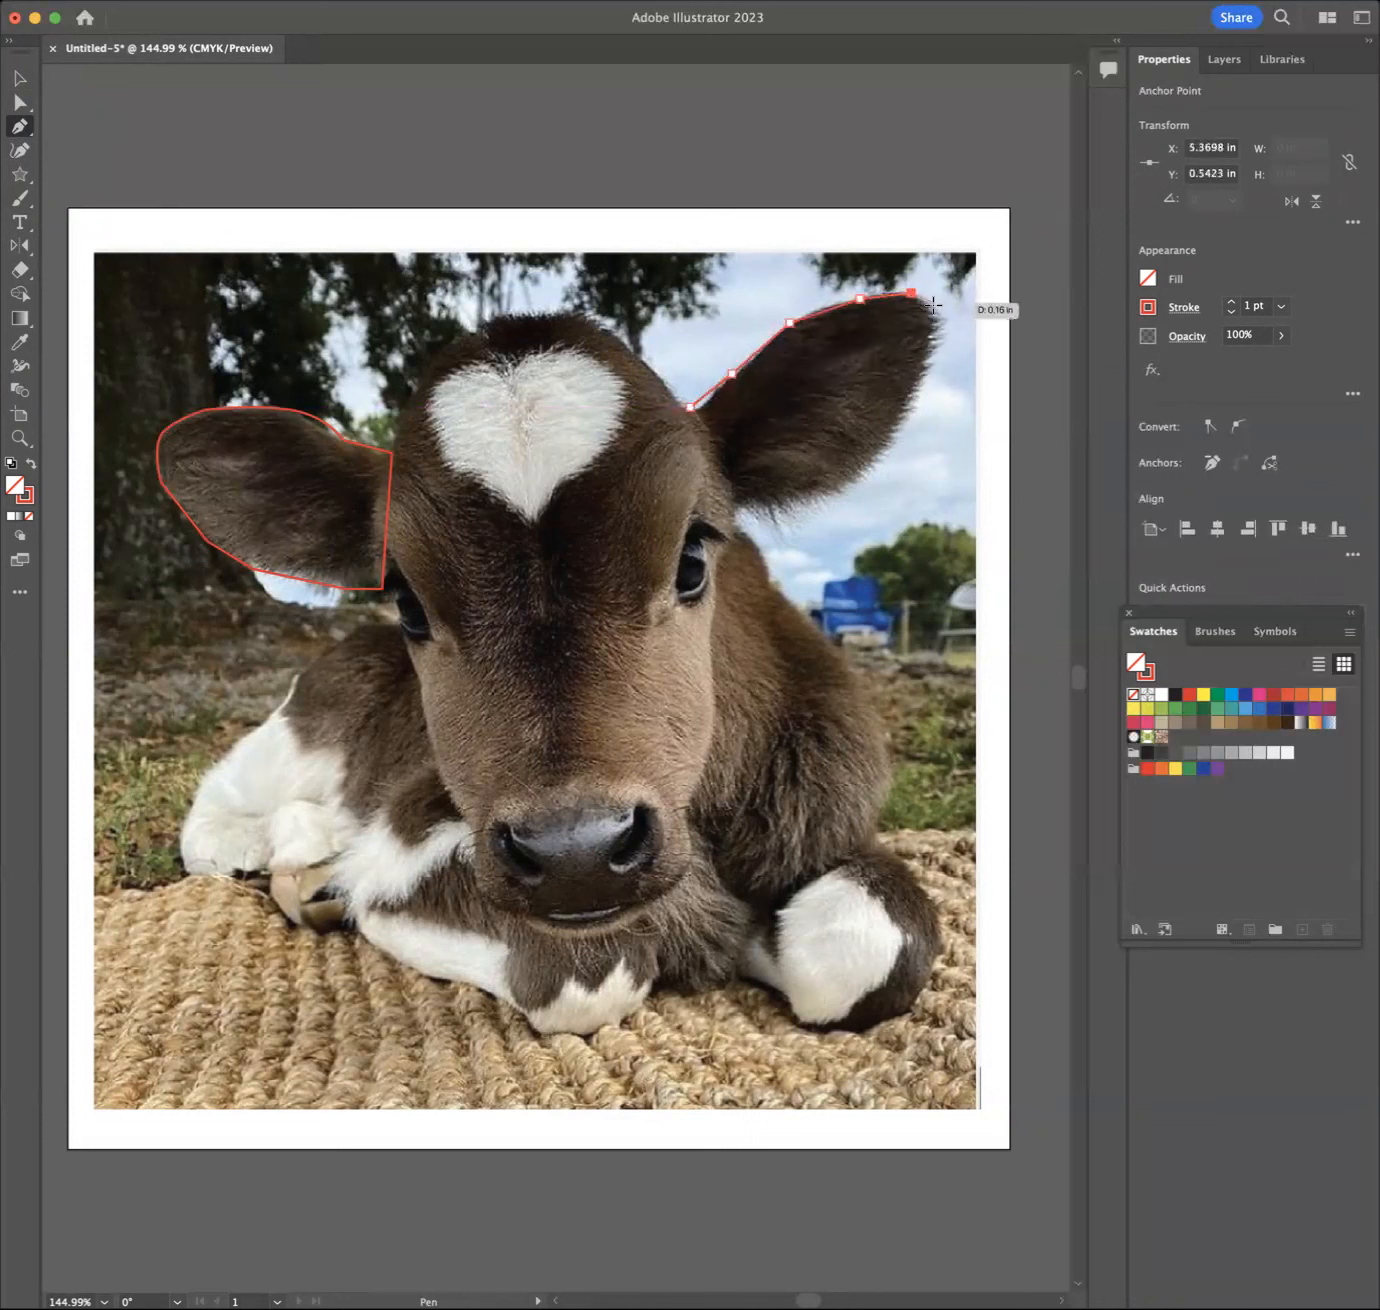
left_click(933, 309)
left_click(932, 343)
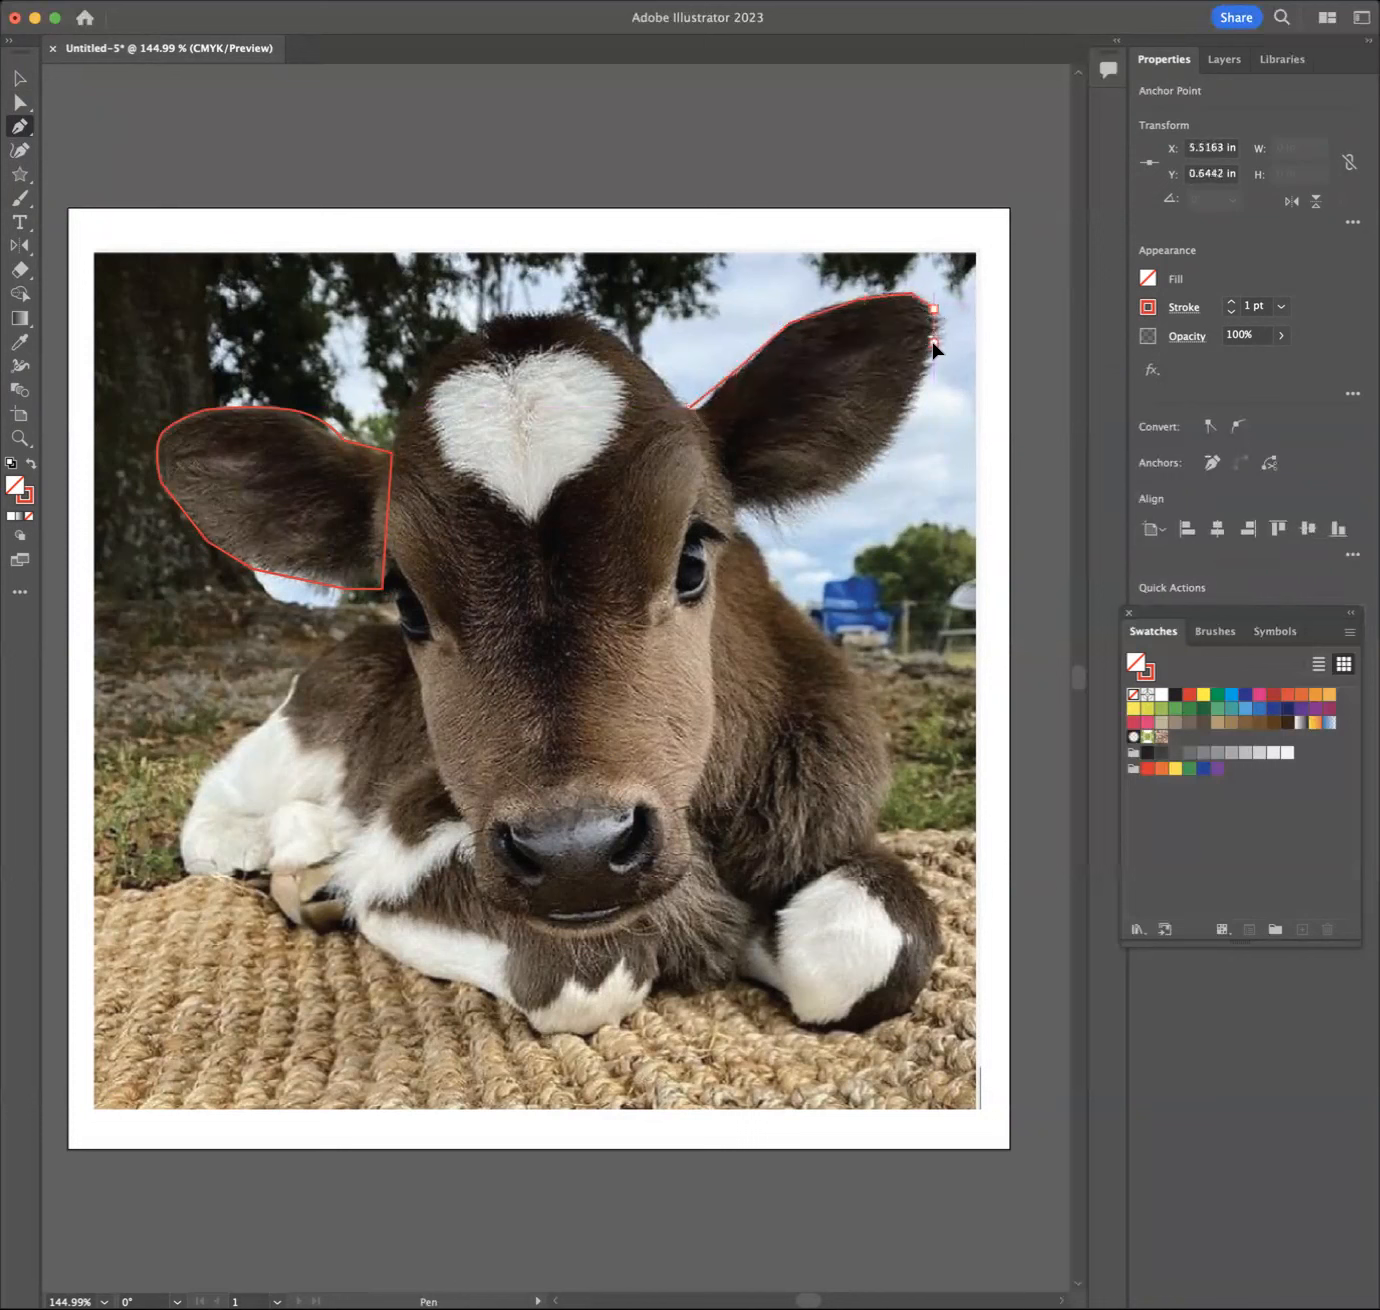
left_click(916, 394)
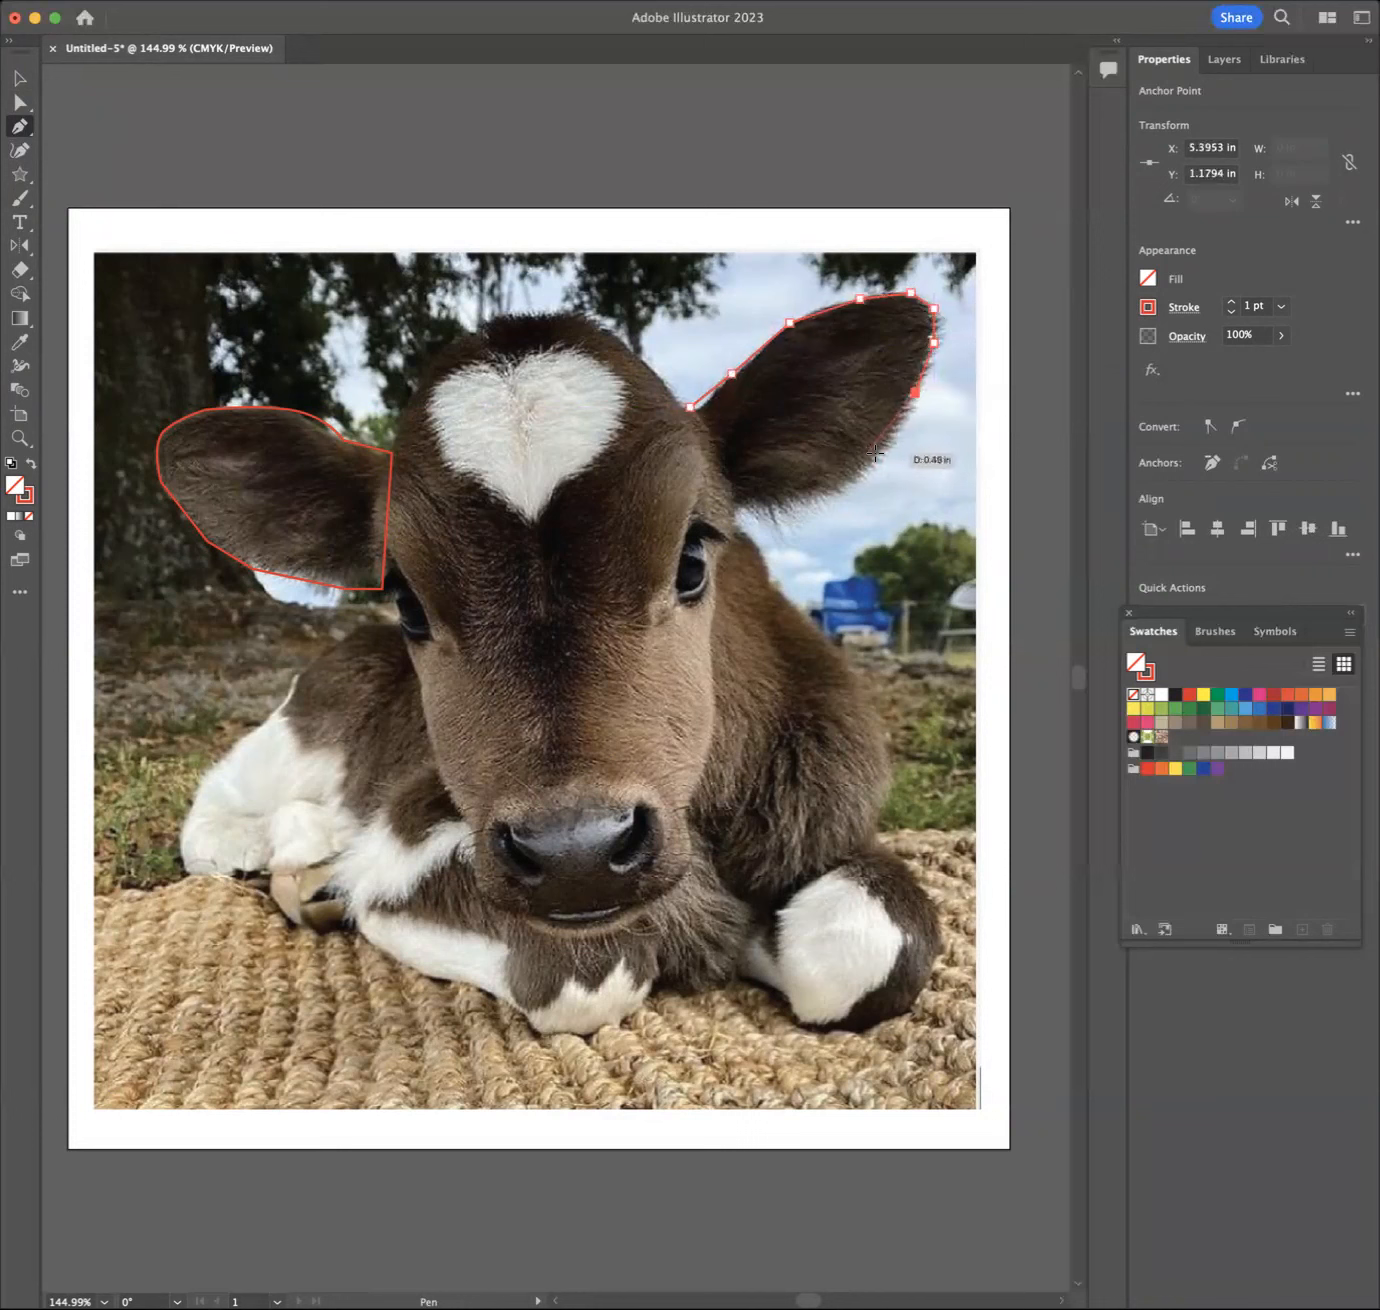
left_click(832, 489)
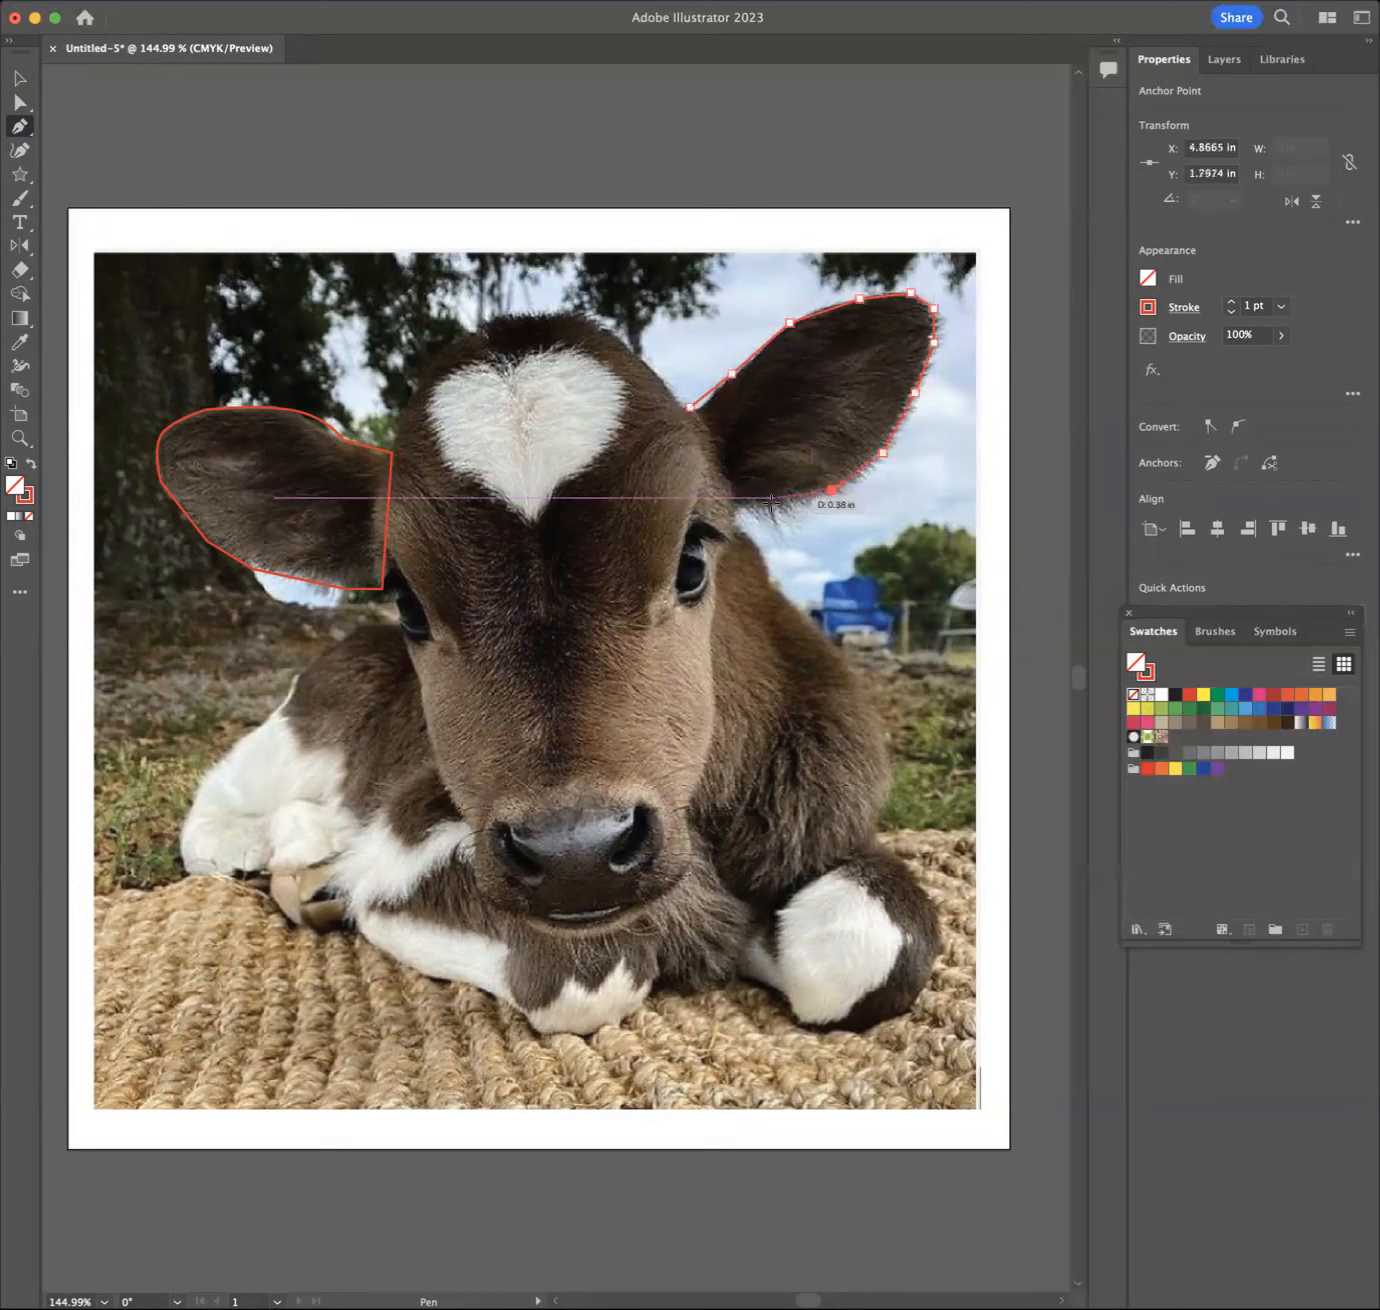
left_click(734, 504)
left_click(689, 407)
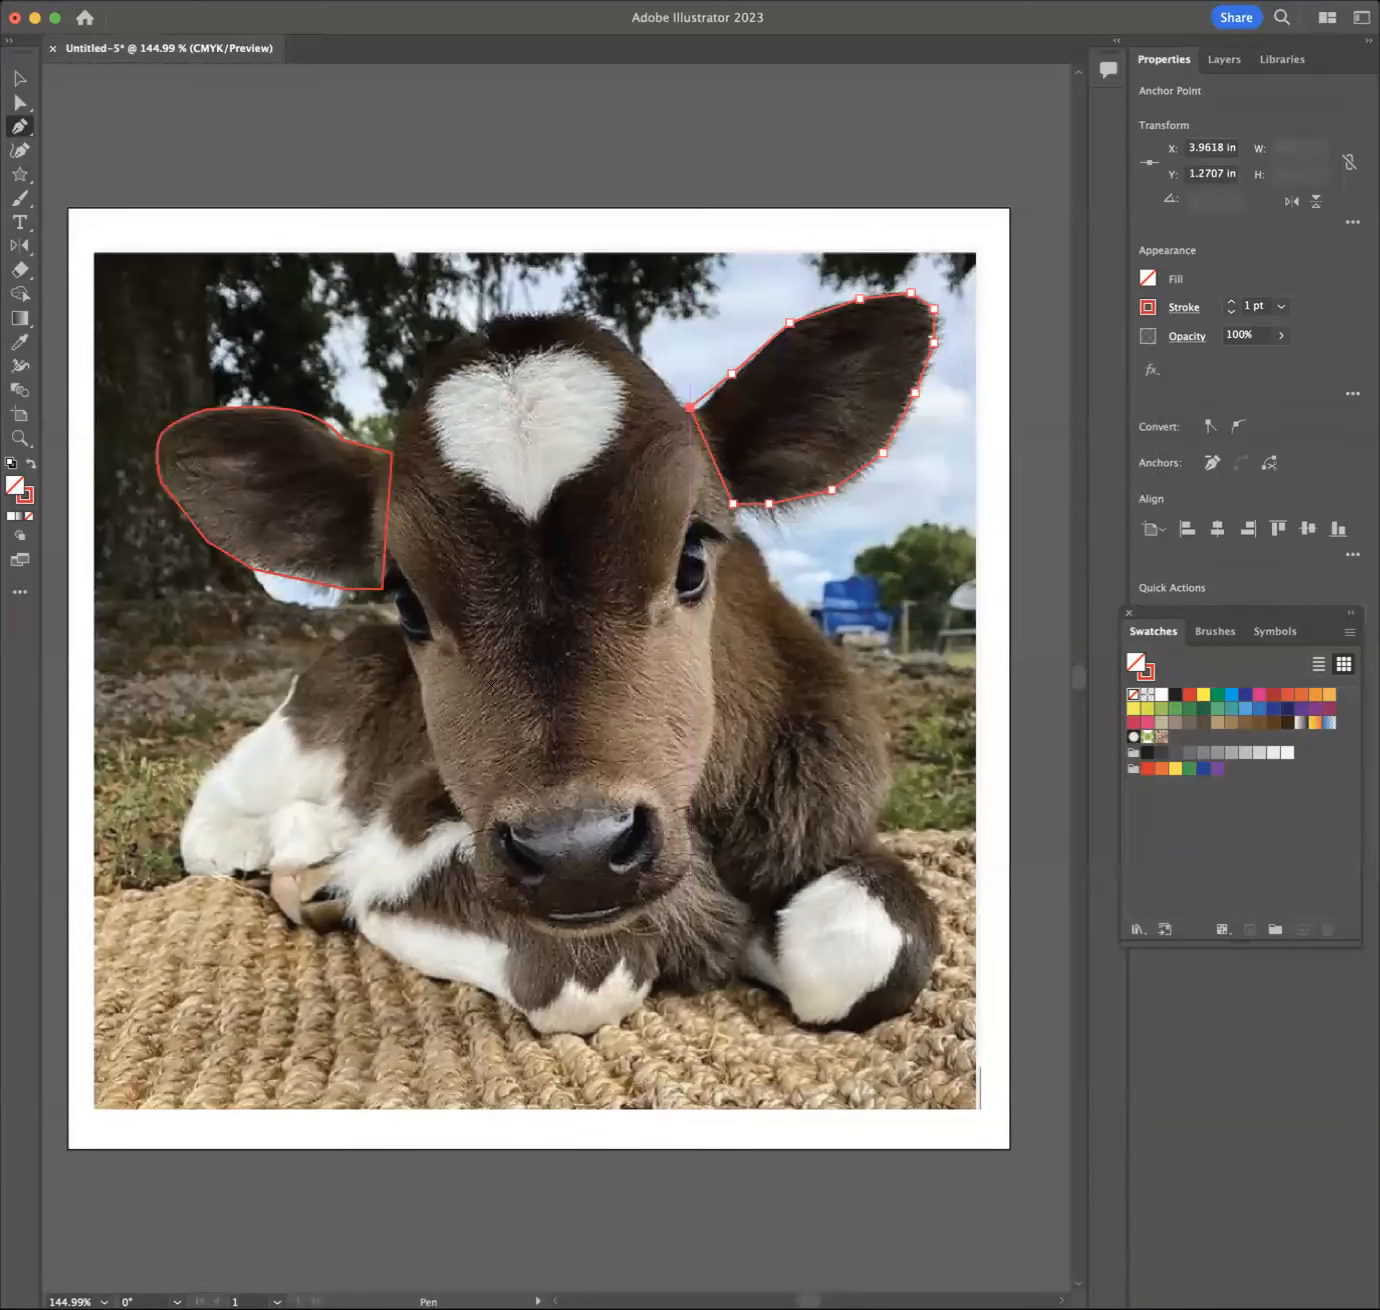
Step: Start the head outline at the left-hand ear's inner corner and trace over the crown to the base of the other ear
scroll(389, 420, "left", 1)
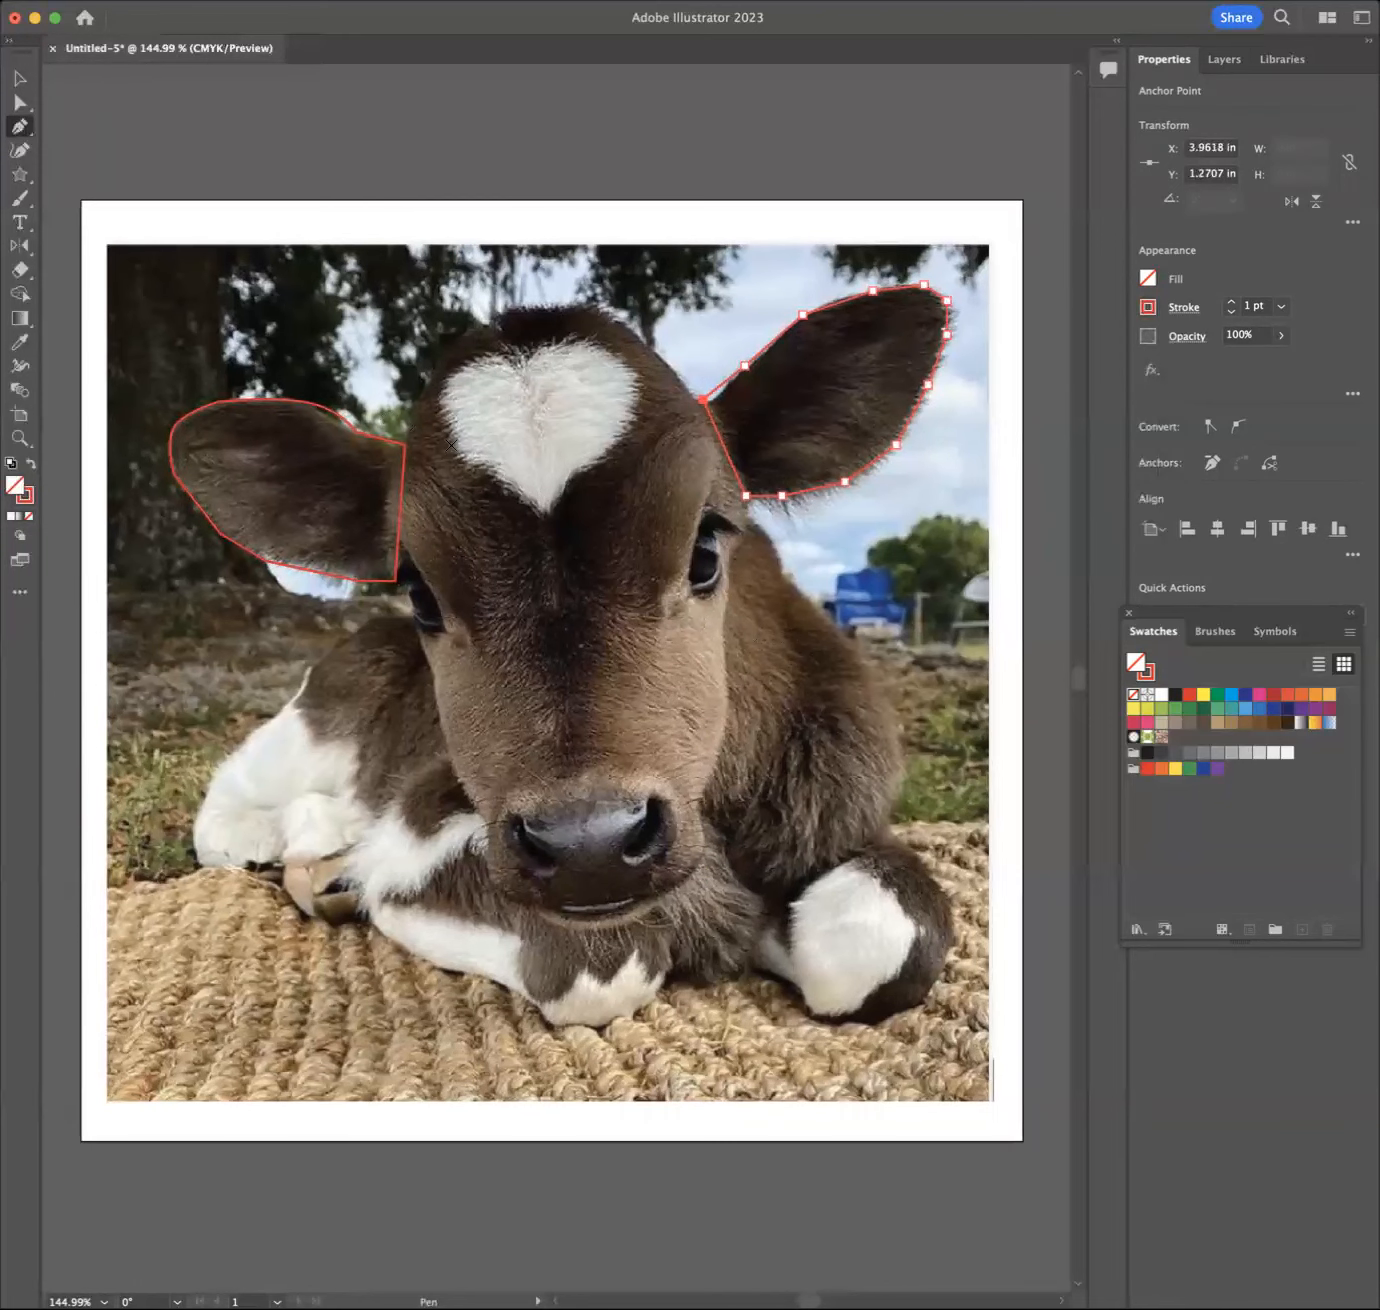
left_click(395, 437)
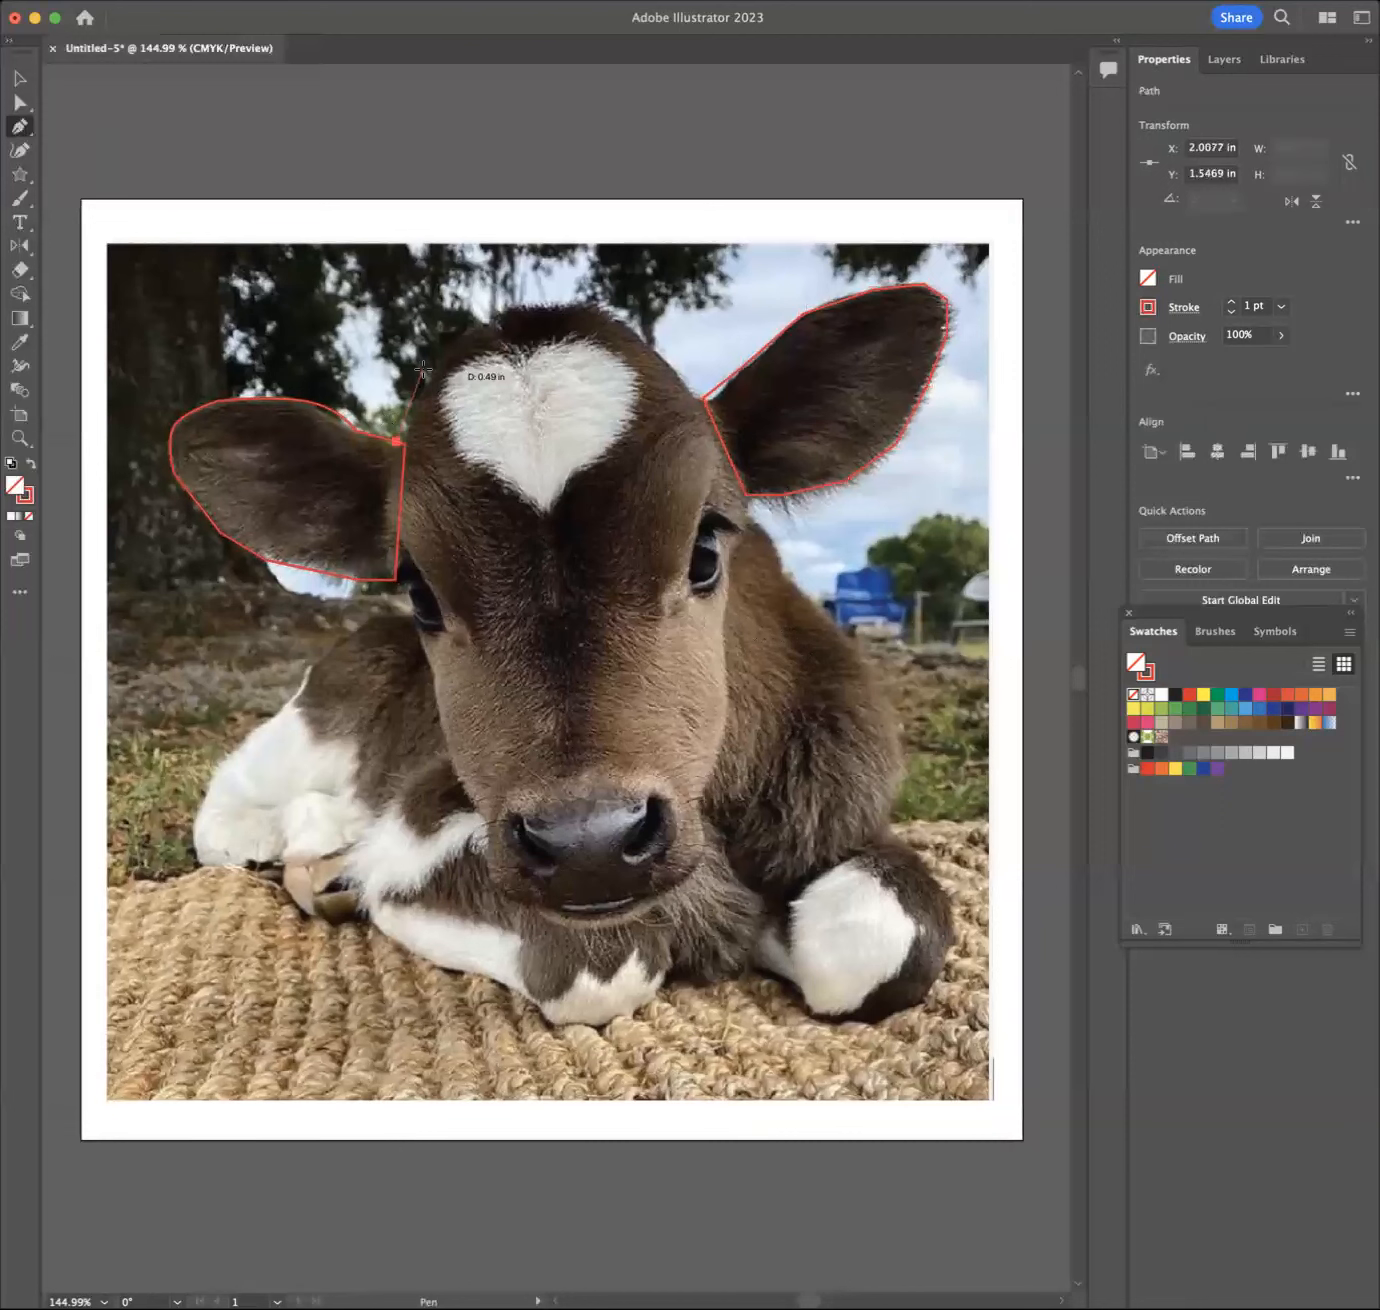
left_click(423, 371)
left_click(473, 325)
left_click_drag(532, 305, 607, 308)
left_click(601, 305)
left_click(660, 352)
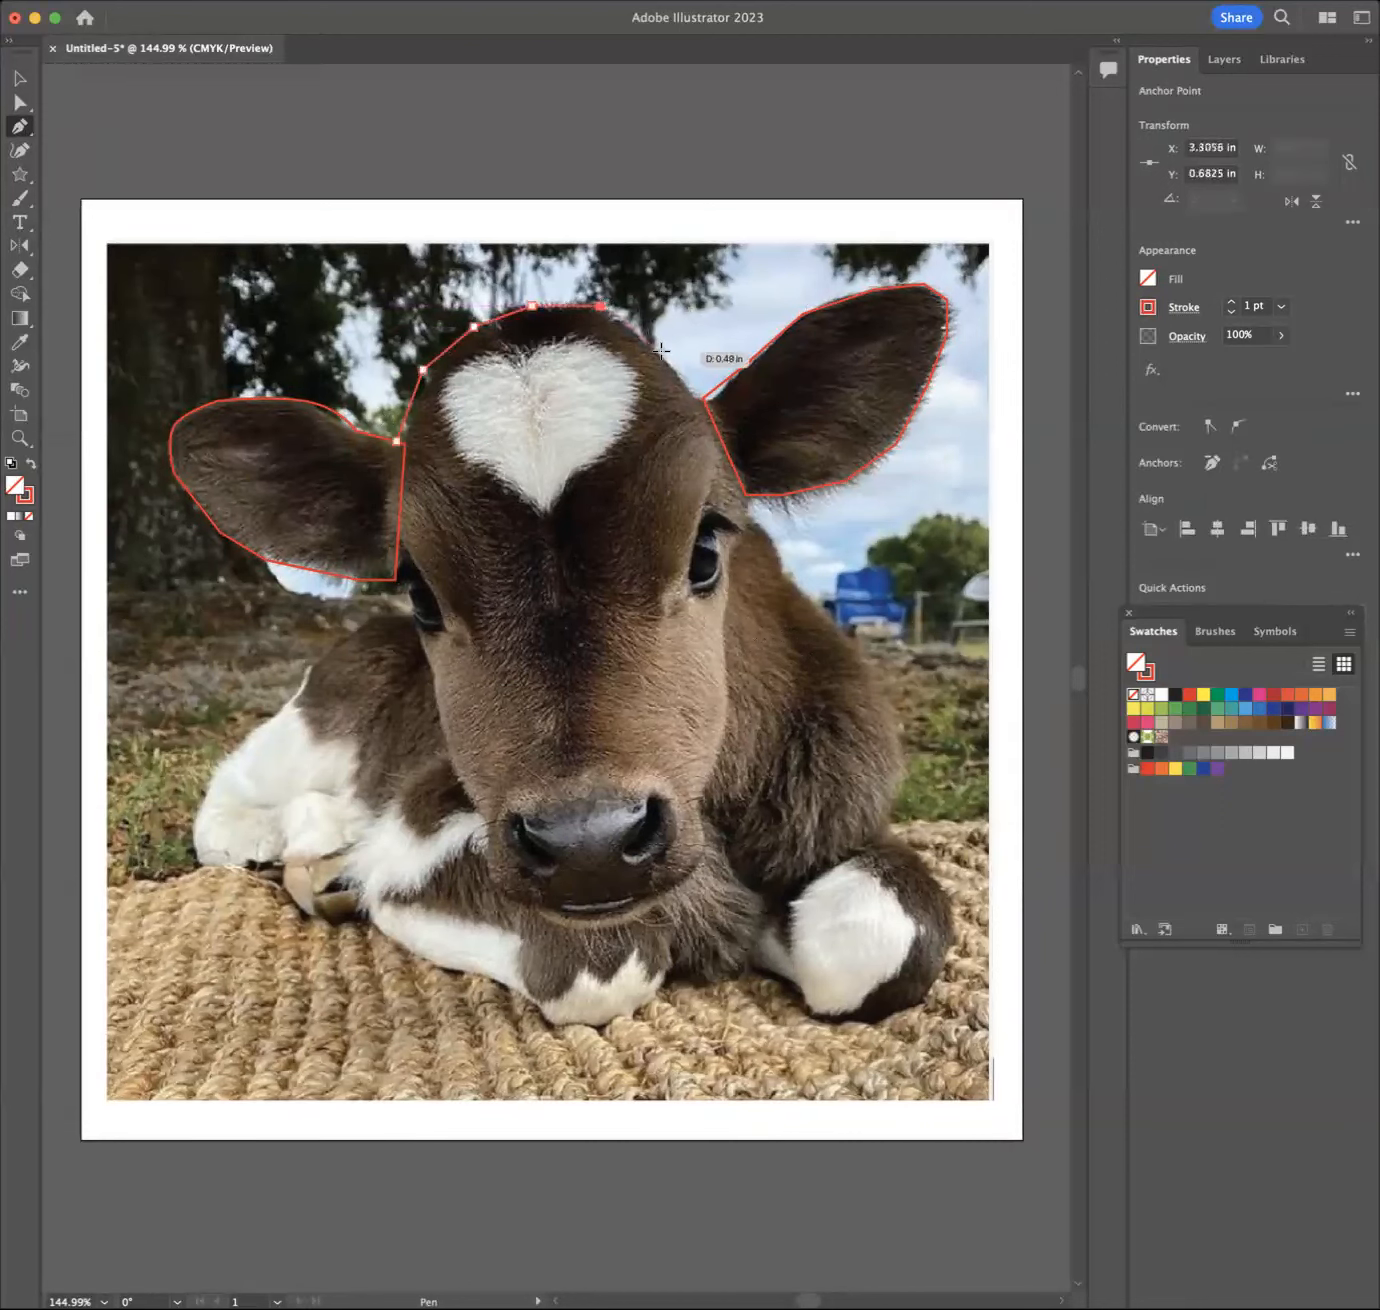
left_click(701, 397)
Step: Extend the head outline from the right-hand ear's base down past the eye and cheek to the corner of the mouth
scroll(723, 445, "right", 1)
left_click(723, 447)
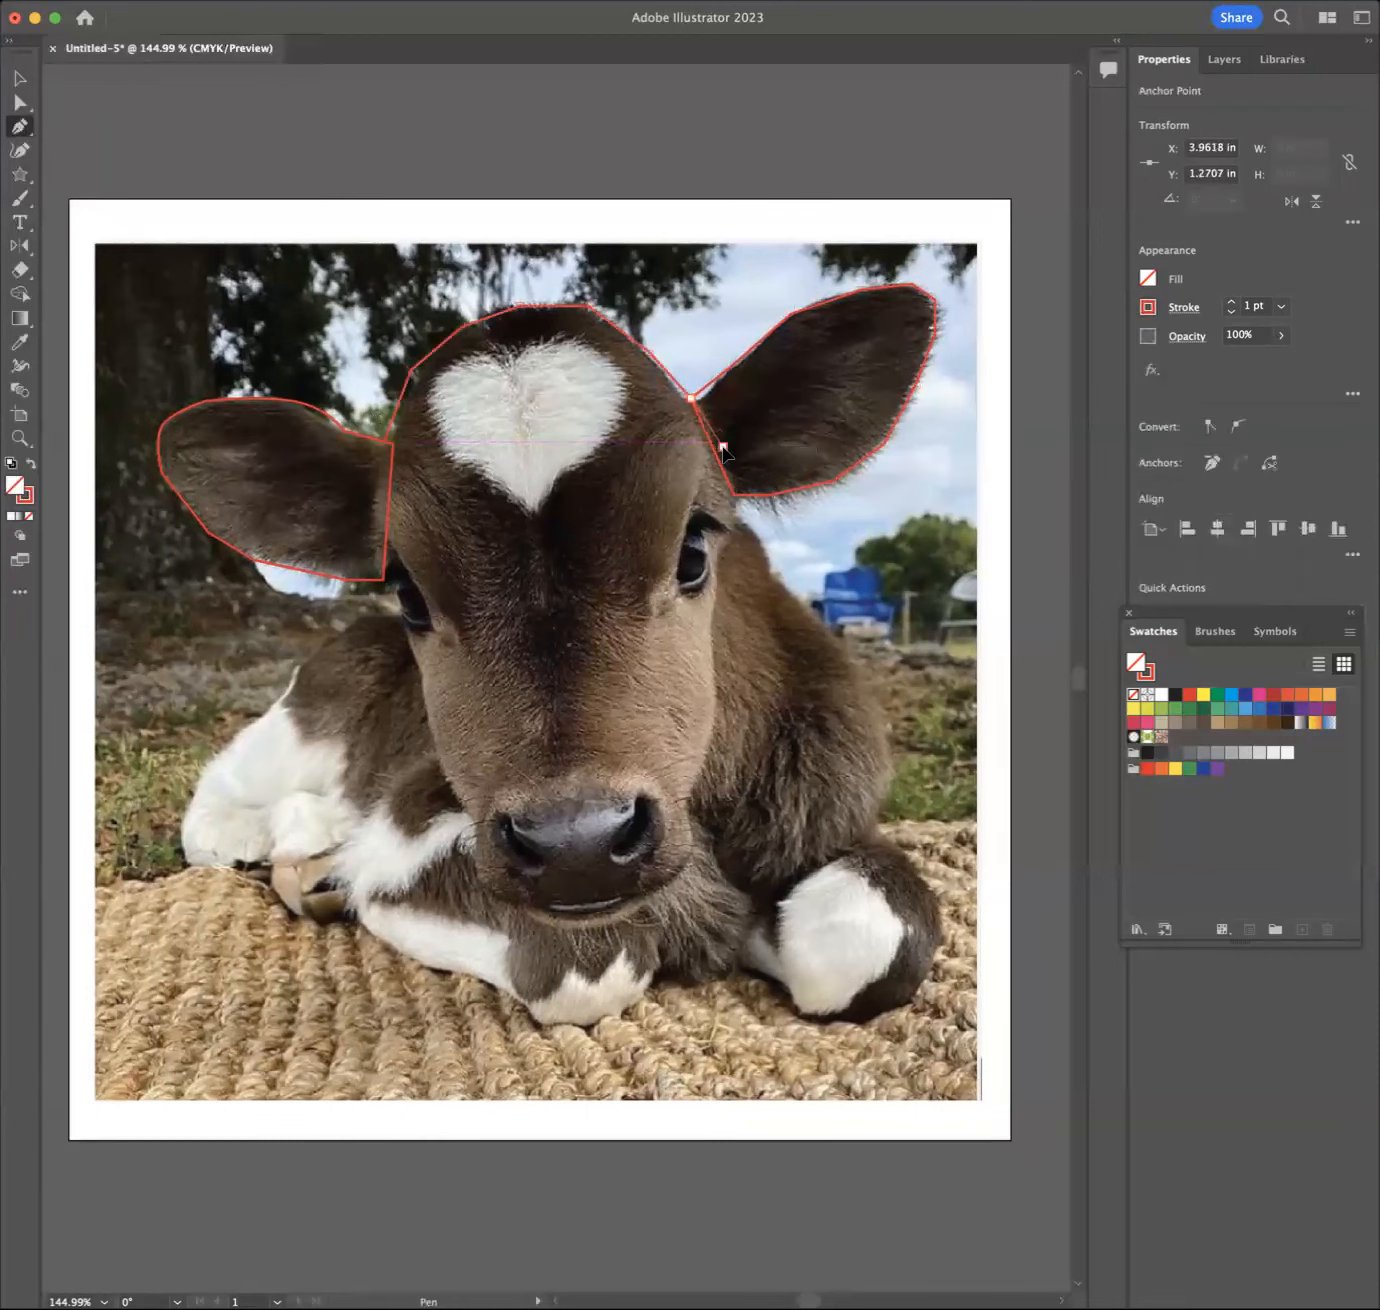
left_click(738, 509)
left_click(730, 536)
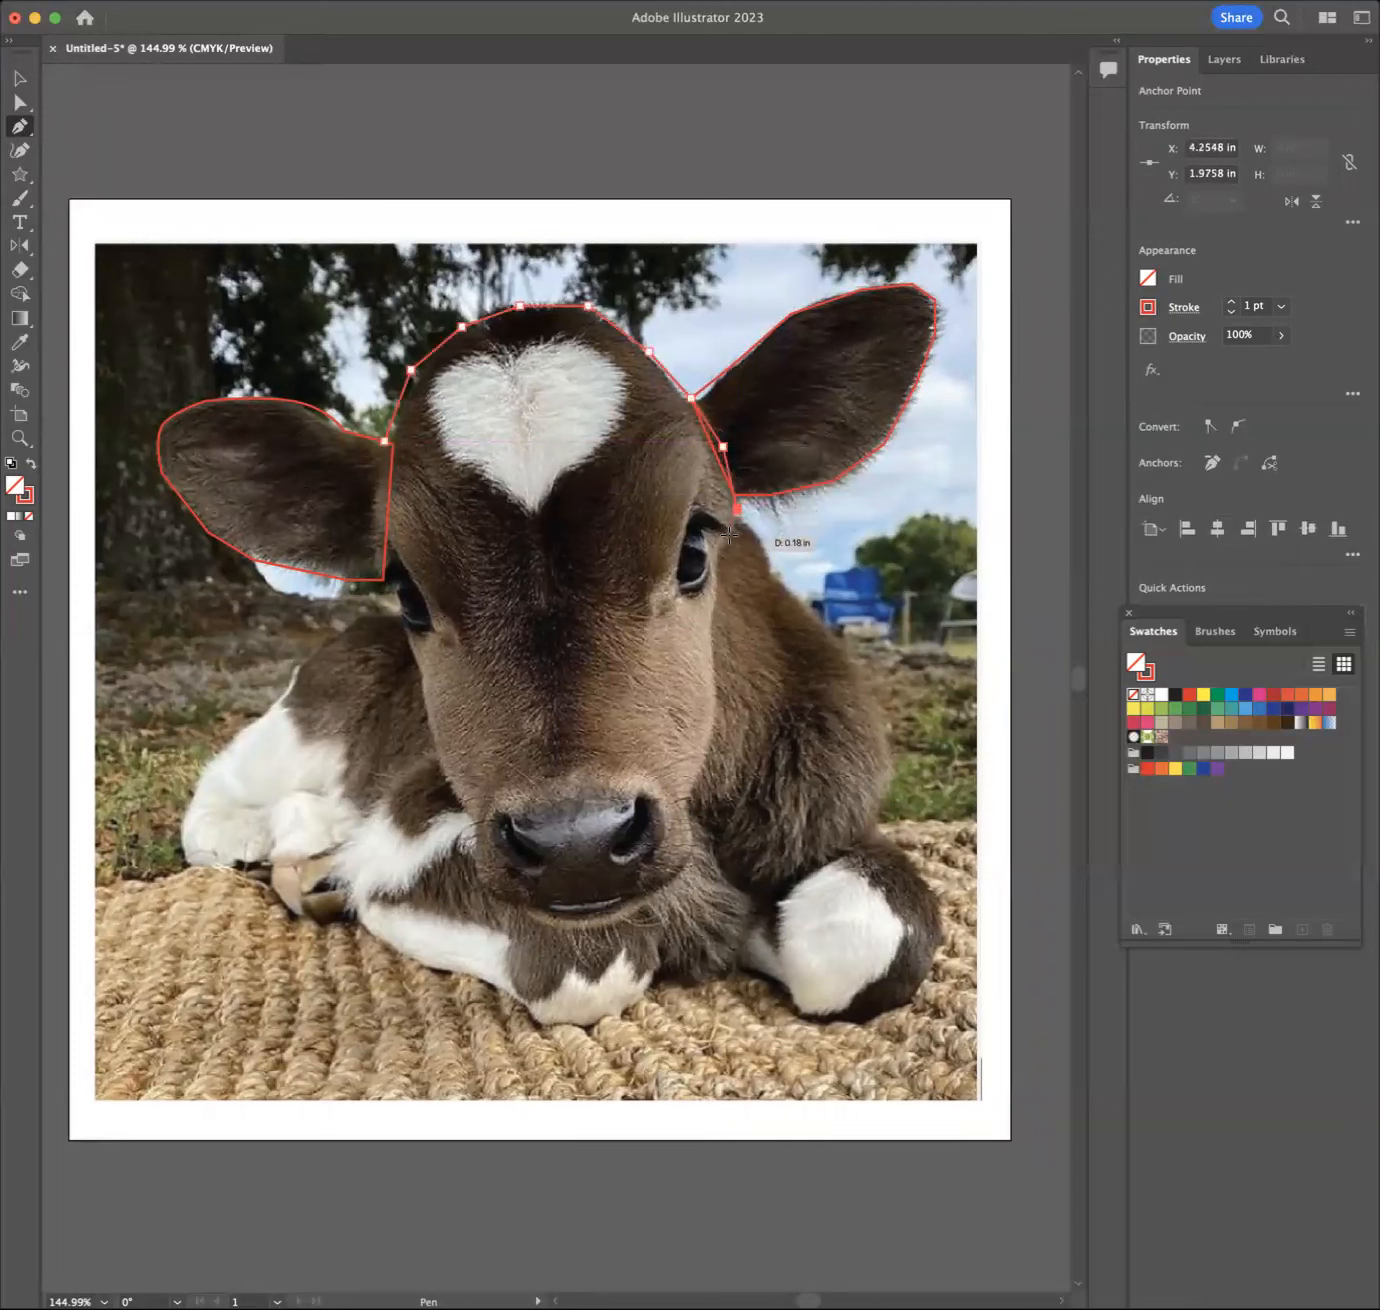
left_click(716, 554)
left_click(719, 597)
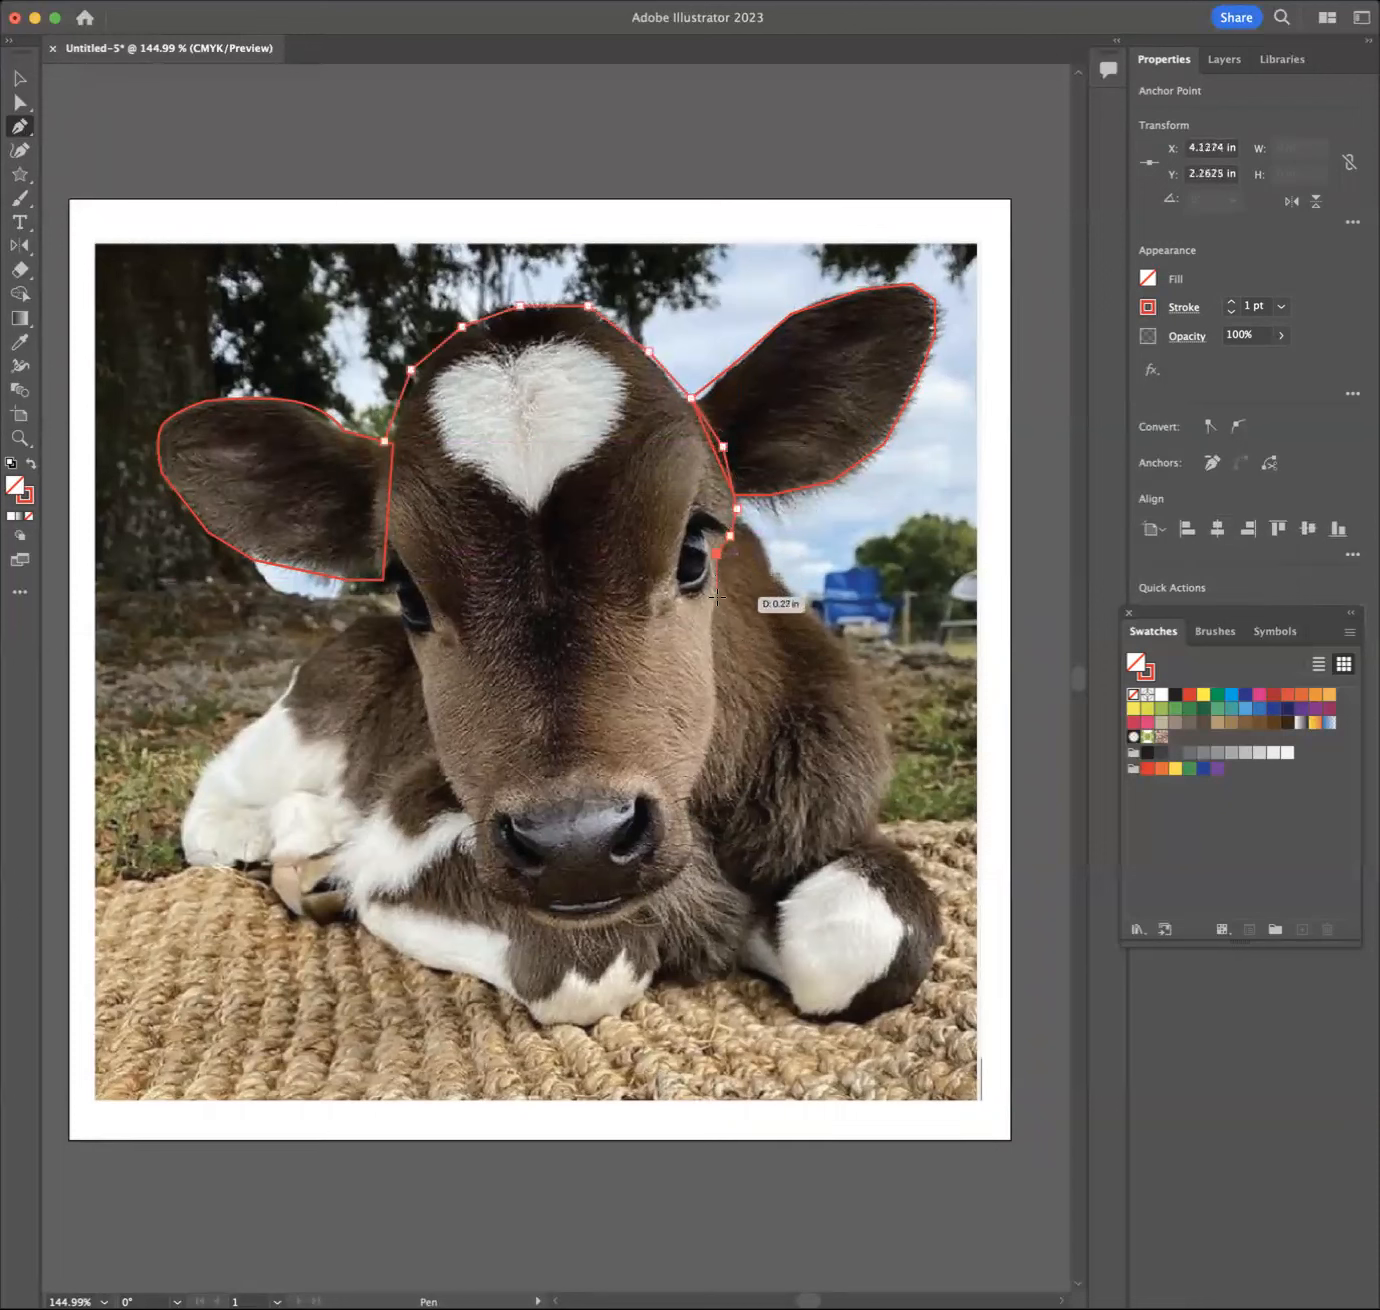
left_click(707, 624)
left_click(721, 709)
left_click(683, 800)
left_click(690, 835)
left_click(687, 862)
left_click(662, 891)
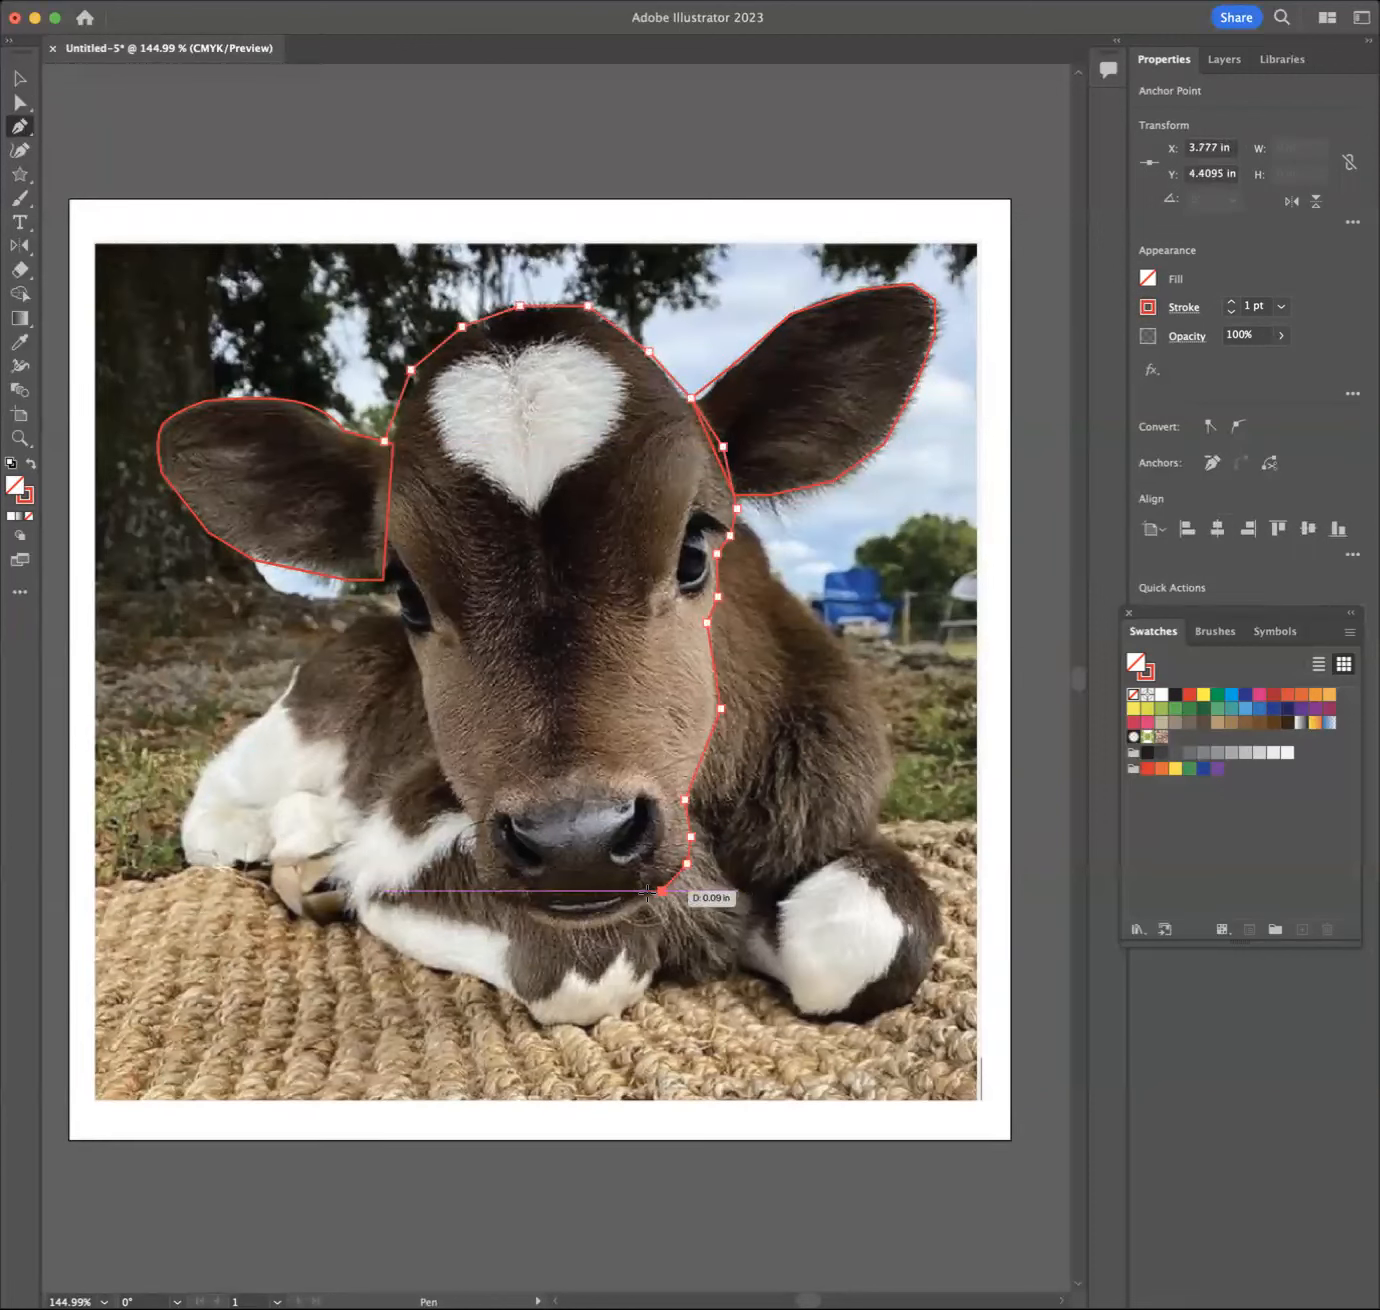
Step: Extend the head outline from the corner of the mouth under the chin and up around the other side of the muzzle
left_click(616, 917)
left_click(559, 924)
left_click(525, 911)
left_click(508, 900)
left_click(478, 881)
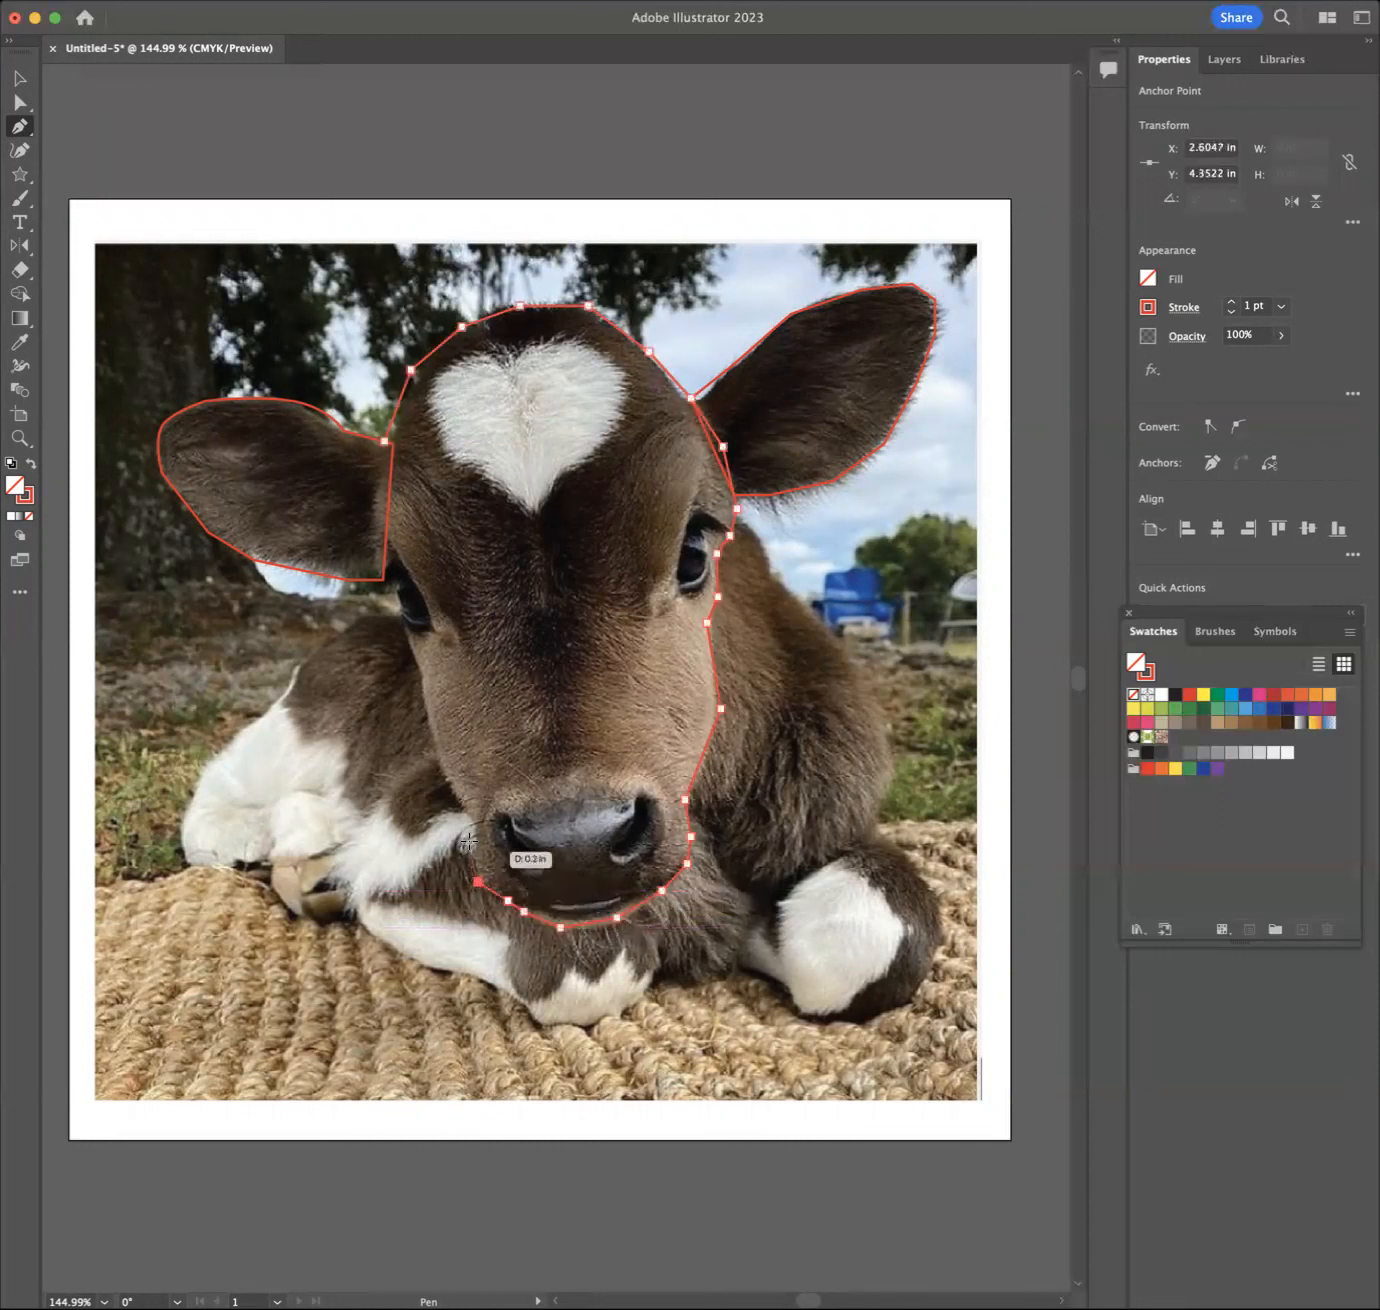
left_click(477, 840)
left_click(477, 825)
Step: Continue the head outline up the cheek, past the eye and over the left-hand ear's base, closing it at its starting anchor
left_click(441, 768)
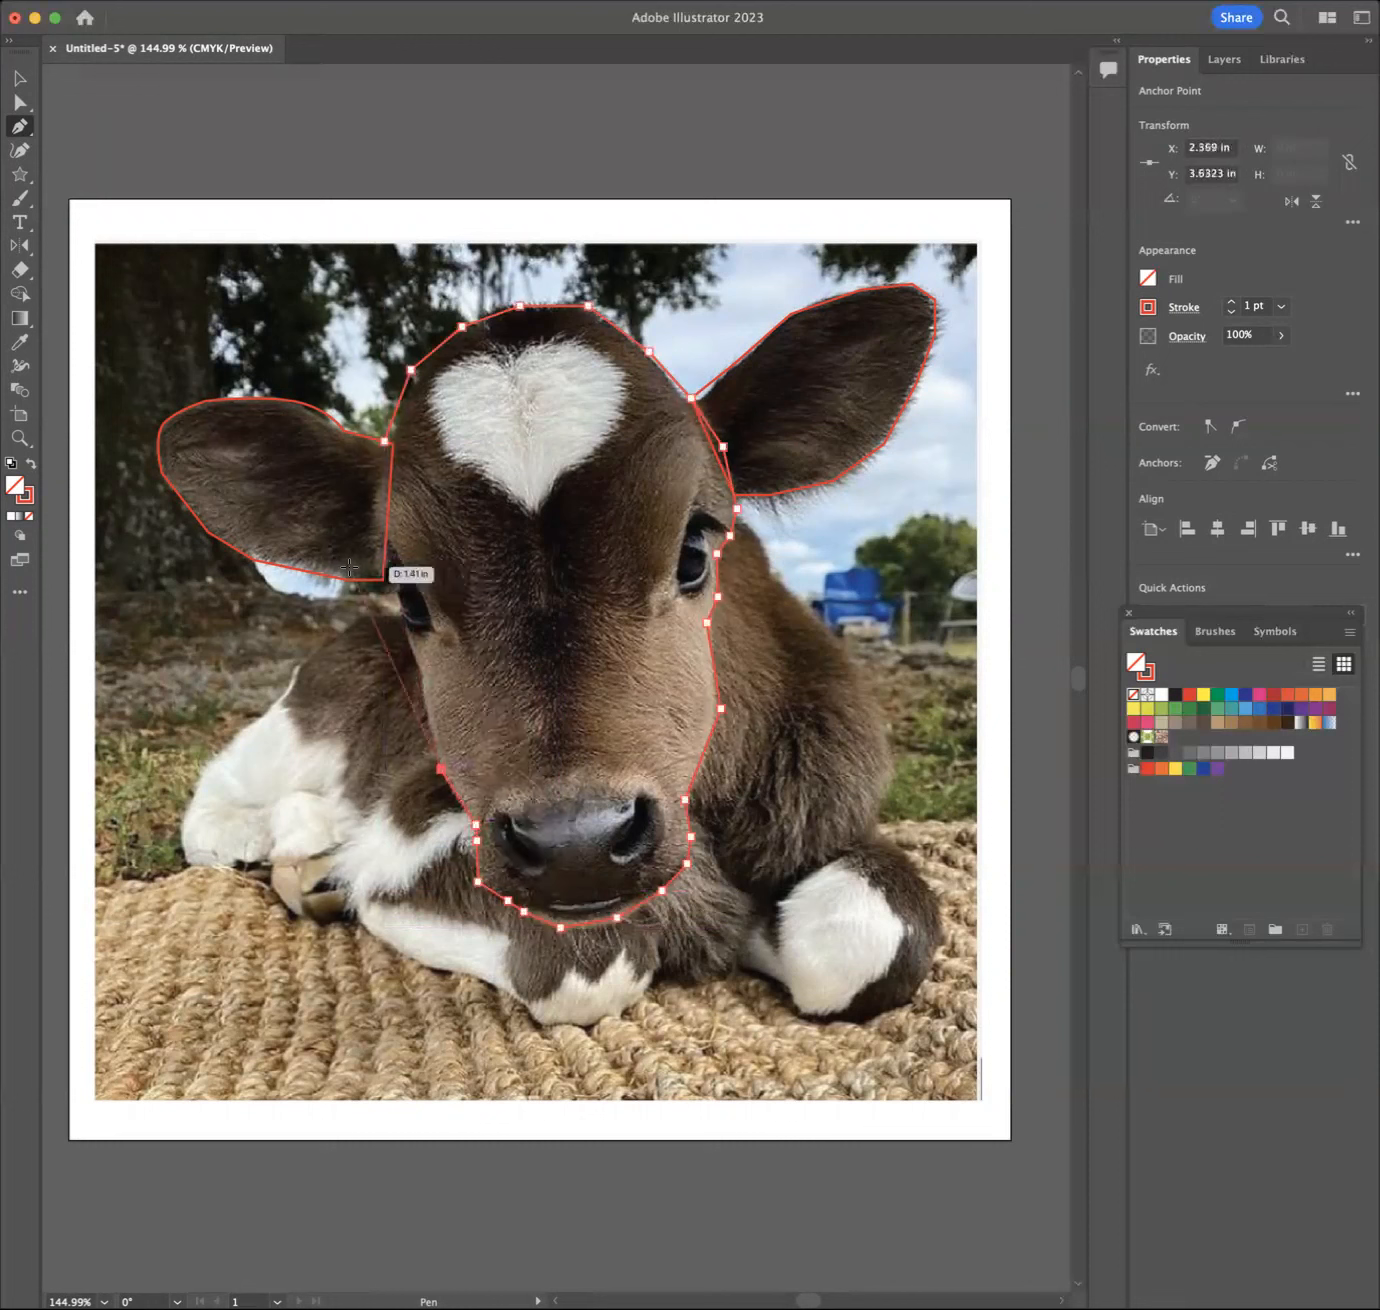
left_click(418, 670)
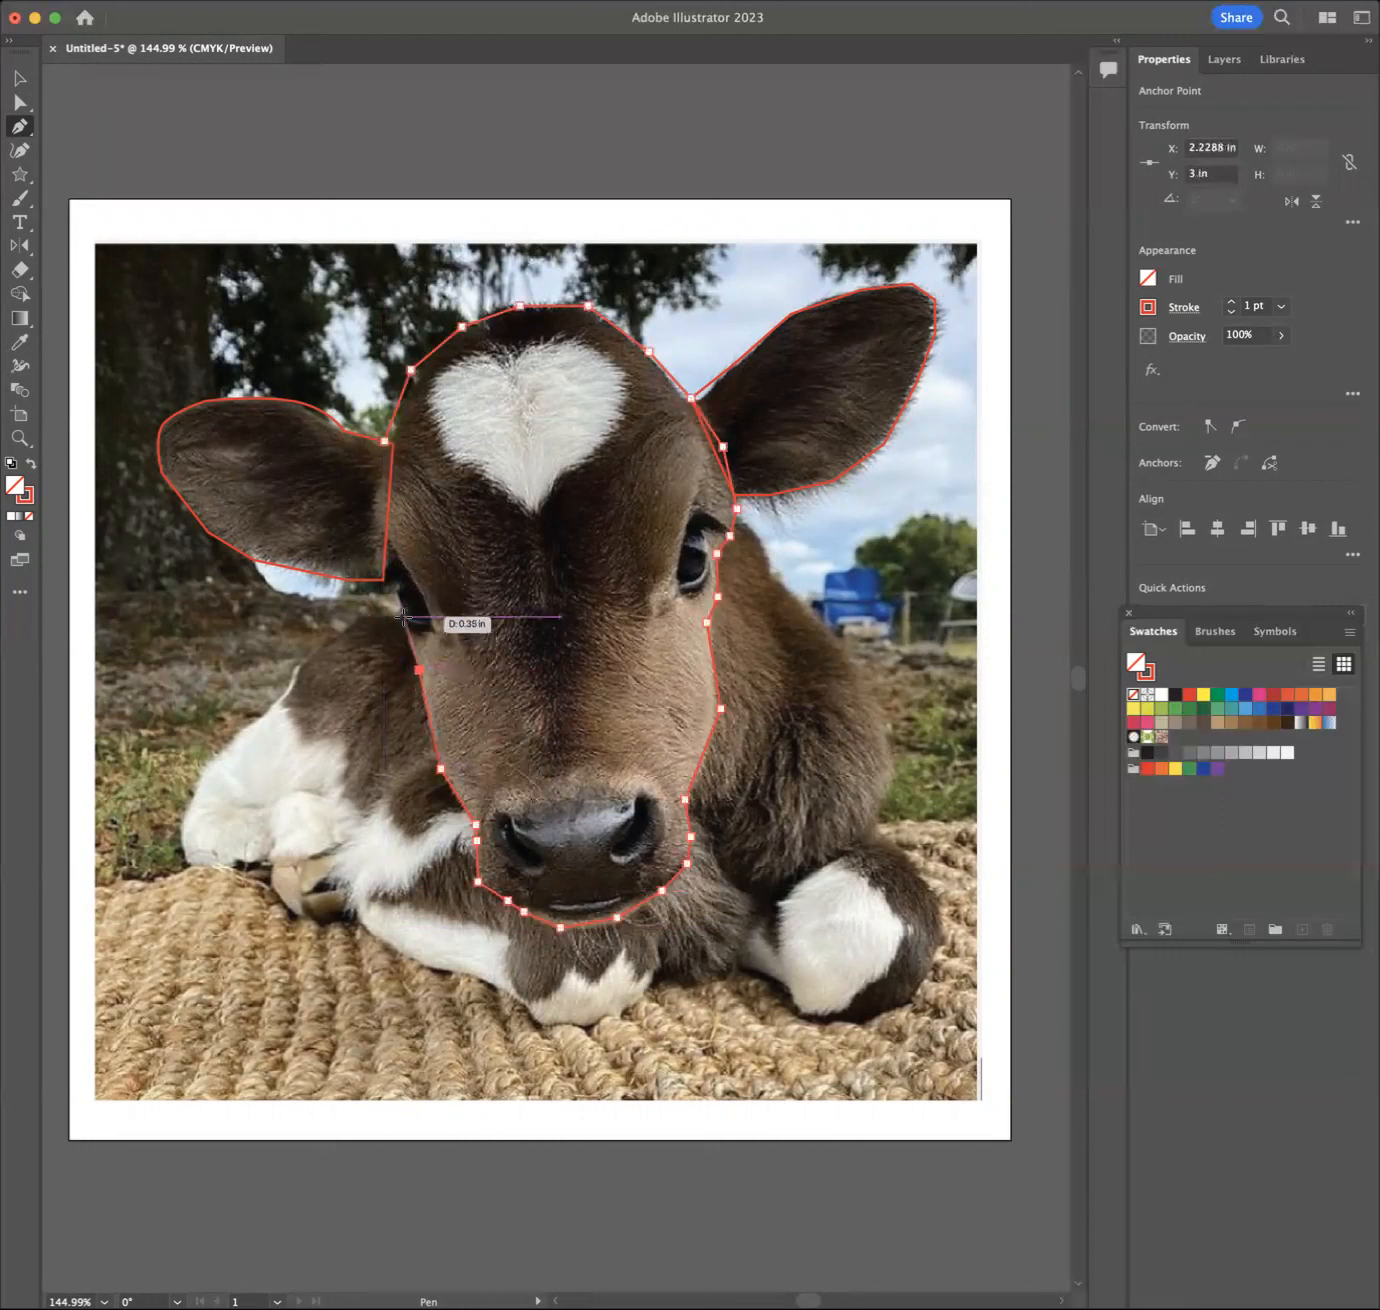
left_click(403, 617)
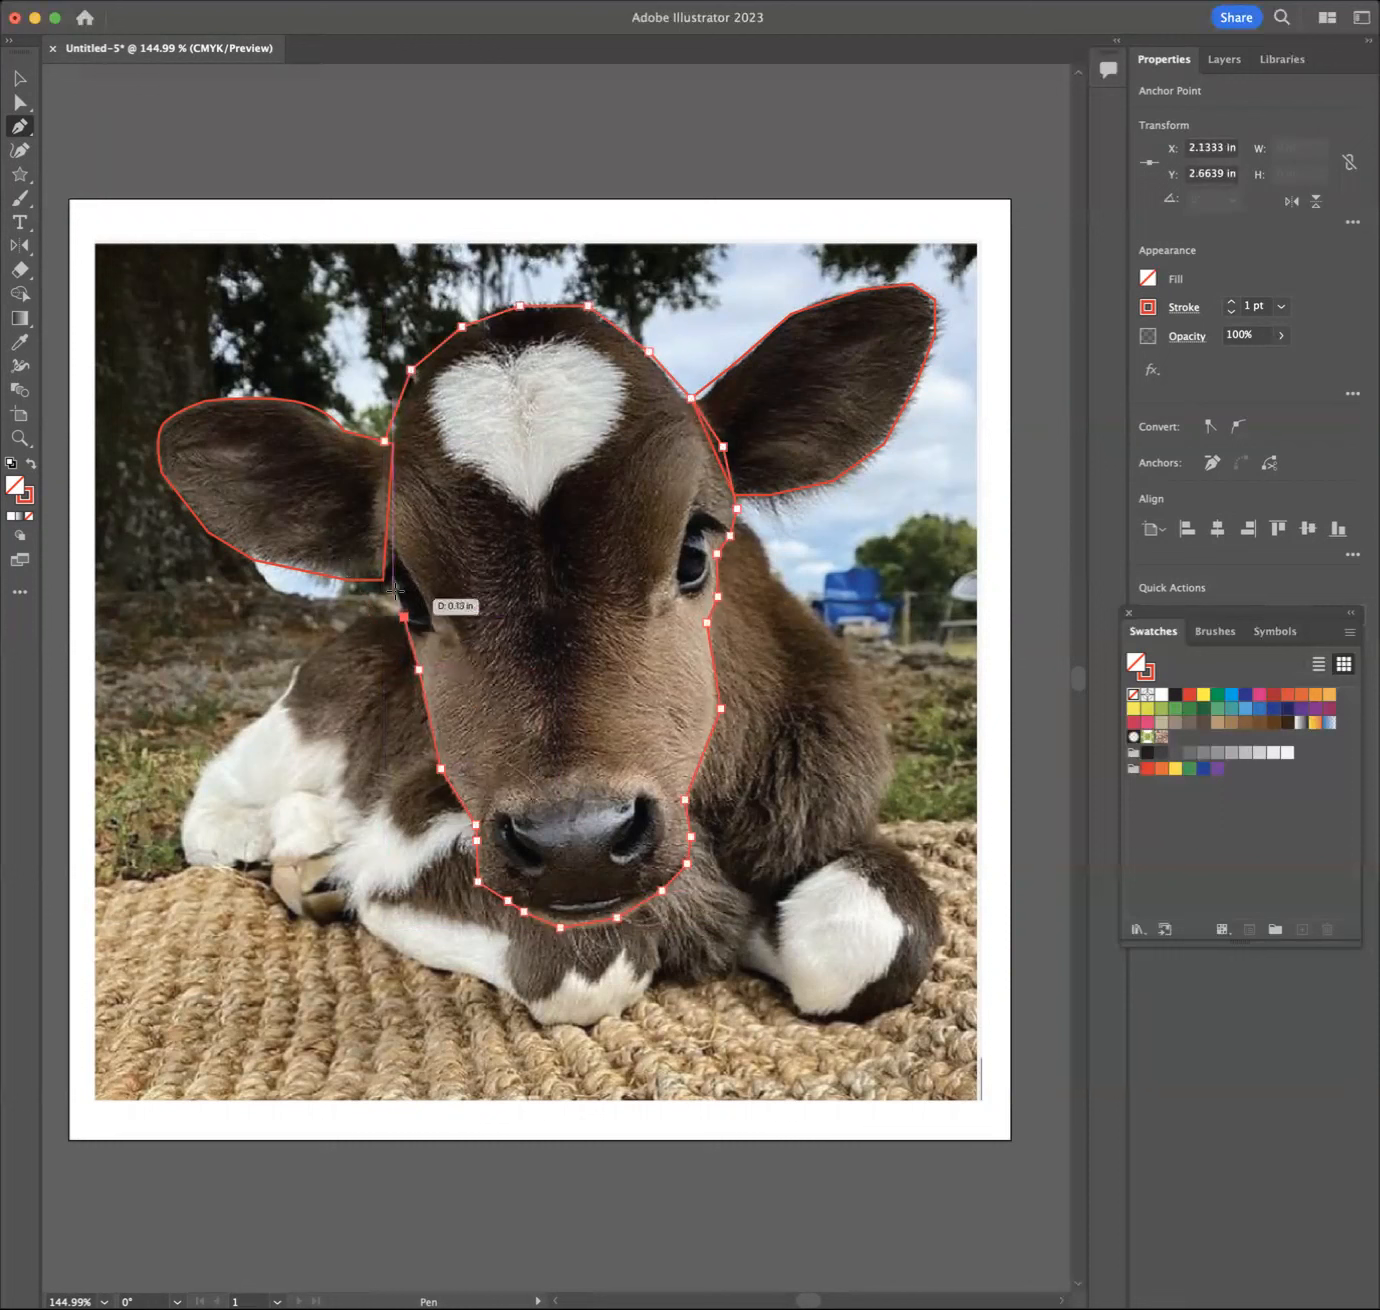
left_click(390, 588)
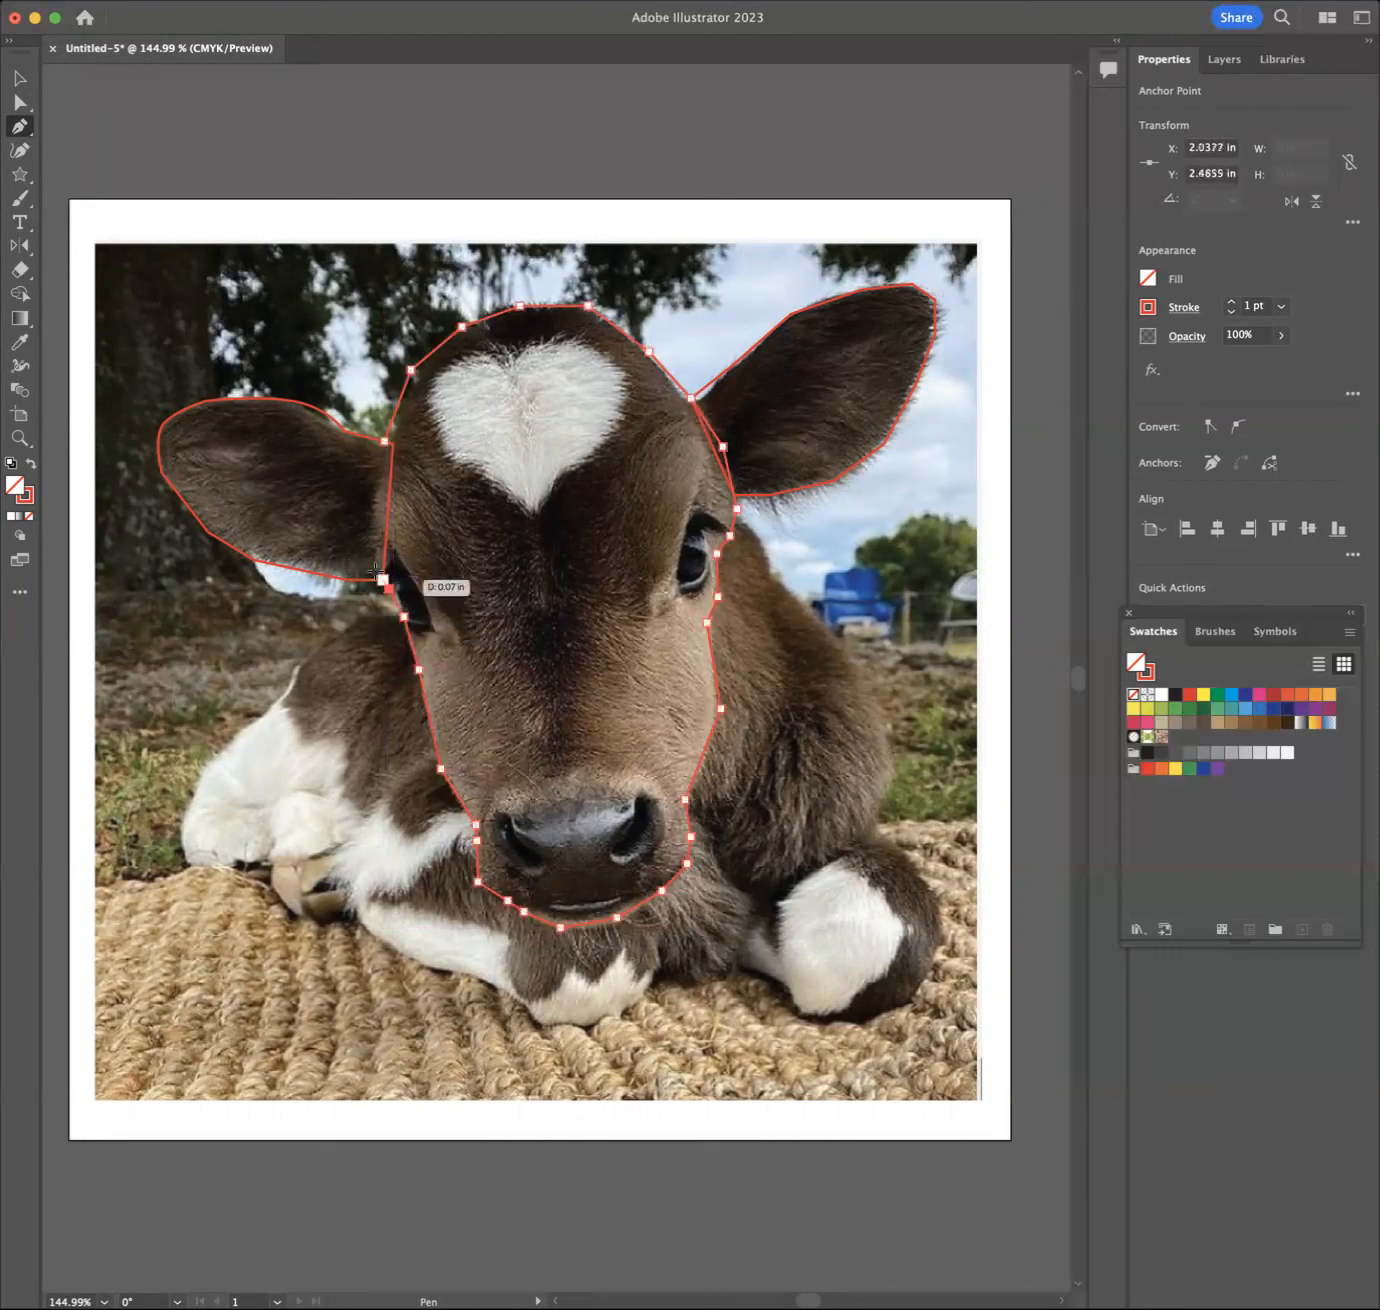
left_click(371, 557)
left_click(371, 511)
left_click(370, 463)
left_click(385, 440)
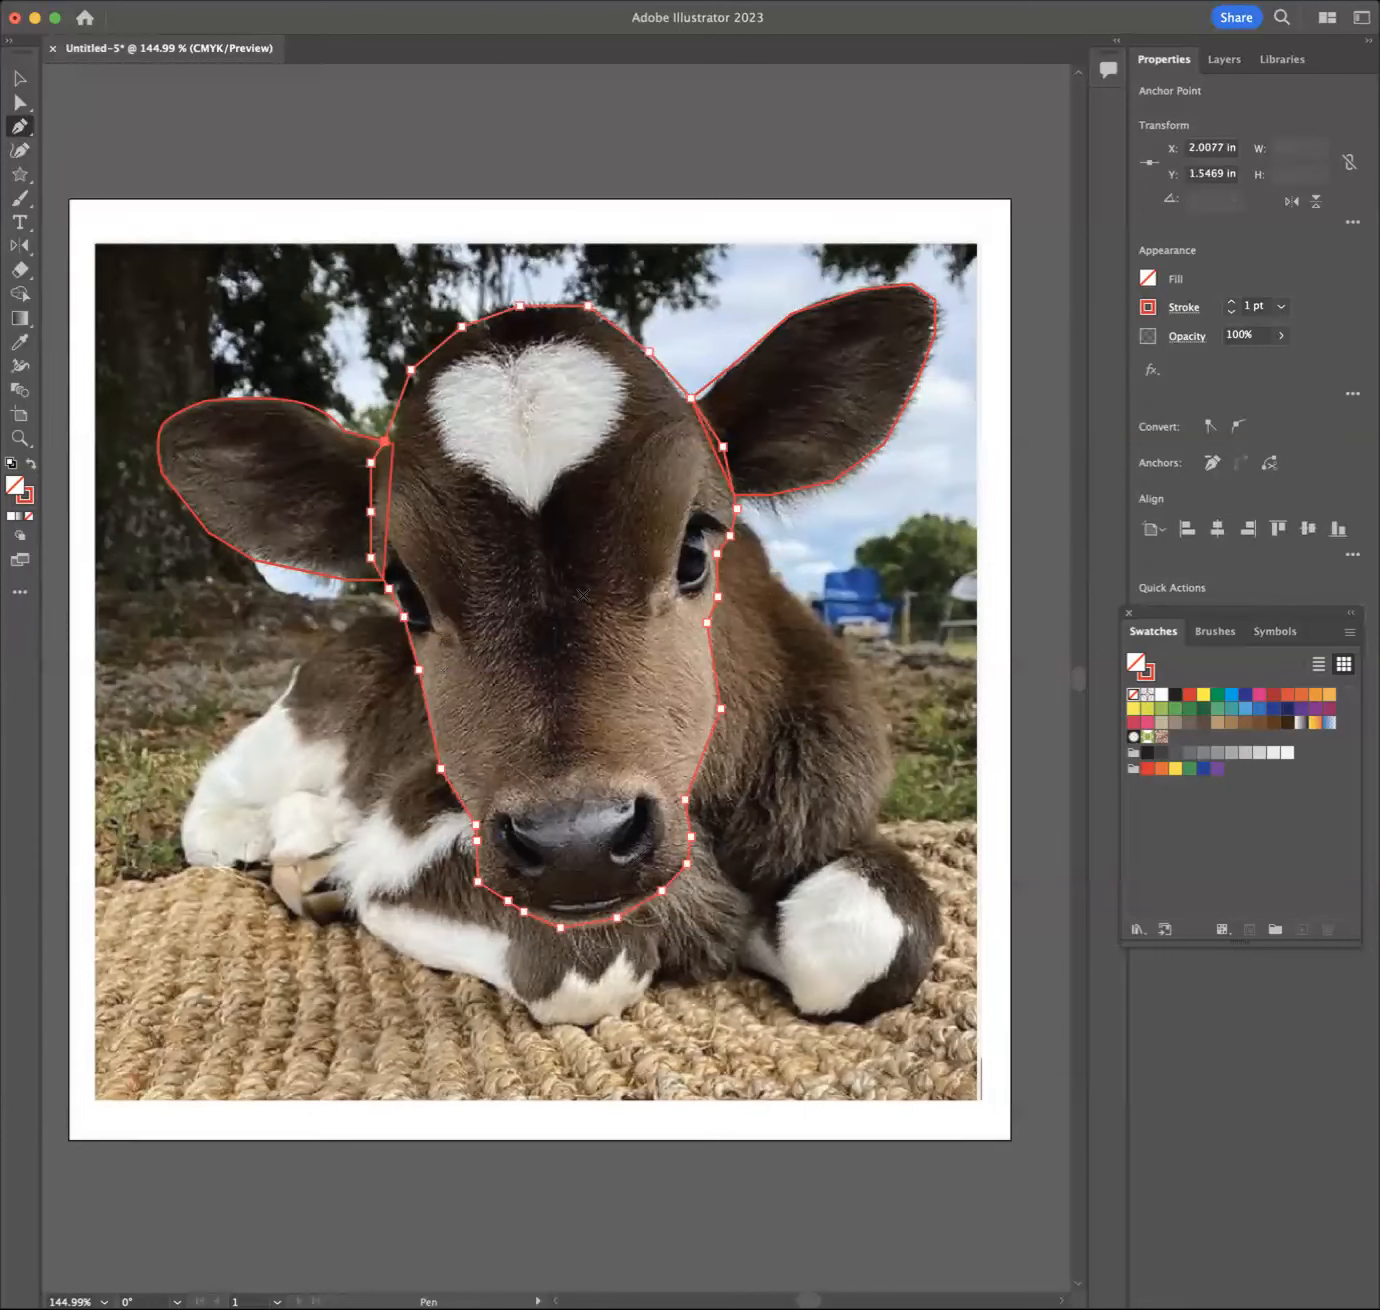
Step: Start the white forehead heart's outline at its lower tip and trace up around the right-hand lobe to its crest
left_click(538, 509)
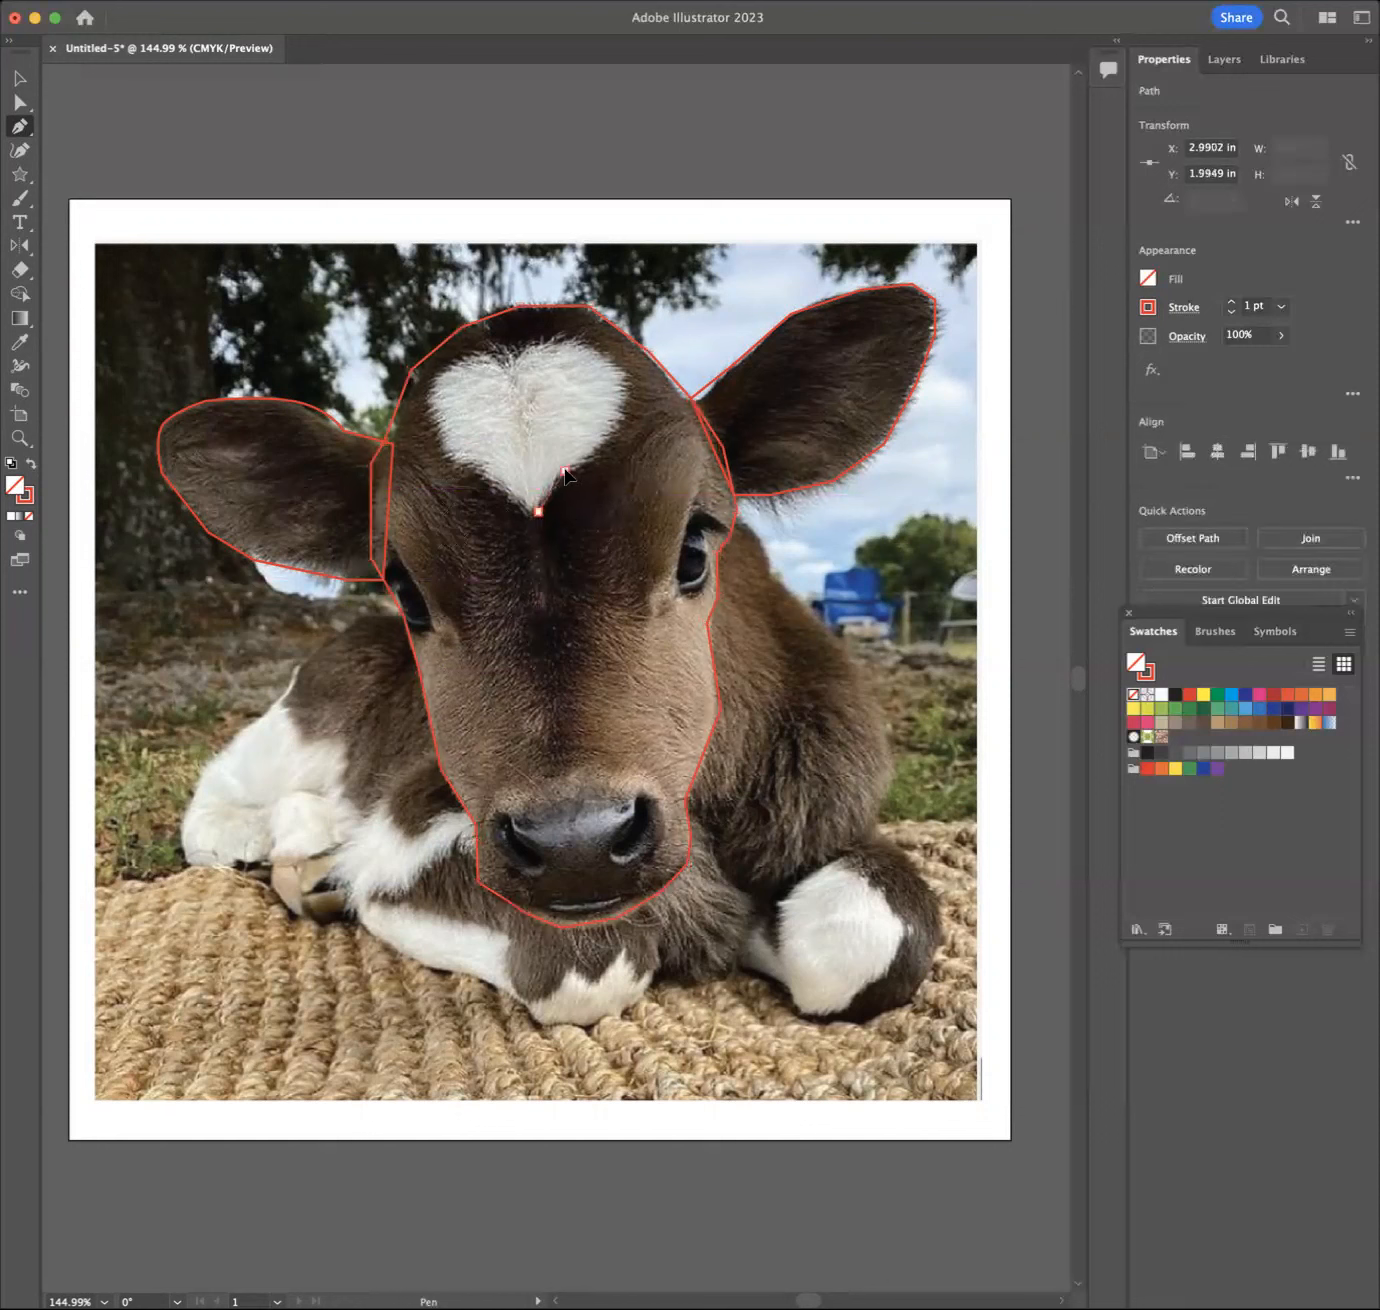
left_click(566, 471)
left_click(606, 435)
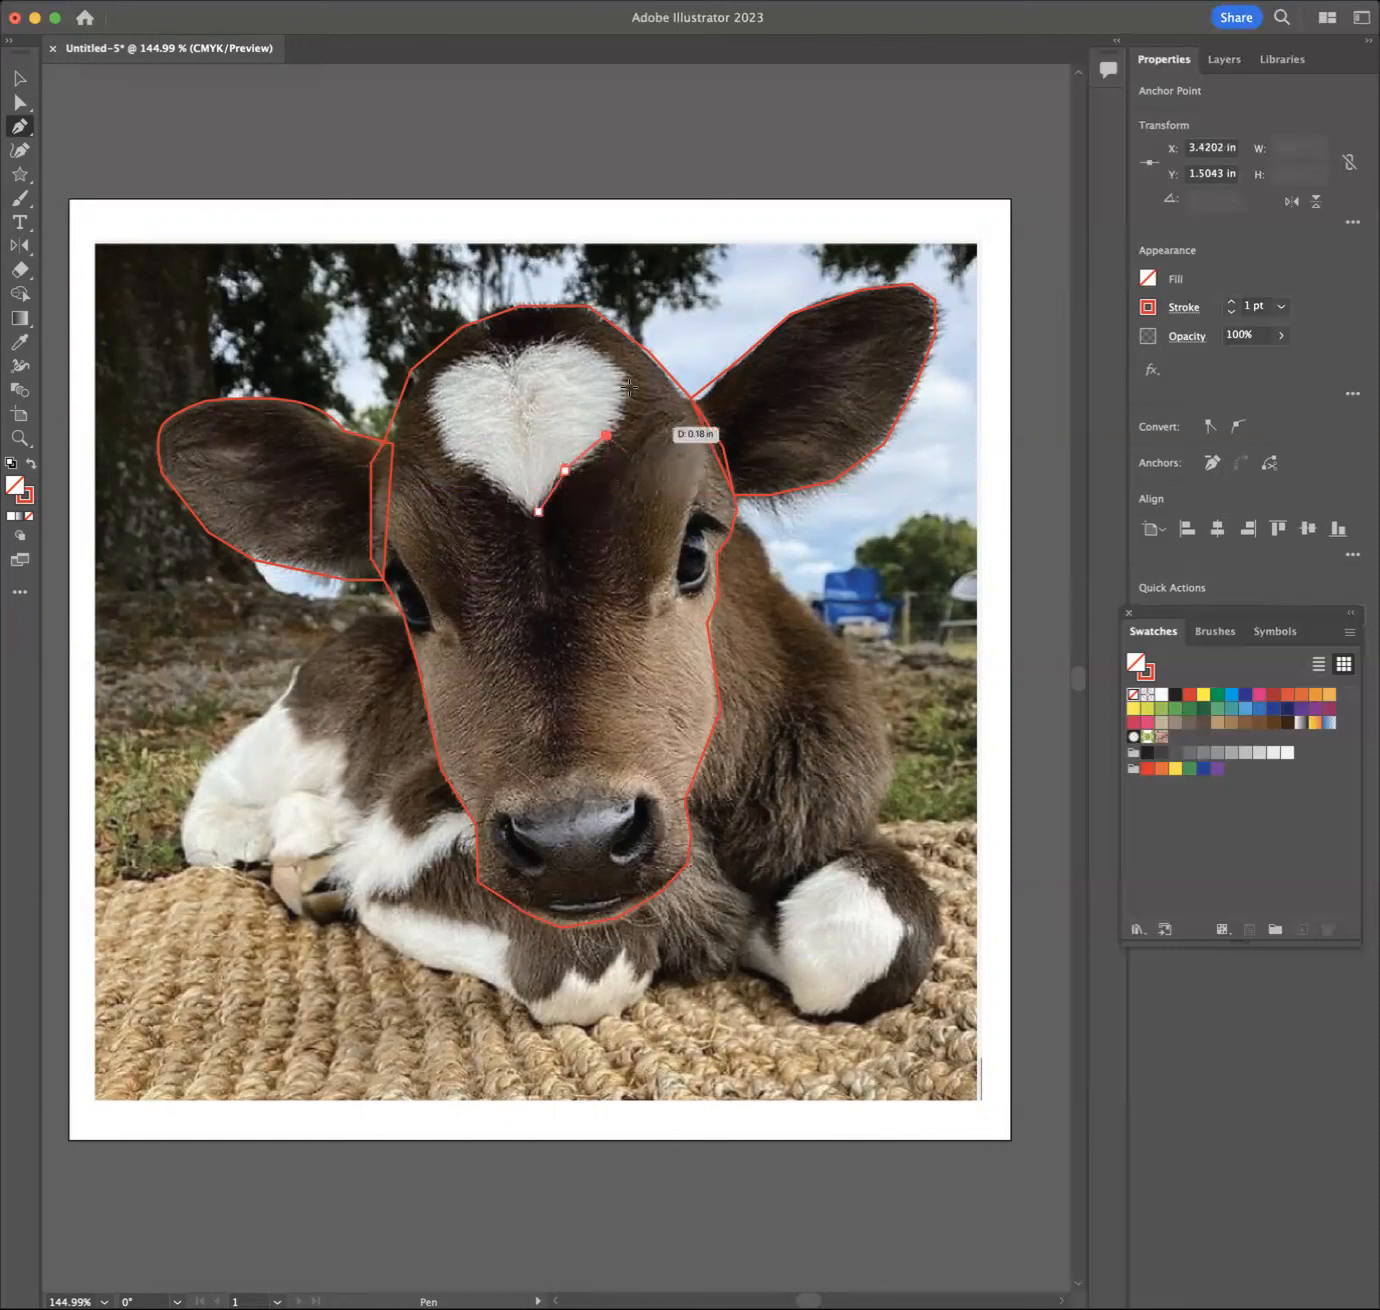
left_click(625, 392)
left_click(597, 352)
left_click(546, 341)
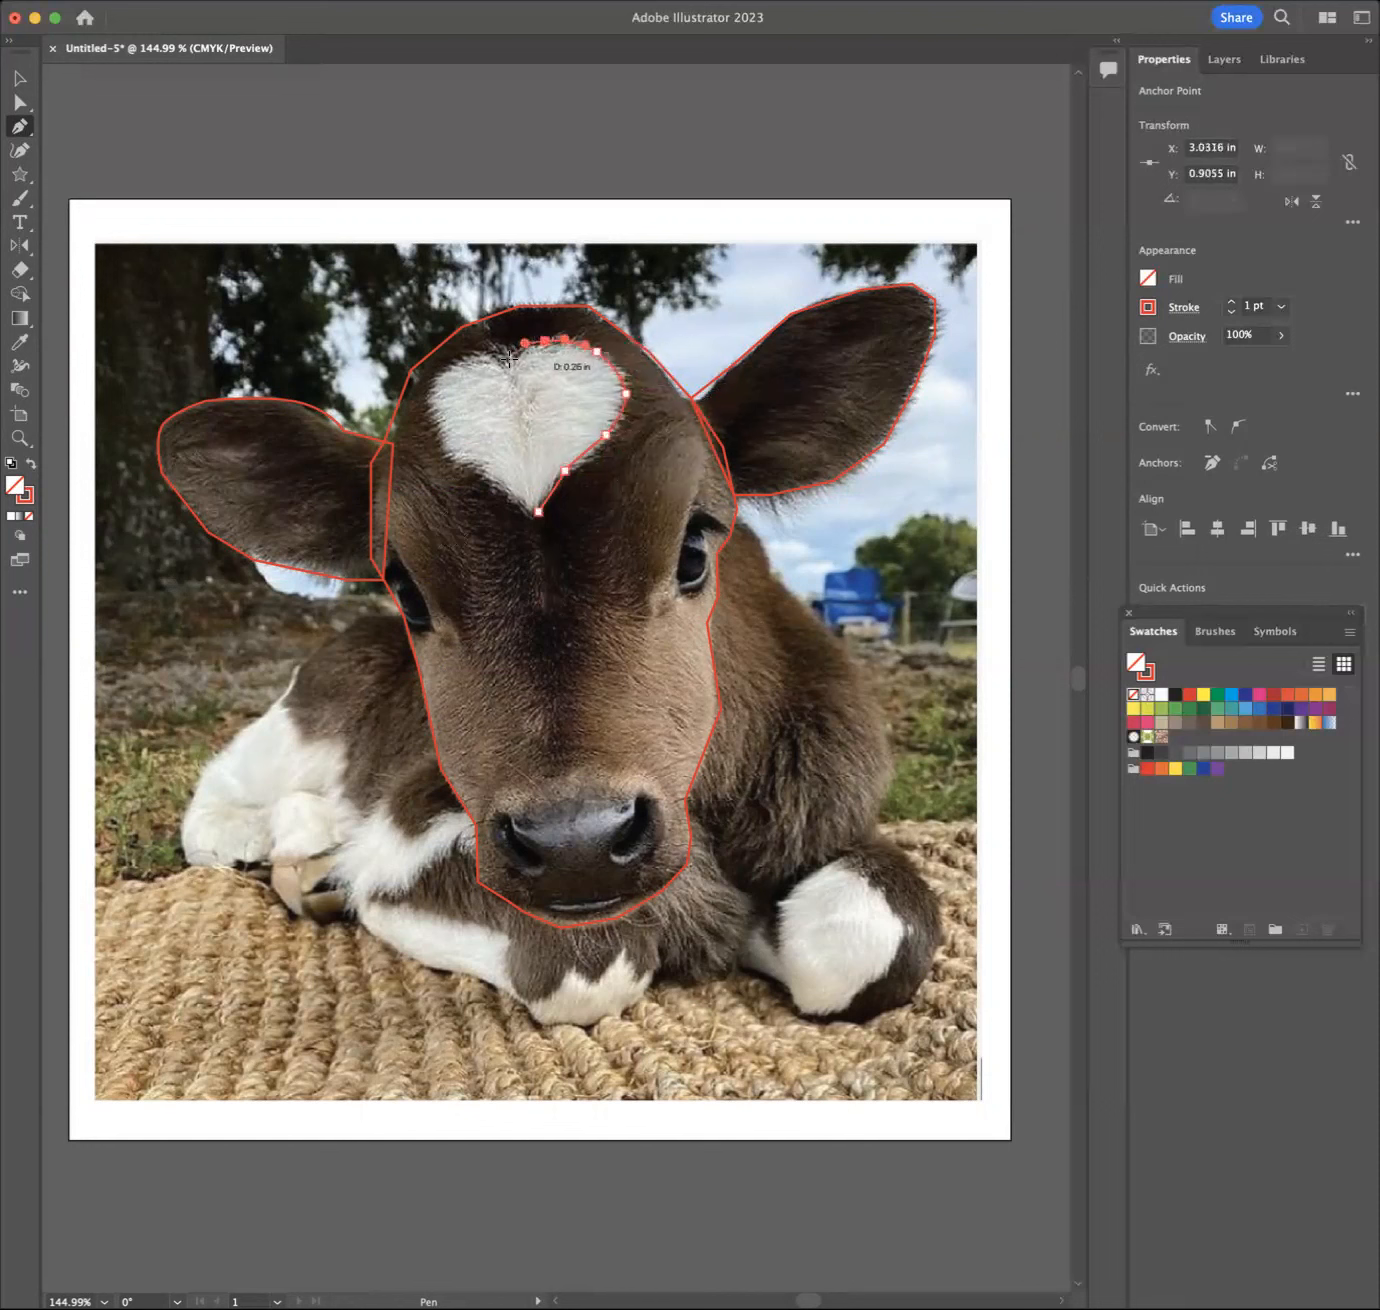
Step: Trace the forehead heart from its notch around the left-hand lobe and close the path at the lower tip
left_click_drag(505, 358, 506, 361)
left_click(470, 354)
left_click(438, 370)
left_click(433, 398)
scroll(430, 403, "left", 2)
scroll(430, 402, "down", 1)
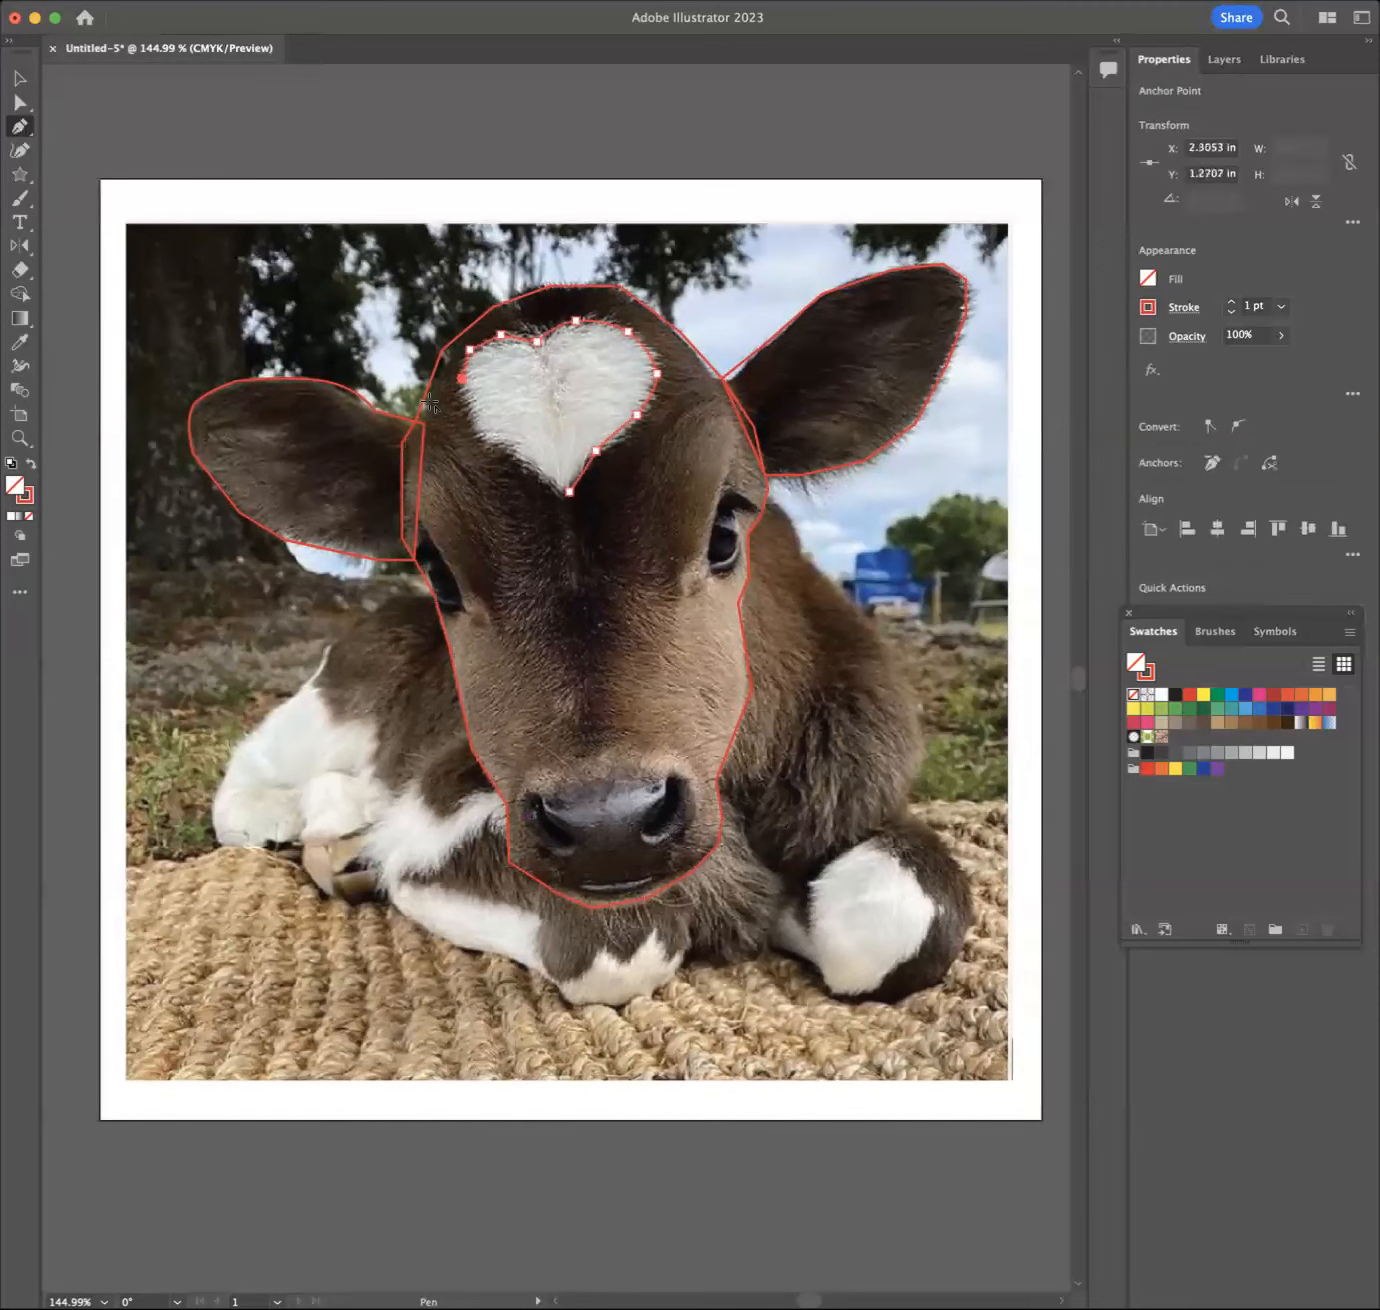
left_click(475, 427)
left_click(503, 442)
left_click(544, 469)
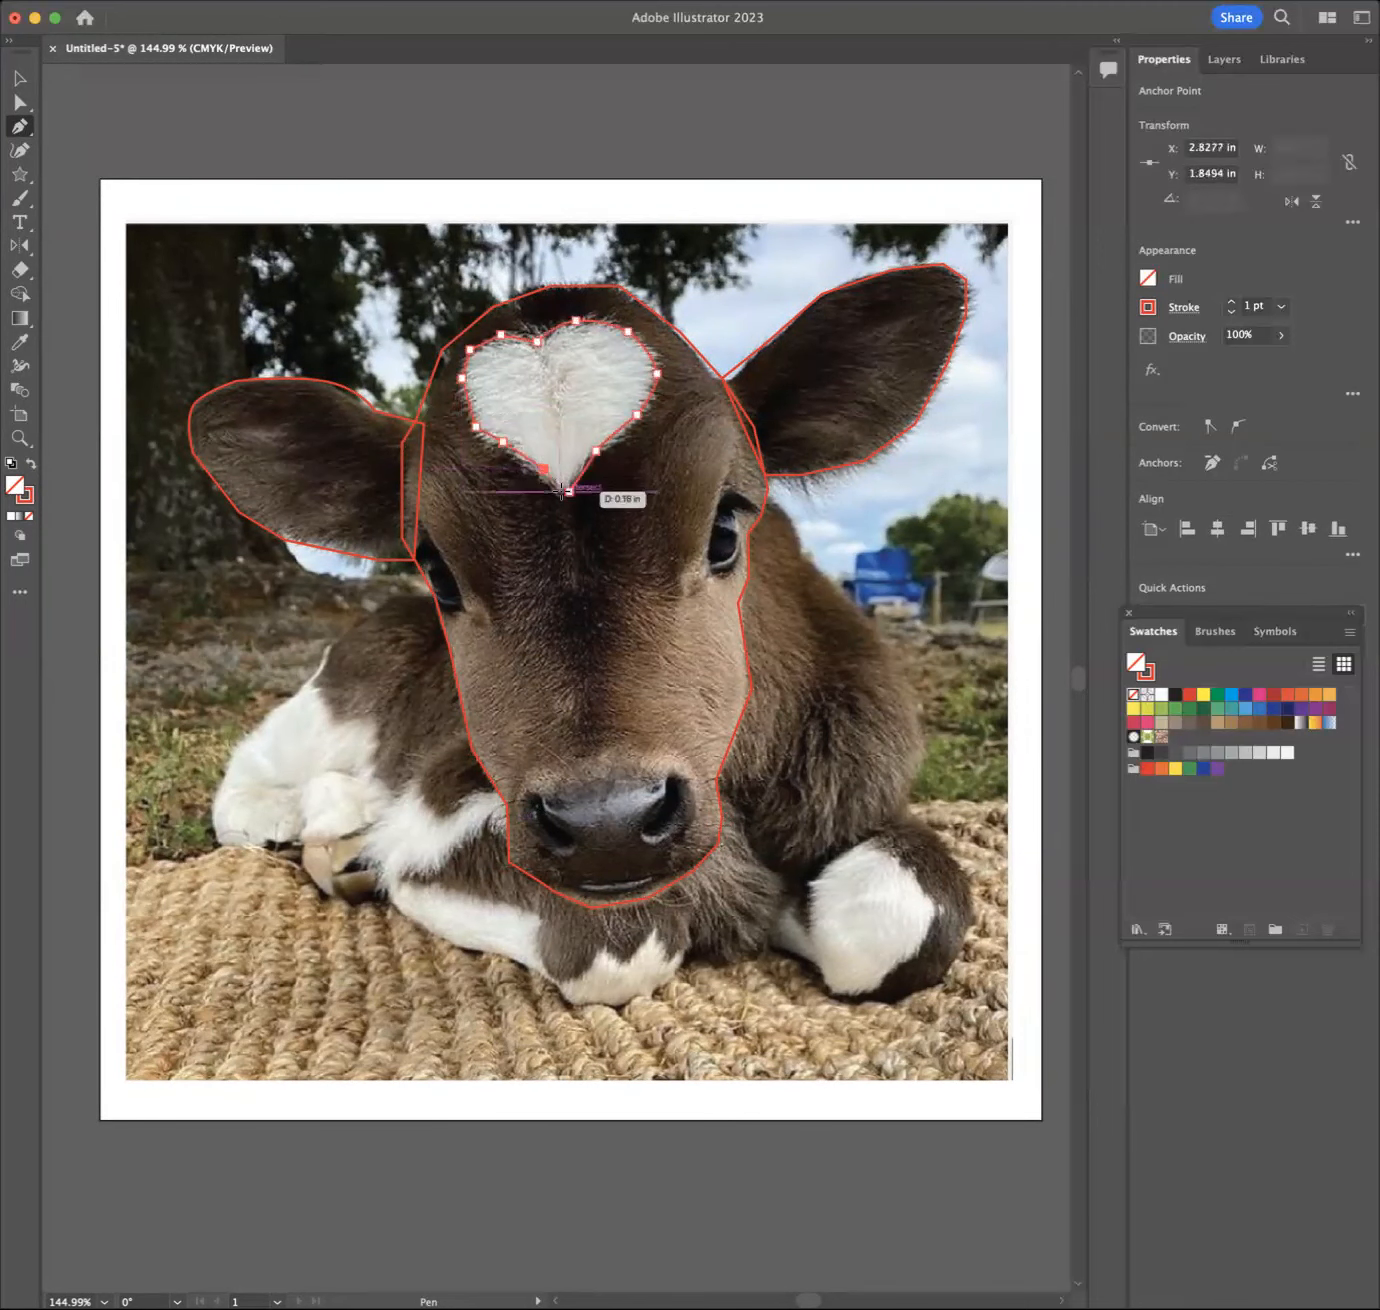
left_click(571, 491)
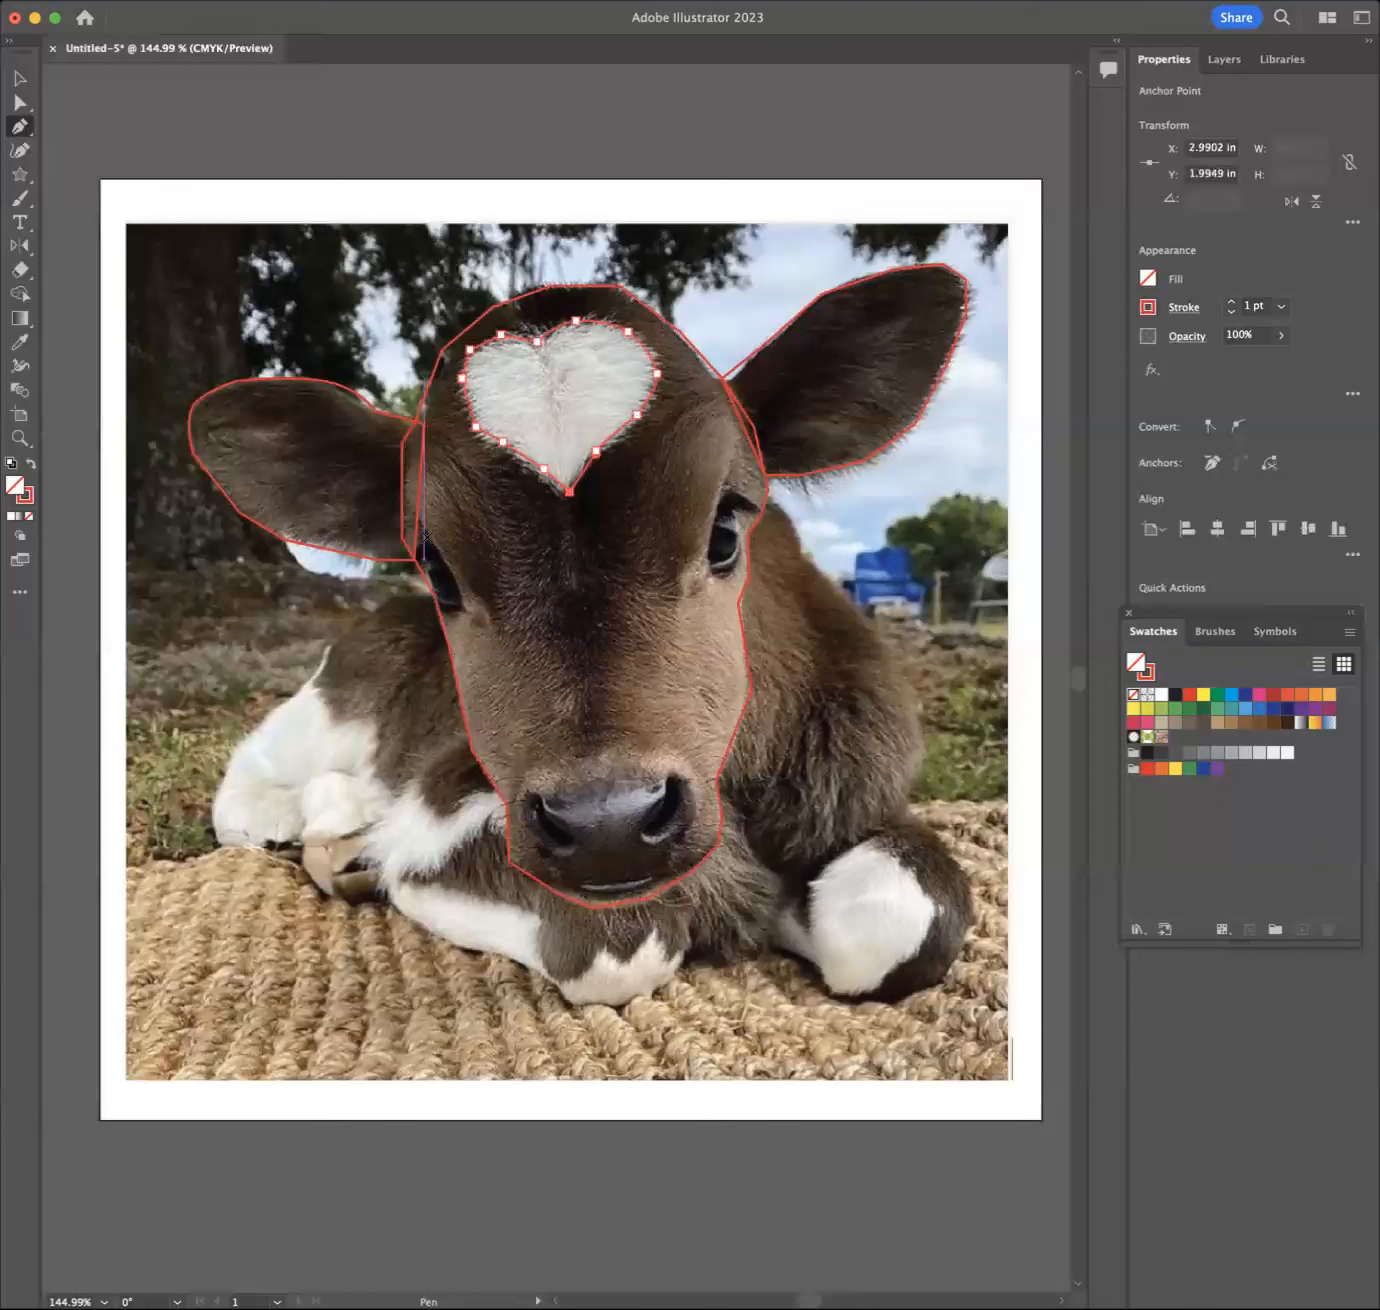
Step: Trace the eye on the photo's left side as a closed Pen path with curved edges
left_click(425, 537)
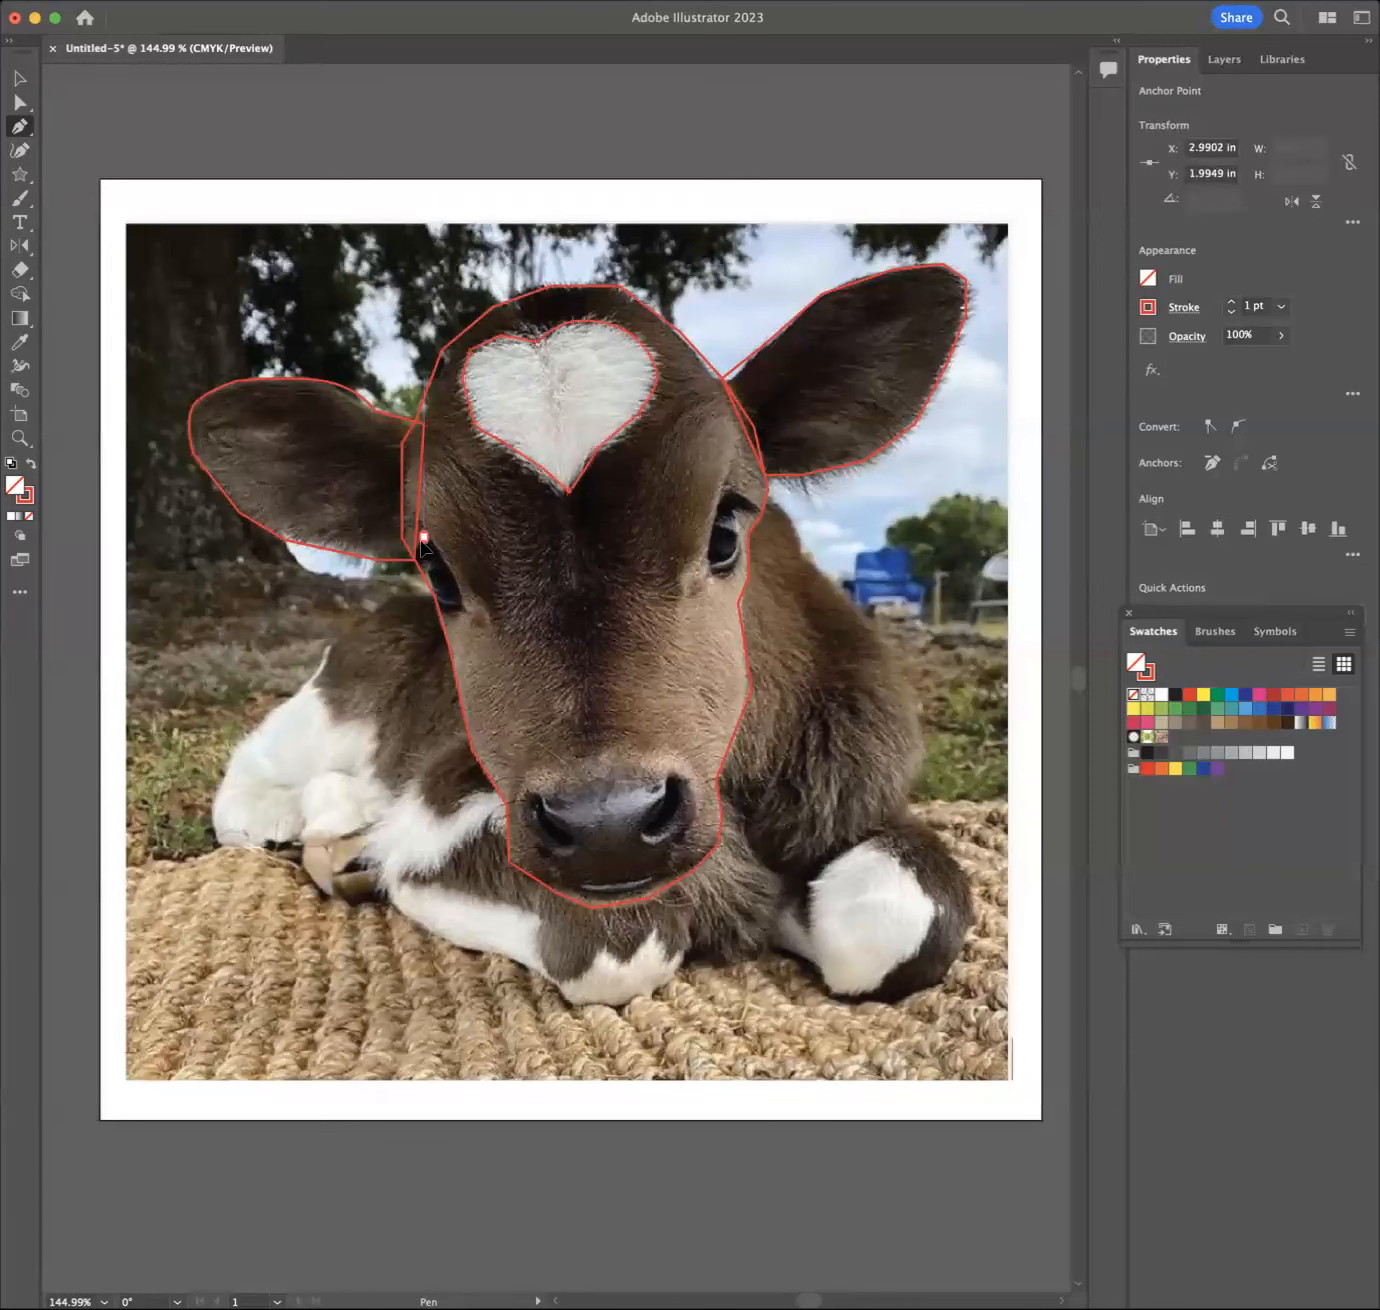
left_click(415, 552)
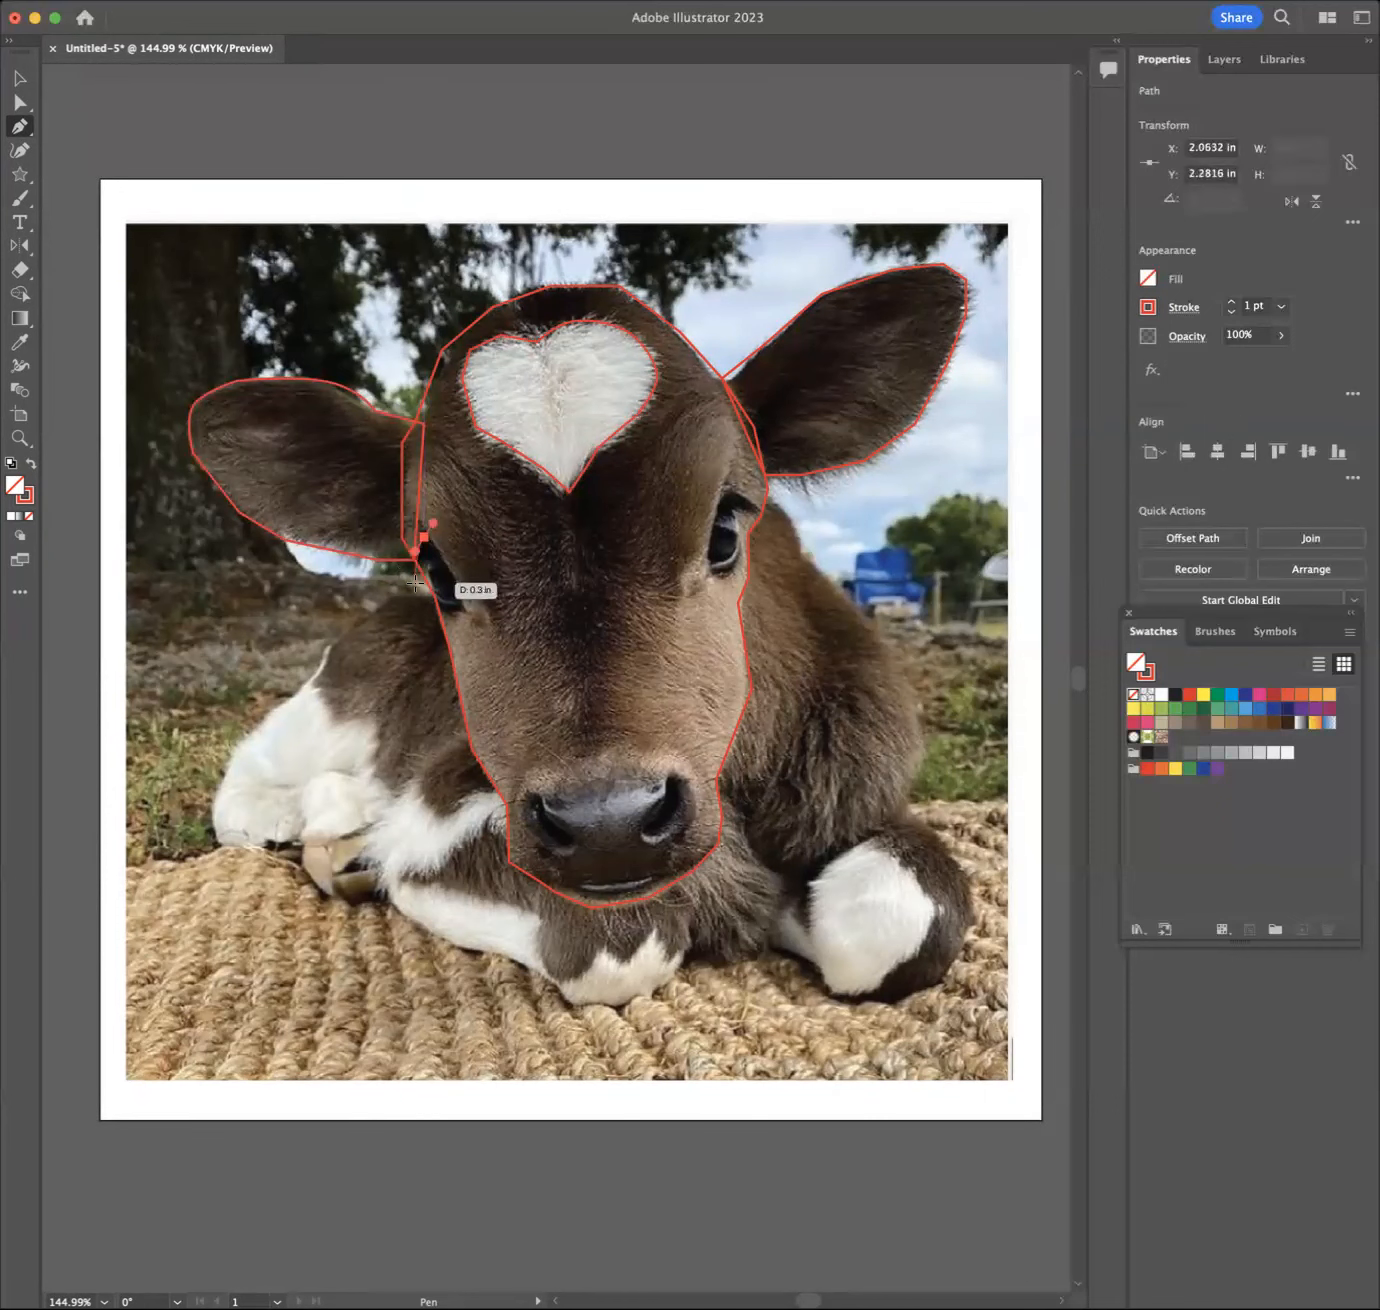
left_click_drag(420, 586, 423, 601)
left_click(462, 607)
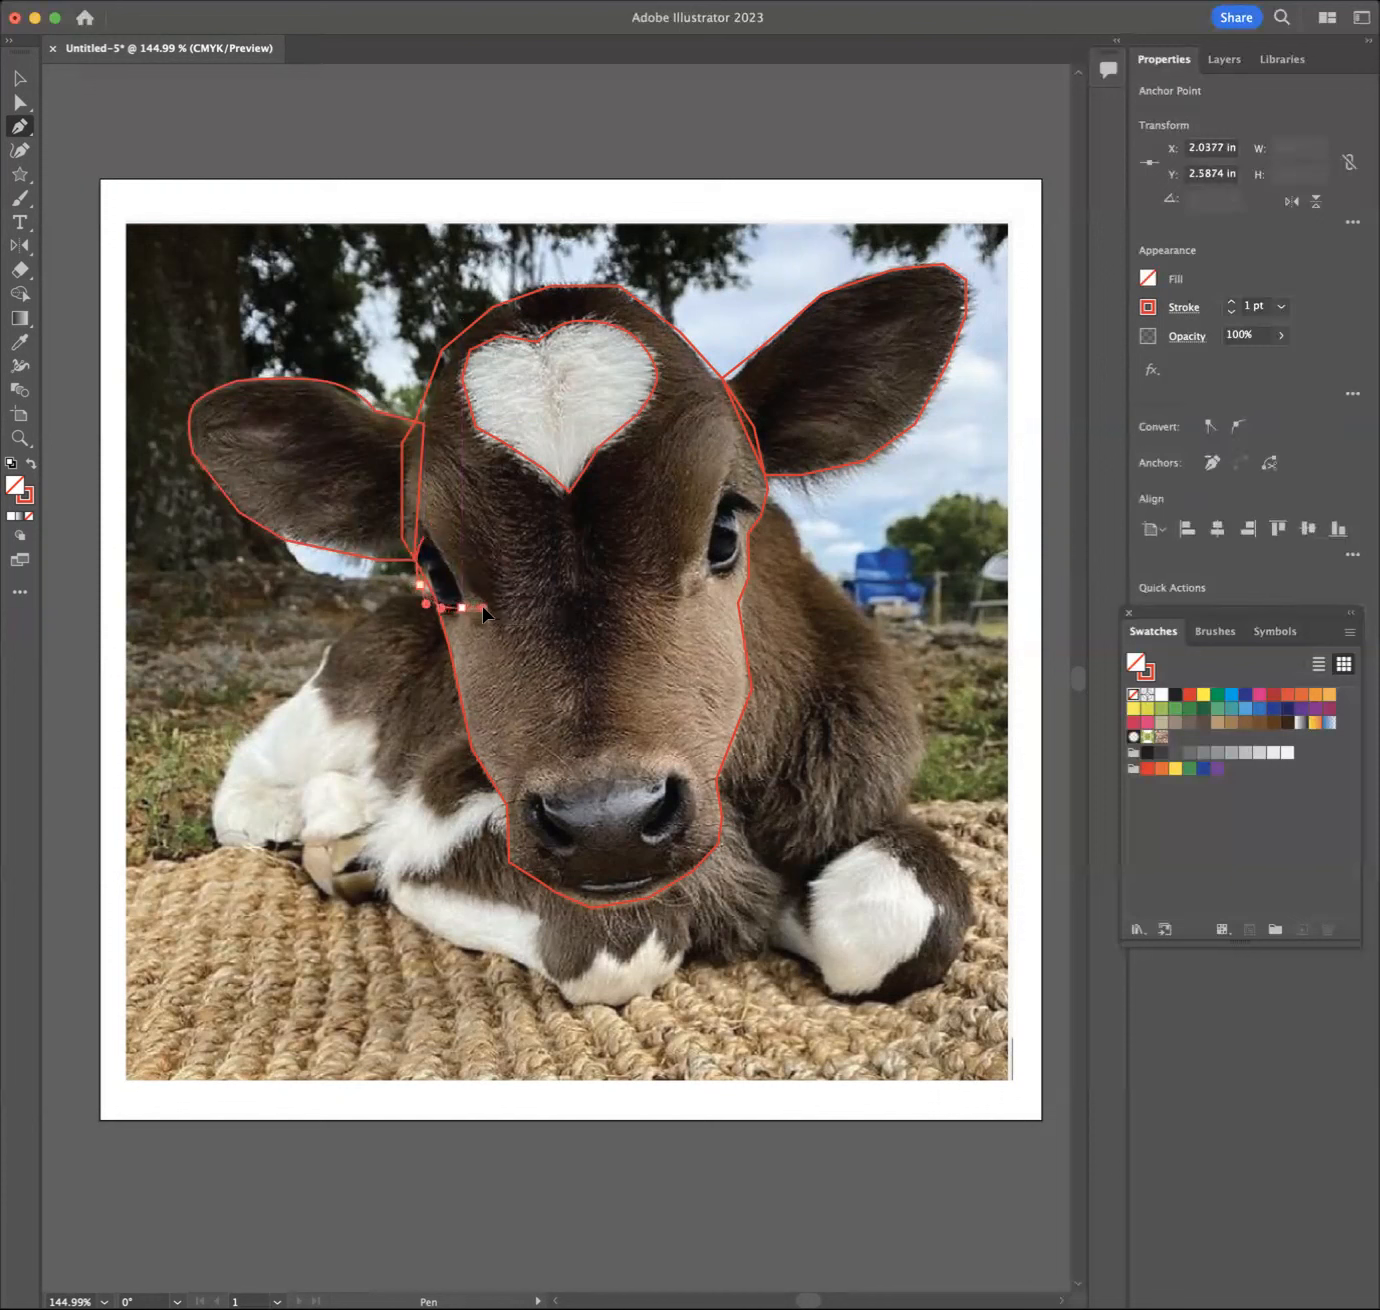
left_click_drag(490, 606, 424, 537)
left_click(423, 537)
Step: Trace the eye on the photo's right side as a closed Pen path
left_click(712, 573)
mouse_move(731, 565)
left_mouse_down()
mouse_move(746, 537)
mouse_move(731, 492)
mouse_move(713, 509)
mouse_move(711, 563)
left_mouse_up()
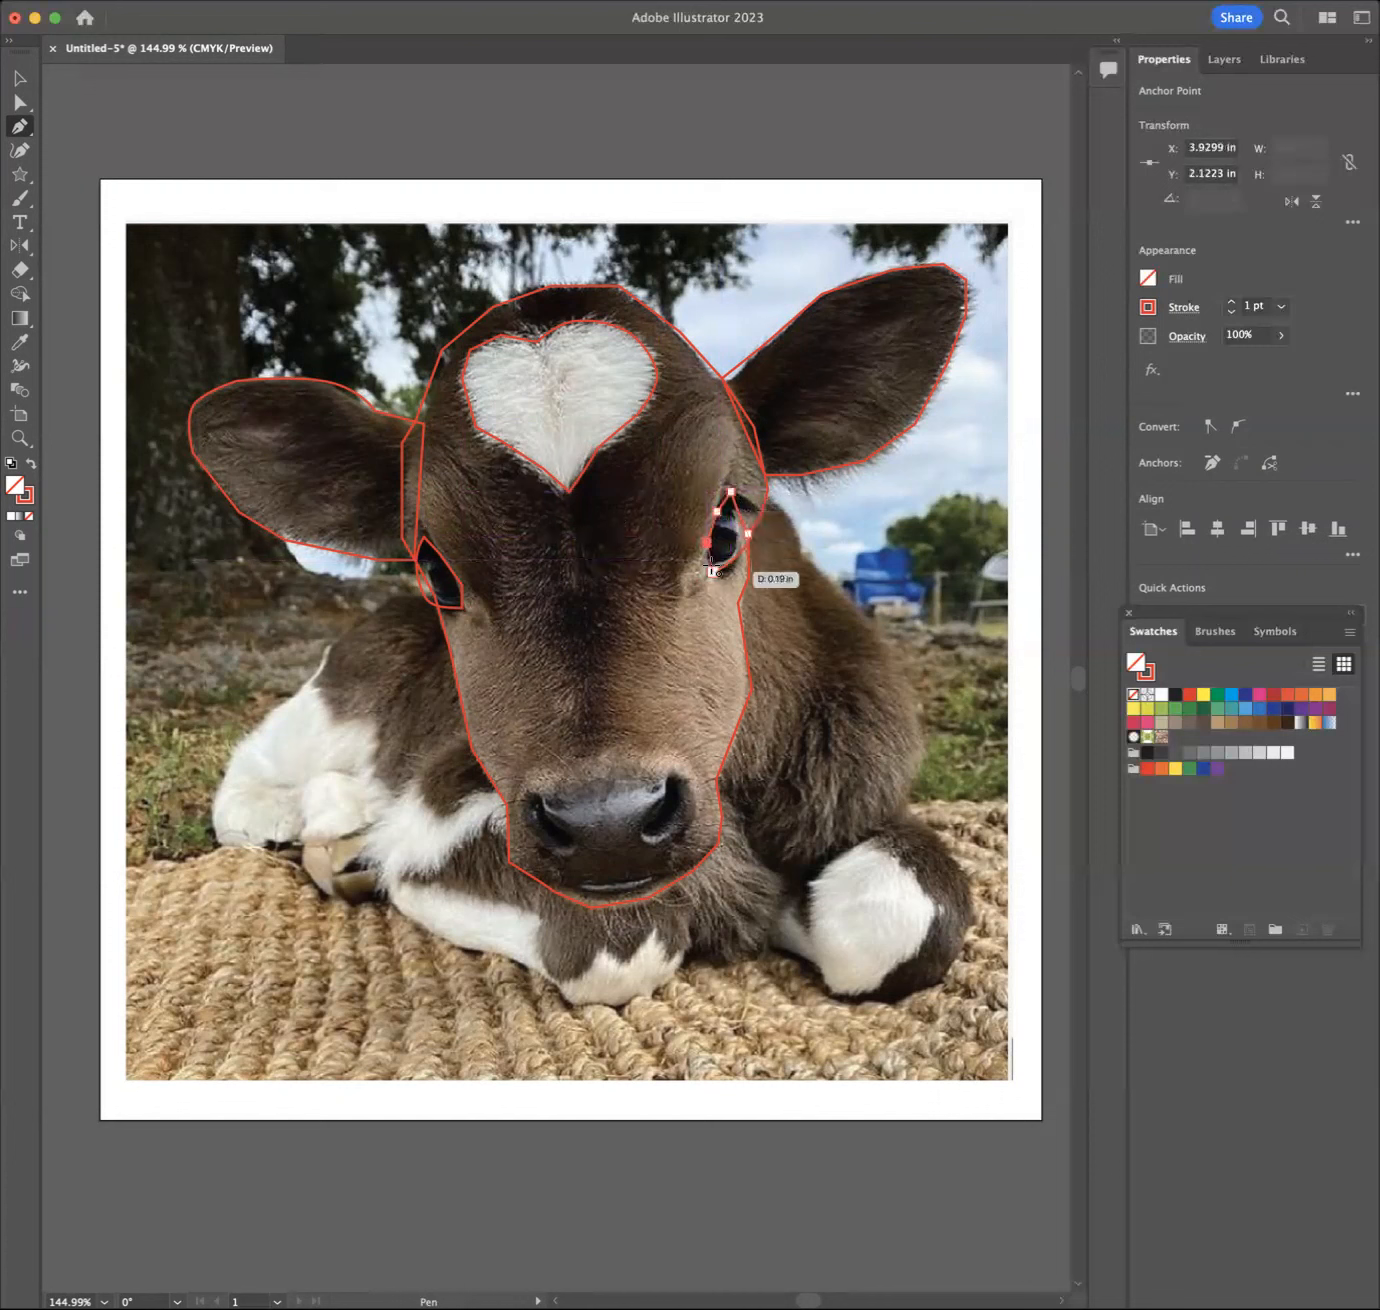
left_click(713, 573)
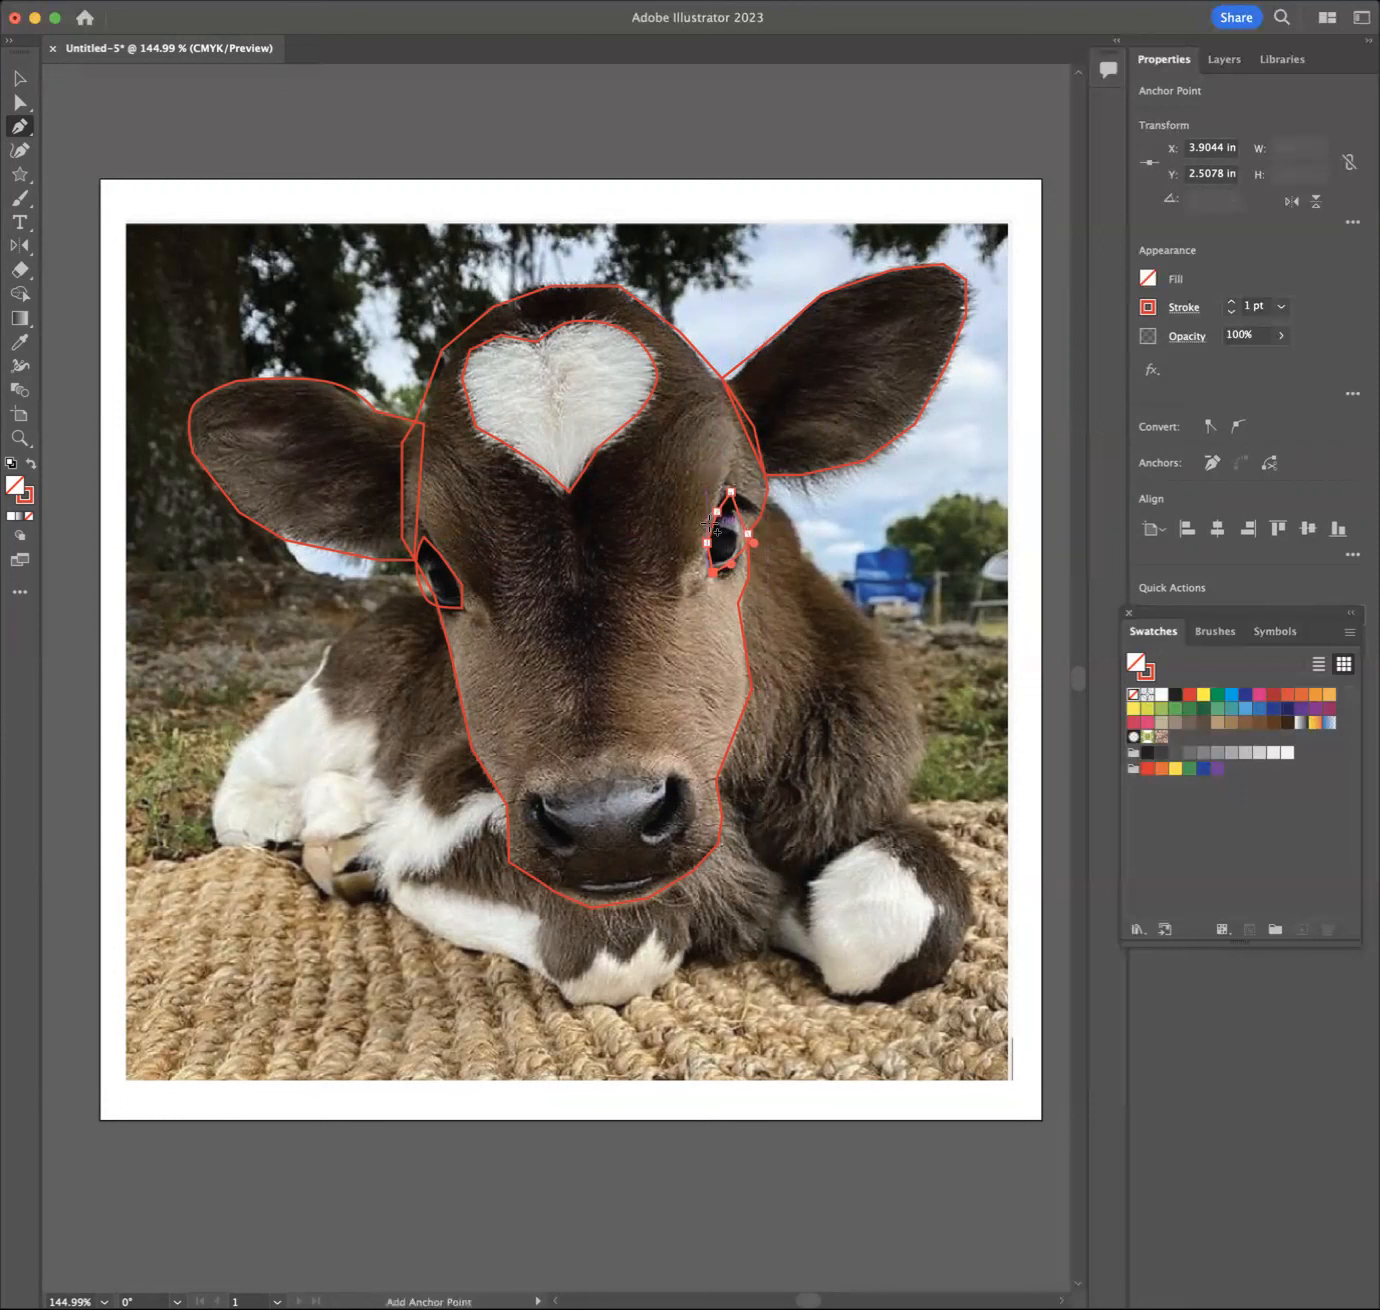
Step: Draw a closed path for the upper eyelid and lashes over the right-hand eye
left_click(759, 516)
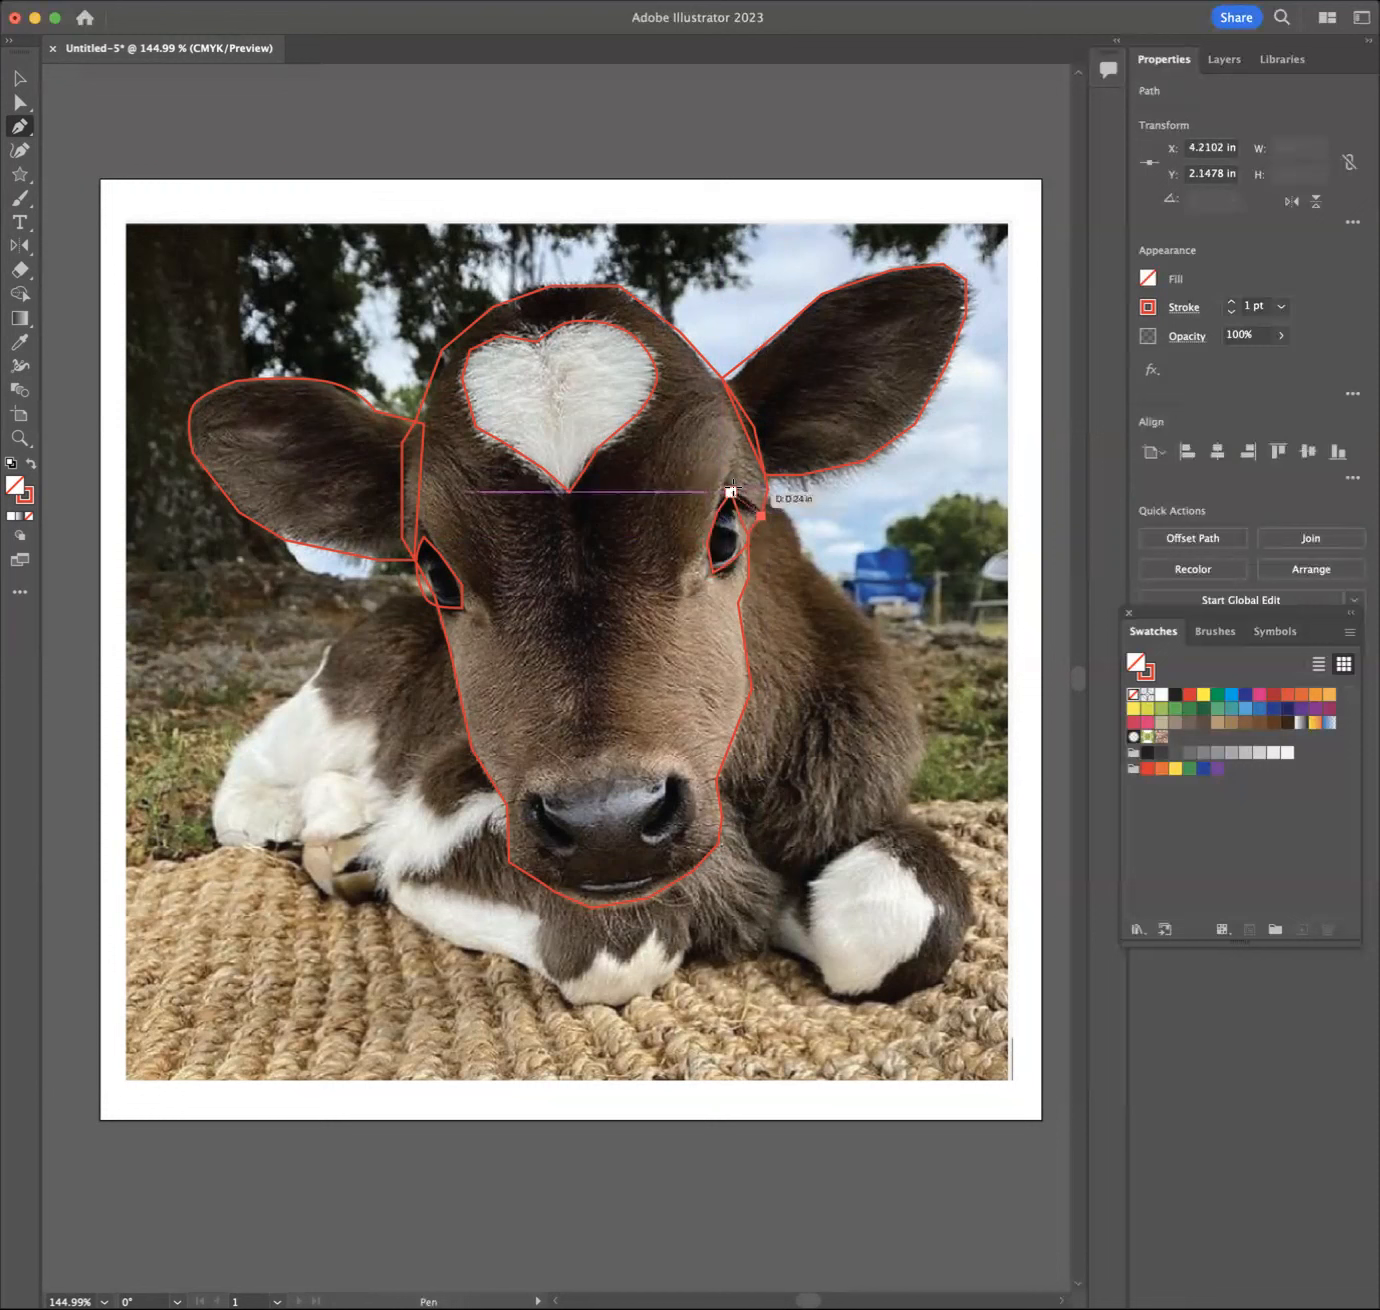
left_click(730, 491)
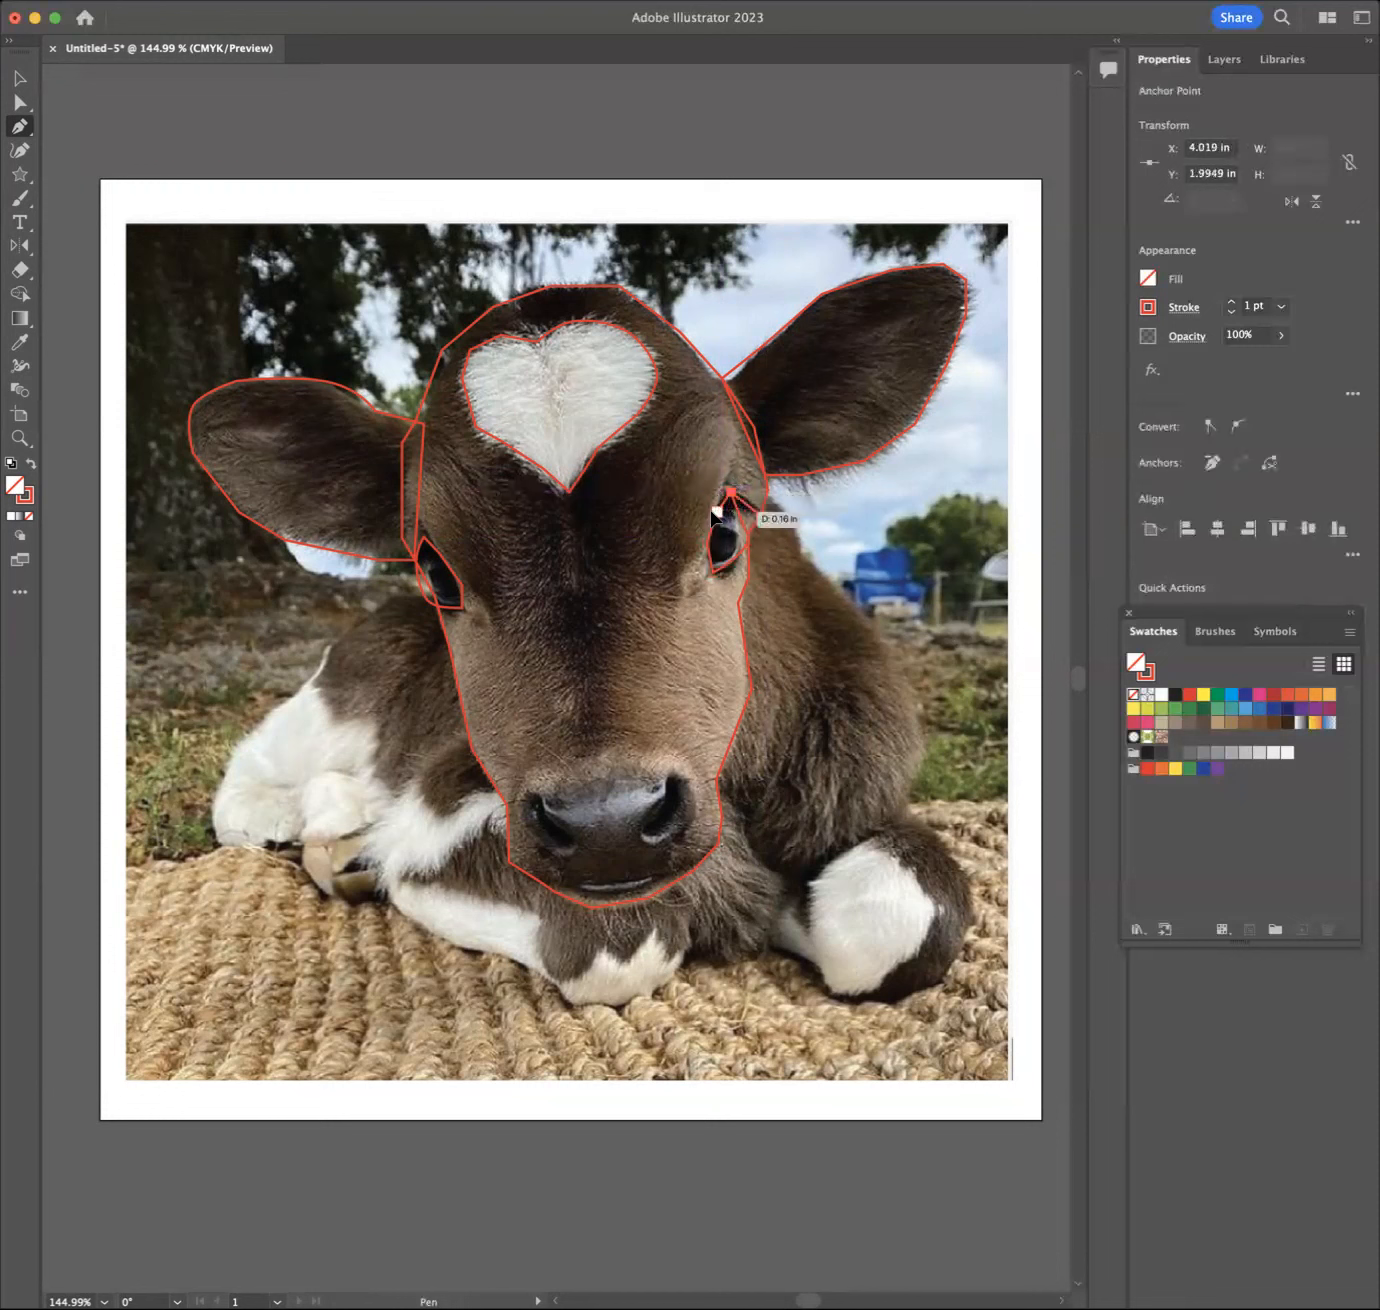
left_click(716, 513)
left_click(708, 542)
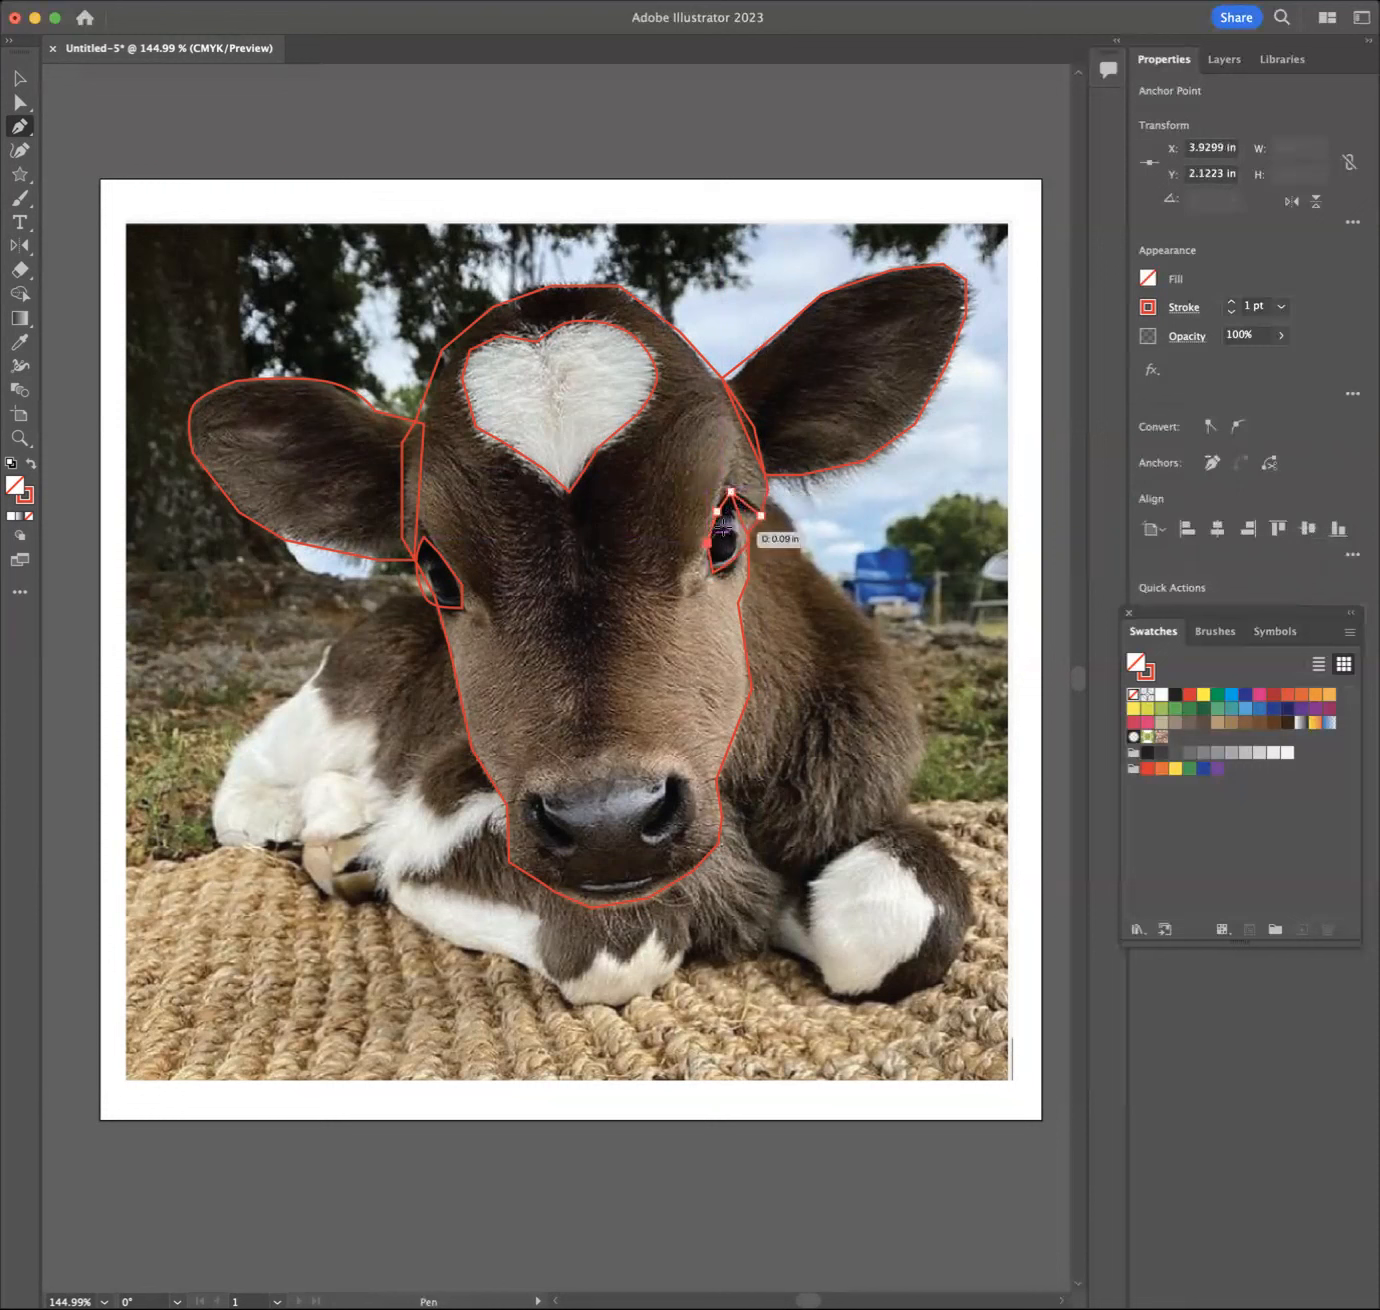
left_click(734, 521)
left_click(763, 515)
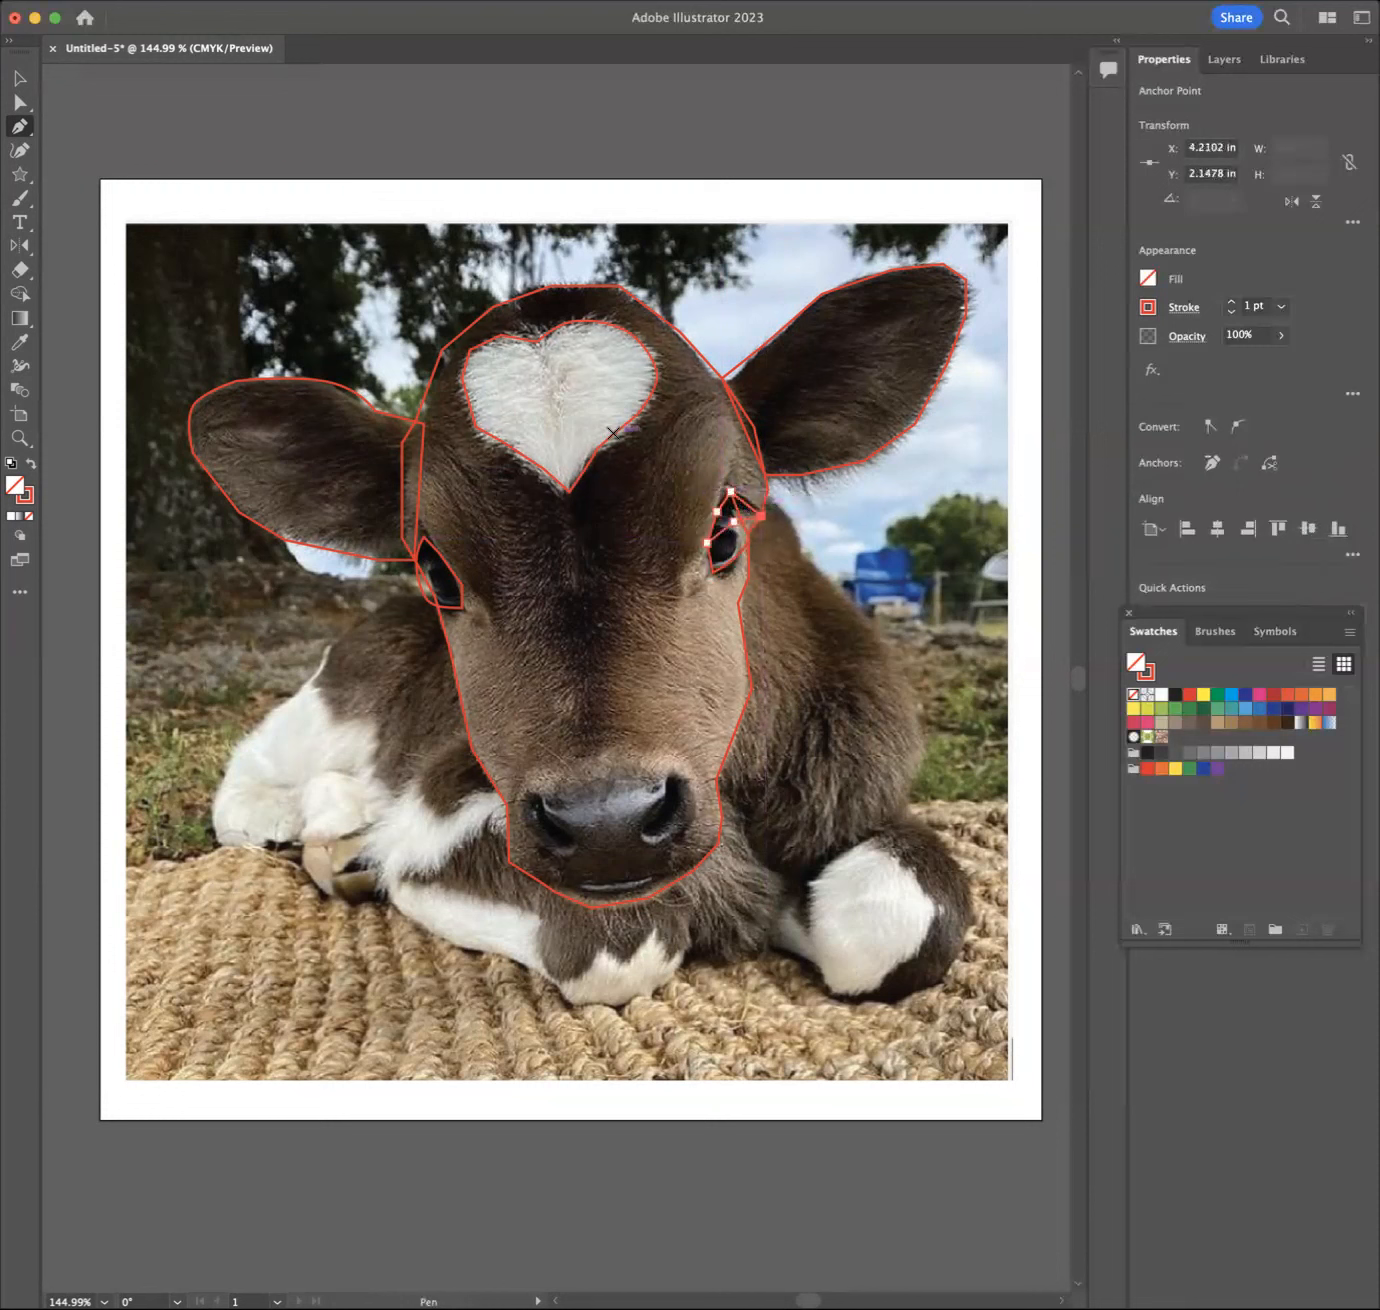
Step: Draw a closed path for the upper eyelid and lashes over the left-hand eye, with the lash tip extending outside the head outline
left_click(449, 564)
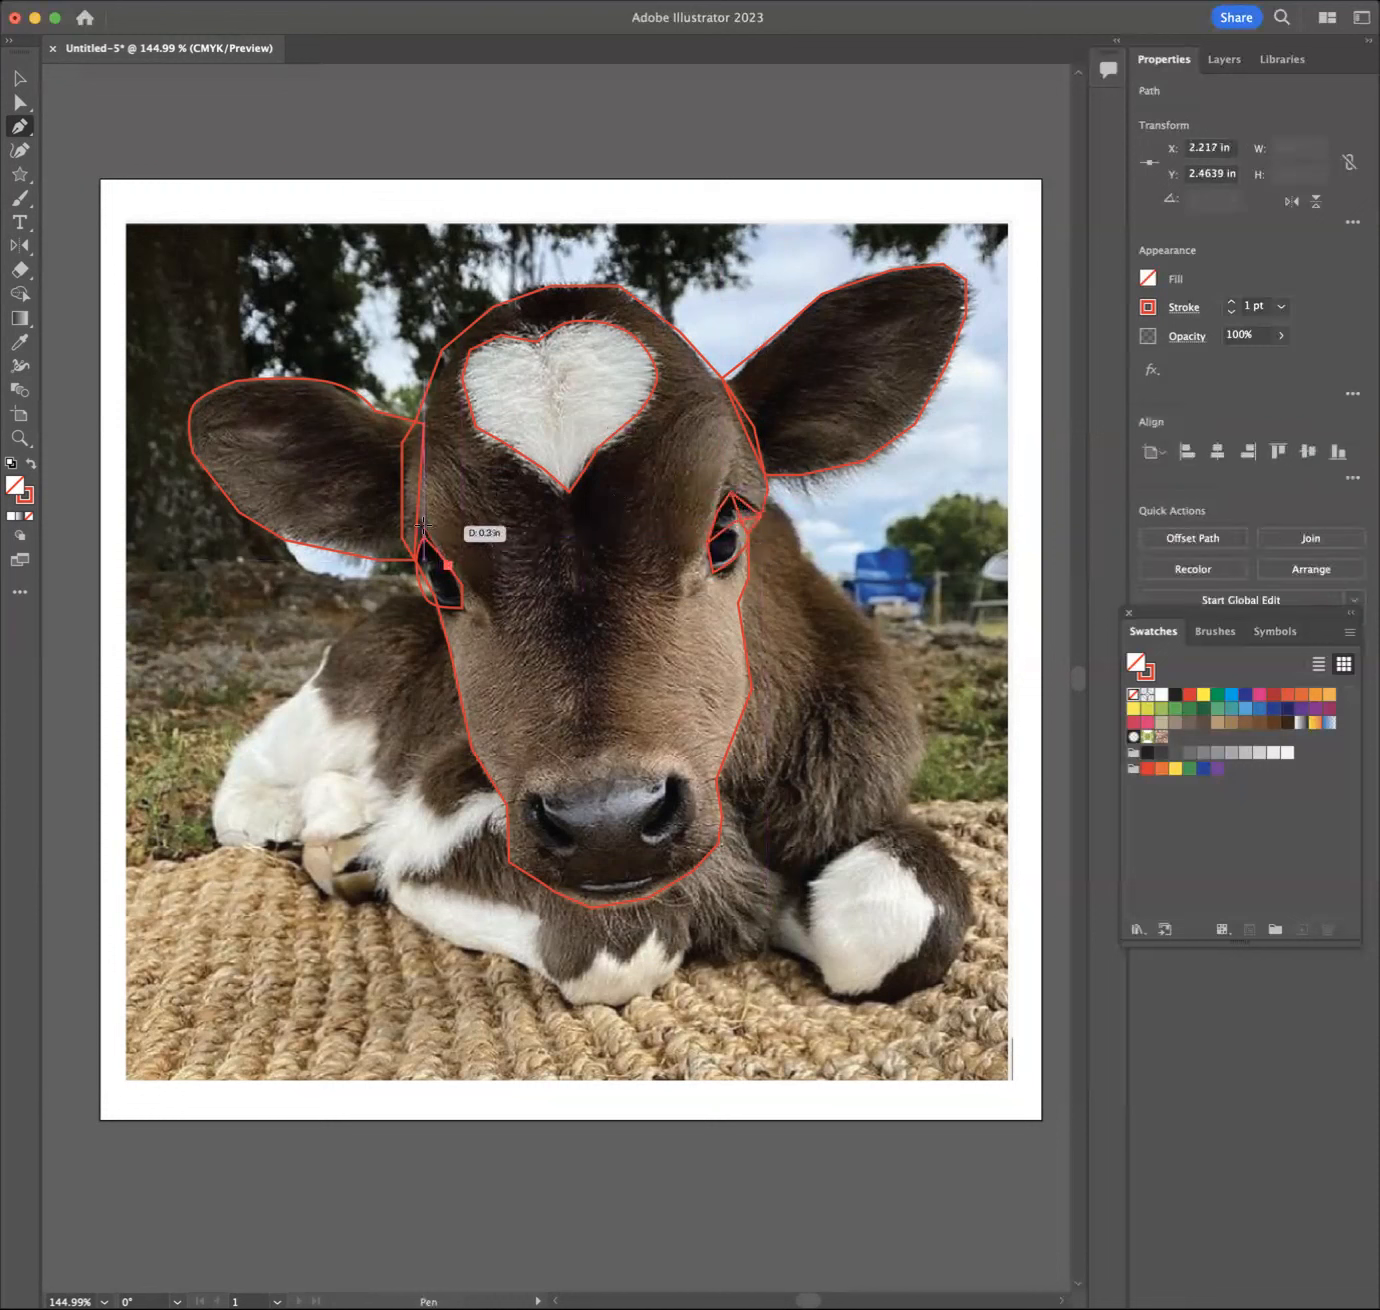
left_click(424, 527)
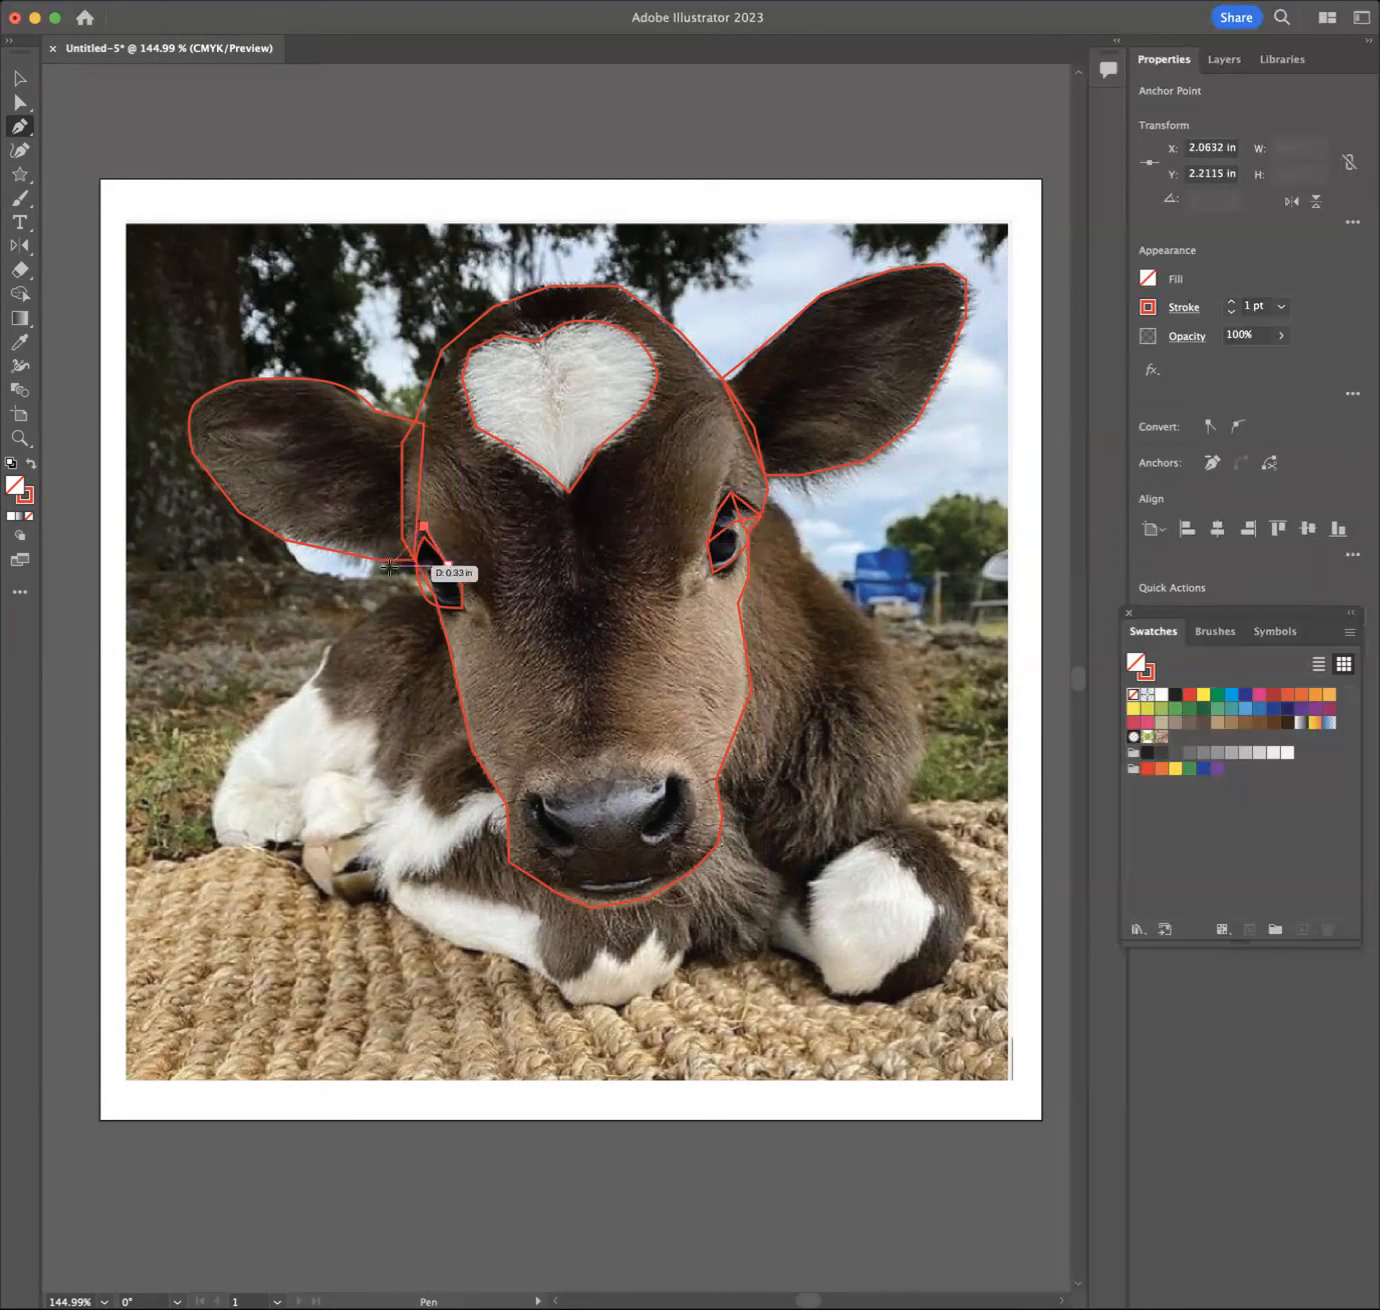
left_click(389, 565)
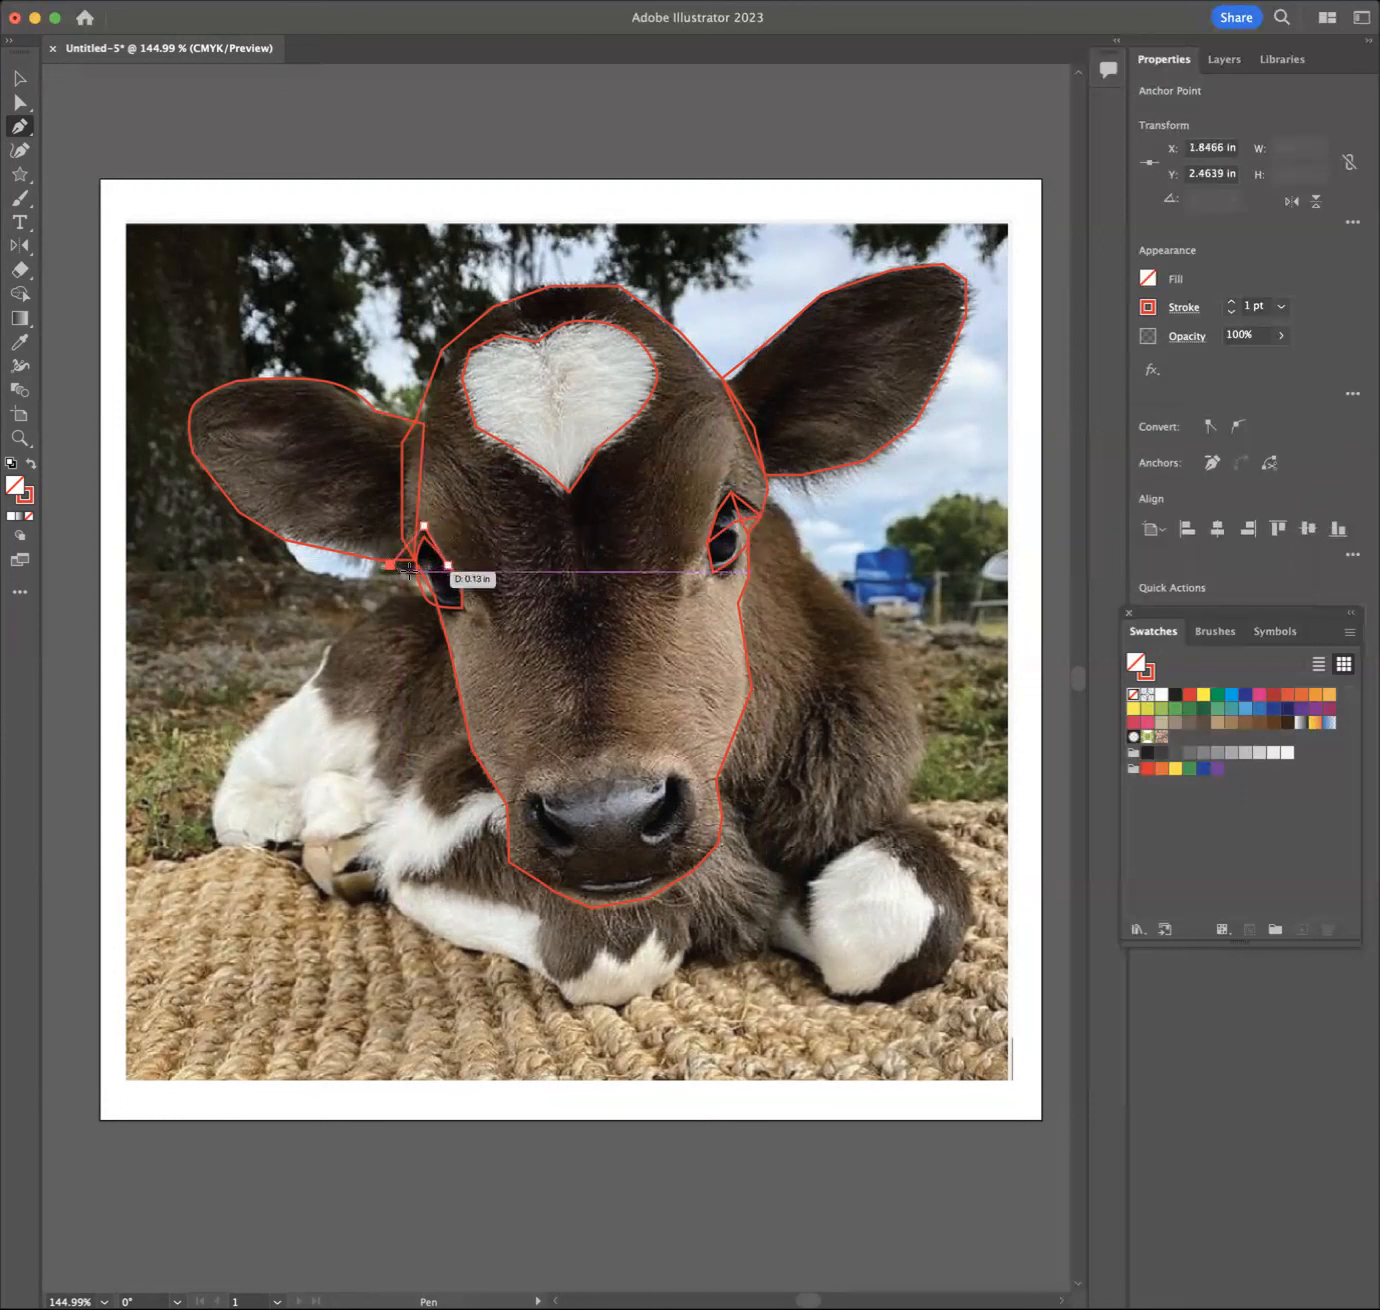
left_click(409, 572)
left_click(428, 572)
left_click(448, 566)
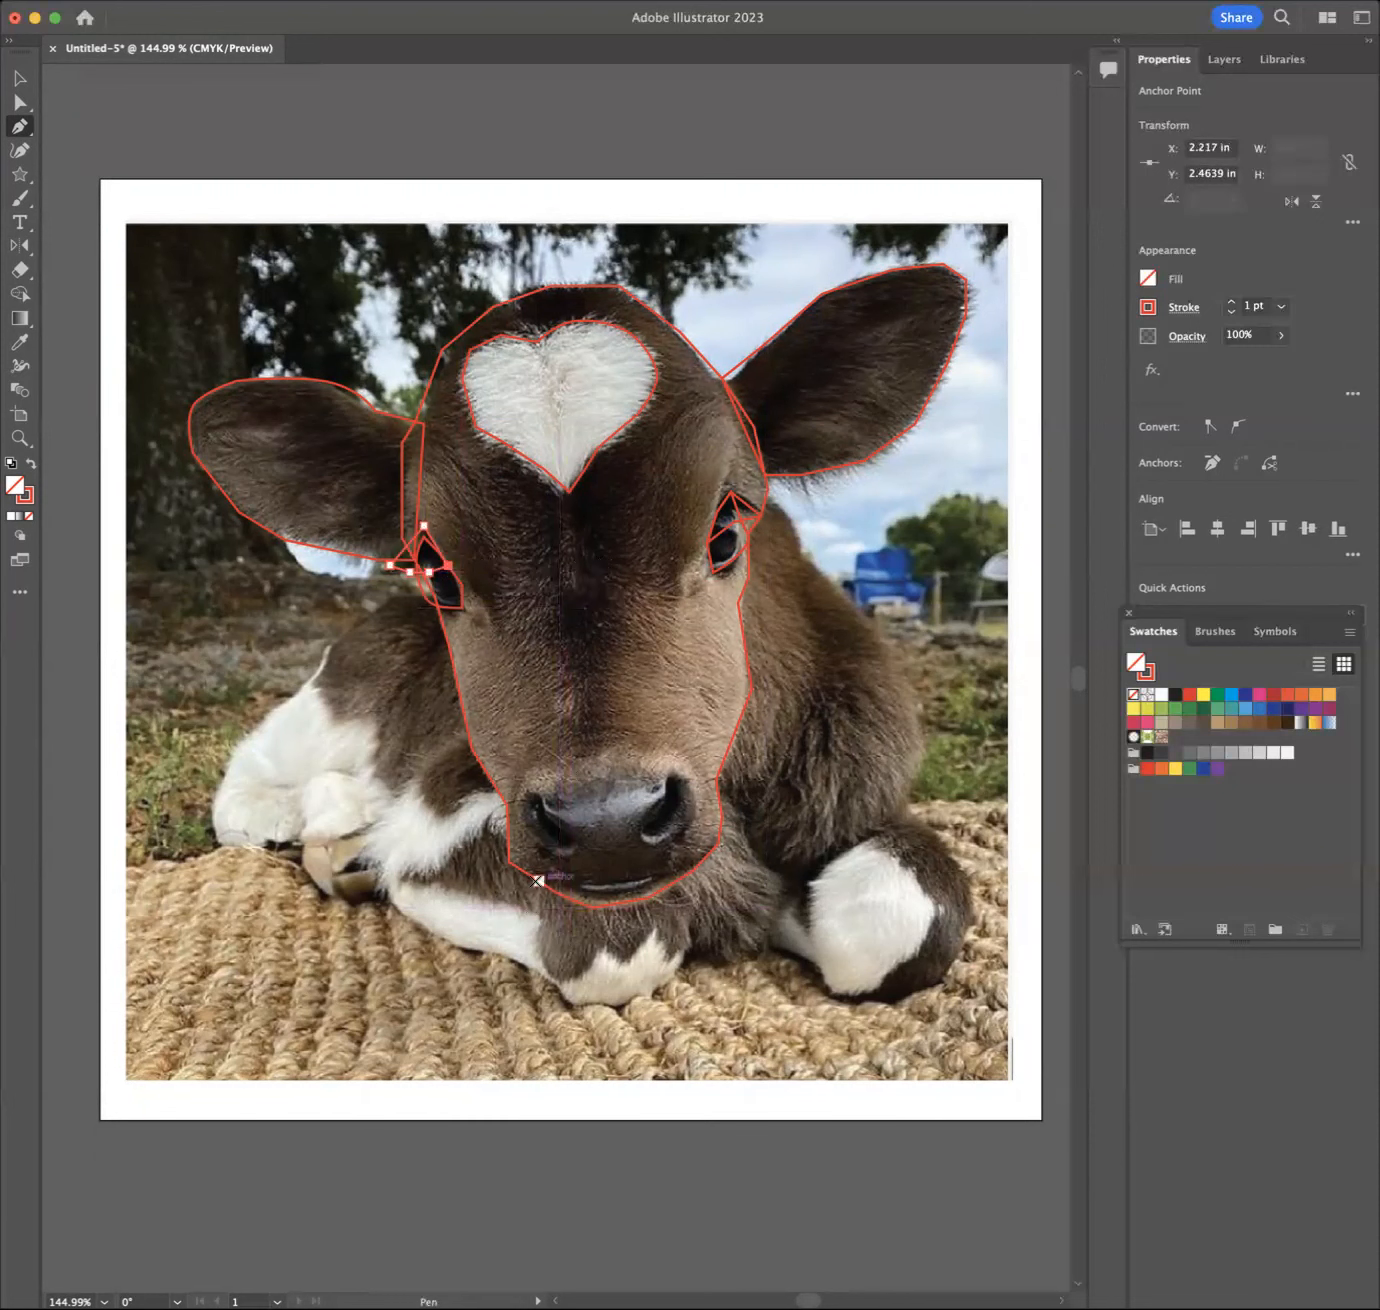
Step: Start the nose outline at its upper left-hand corner and trace across the top edge and around the right-hand nostril's outer side
left_click(528, 791)
left_click(558, 791)
left_click(594, 780)
left_click(633, 779)
left_click(661, 779)
left_click(671, 769)
left_click(691, 785)
left_click(693, 821)
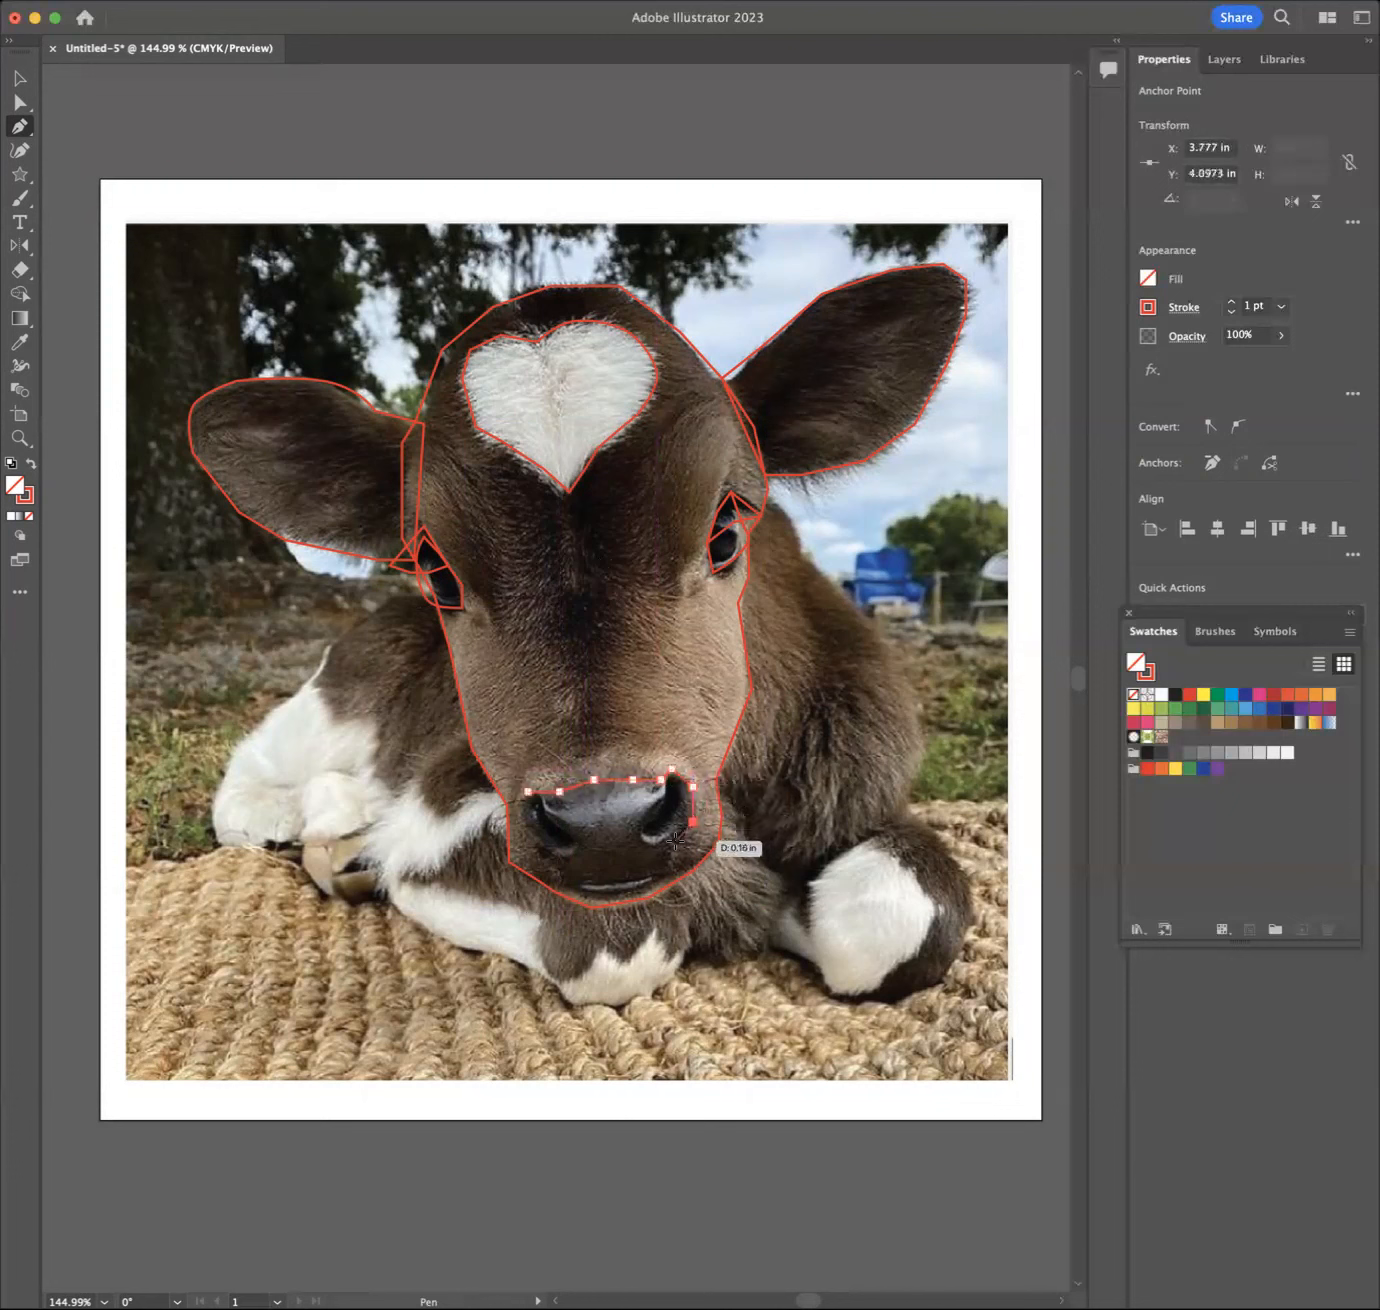
Step: Continue the nose outline down to the mouth line, across it and up the left-hand side, closing the path at its start
left_click(676, 840)
left_click(674, 868)
left_click(635, 878)
left_click(570, 878)
left_click(550, 862)
left_click(522, 812)
left_click(528, 792)
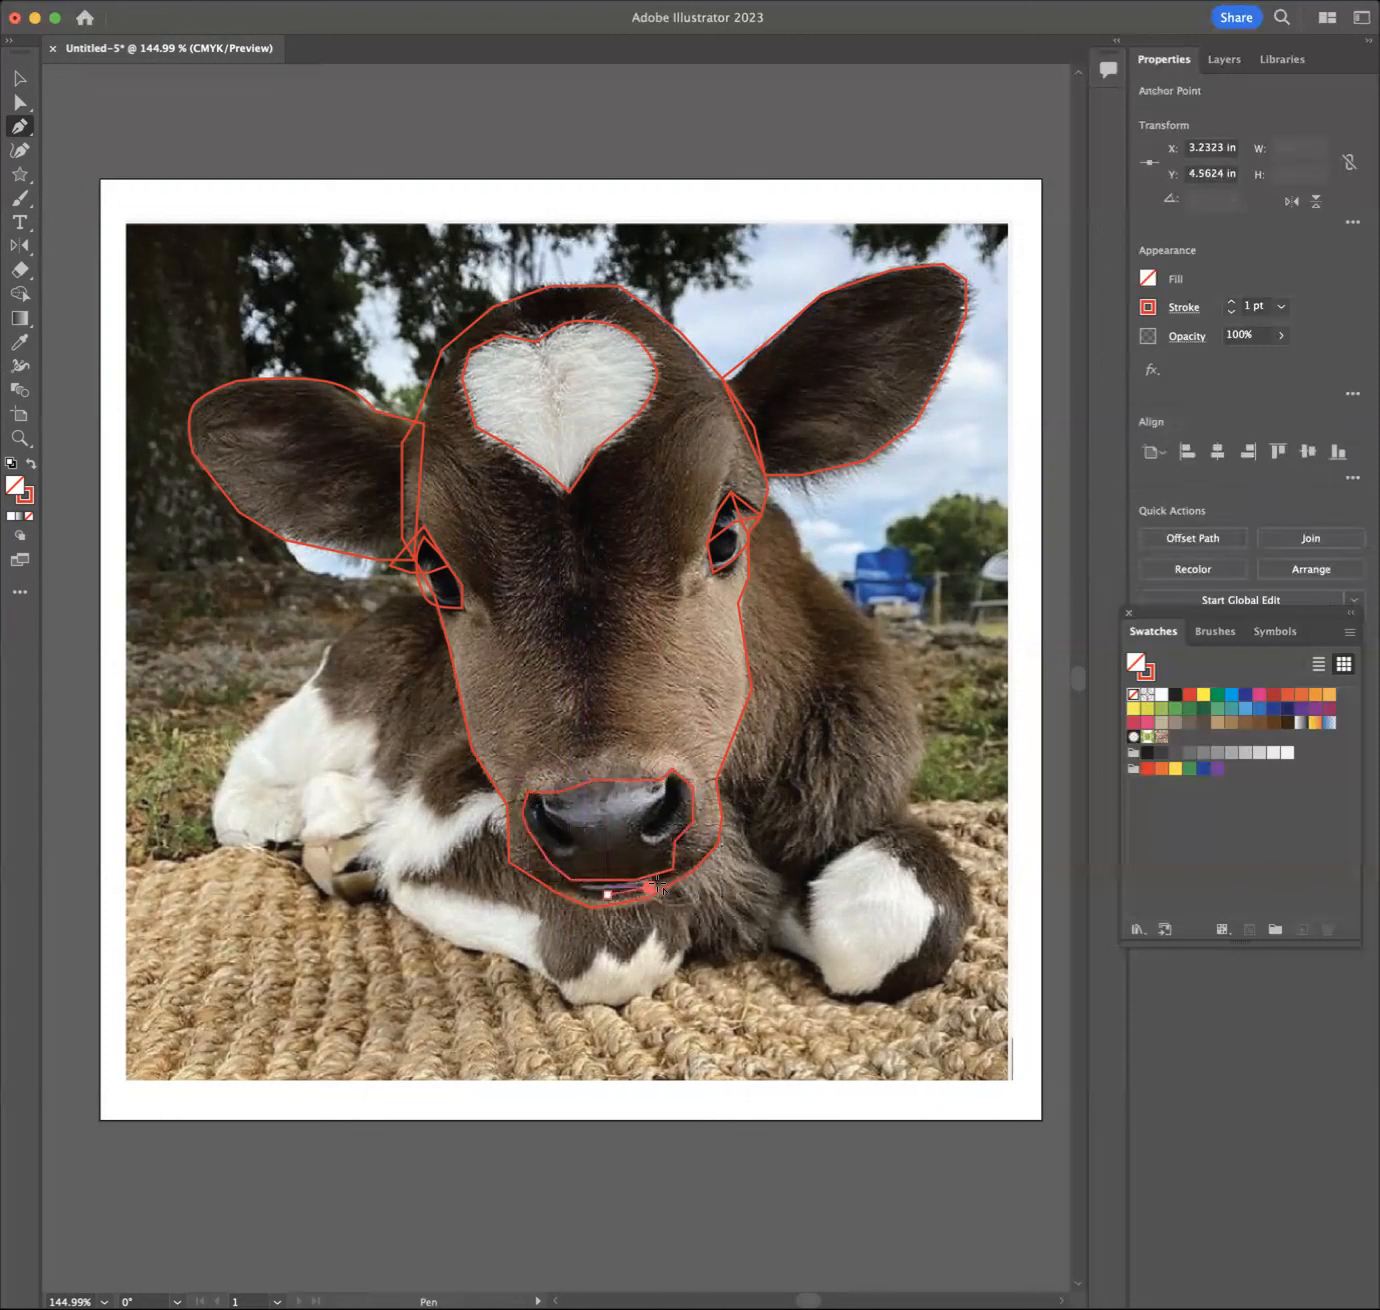
Step: Trace the mouth as a thin closed path along the lower lip beneath the nose outline
left_click_drag(607, 893, 653, 886)
left_click(661, 872)
left_click(635, 880)
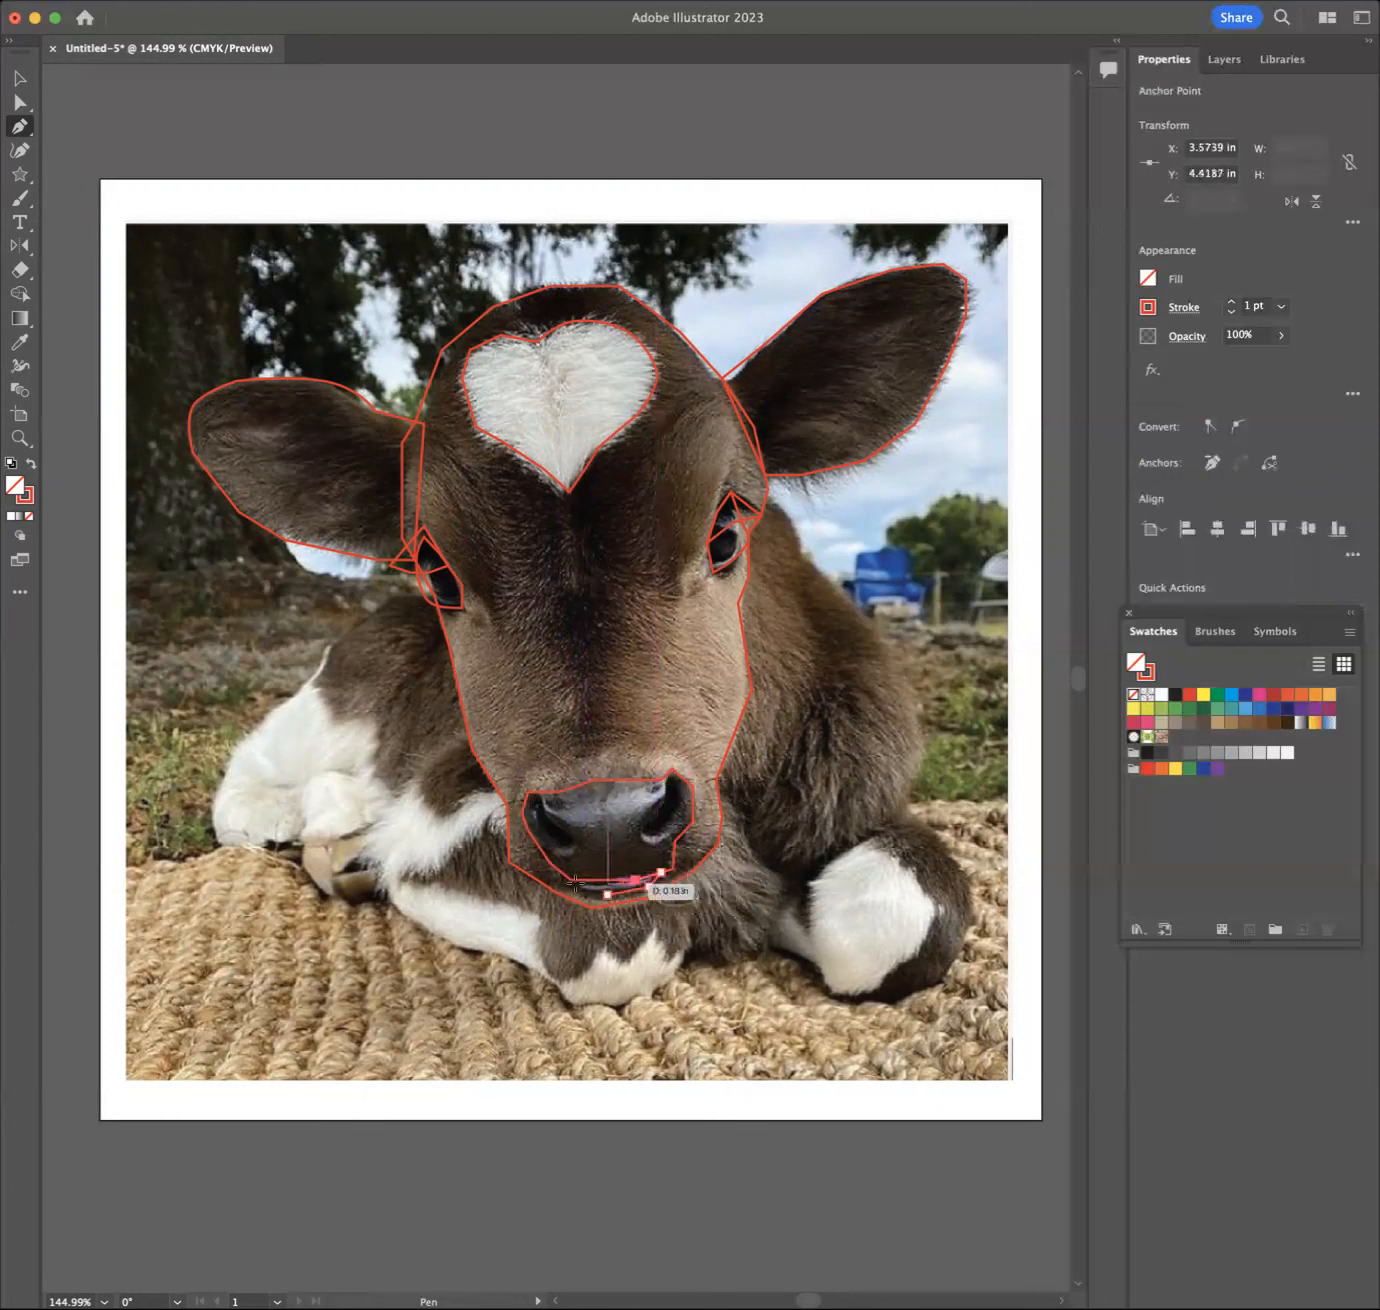
left_click(561, 872)
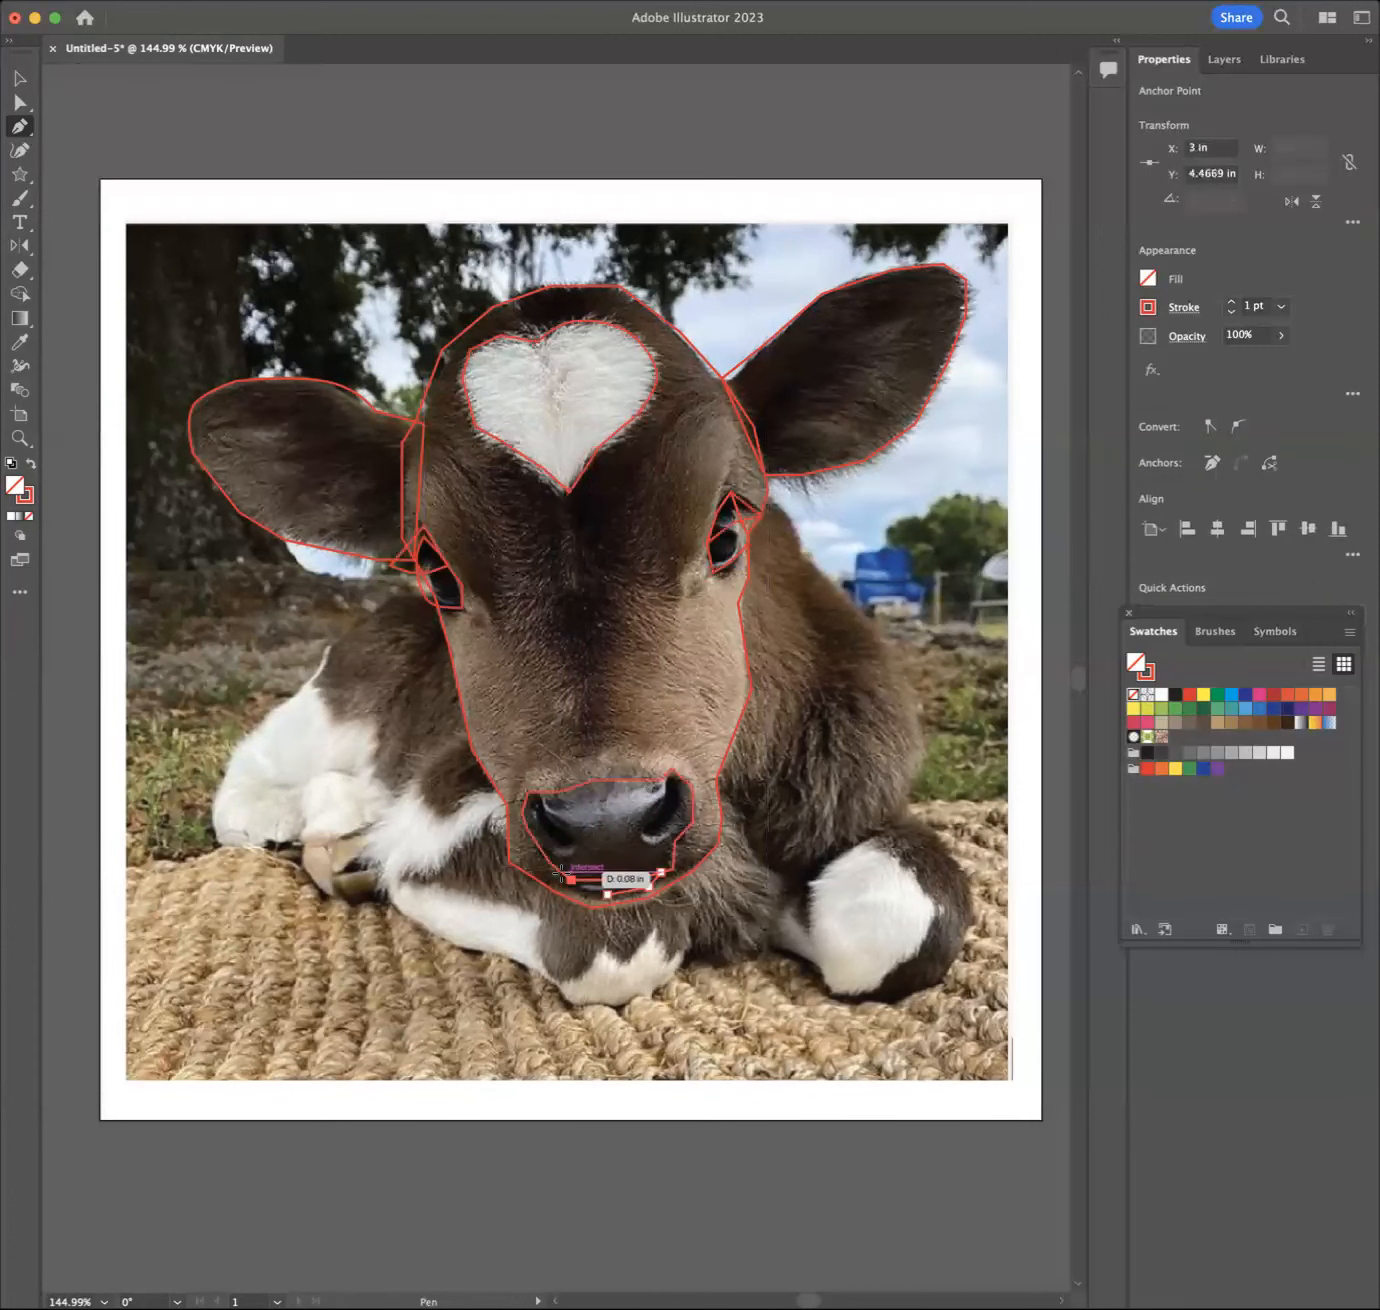
left_click_drag(572, 880, 576, 891)
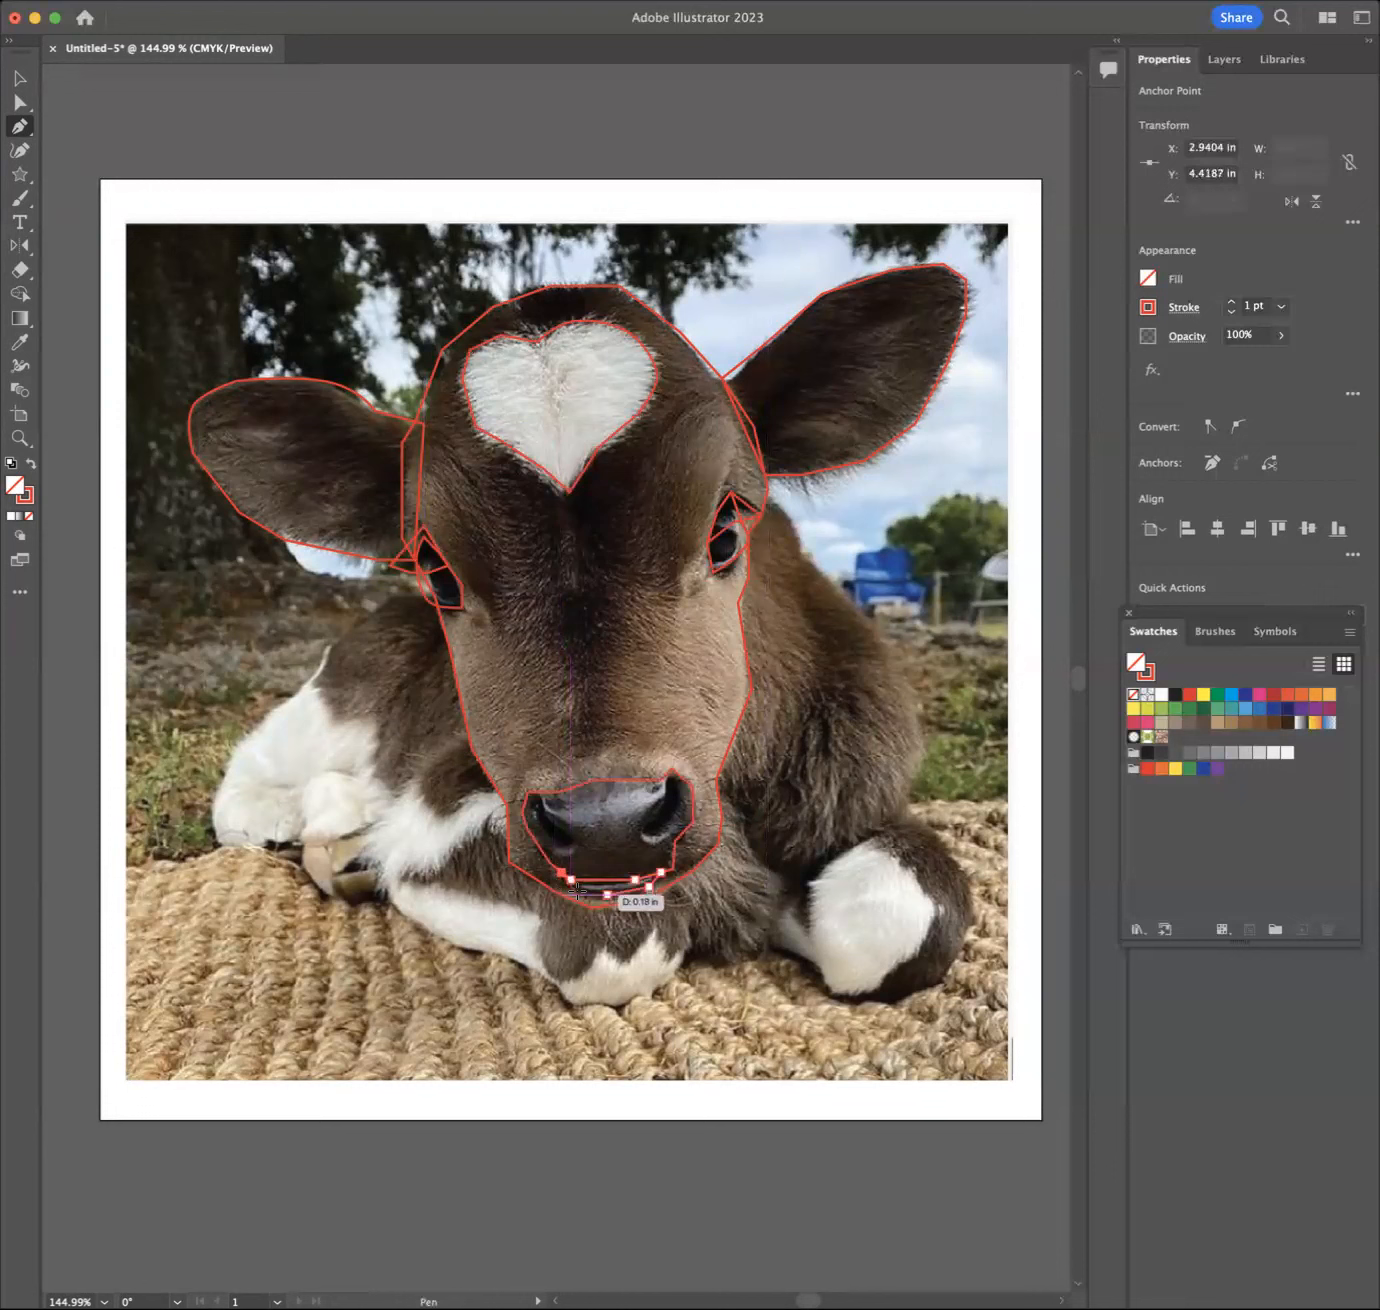
left_click(586, 895)
left_click(608, 895)
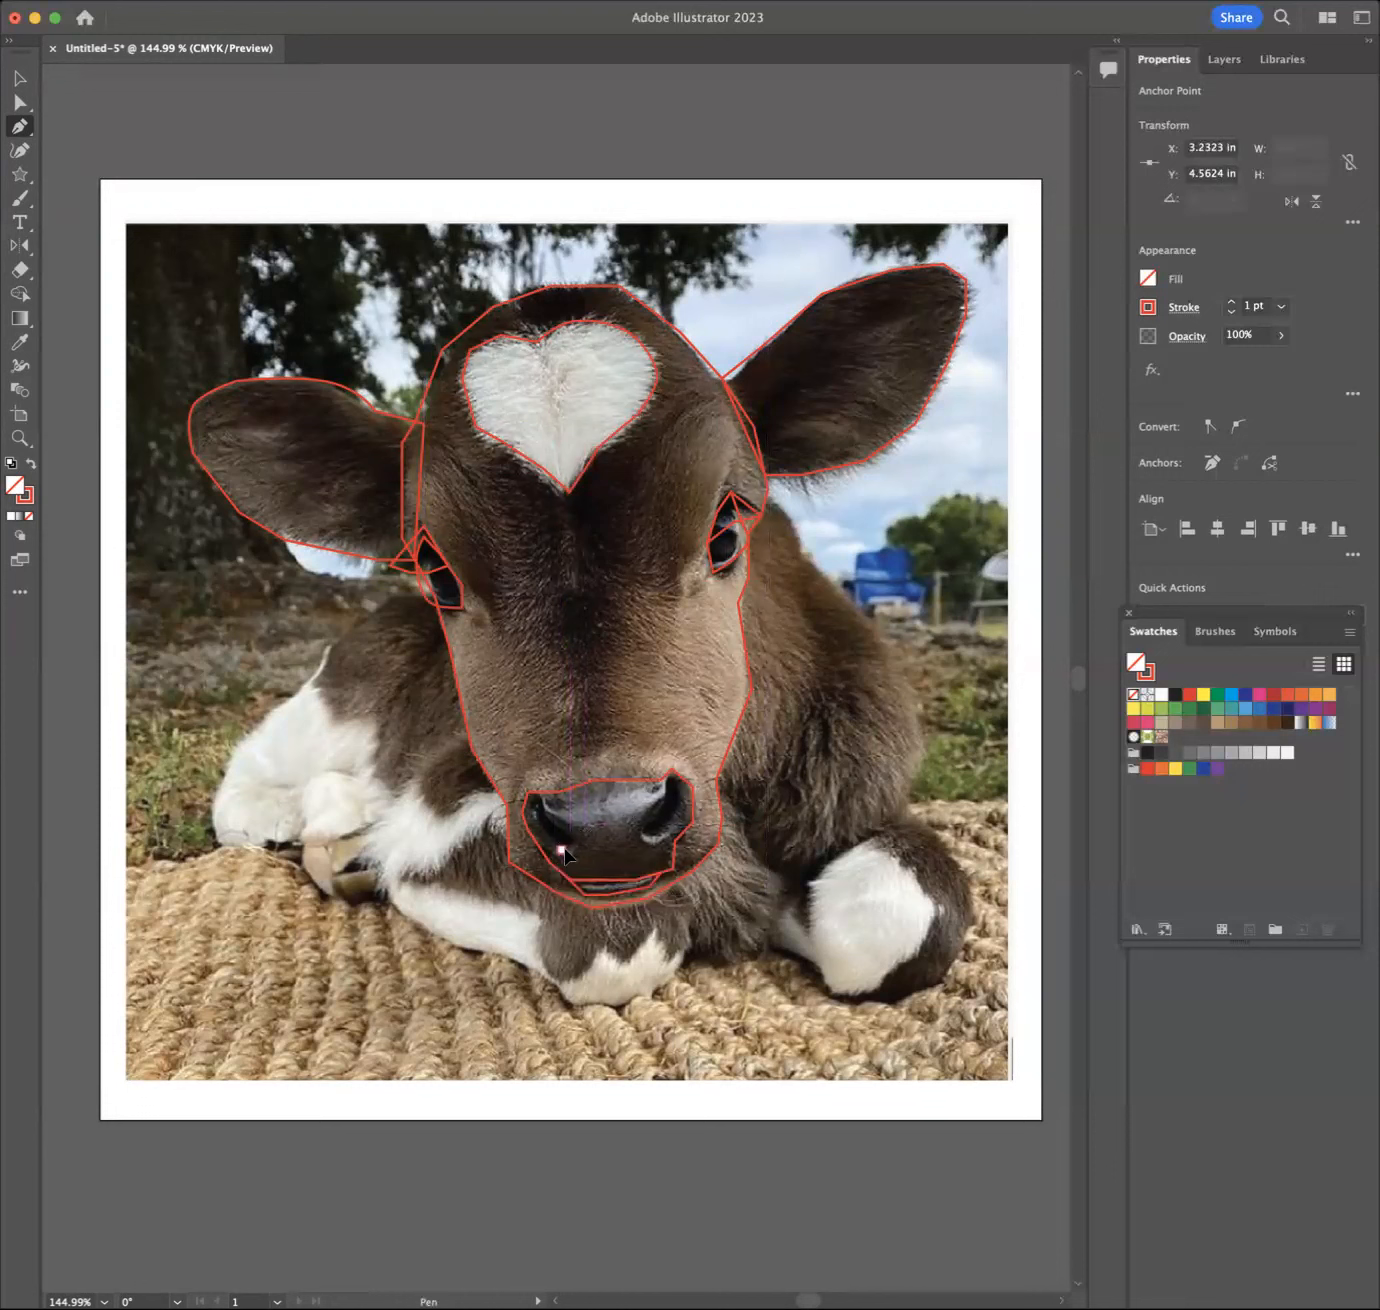
Step: Trace the left-hand nostril as a closed Pen path inside the nose outline
left_click_drag(576, 851, 538, 793)
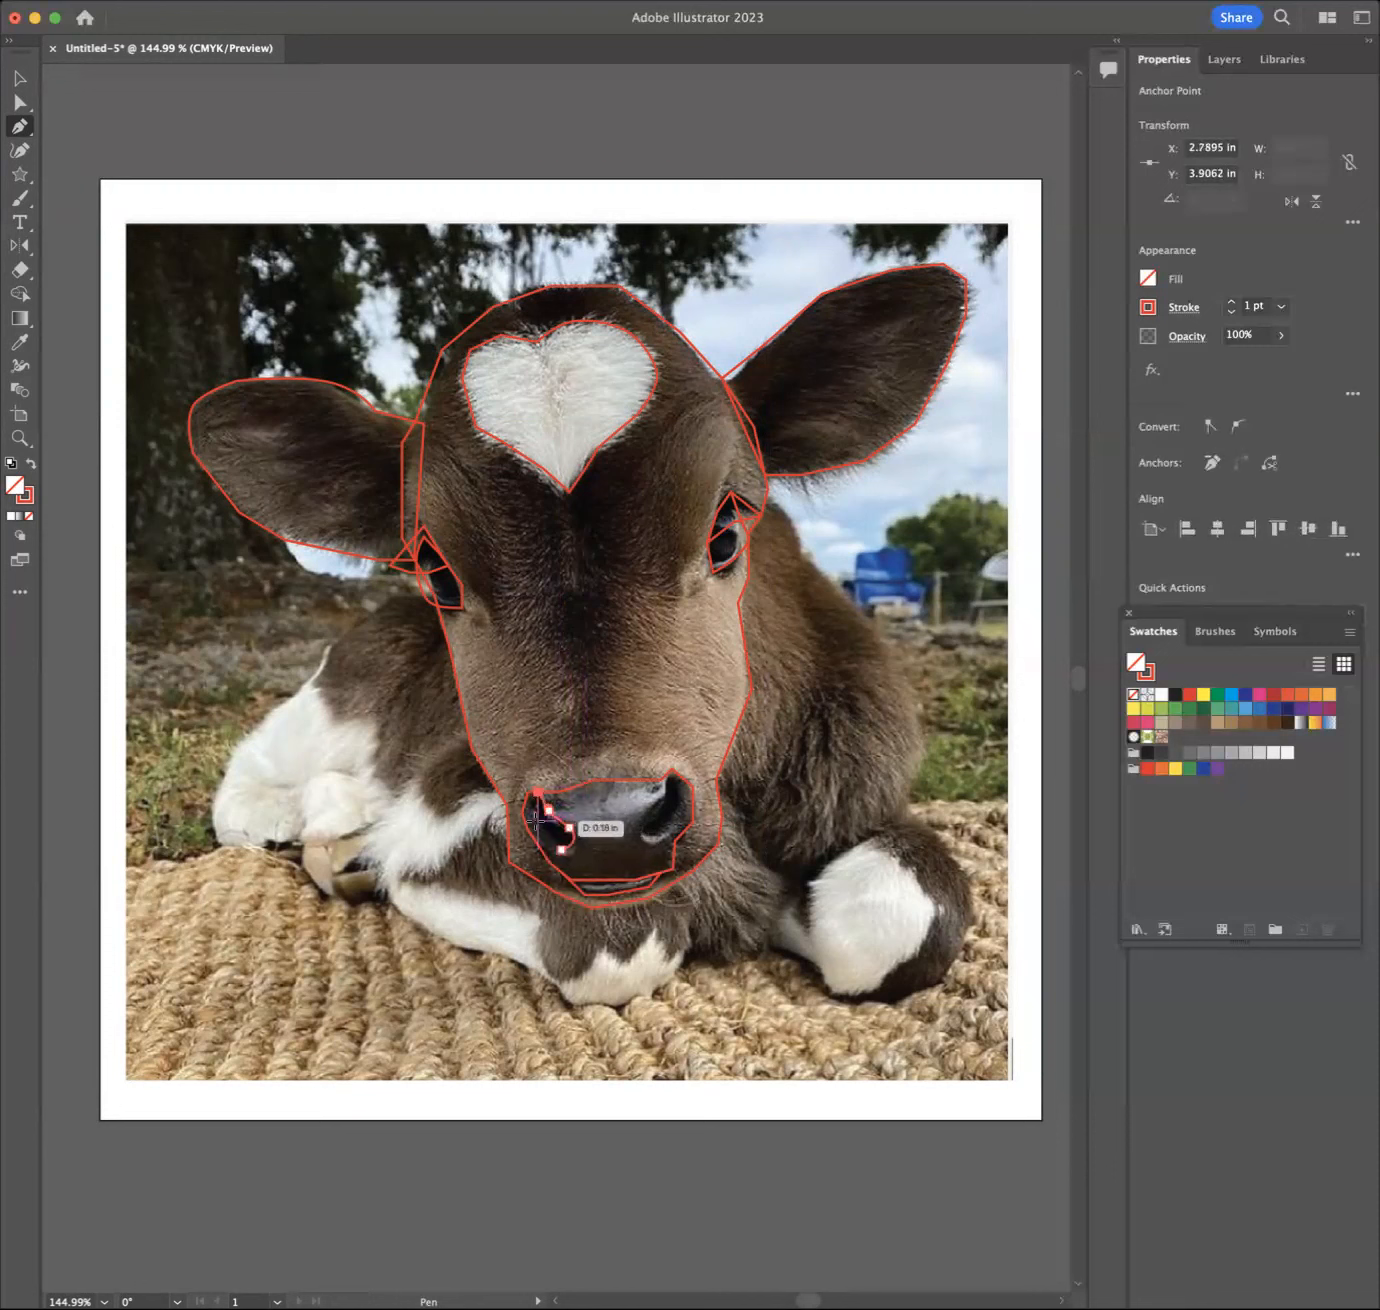
left_click(532, 825)
left_click_drag(538, 829, 577, 854)
Step: Trace the right-hand nostril as a closed Pen path inside the nose outline, curving its lower edge
left_click(642, 835)
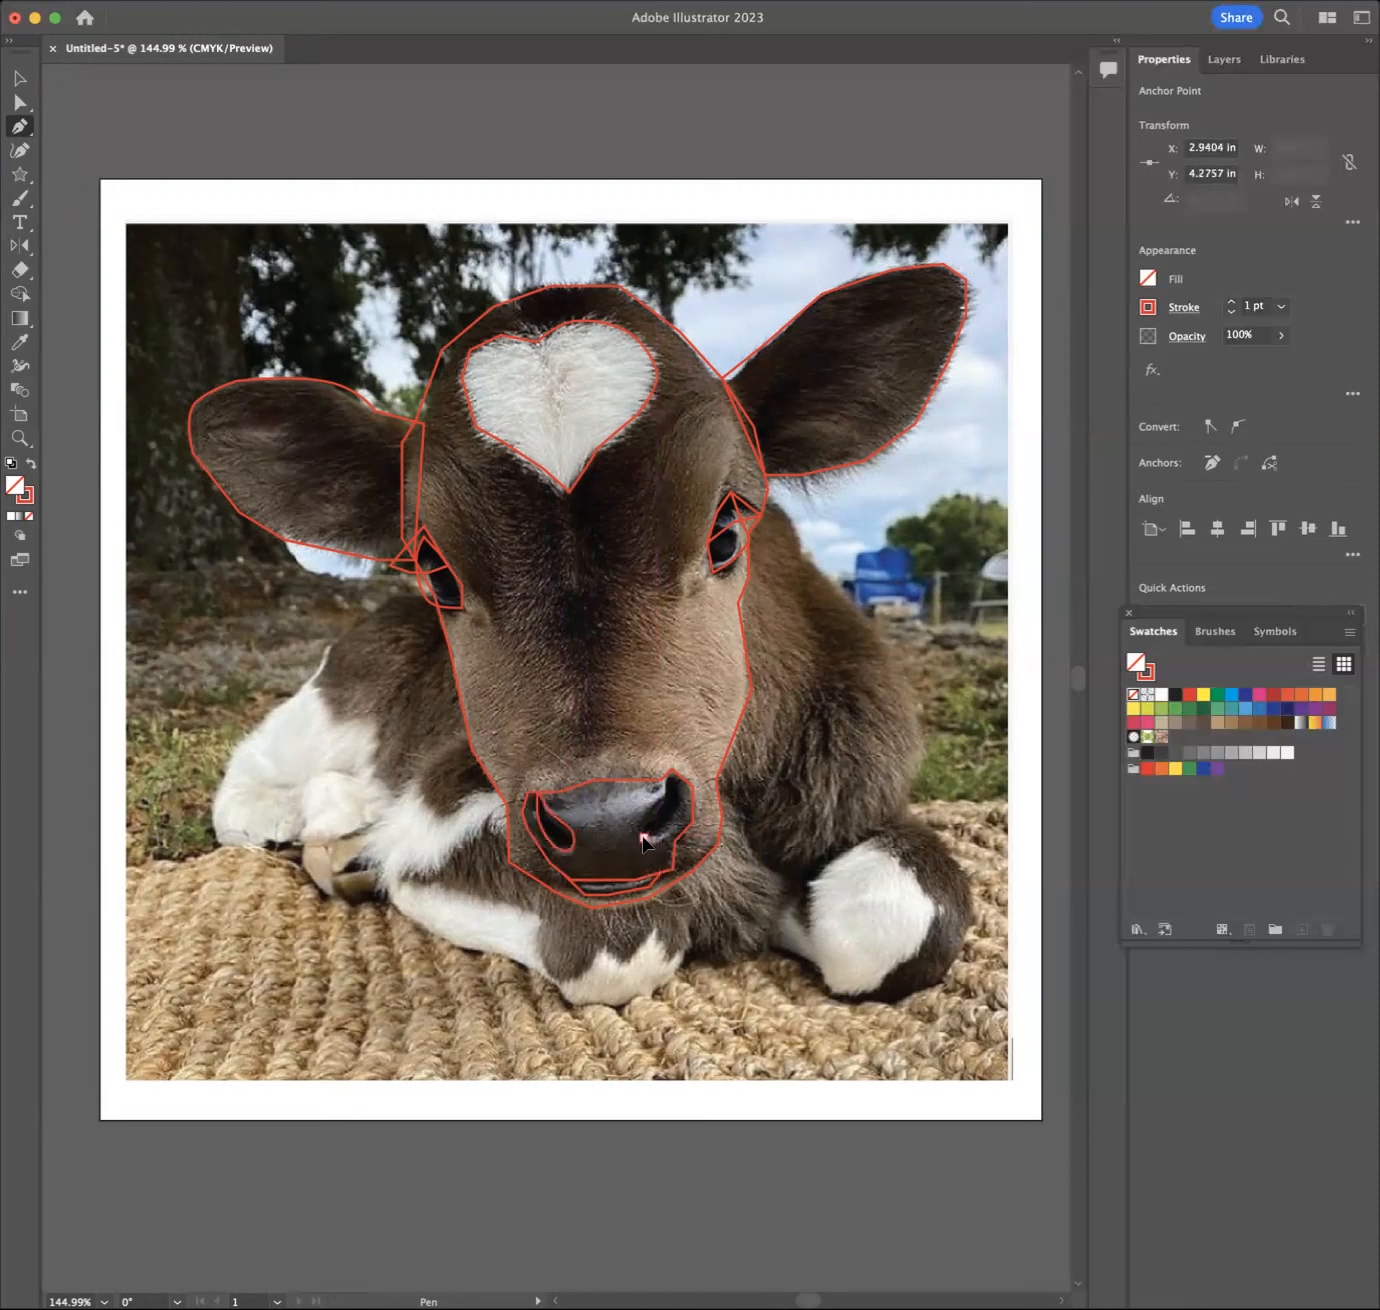
left_click(654, 844)
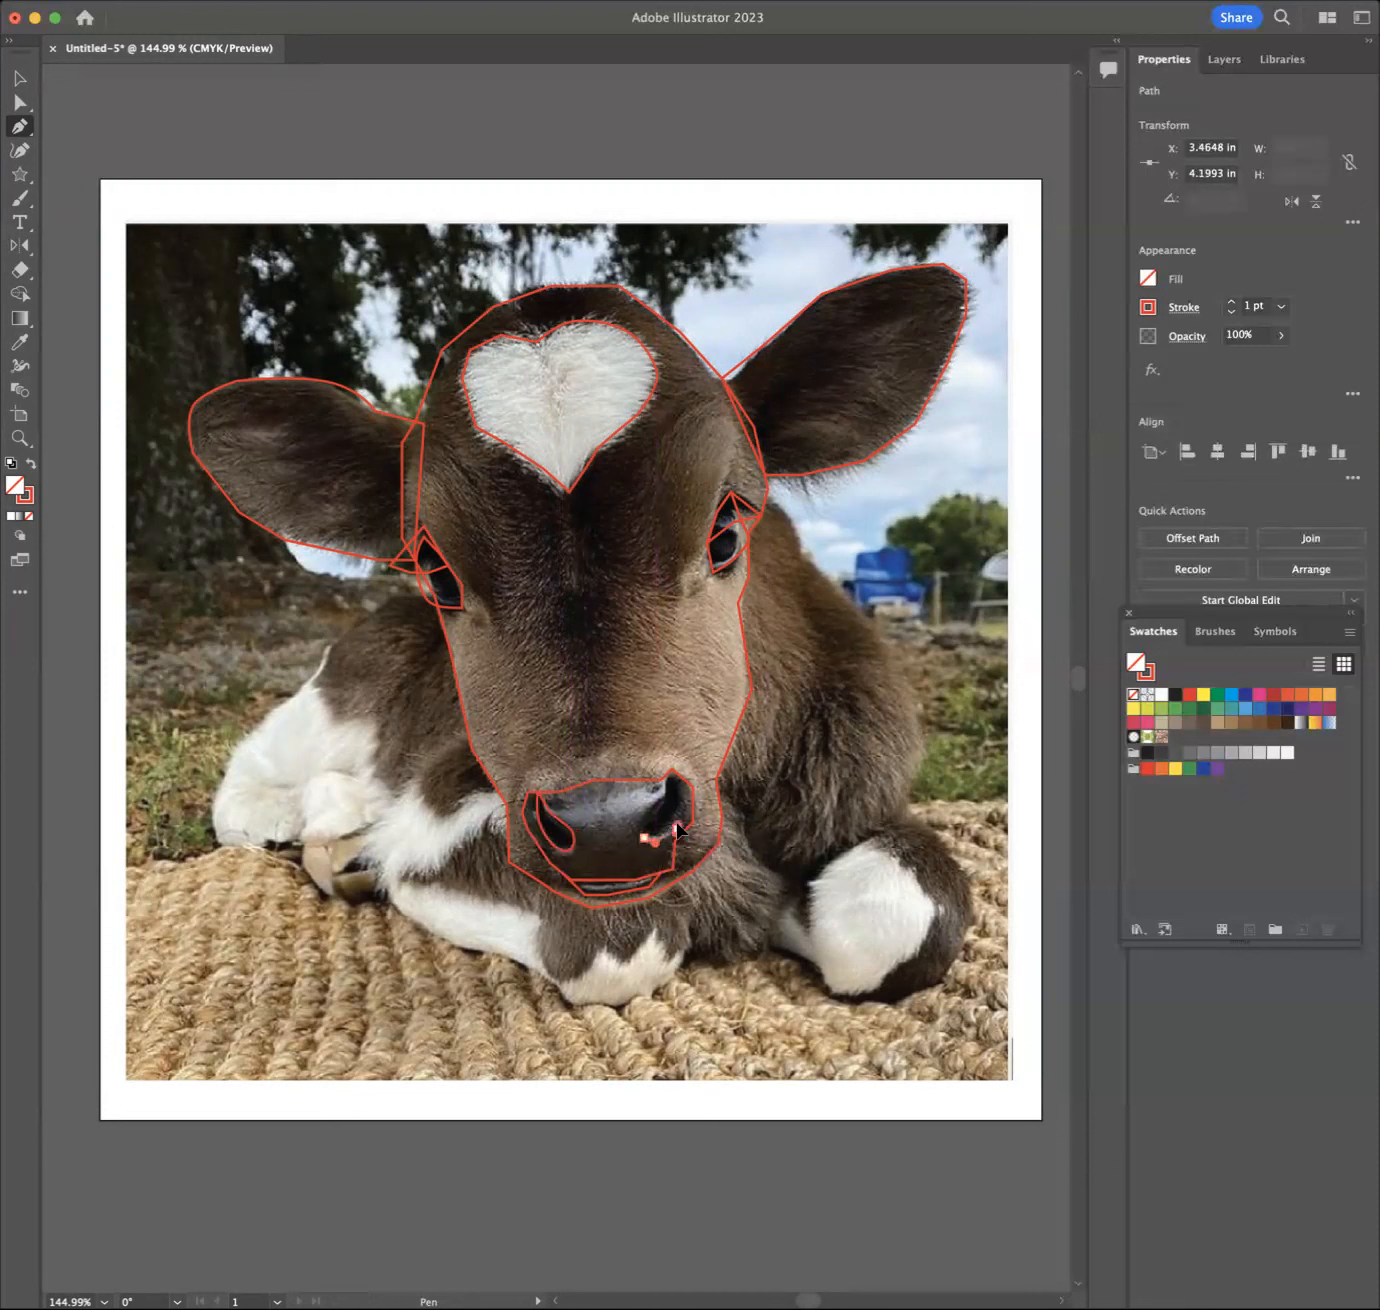
left_click(680, 820)
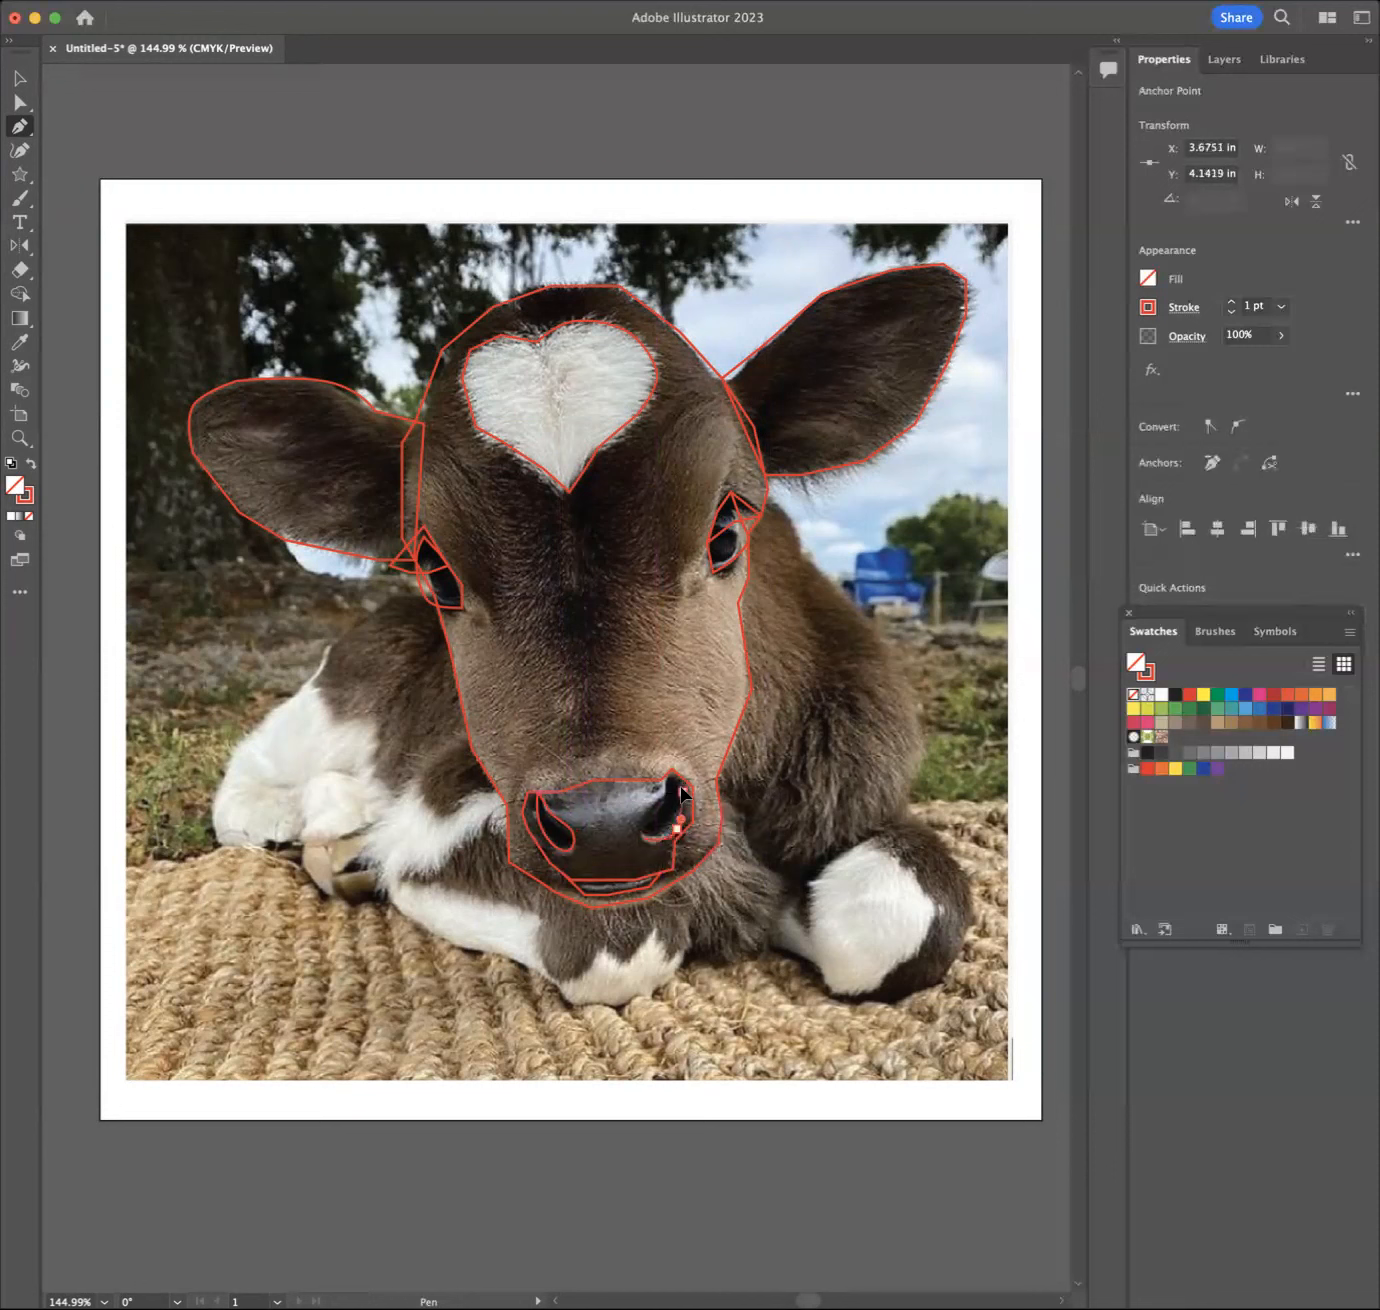
left_click(673, 794)
left_click(672, 770)
left_click(666, 790)
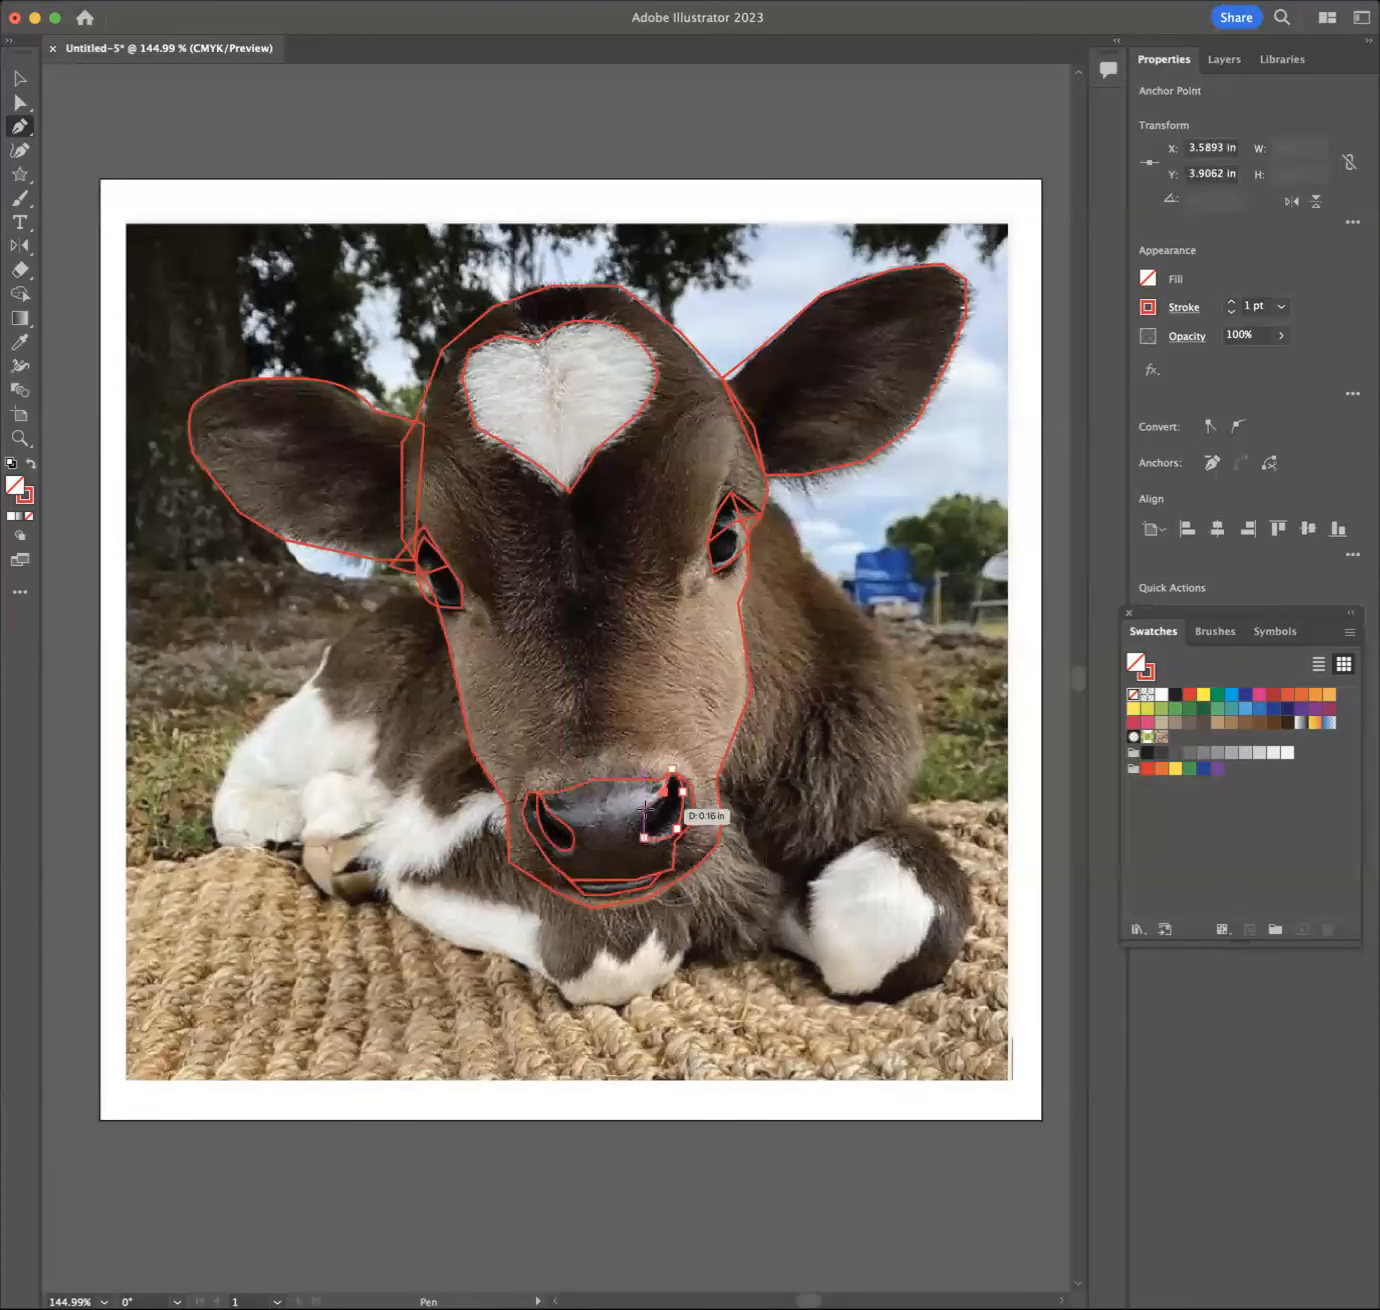
left_click(643, 812)
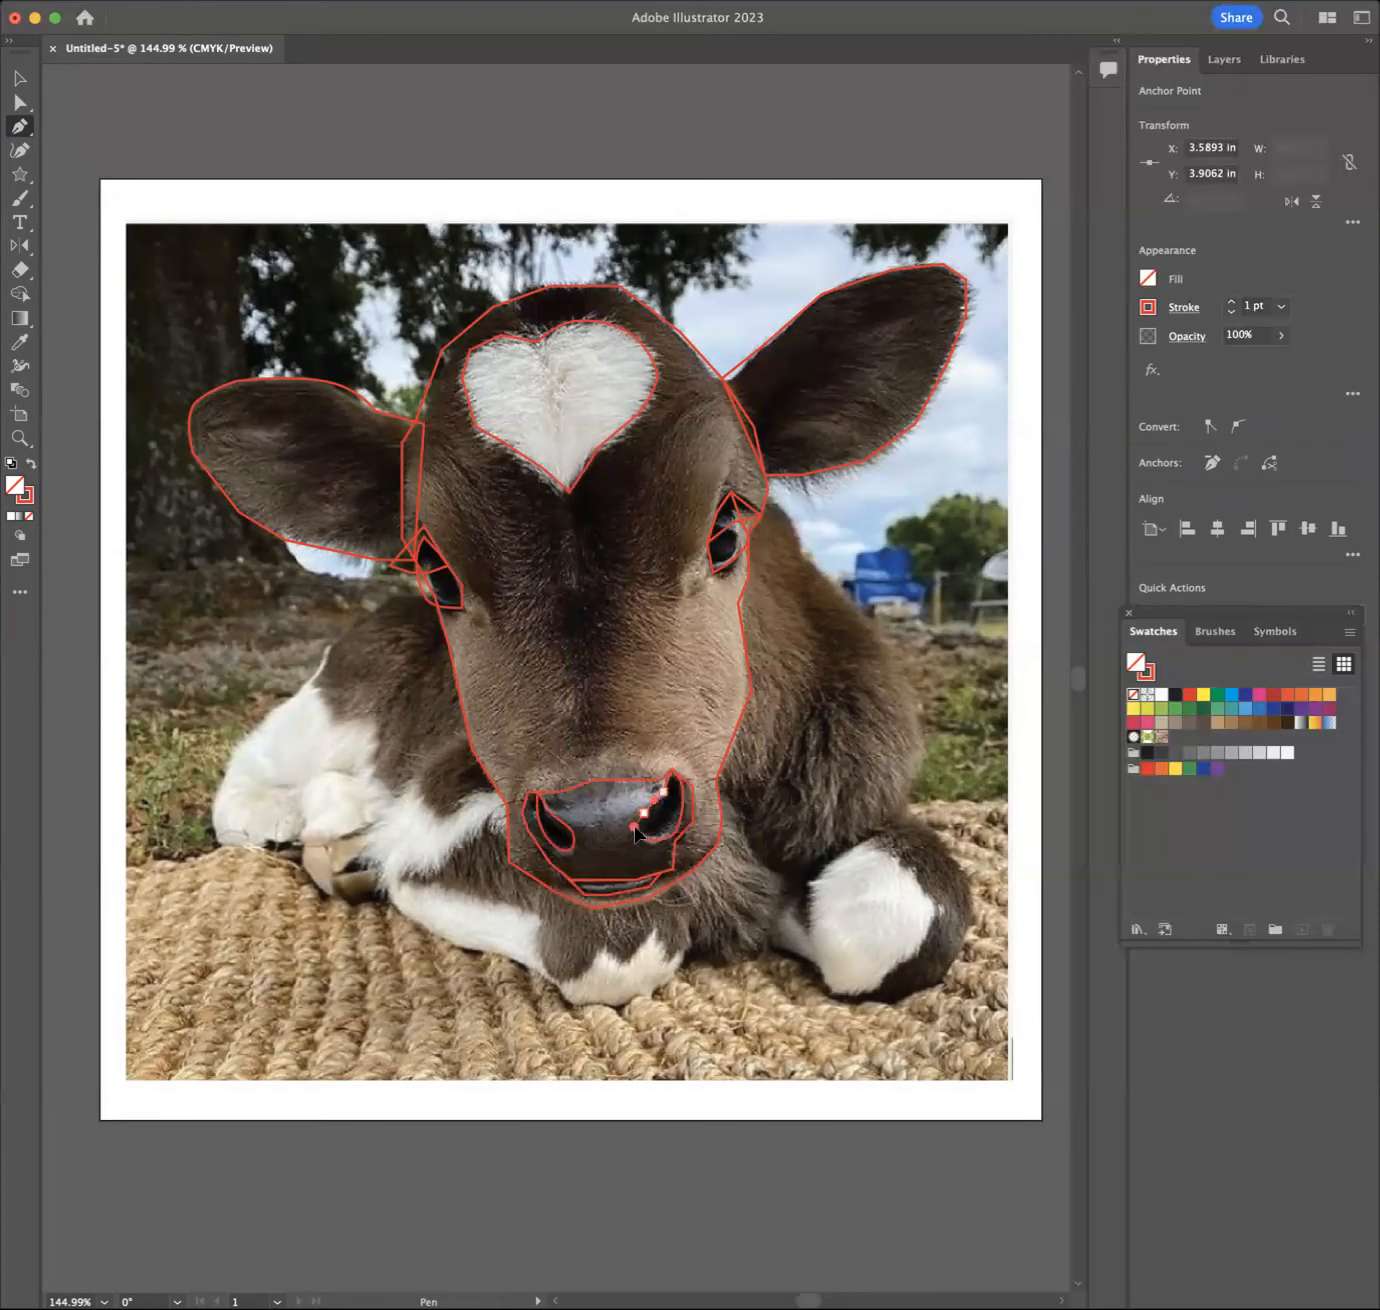
left_click_drag(643, 837, 655, 843)
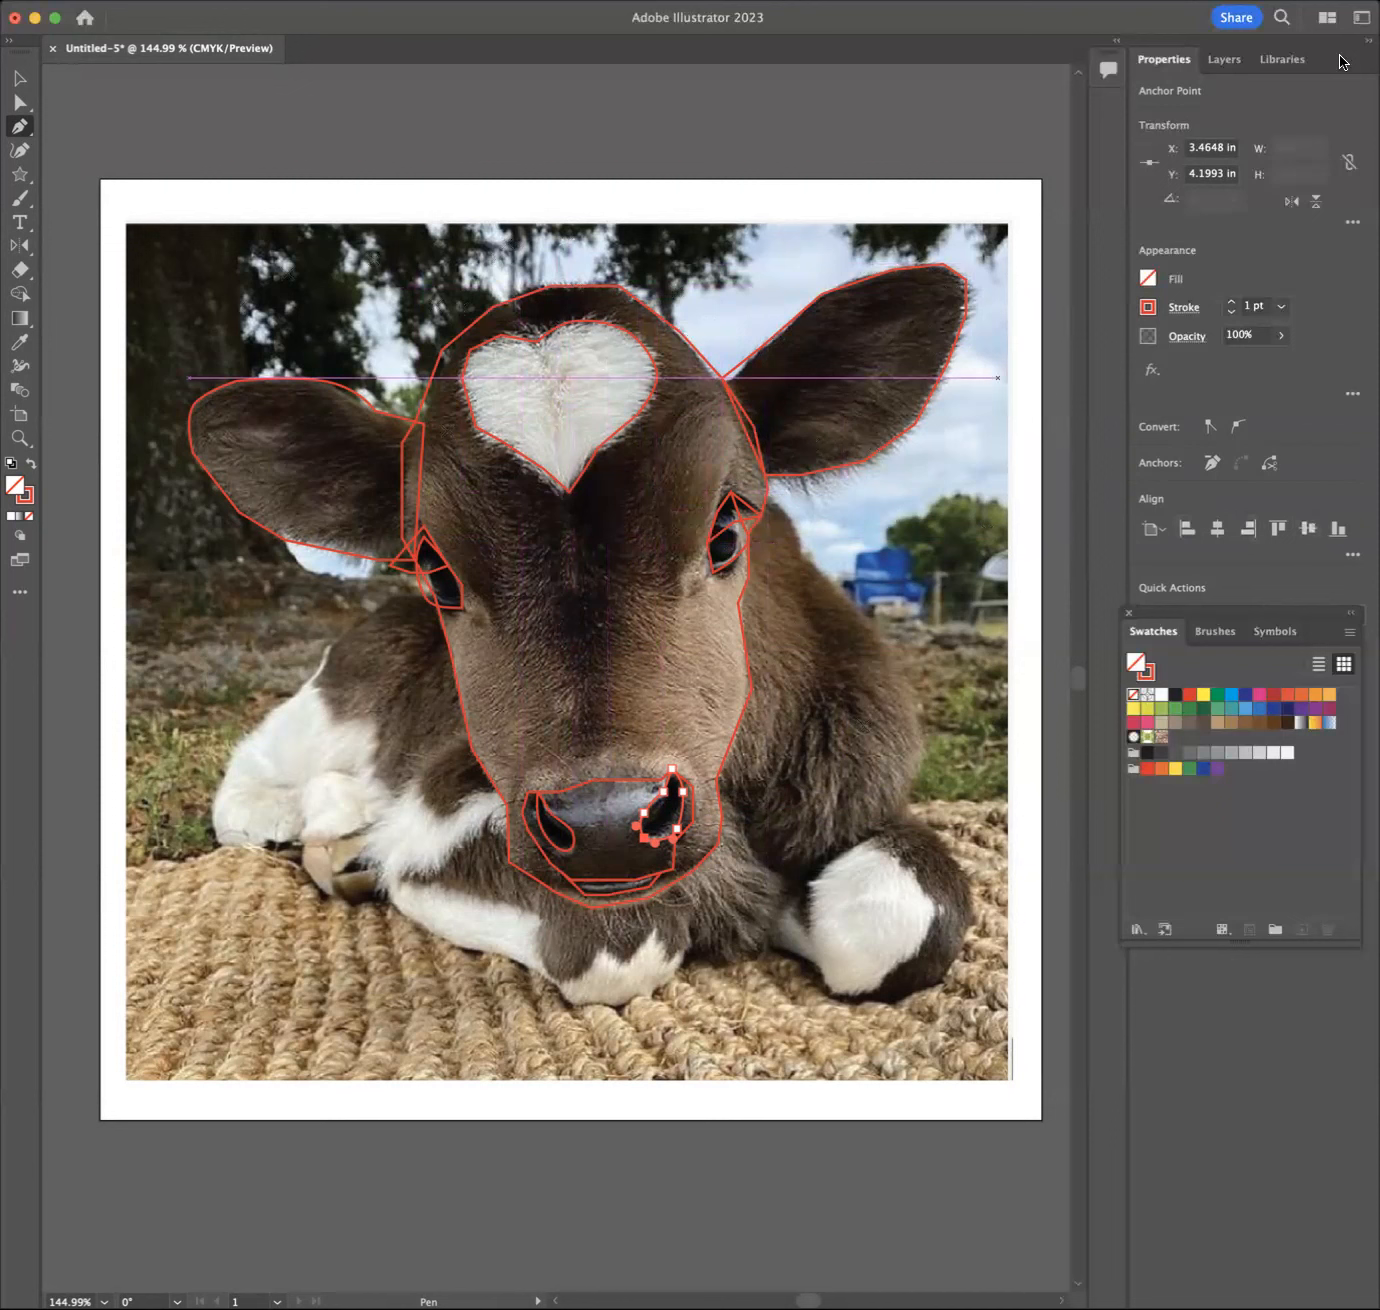
Step: Toggle the visibility of the photo on Layer 1 to check the traced outlines alone, leaving the photo shown
left_click(1225, 62)
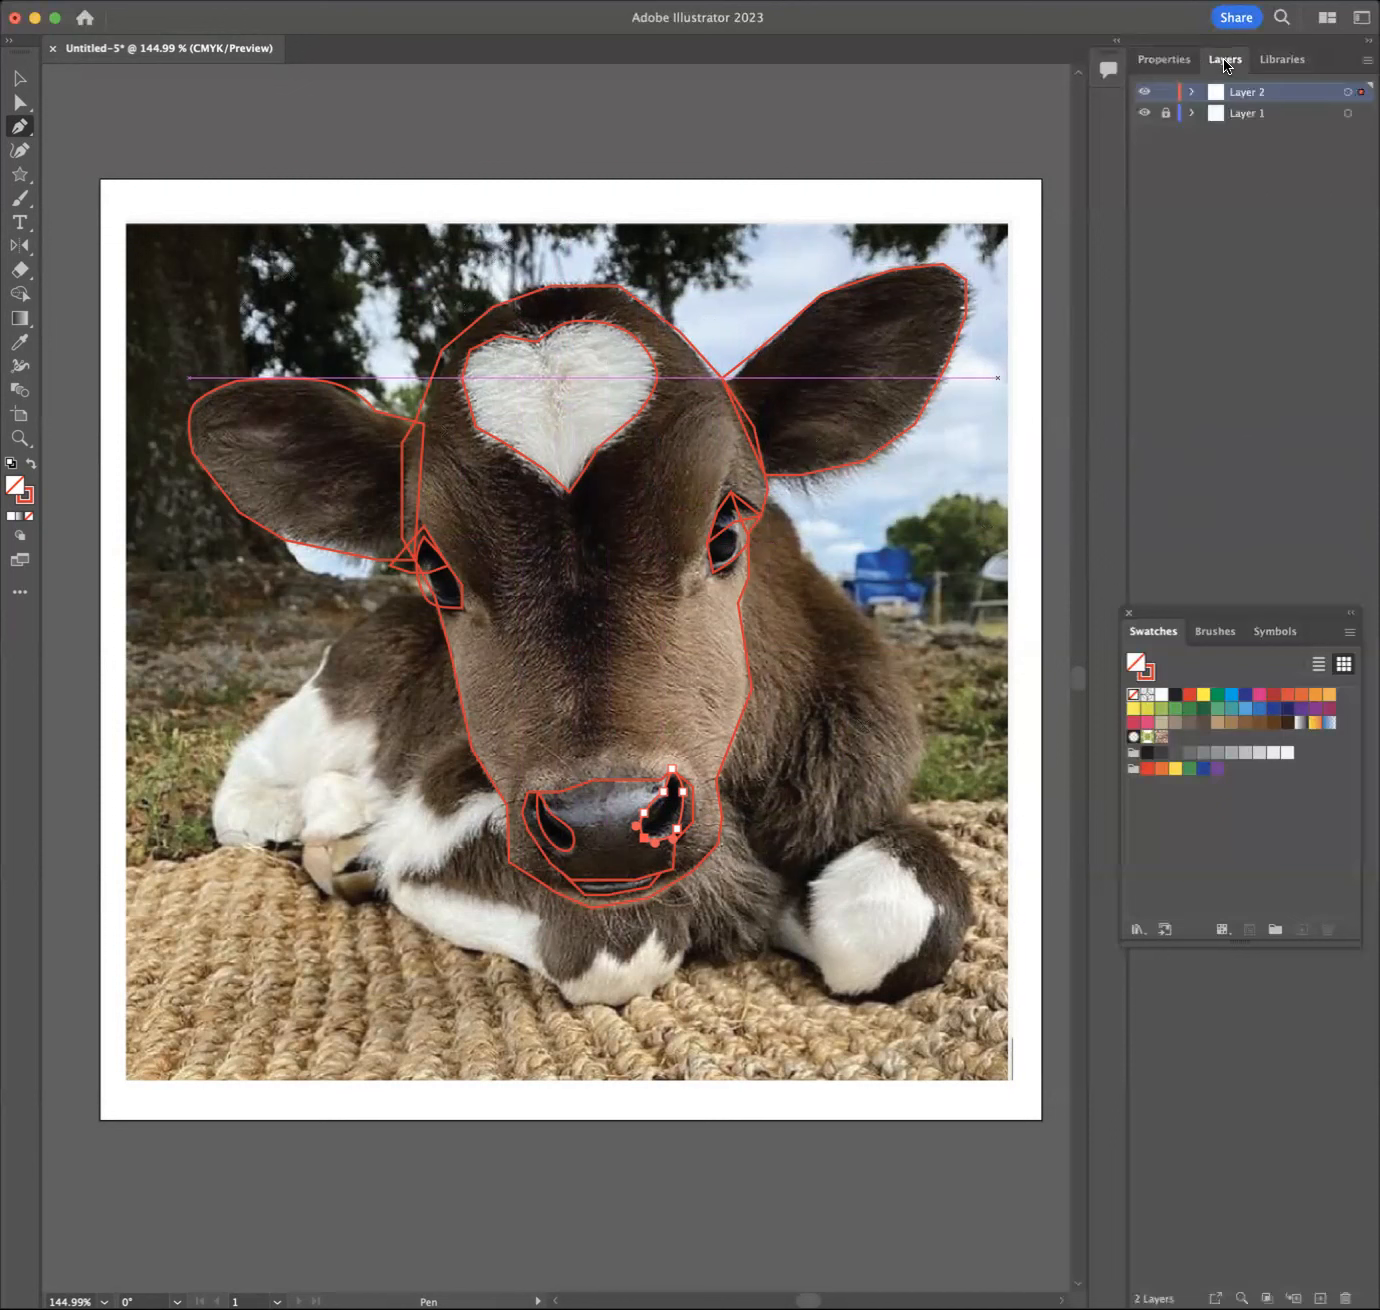
left_click(1144, 116)
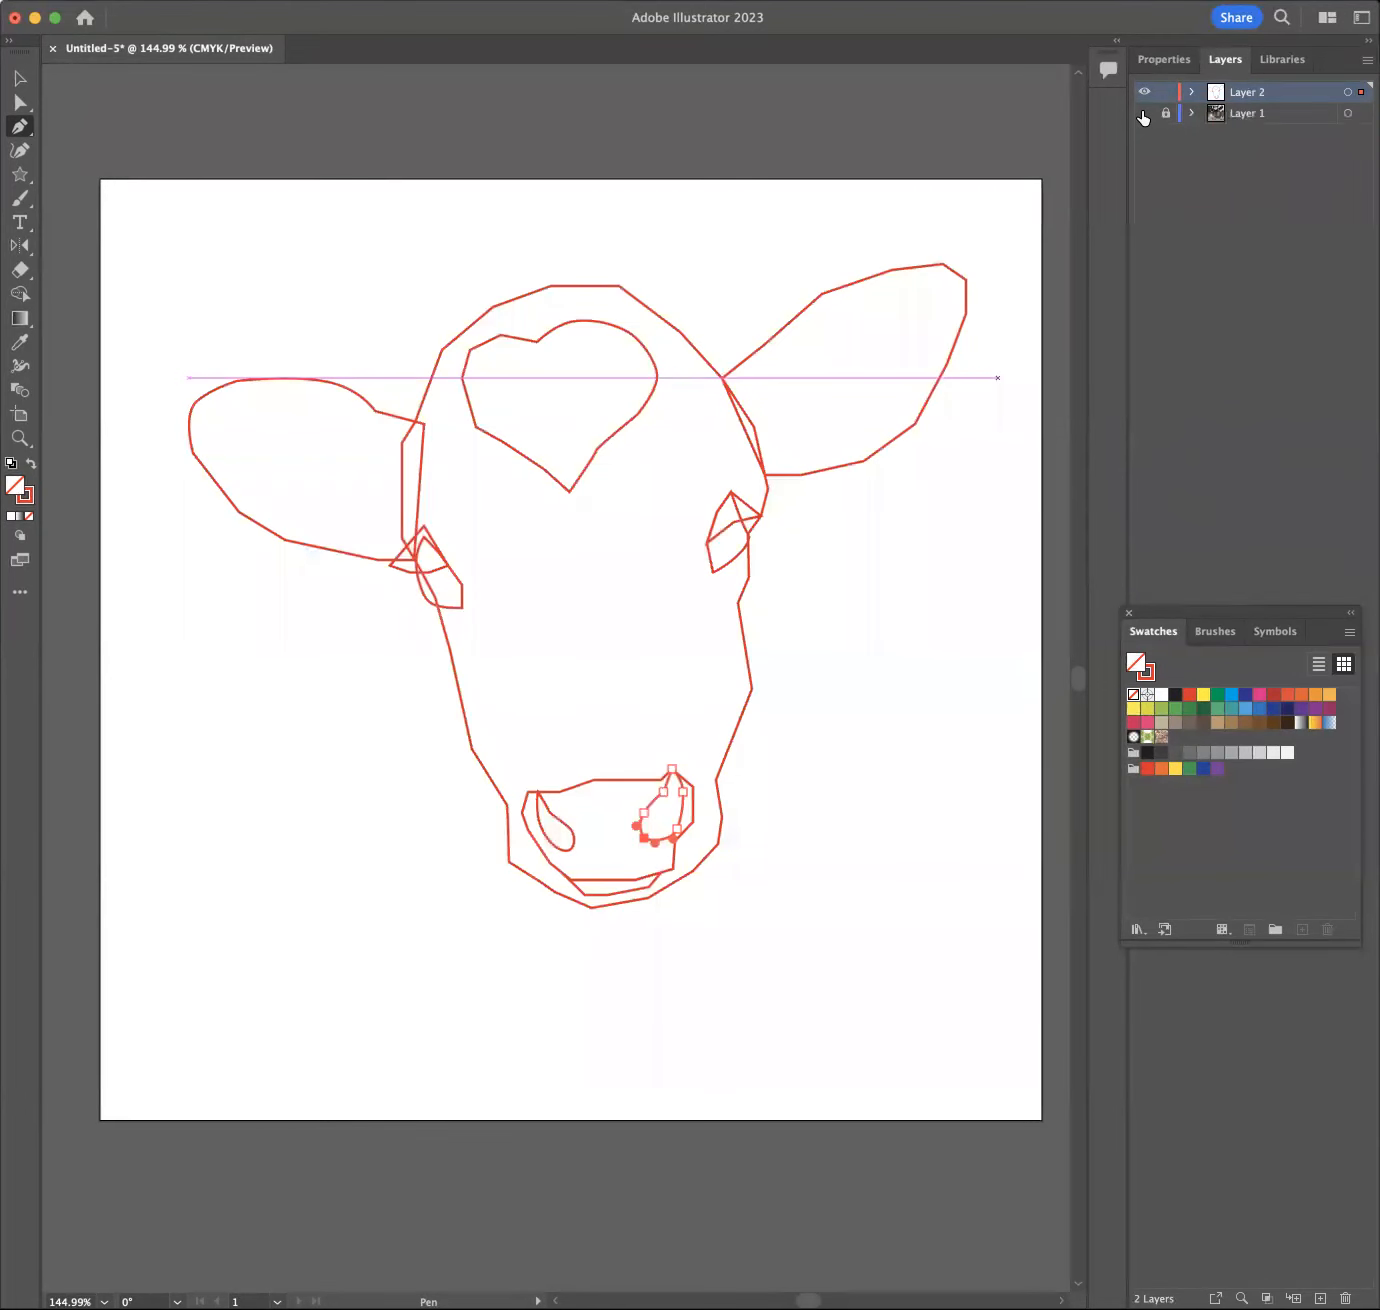
left_click(1144, 117)
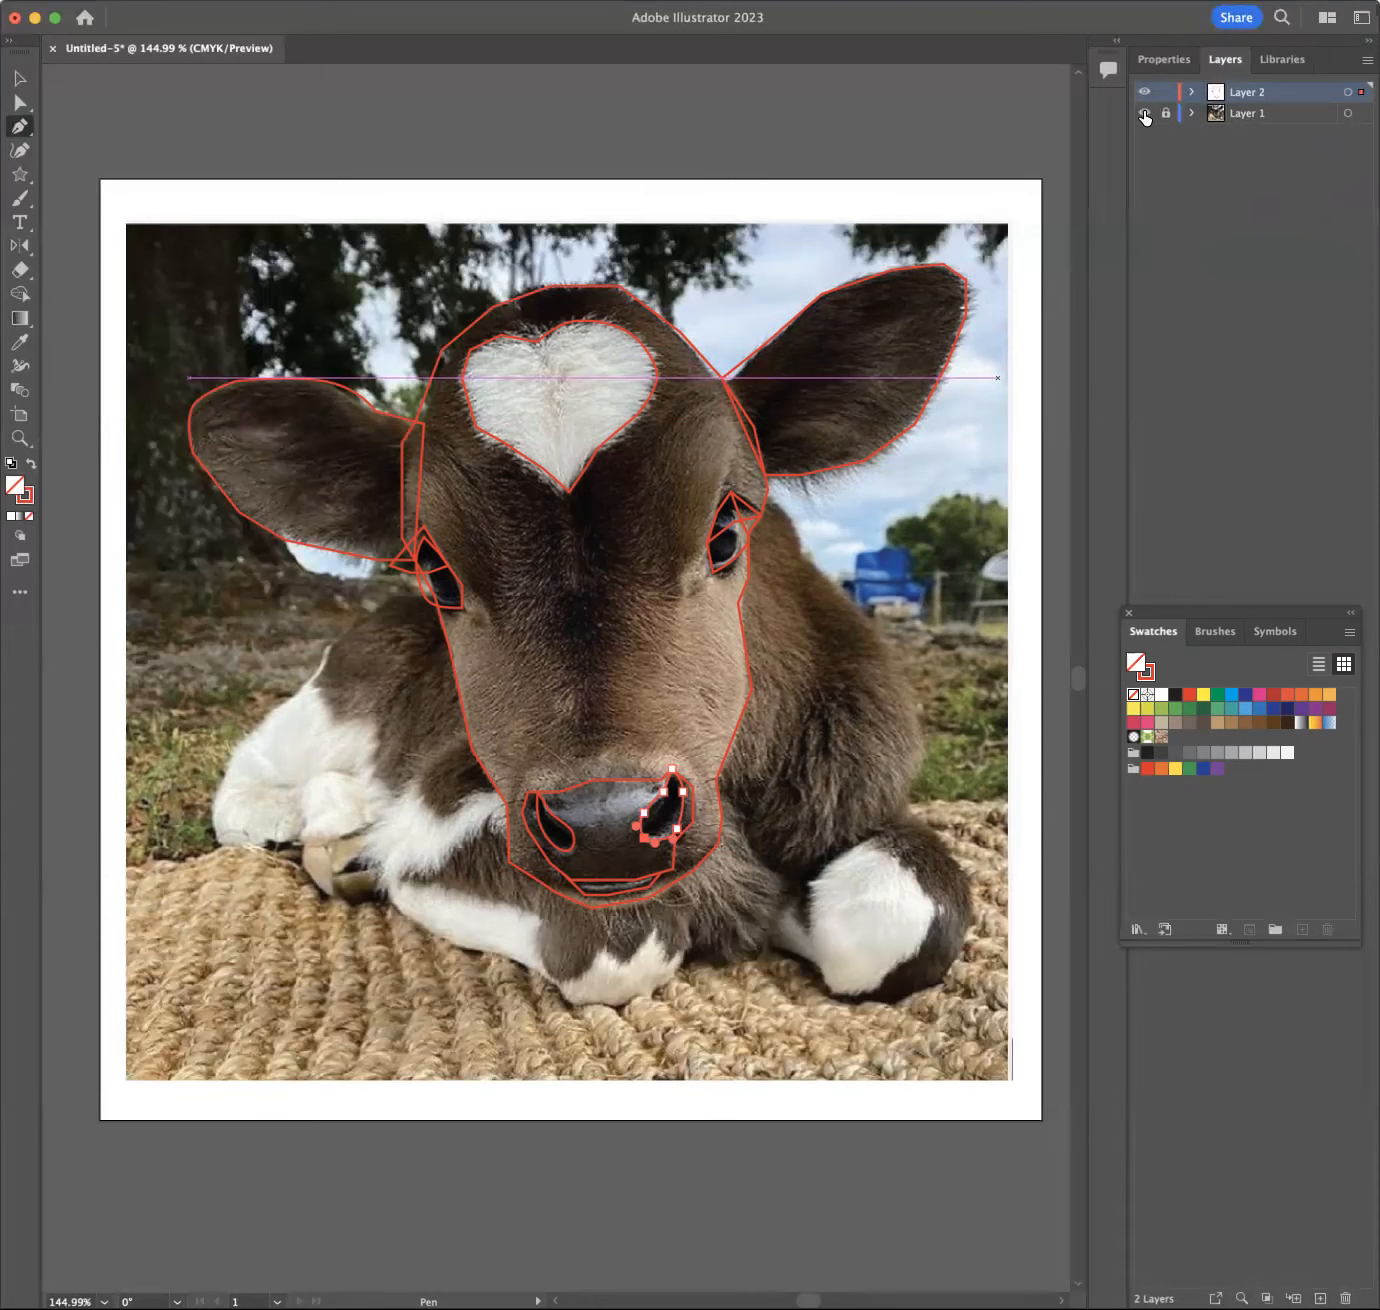
left_click(1145, 114)
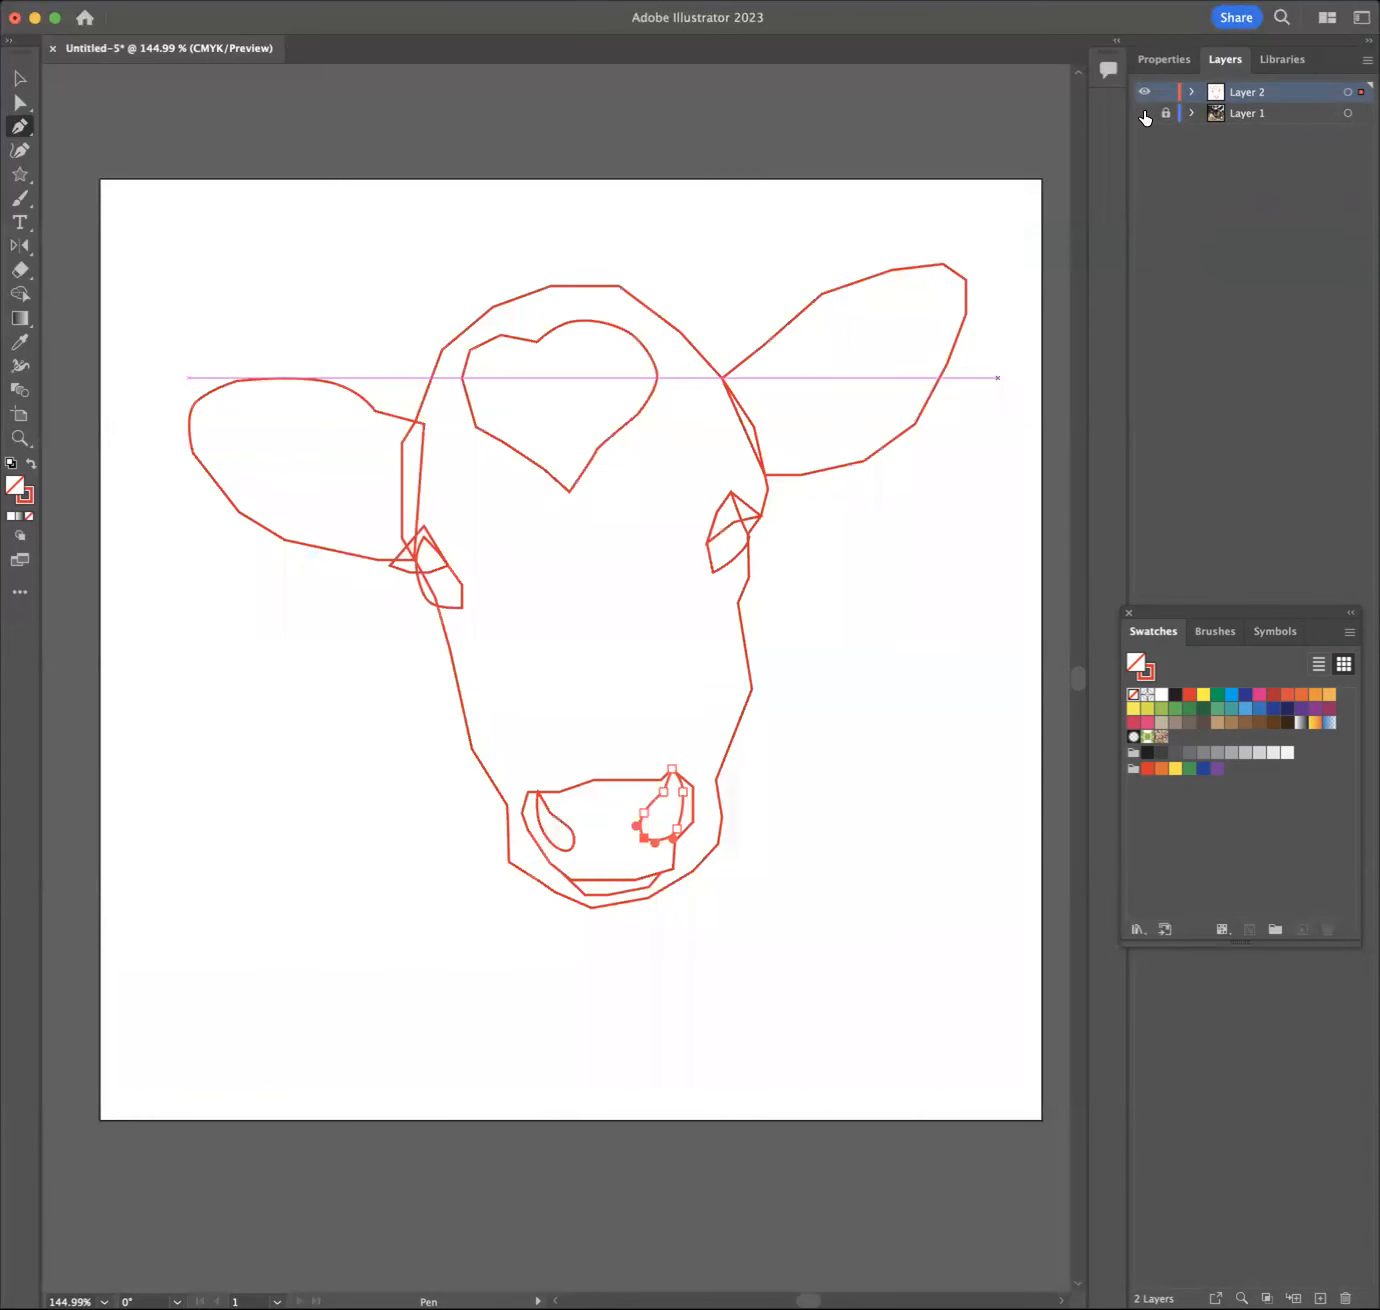
left_click(1145, 115)
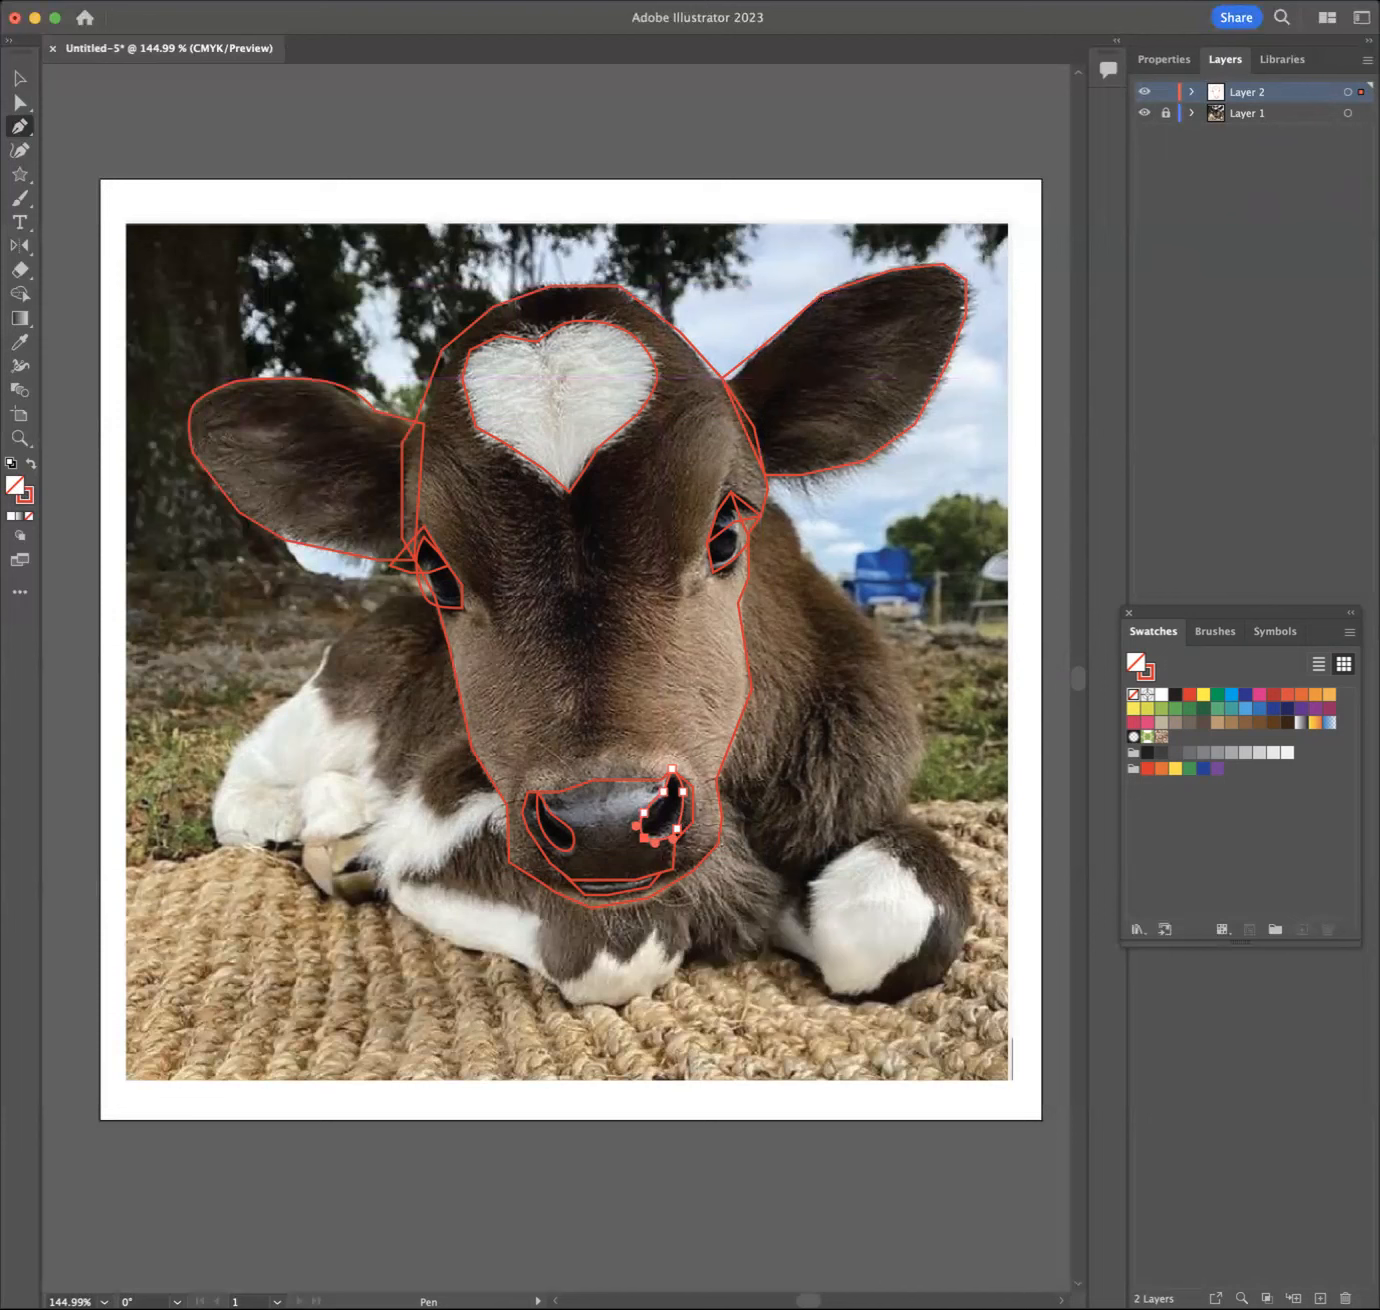
Step: Fill the right-hand ear path with the near-black brown sampled from the ear in the photo using the Eyedropper
left_click(20, 78)
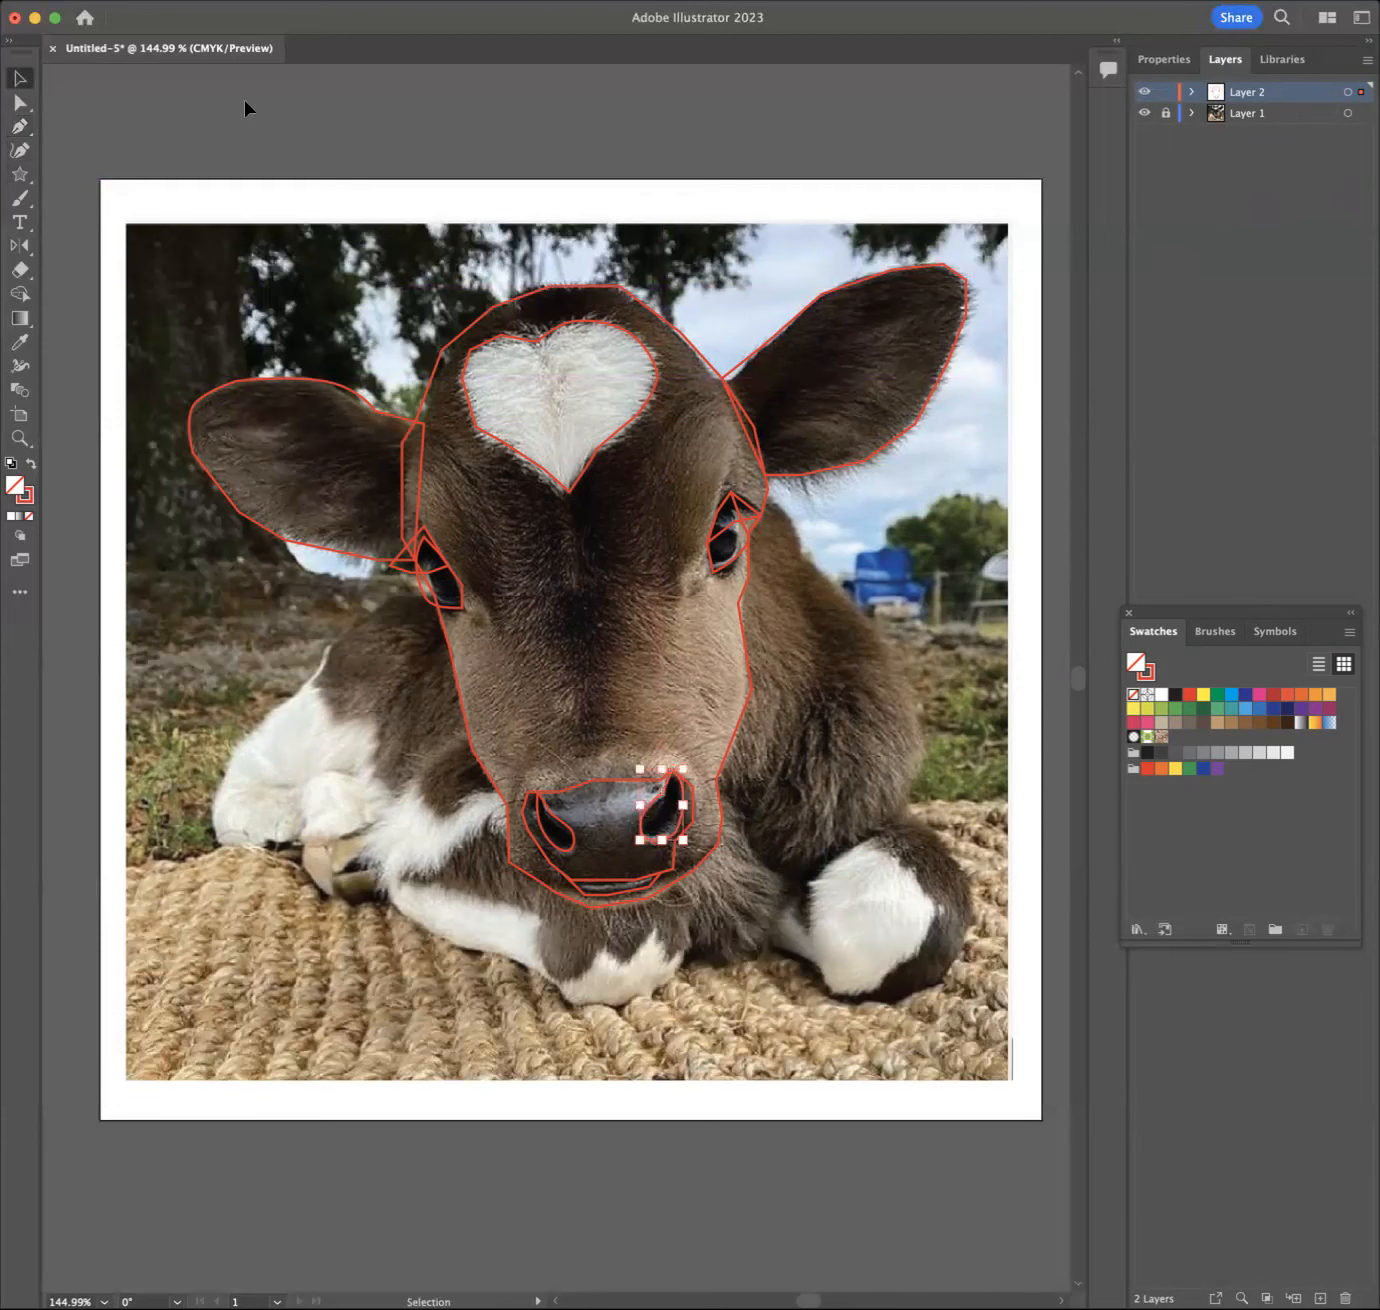
left_click(776, 246)
left_click(854, 289)
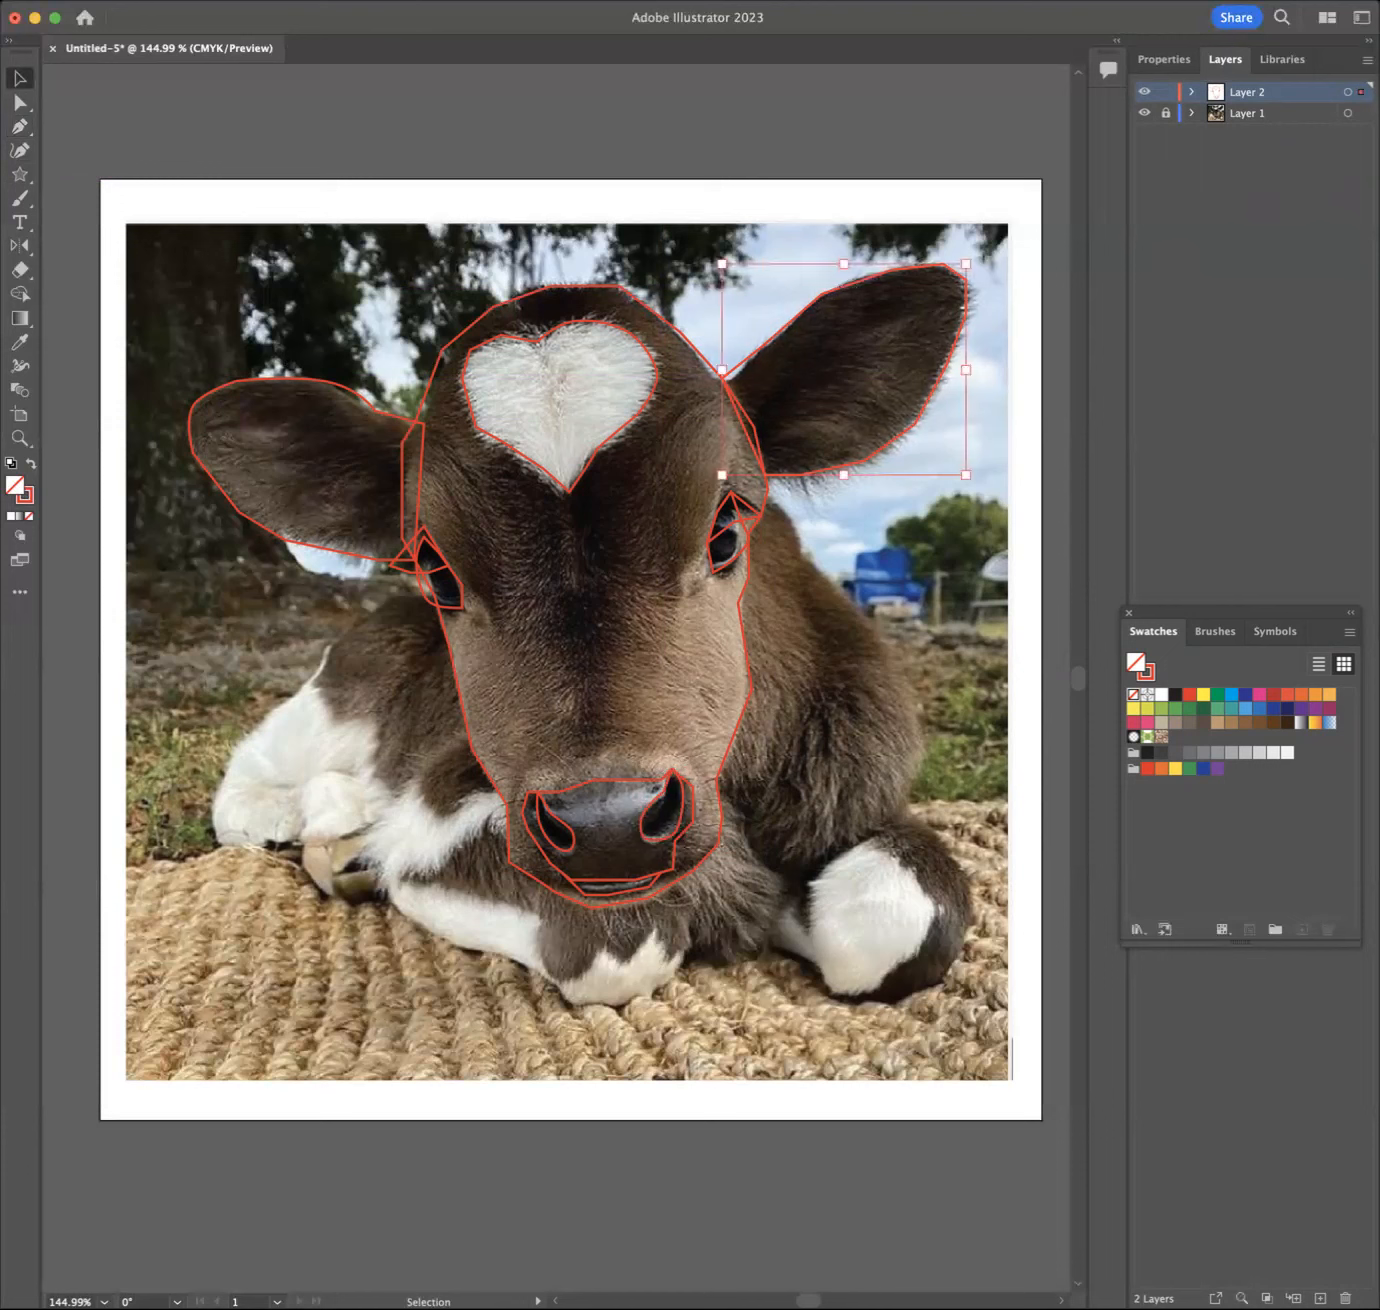
left_click(18, 345)
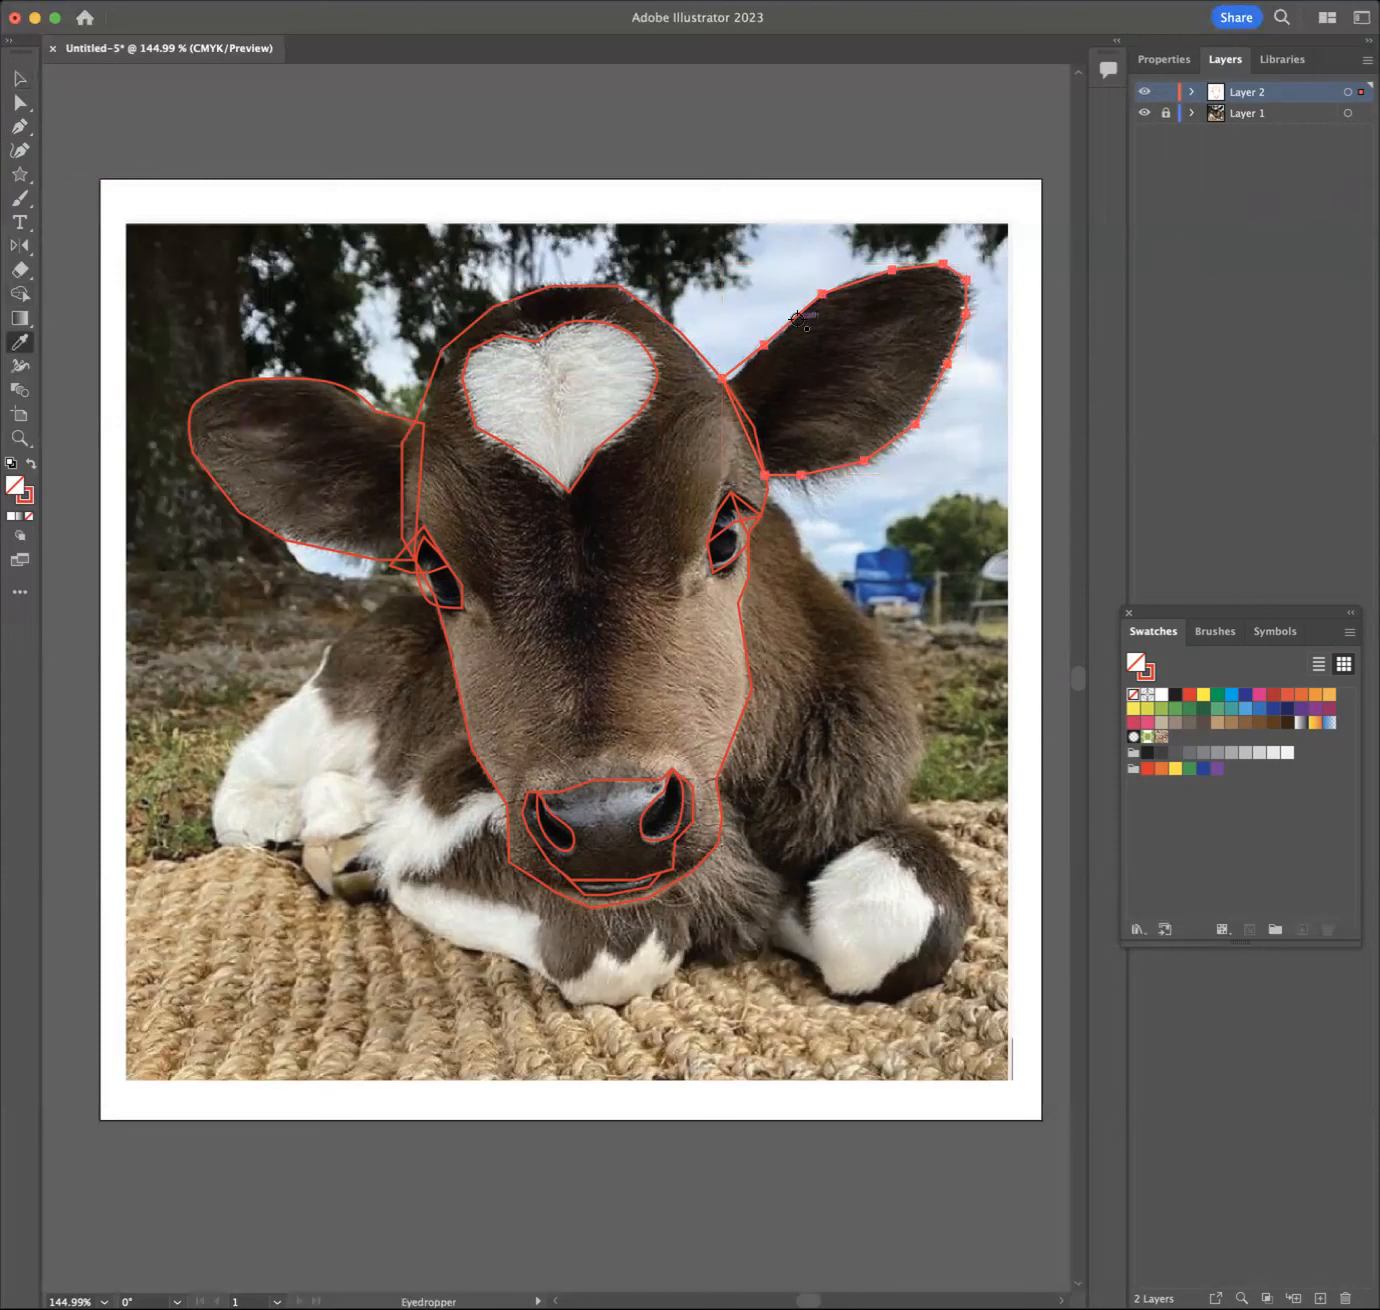
left_click(1162, 62)
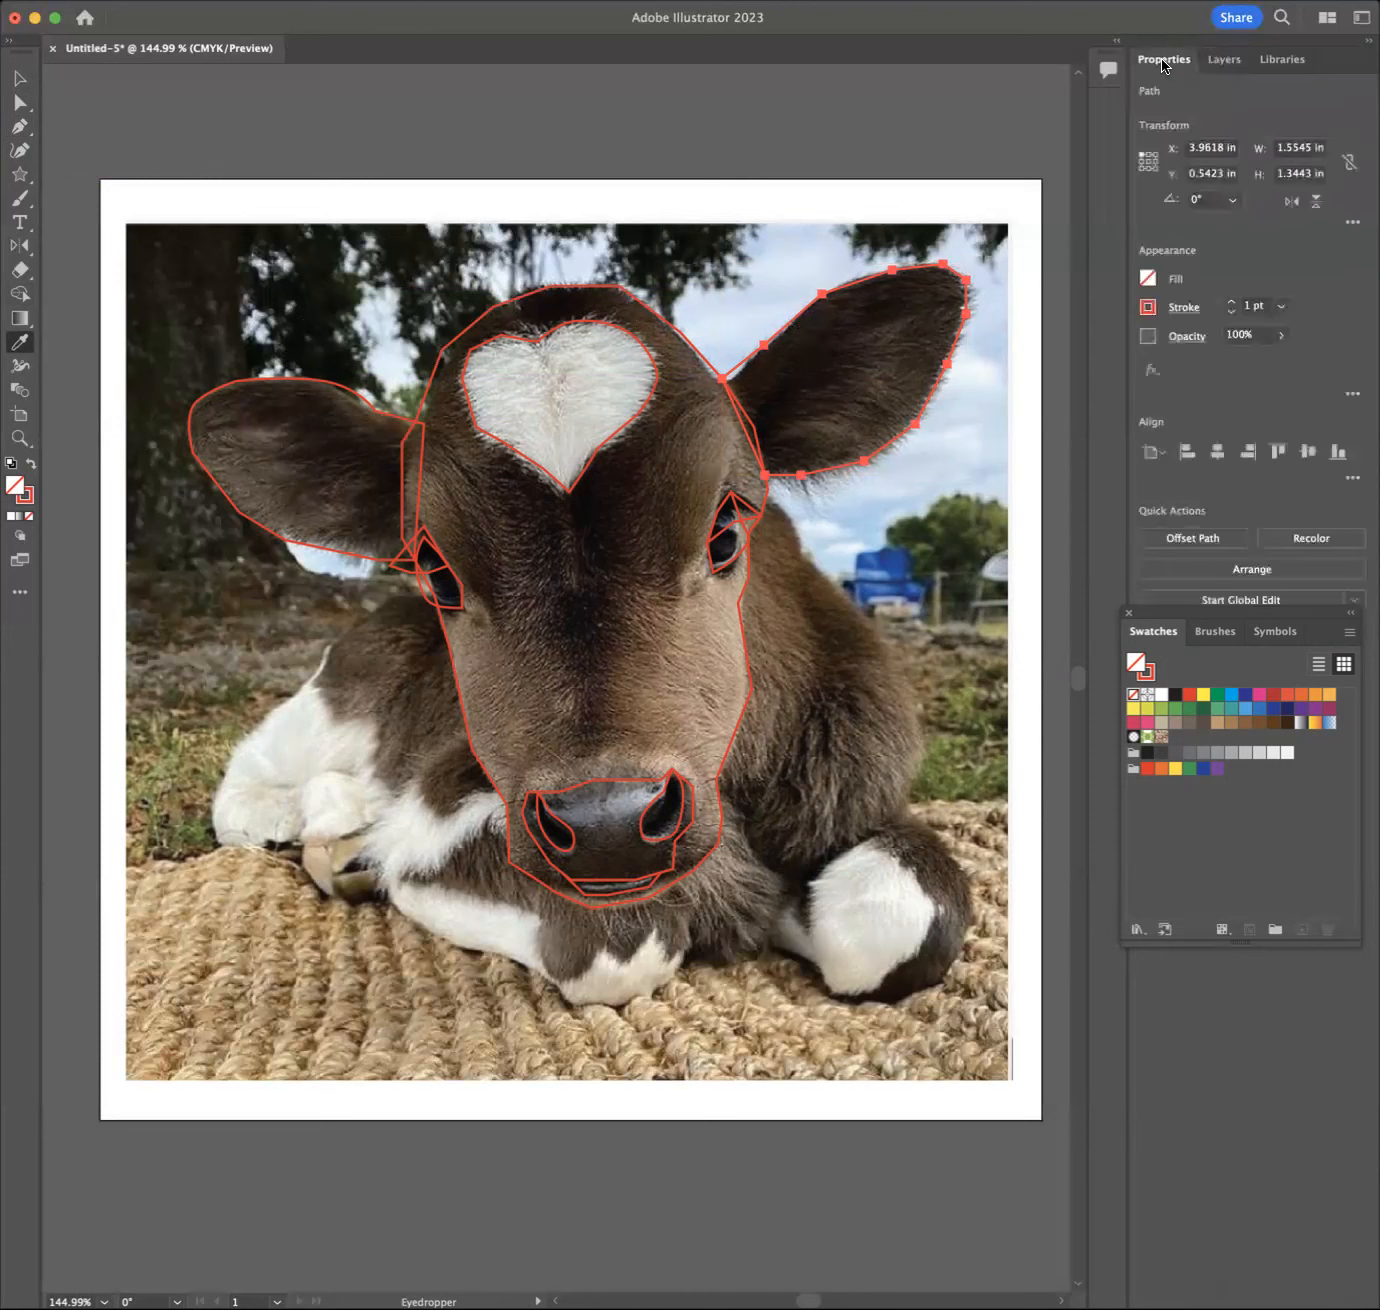
left_click(1147, 279)
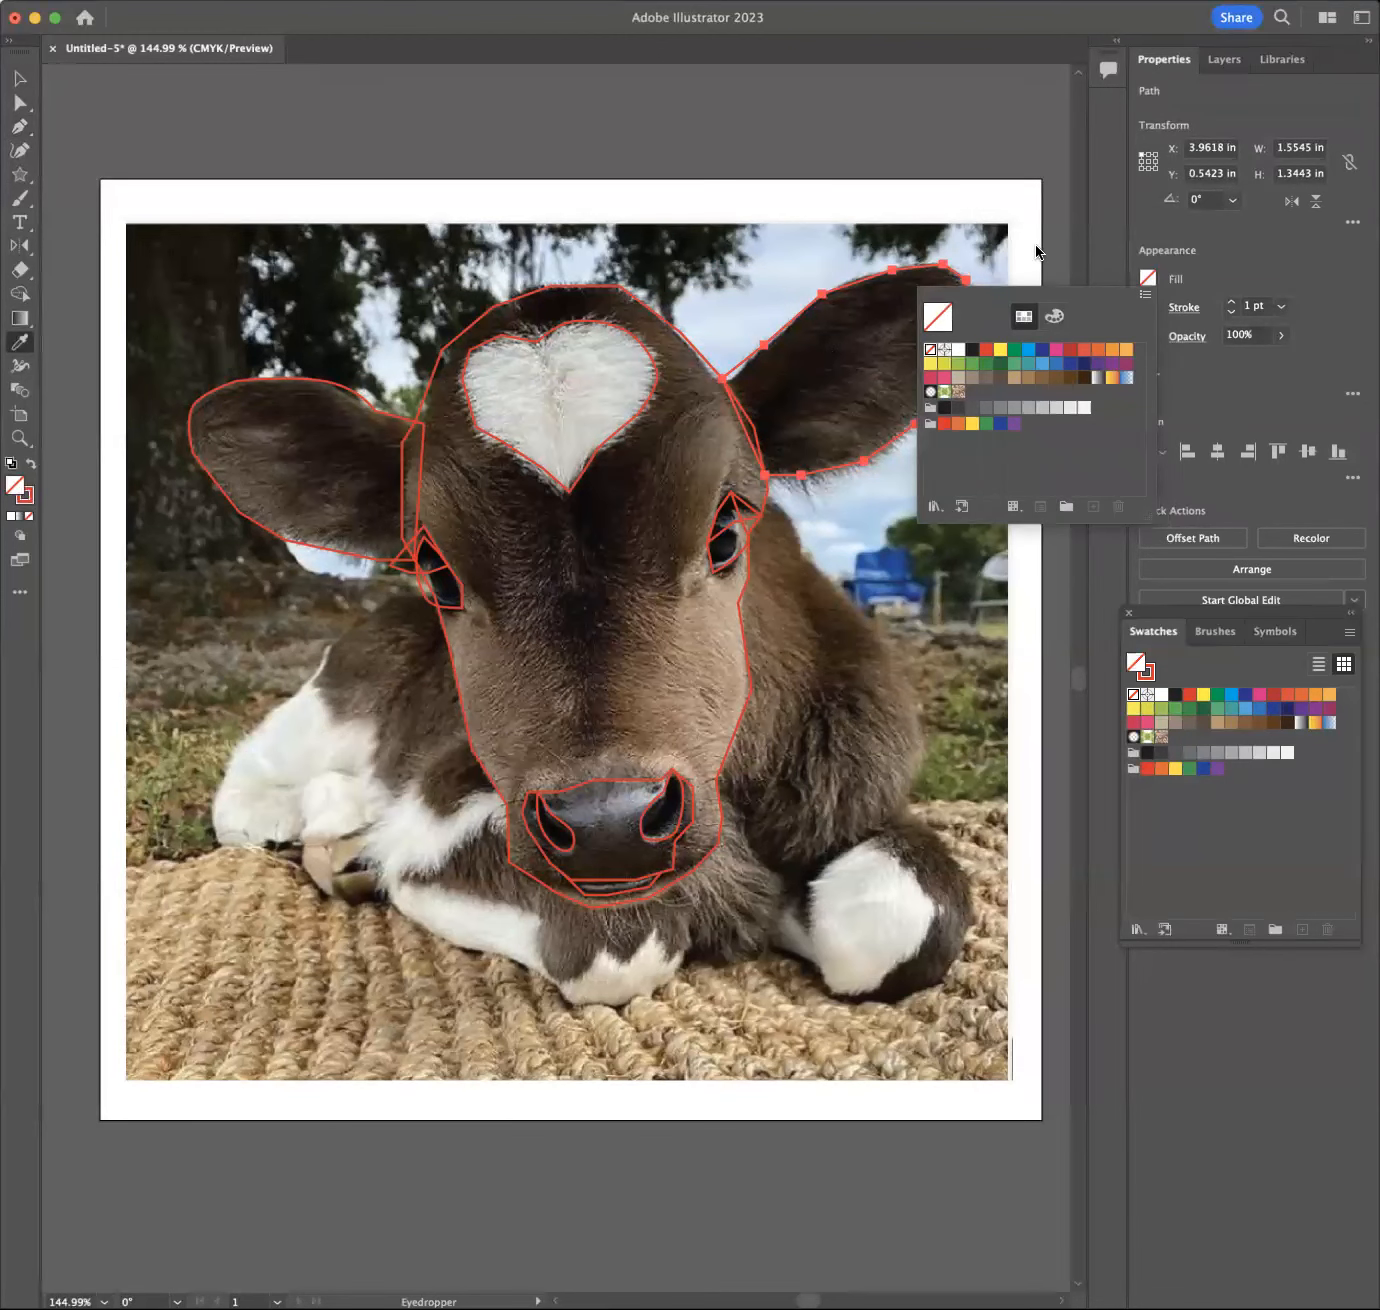
key("Escape")
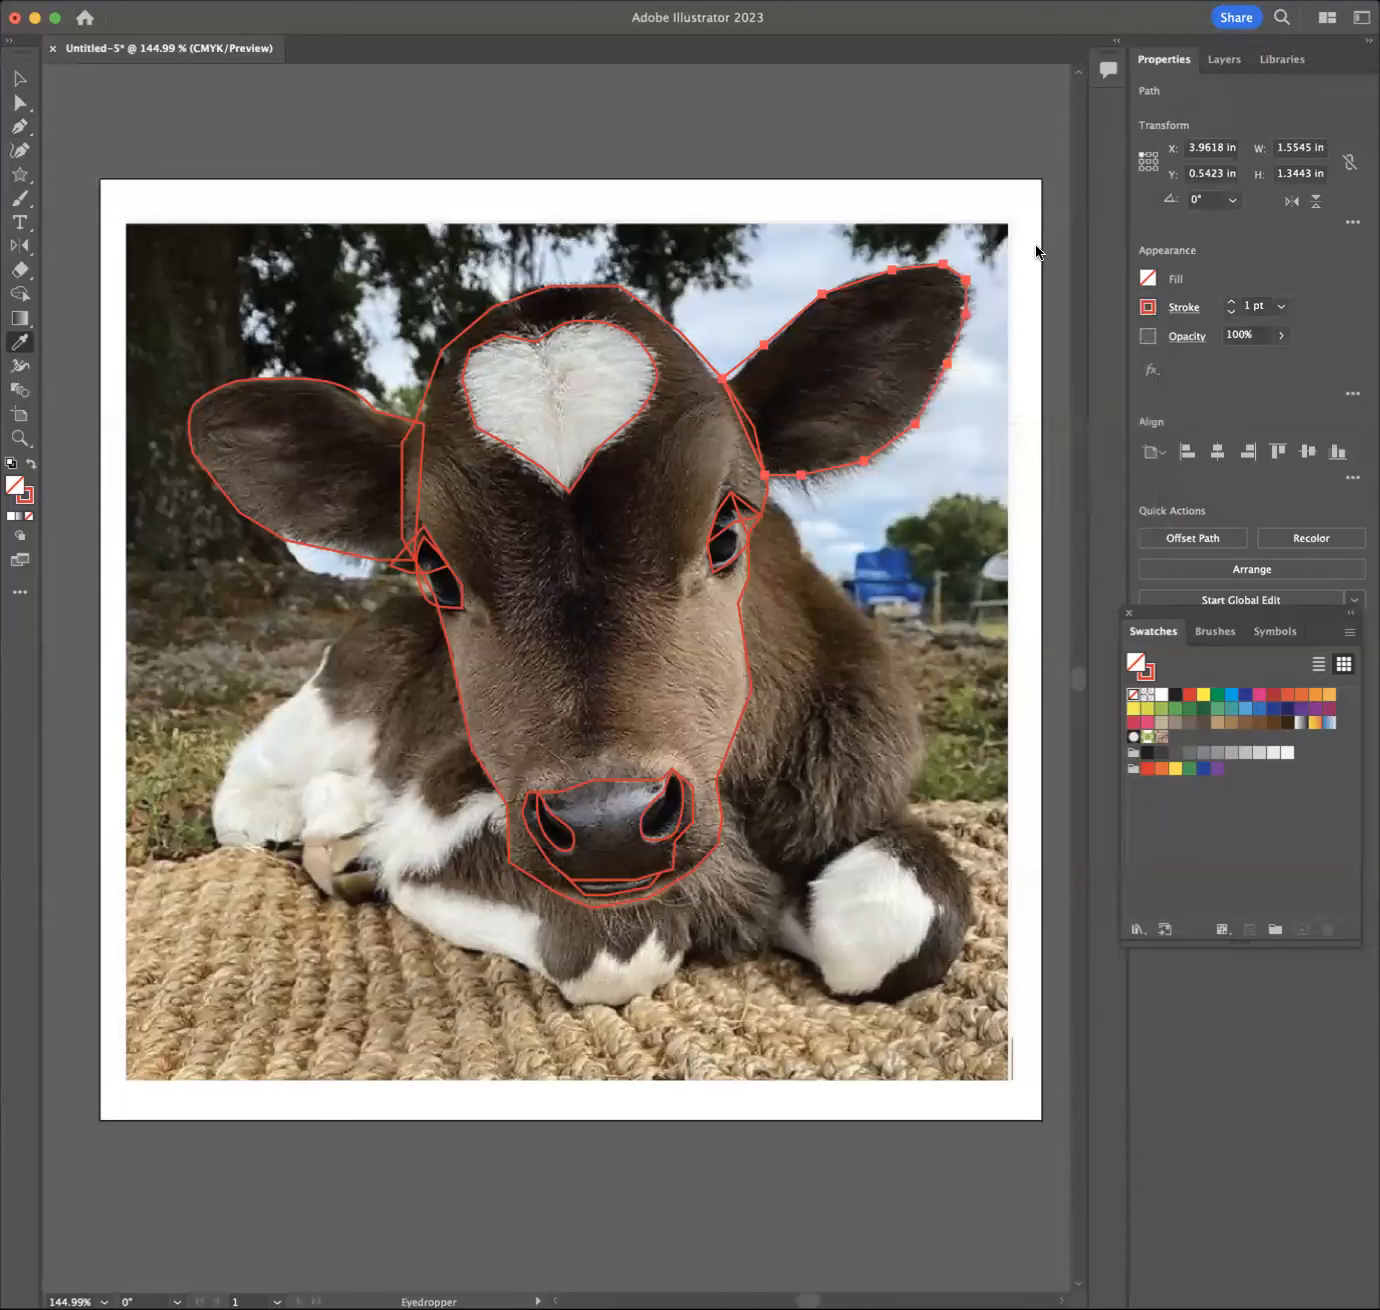
left_click(816, 365)
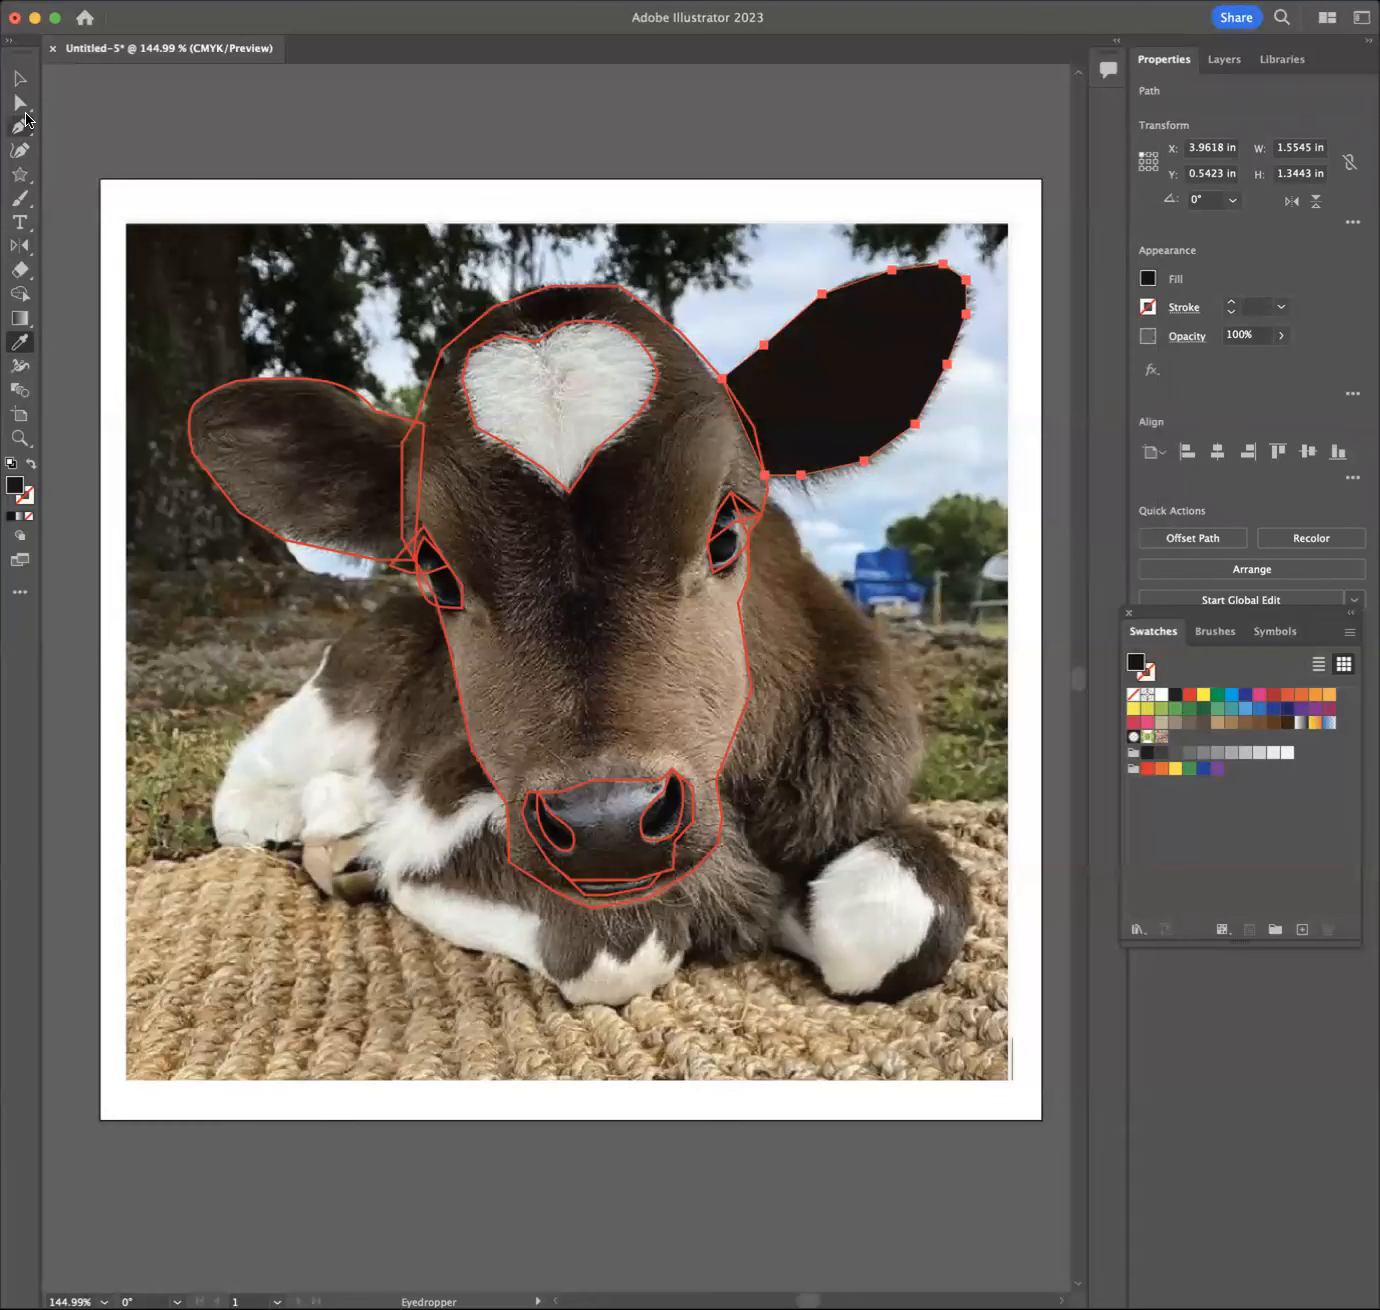
Step: Fill the left-hand ear path with the dark brown sampled from that ear's fur in the photo
left_click(20, 77)
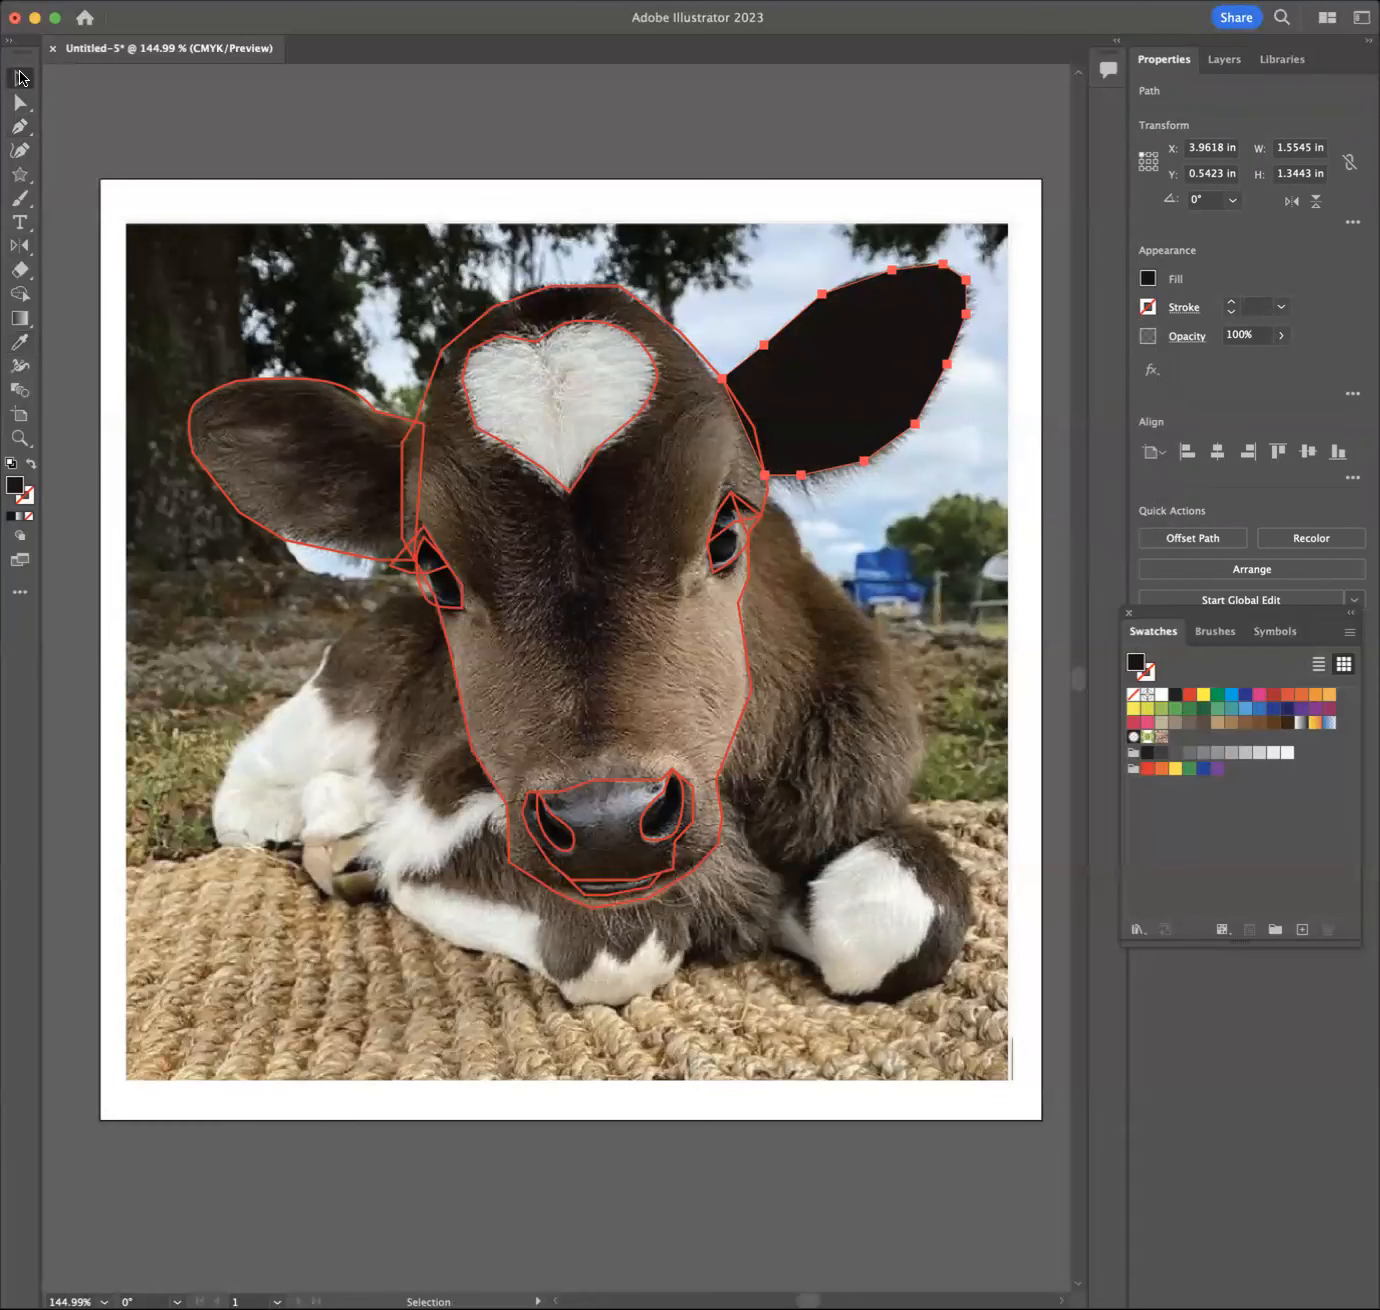
left_click(325, 384)
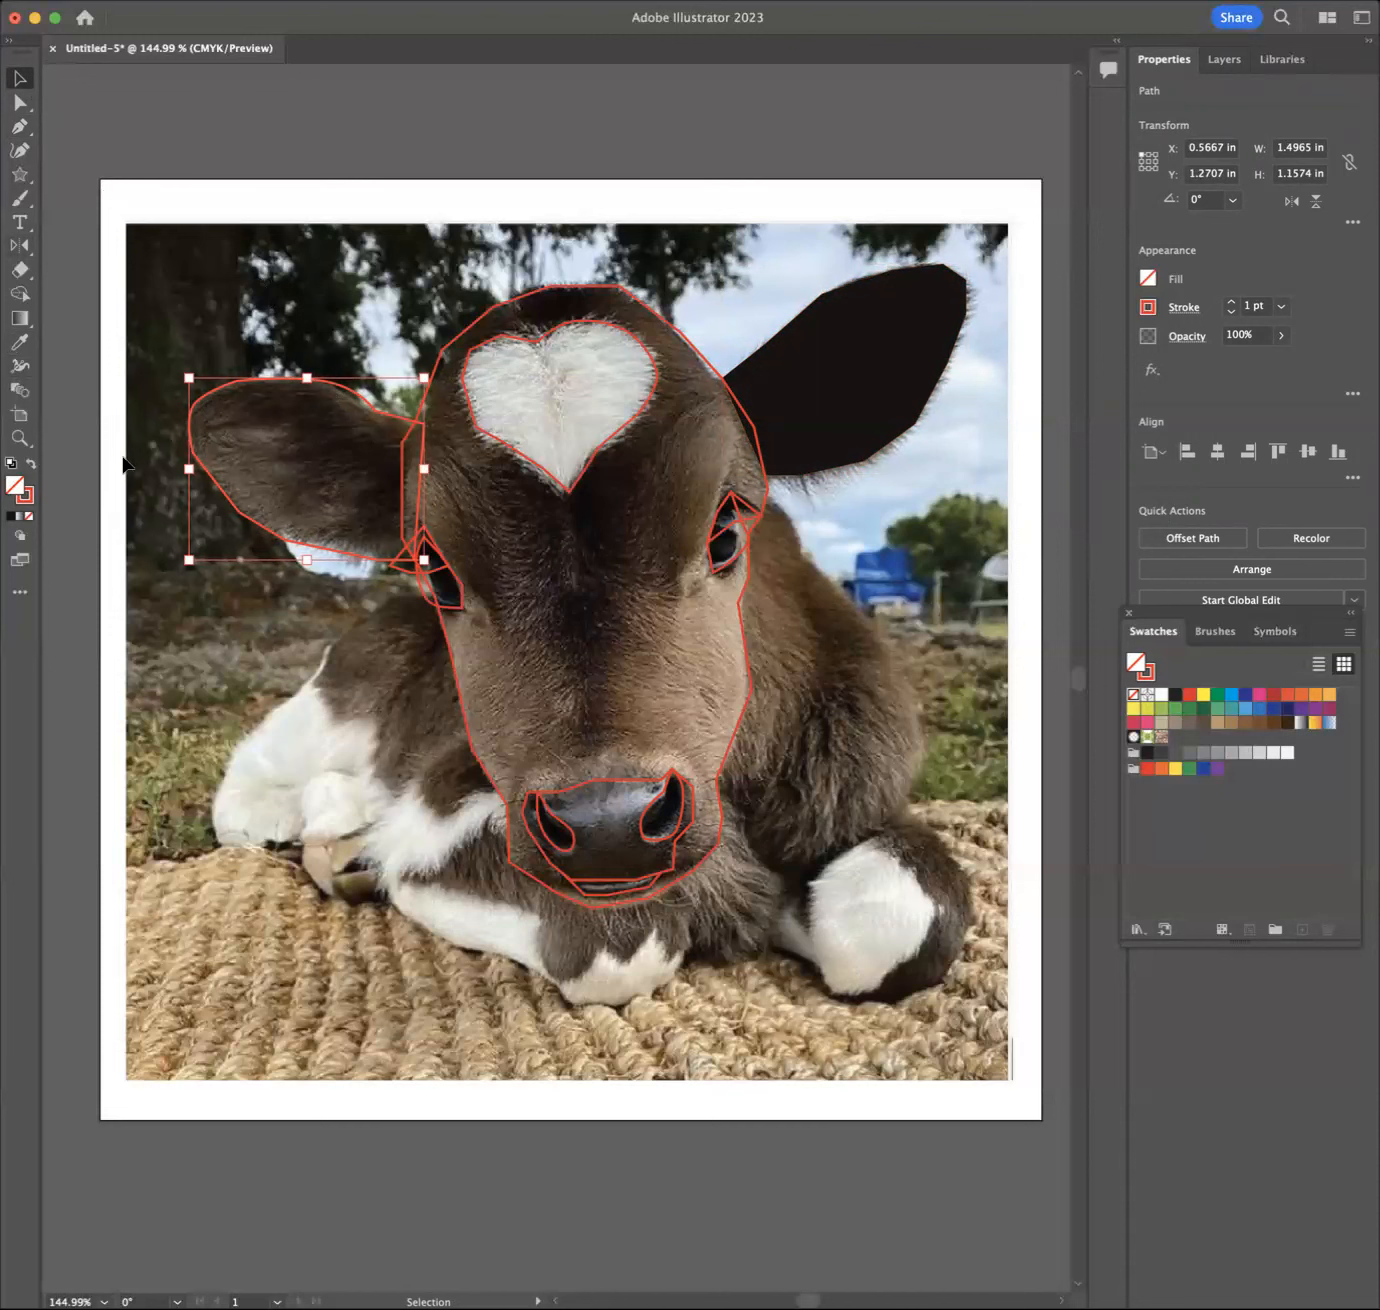
left_click(20, 342)
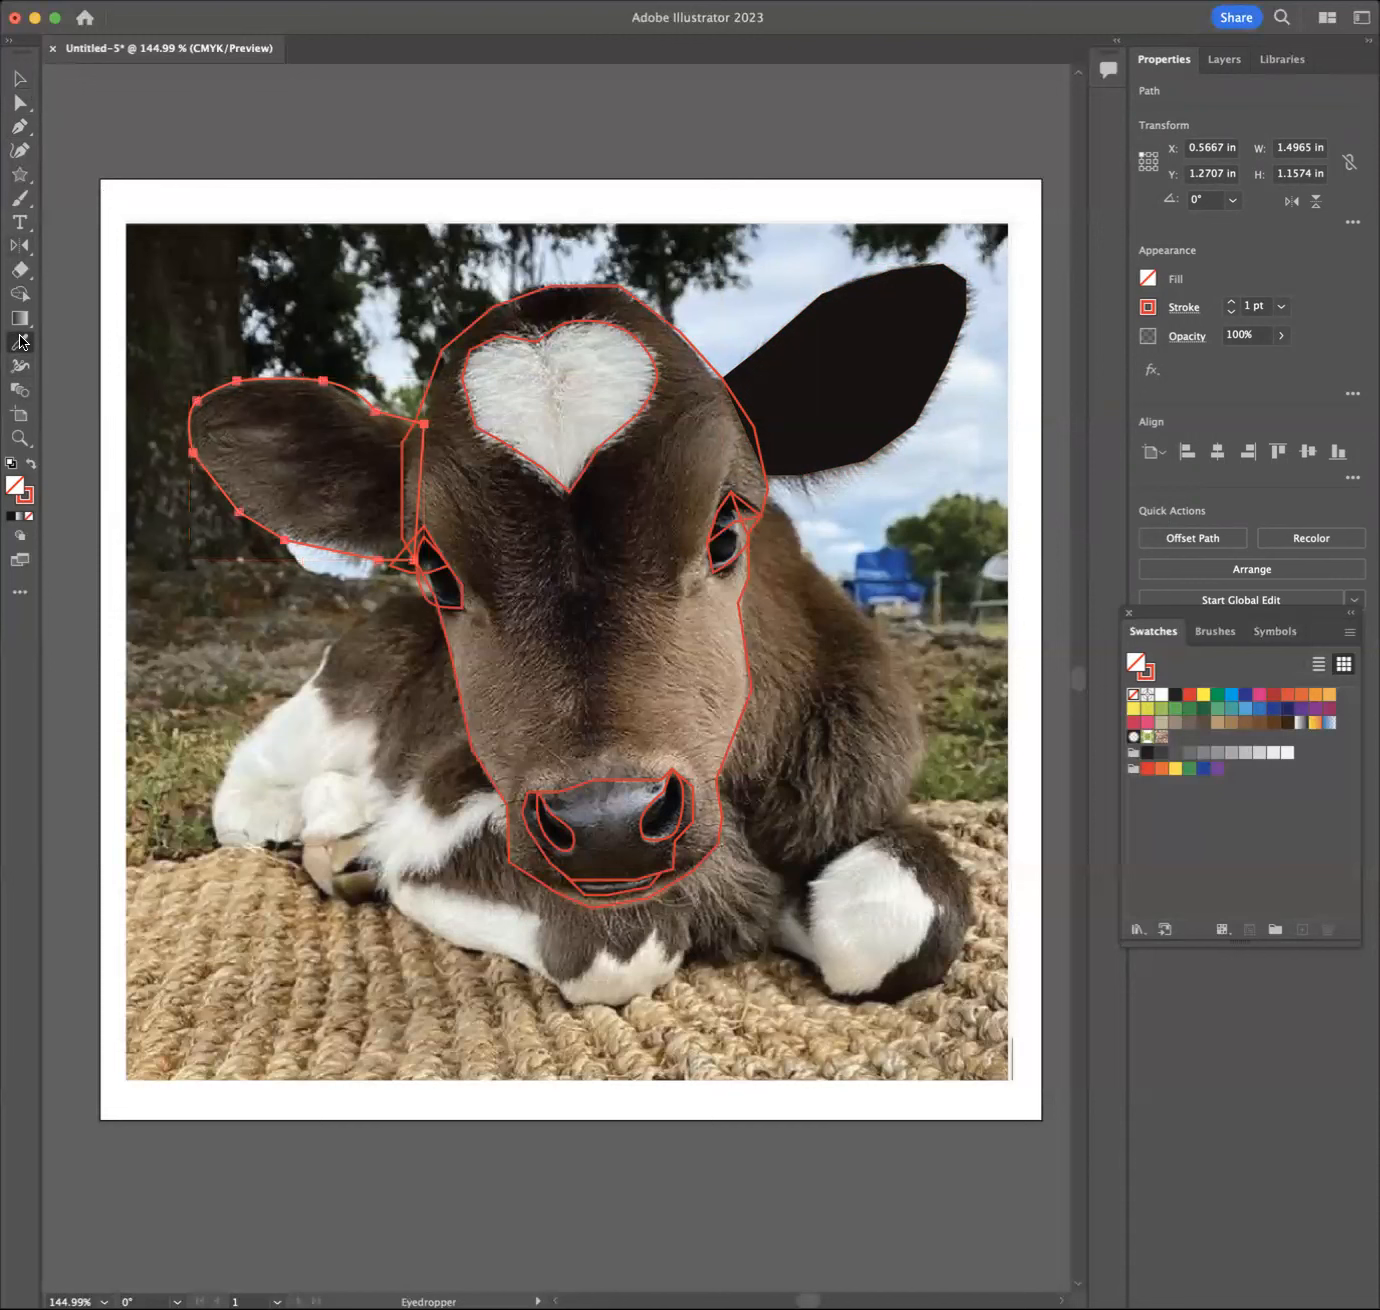
left_click(322, 438)
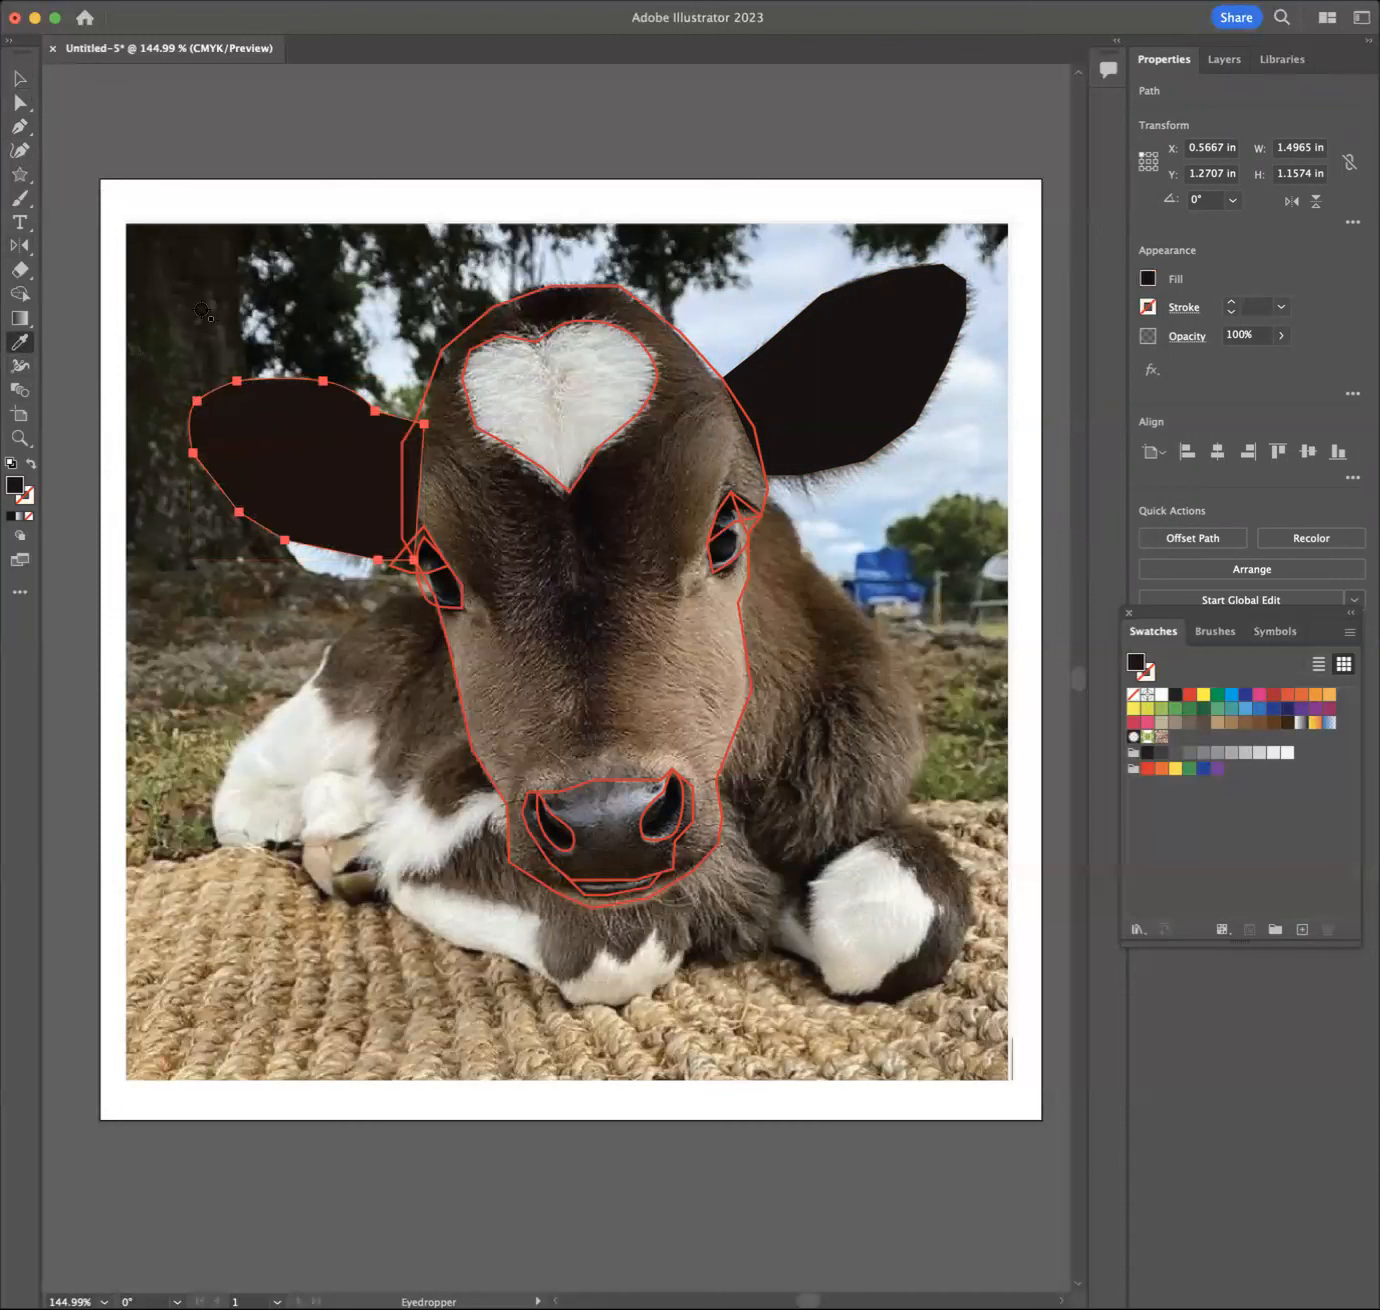
Step: Fill the eyelid shapes above both eyes with the Black swatch
left_click(14, 80)
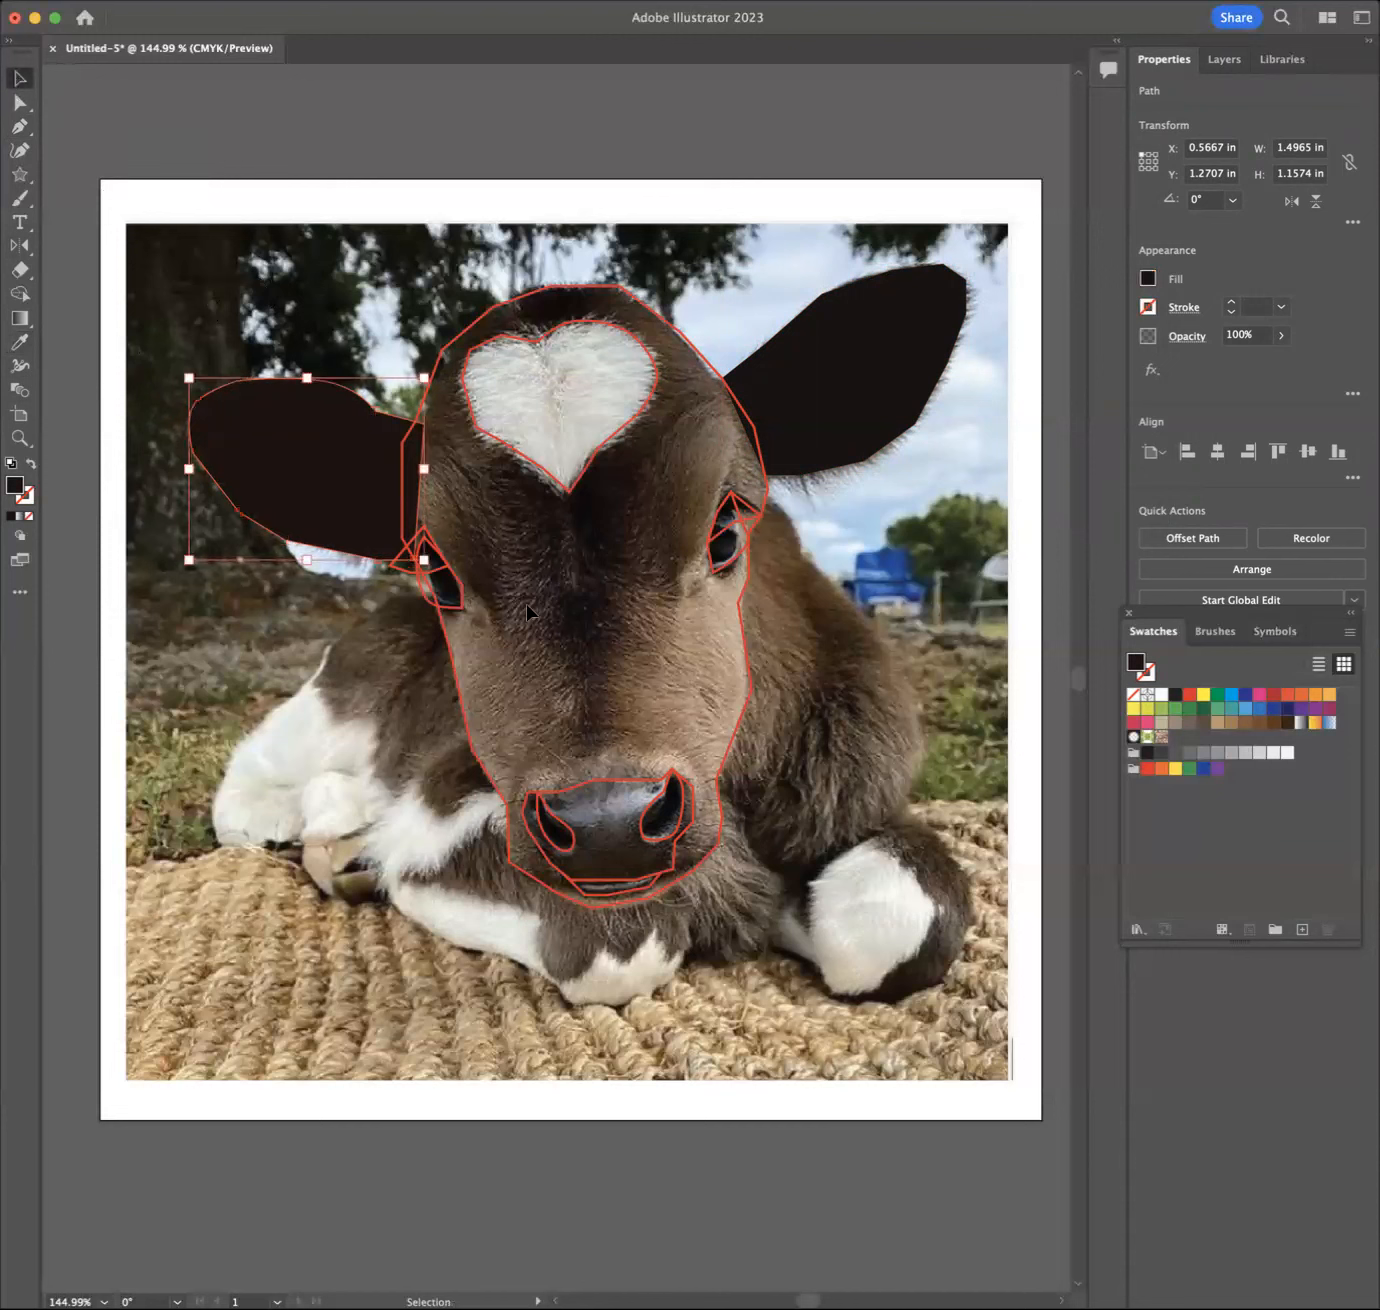
left_click(402, 572)
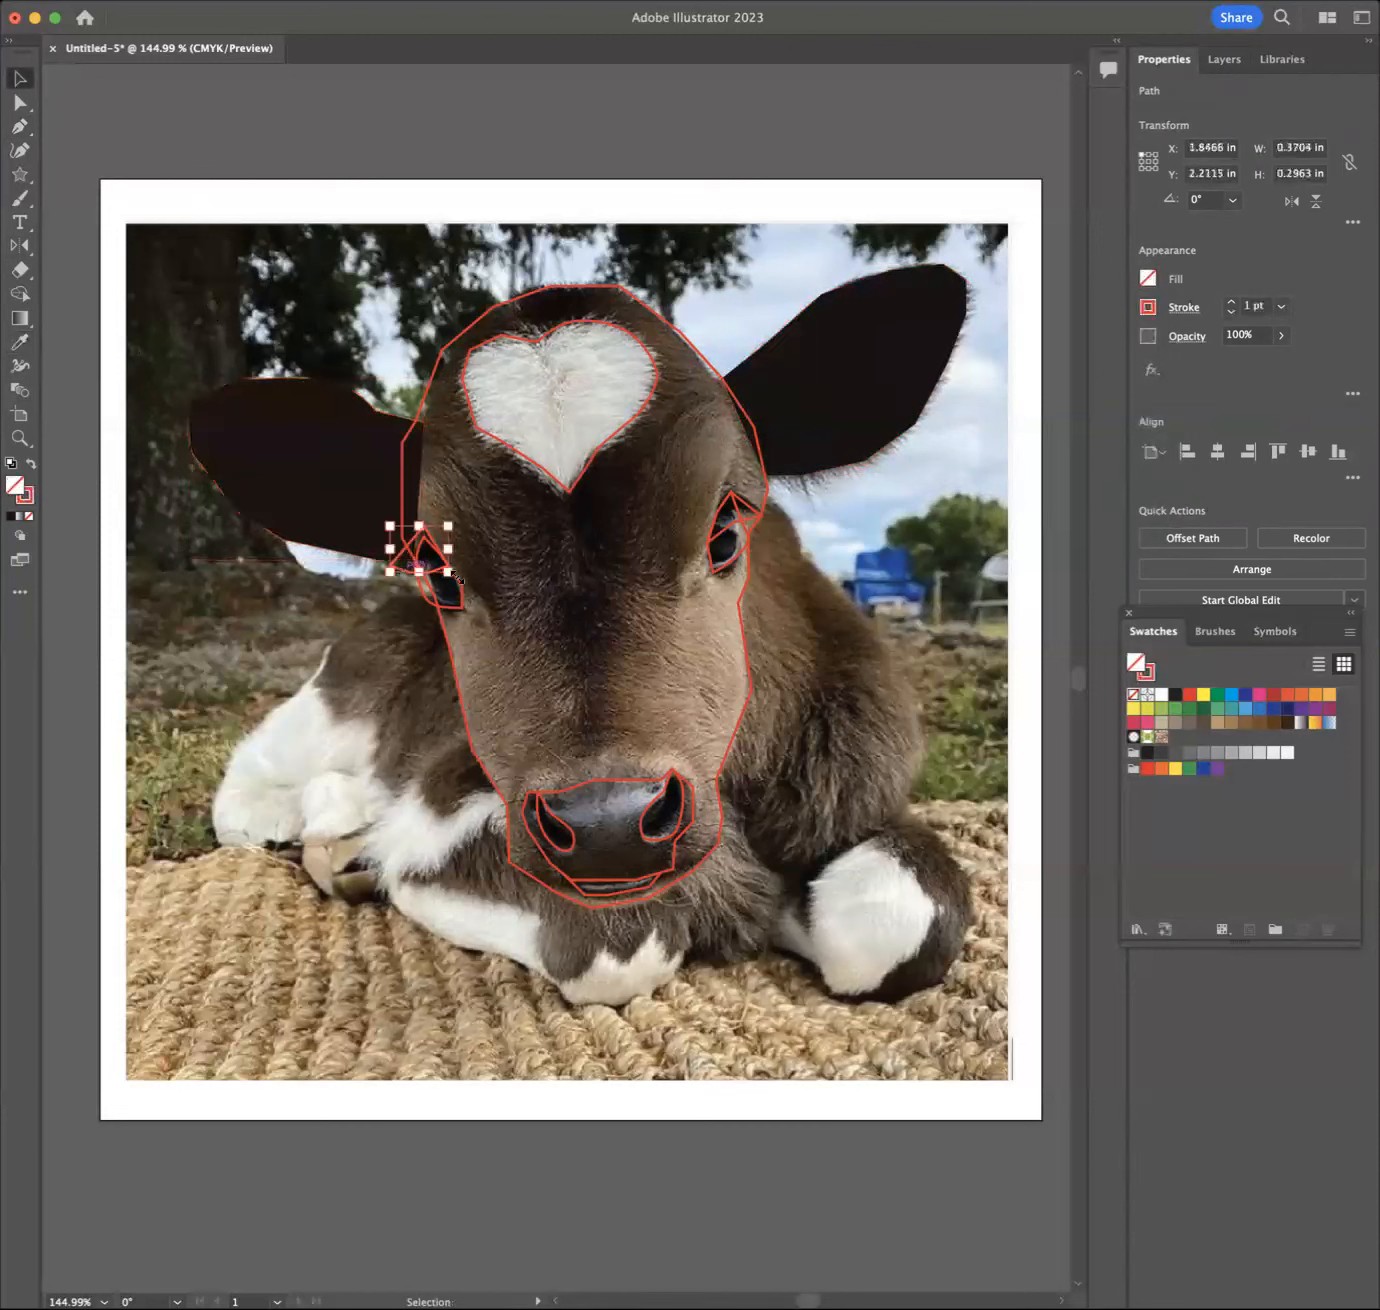
left_click(1174, 697)
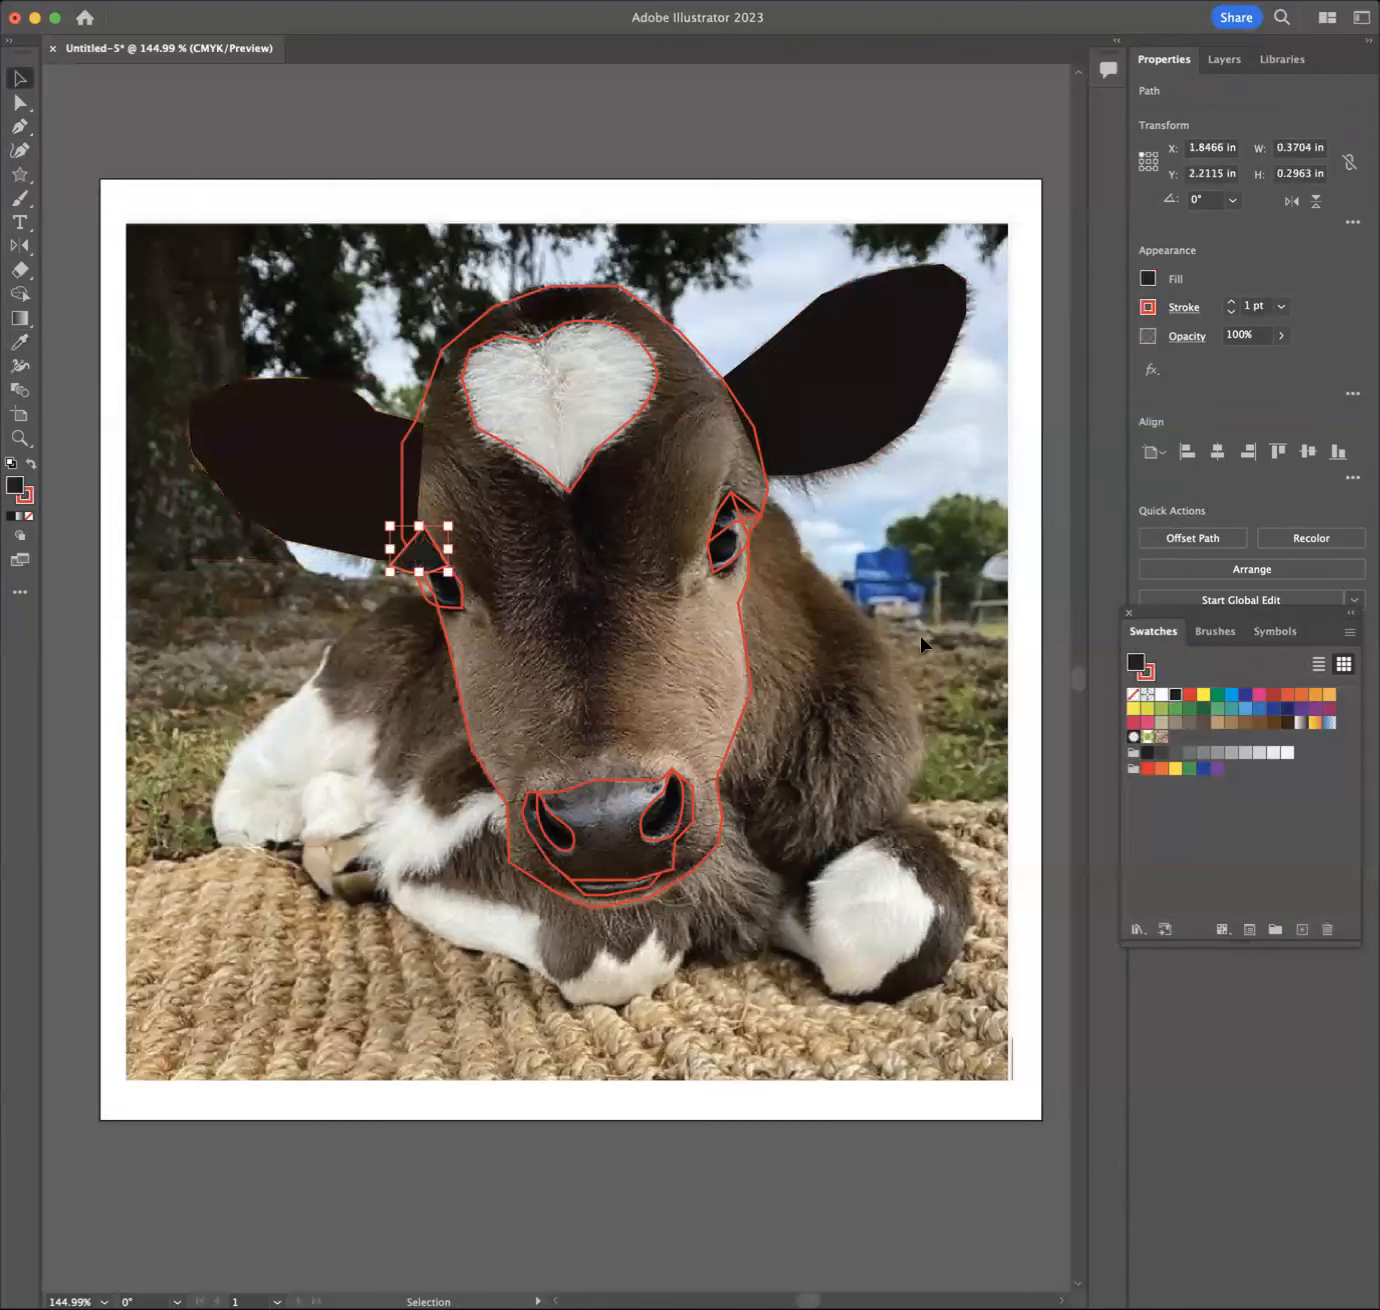
left_click(746, 515)
left_click(1175, 694)
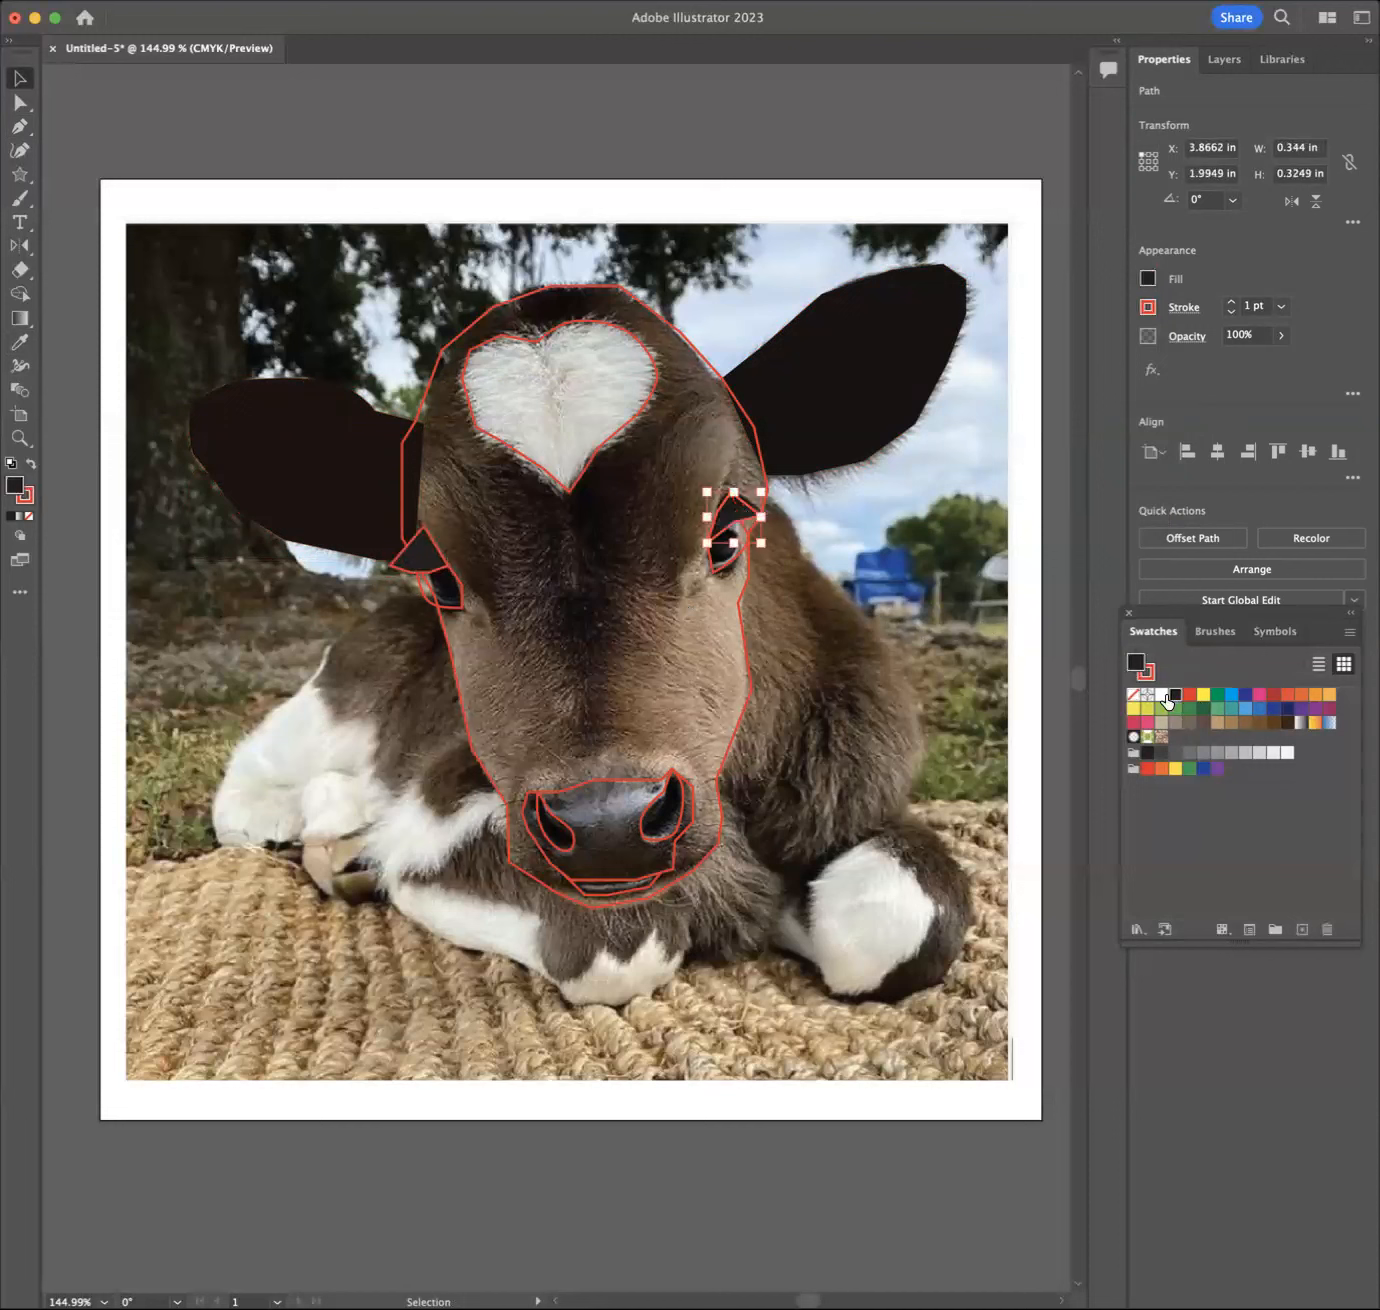
Step: Fill the left-hand and right-hand eye shapes with the Black swatch, keeping their red strokes
left_click(449, 606)
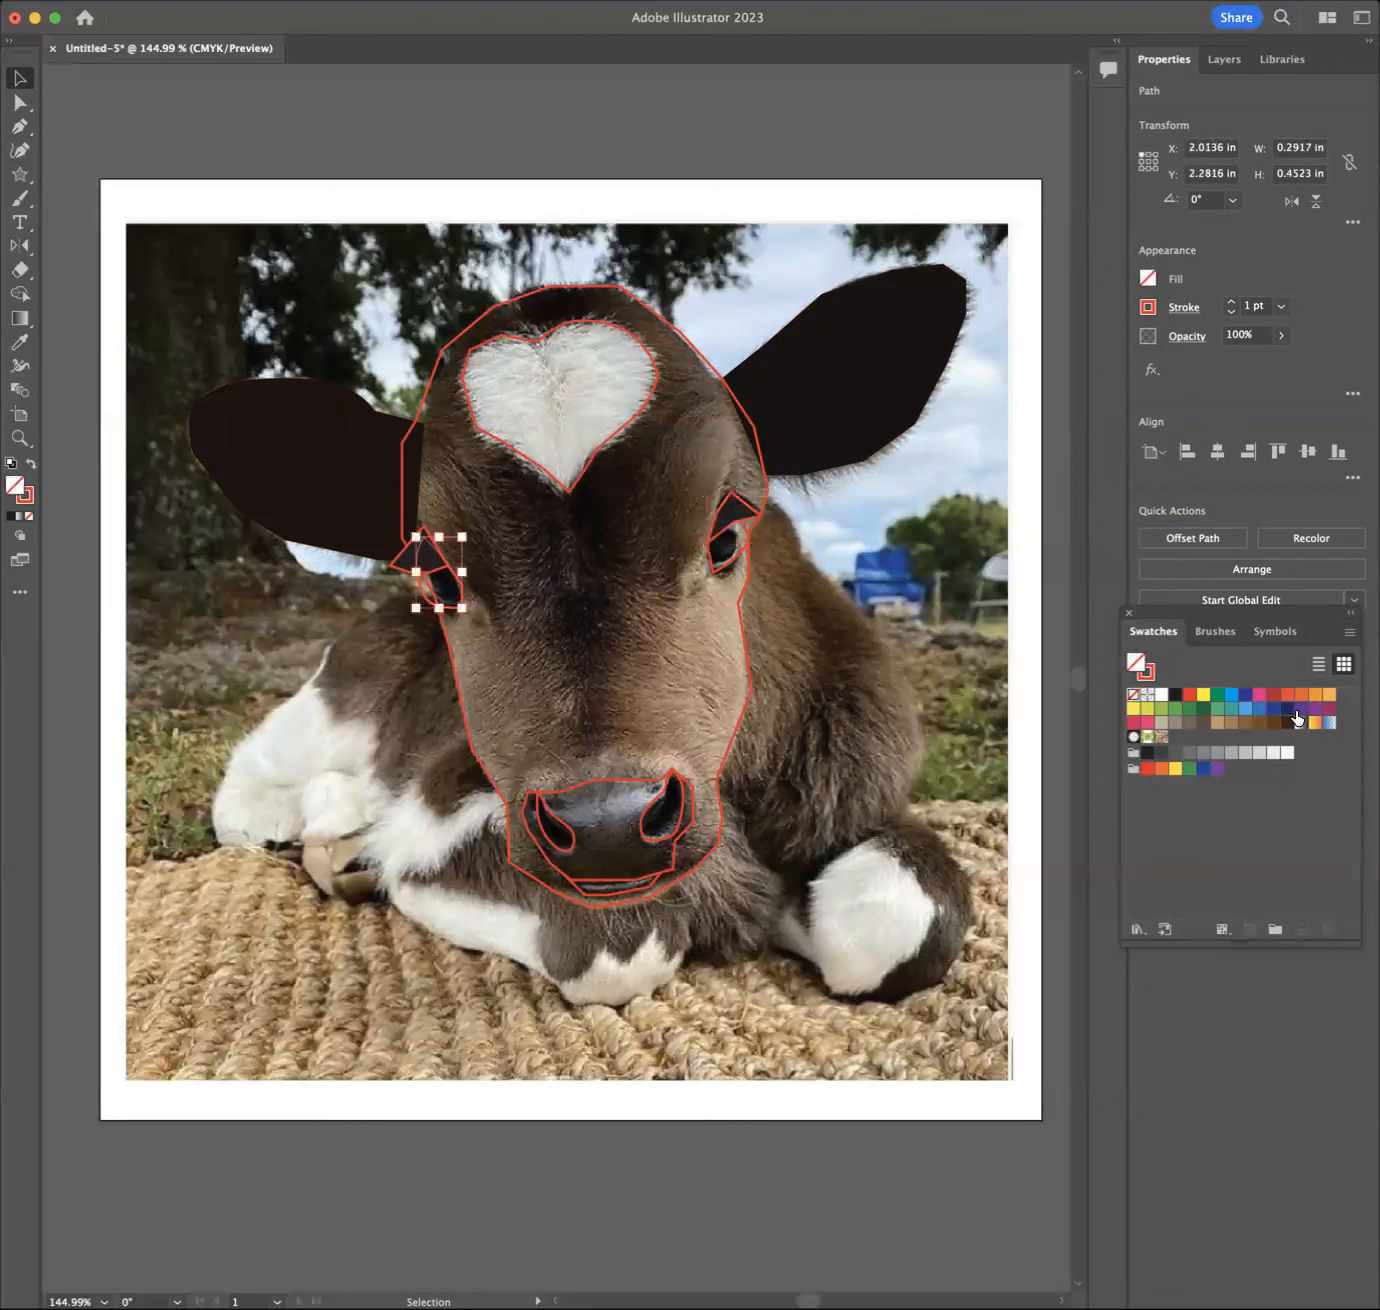
left_click(1174, 695)
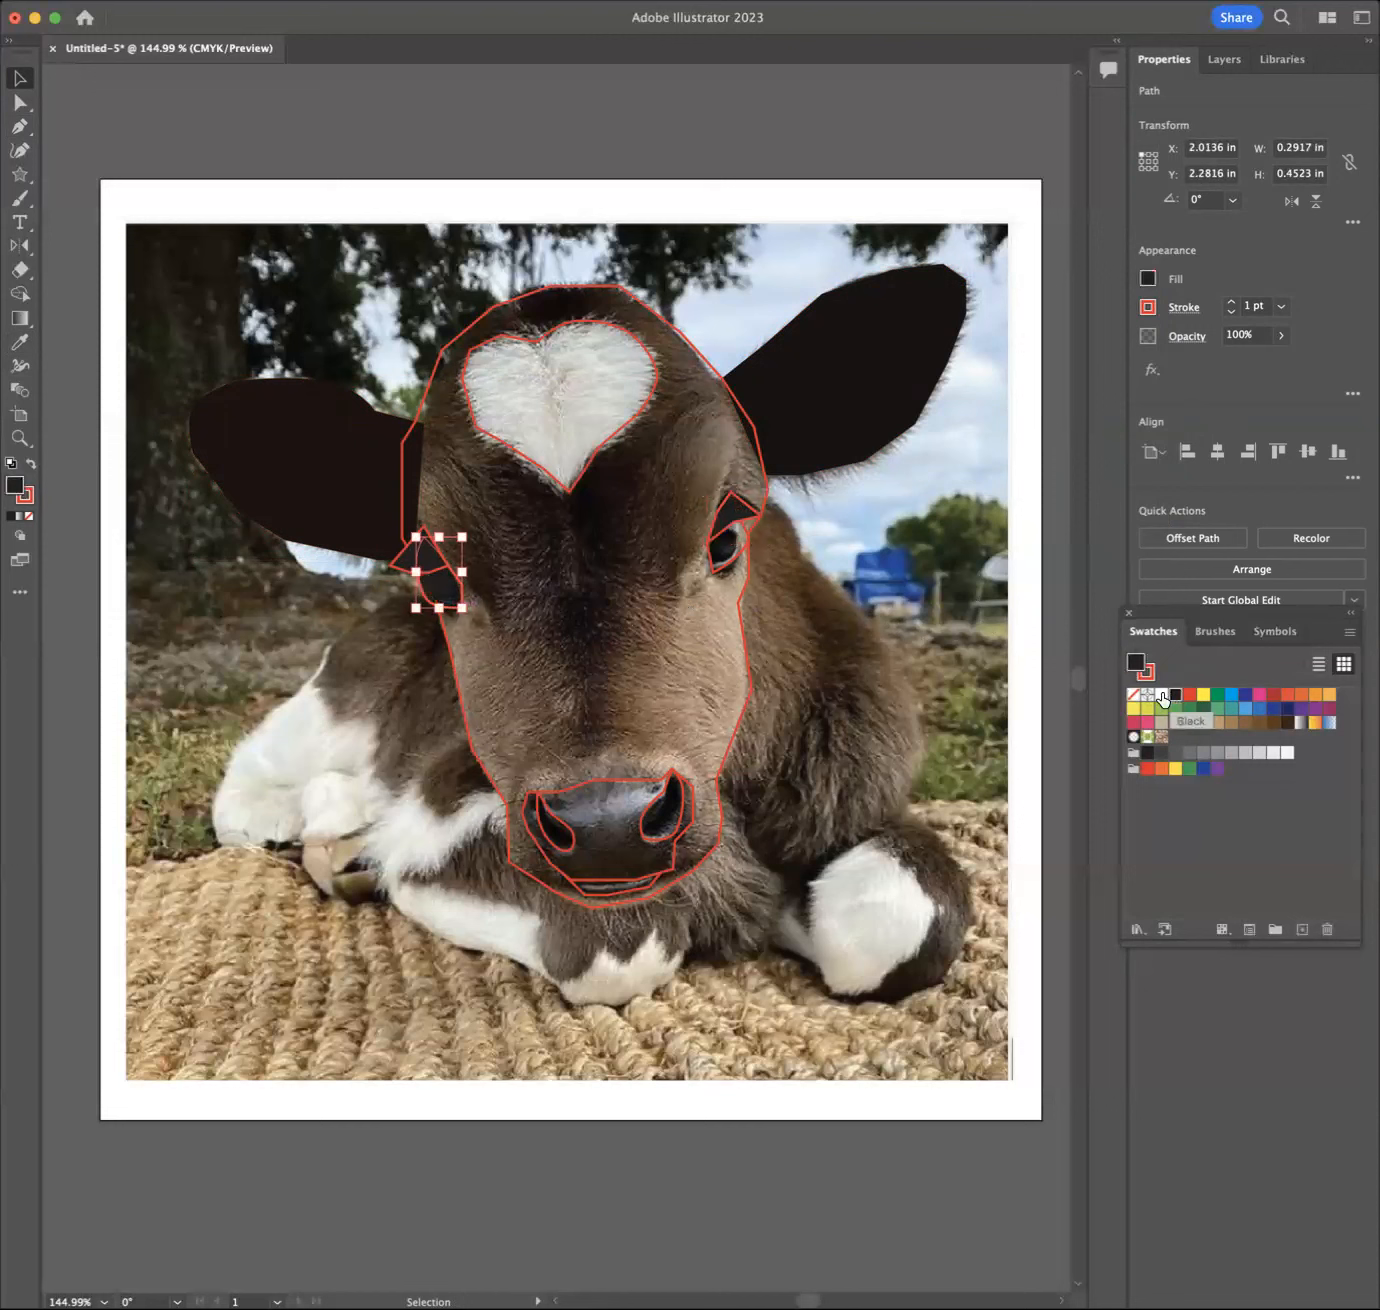
left_click(739, 565)
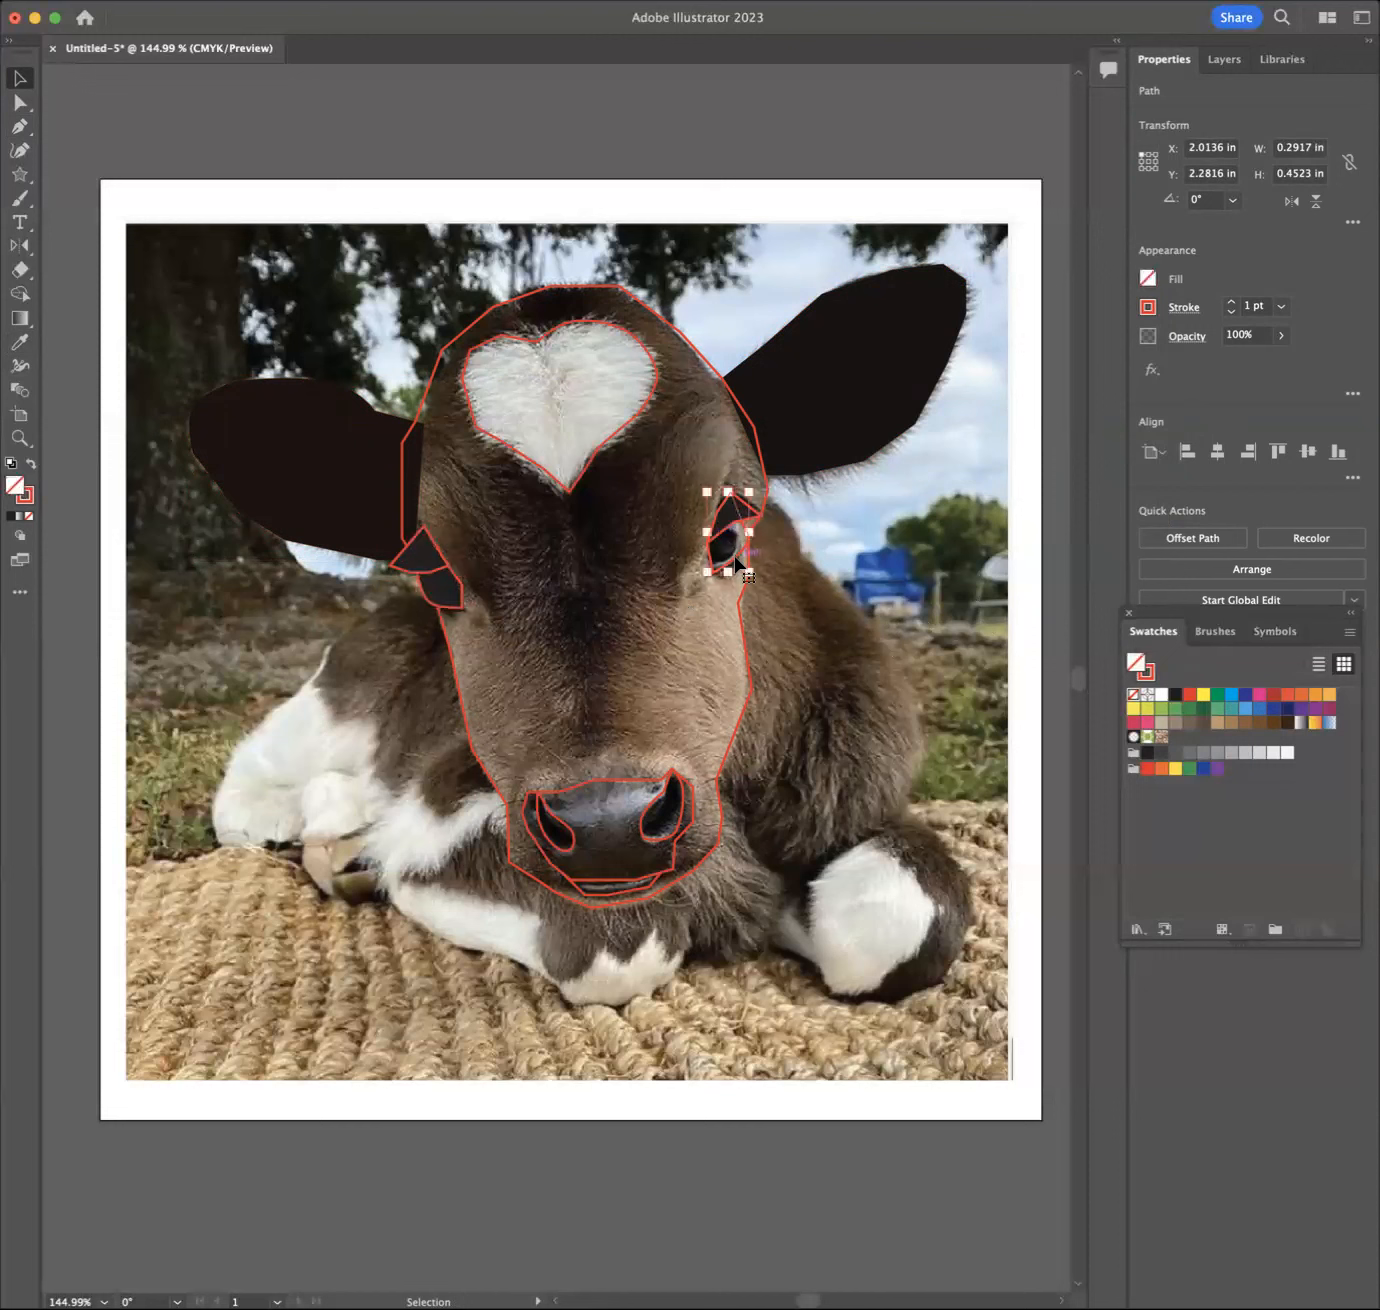
left_click(1160, 703)
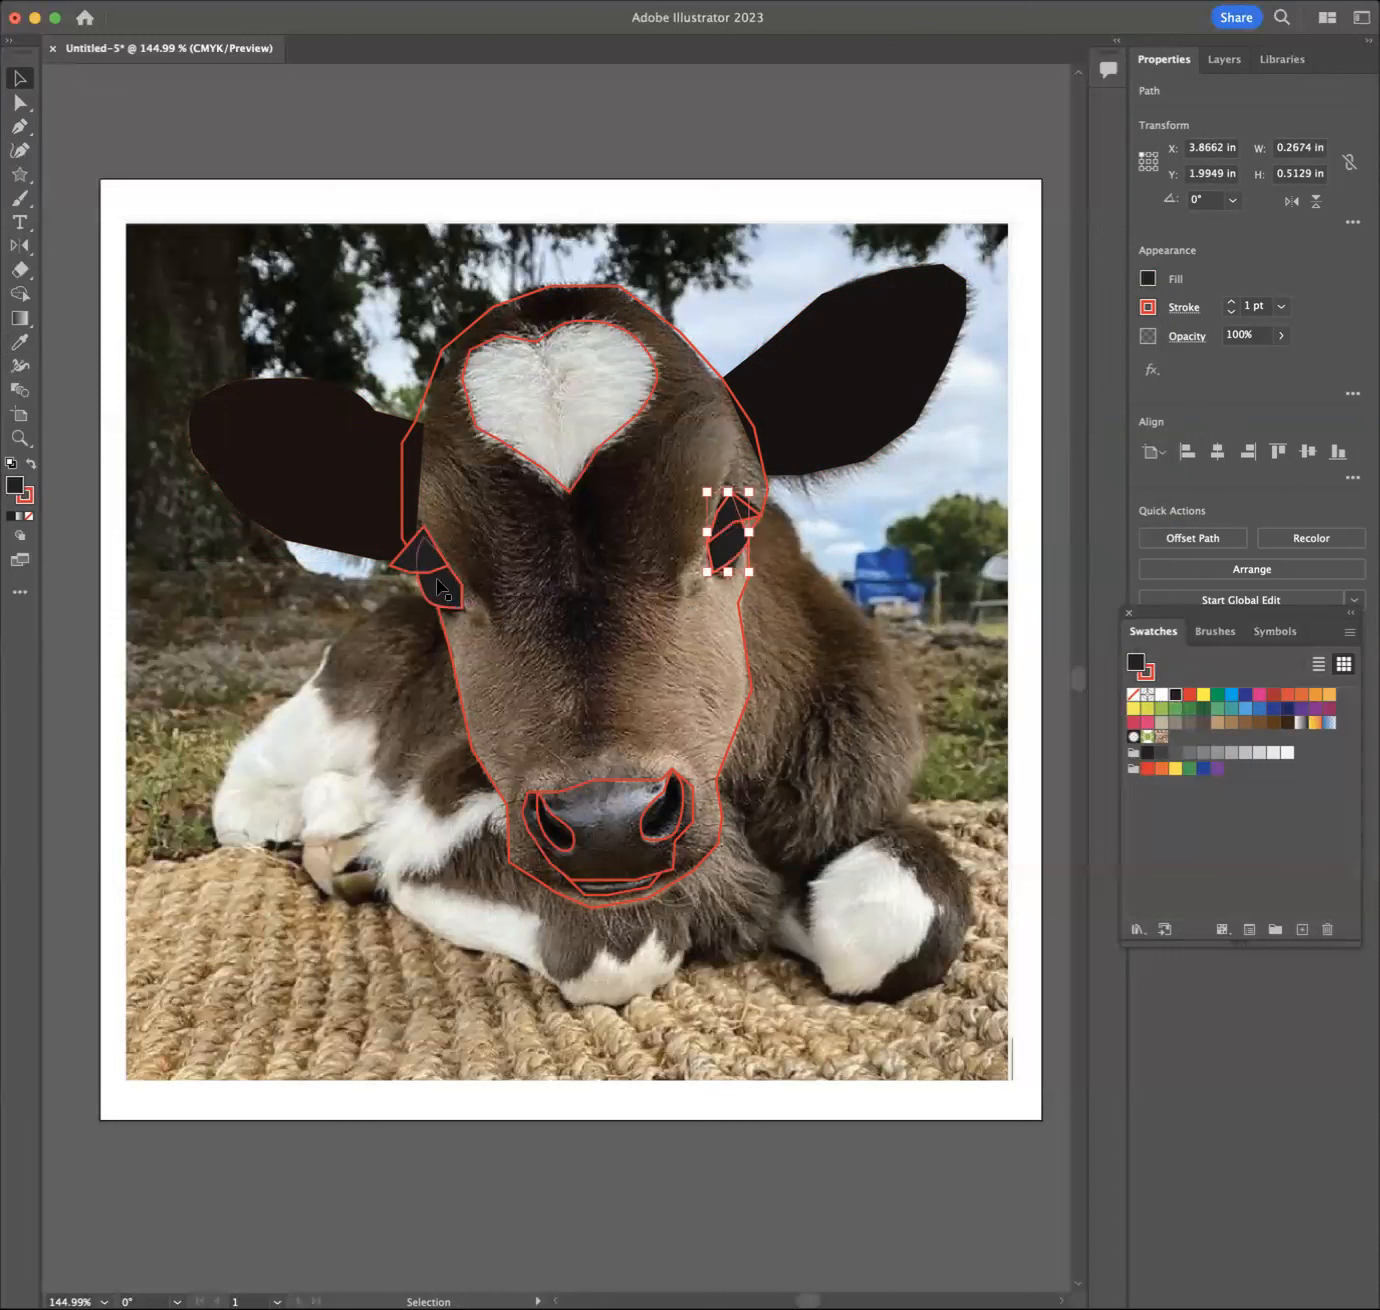
Step: Fill both eyelid shapes above the eyes with the darkest brown swatch
left_click(407, 567)
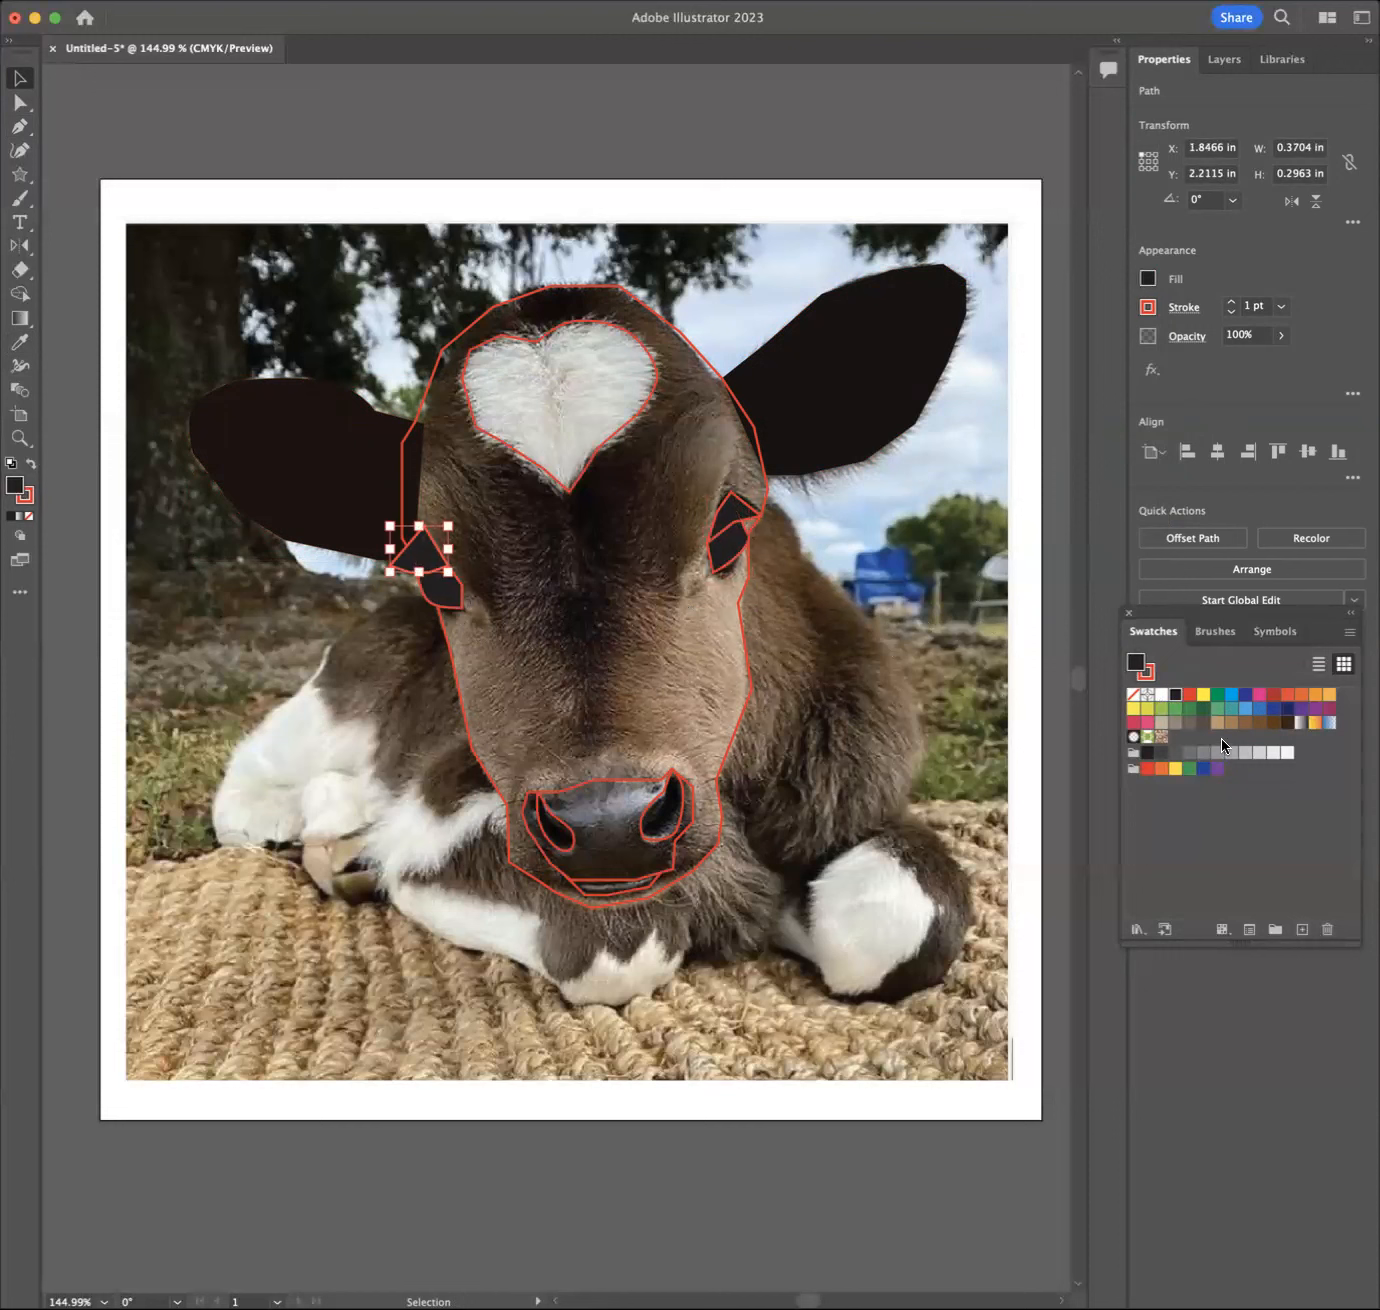
left_click(1286, 724)
left_click(739, 512)
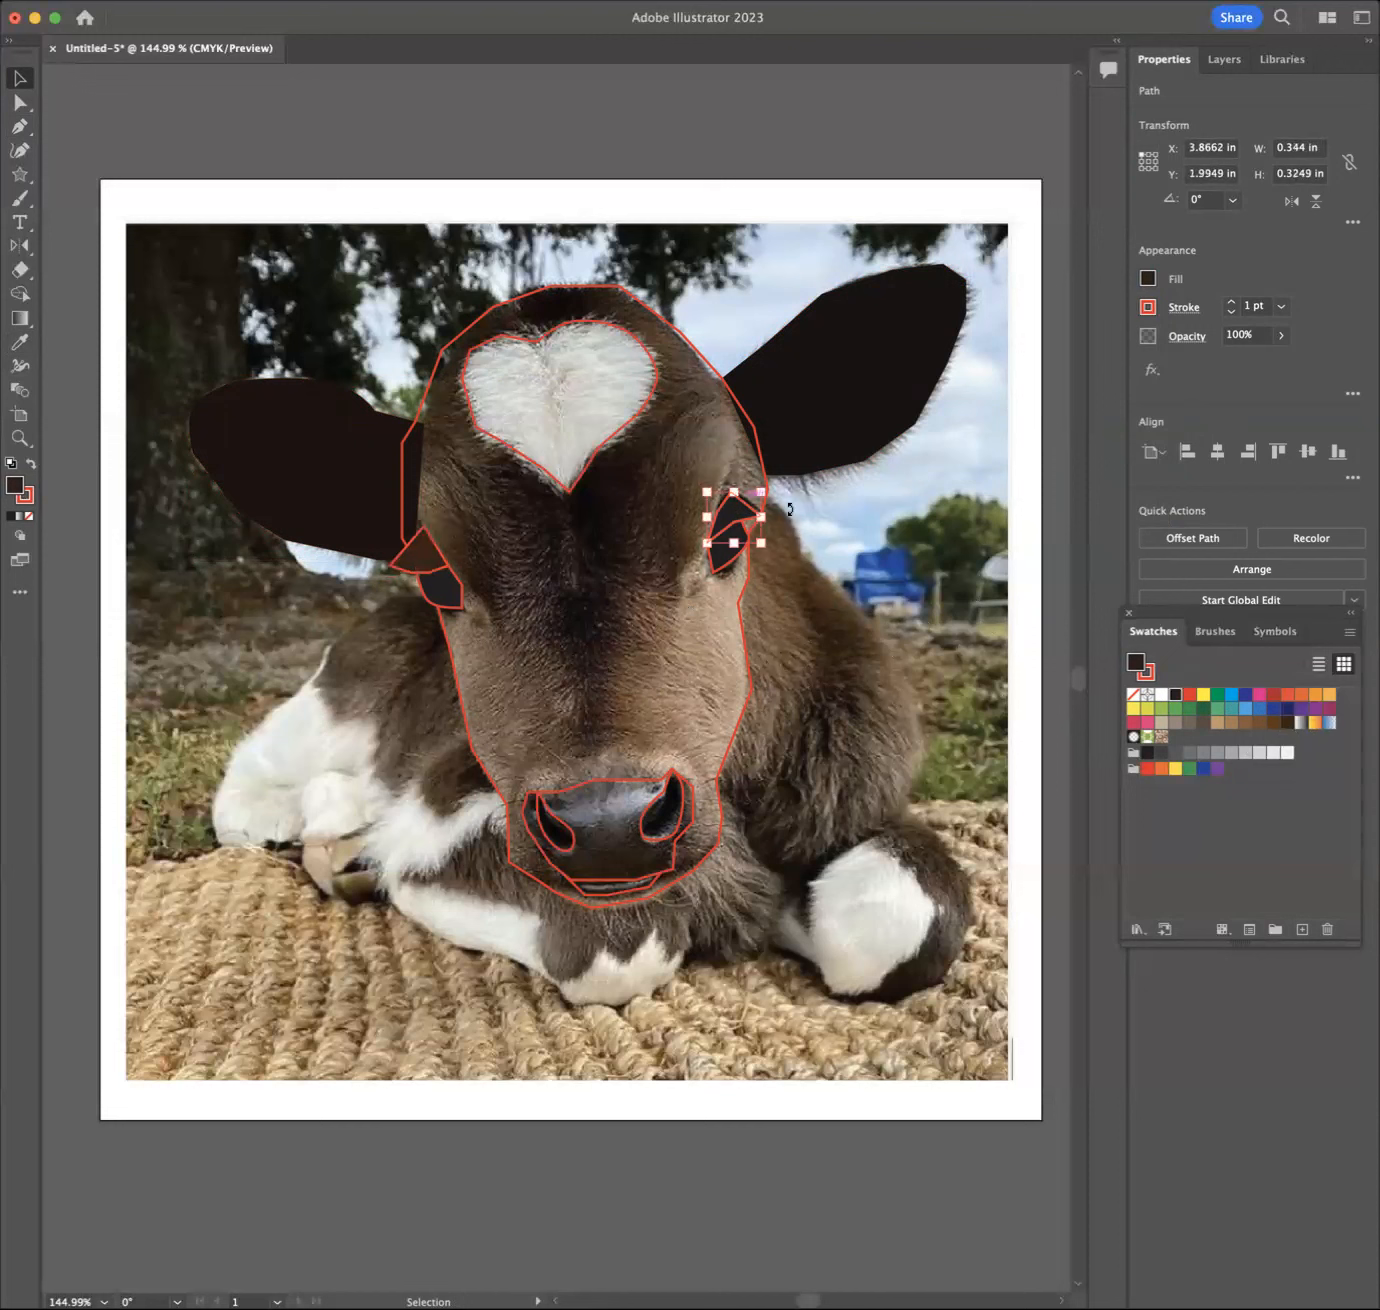
left_click(1289, 724)
Step: Fill the forehead heart path with the off-white sampled from the heart's fur in the photo using the Eyedropper
left_click(20, 126)
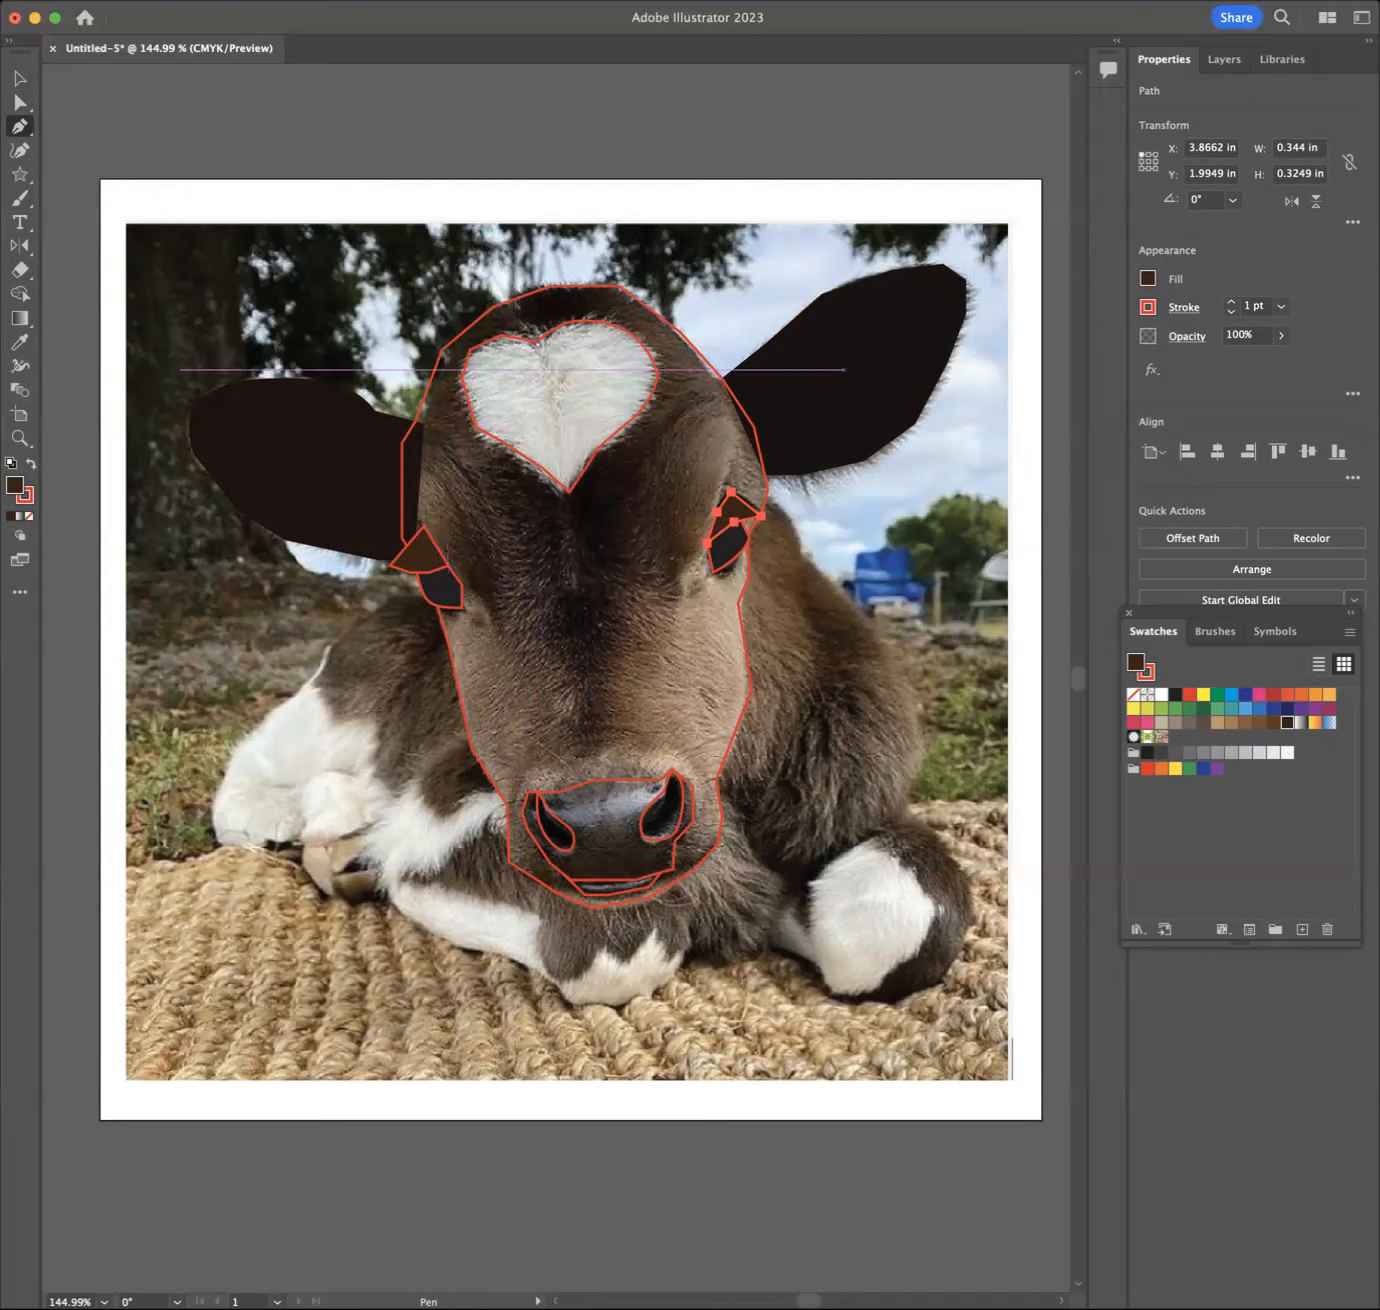
left_click(9, 101)
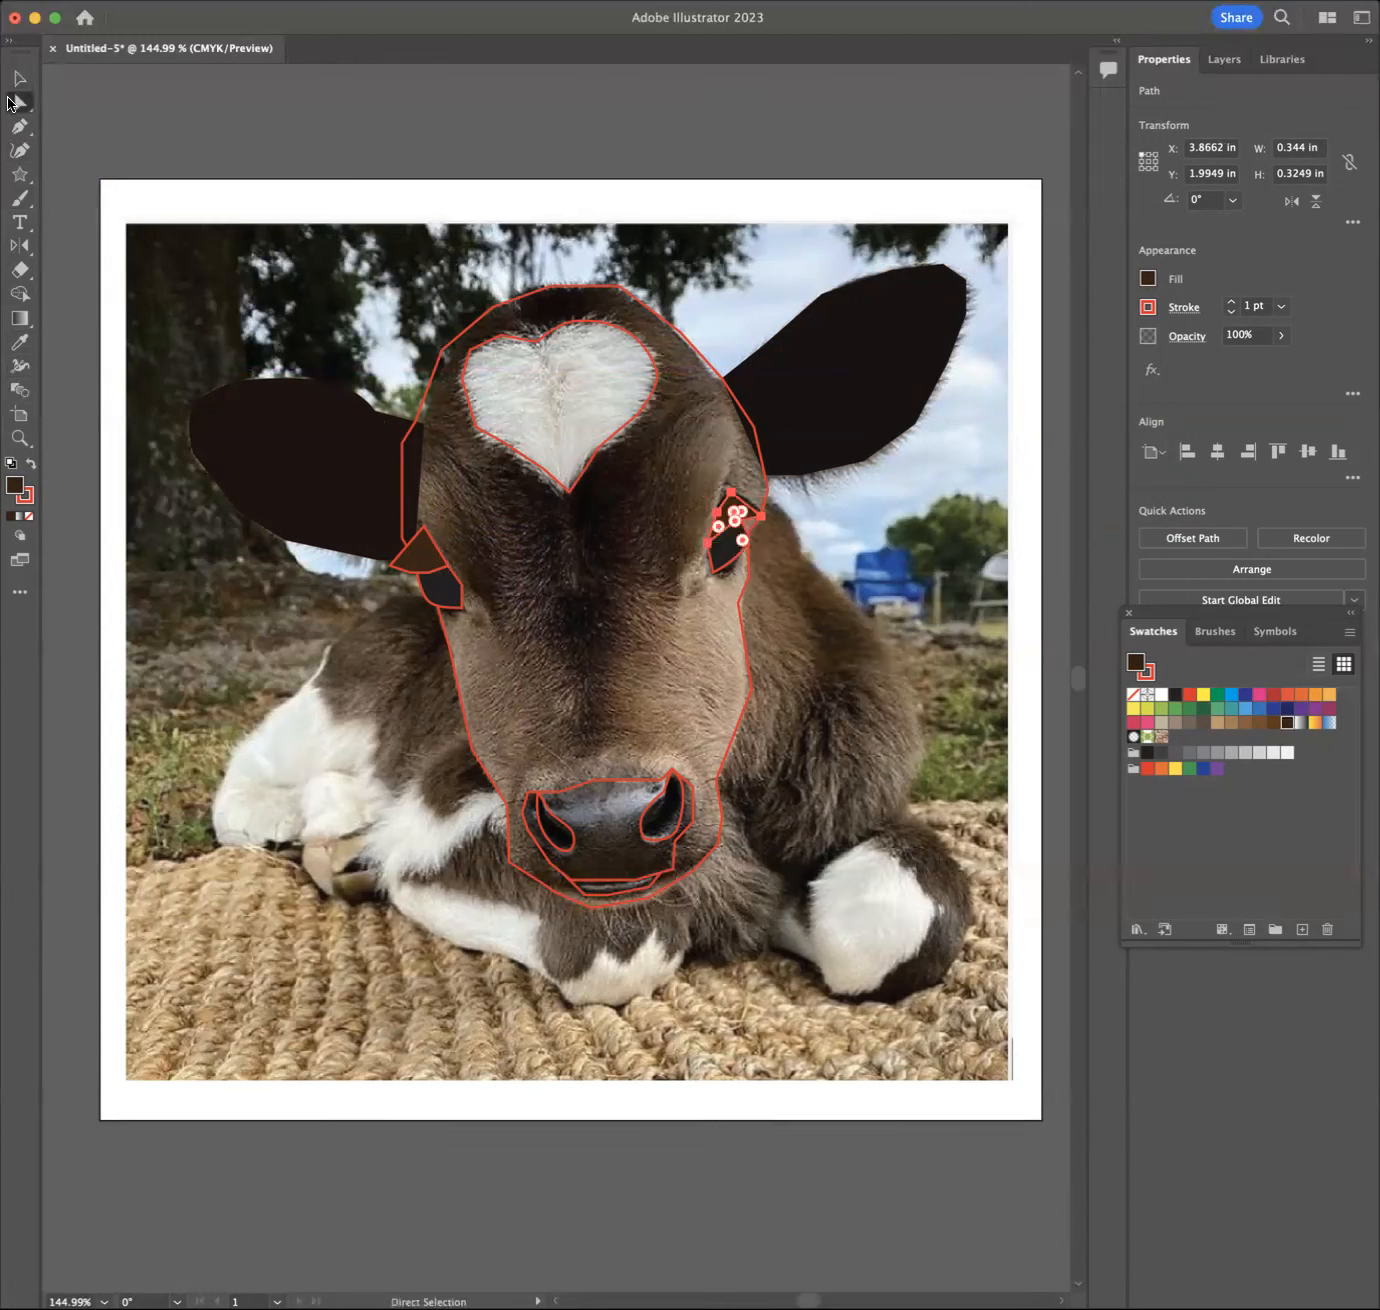
left_click(657, 373)
left_click(18, 339)
left_click(611, 372)
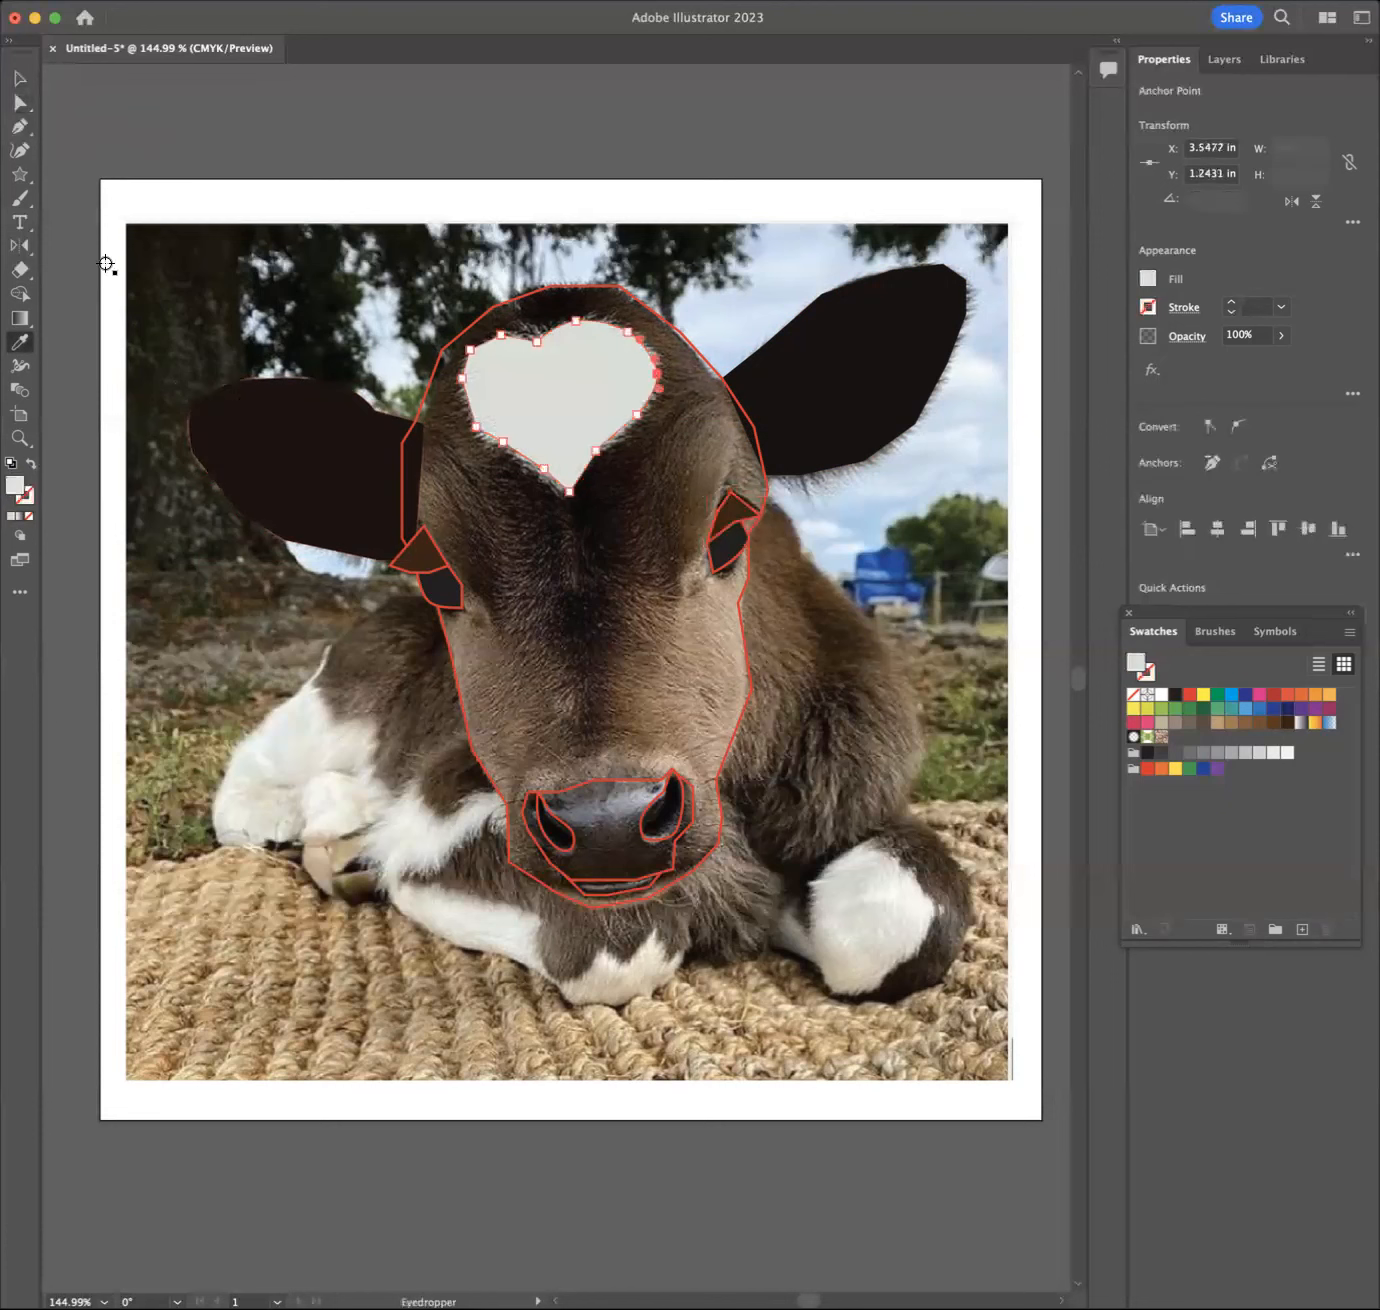
Step: Fill both nostril shapes and the mouth shape with the Black swatch, keeping their red strokes
left_click(16, 79)
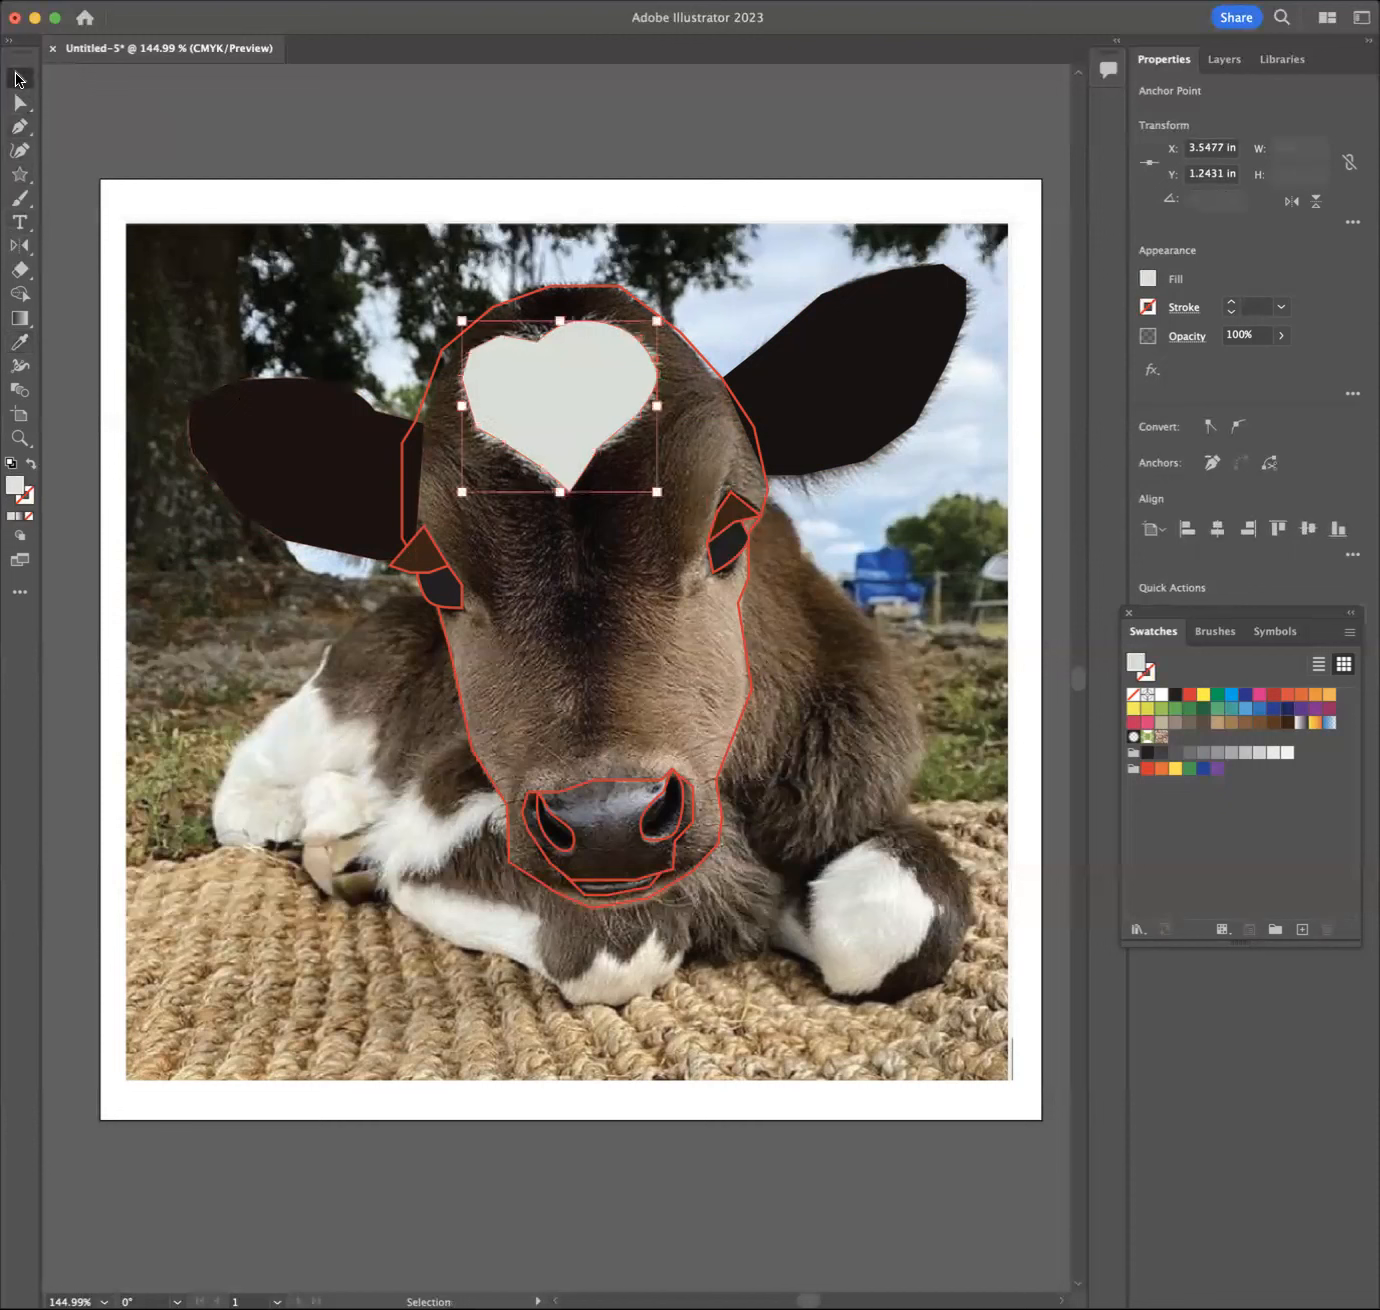
left_click(652, 838)
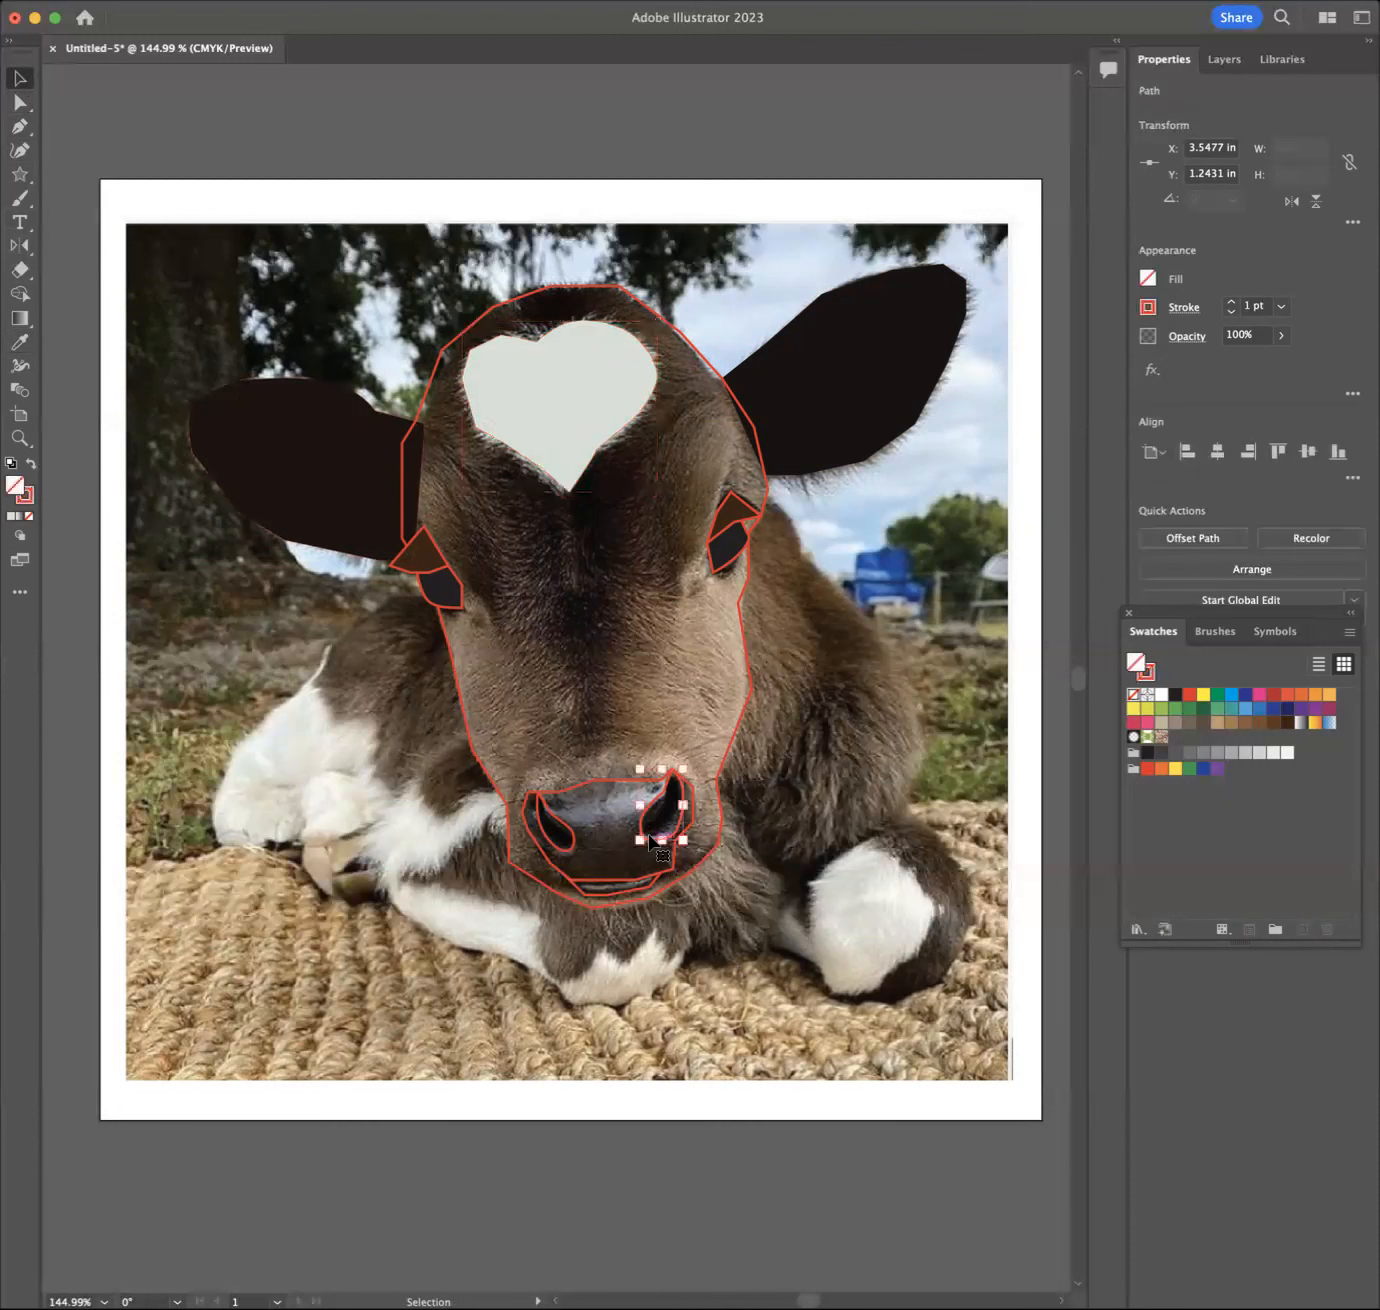
left_click(572, 847, "shift")
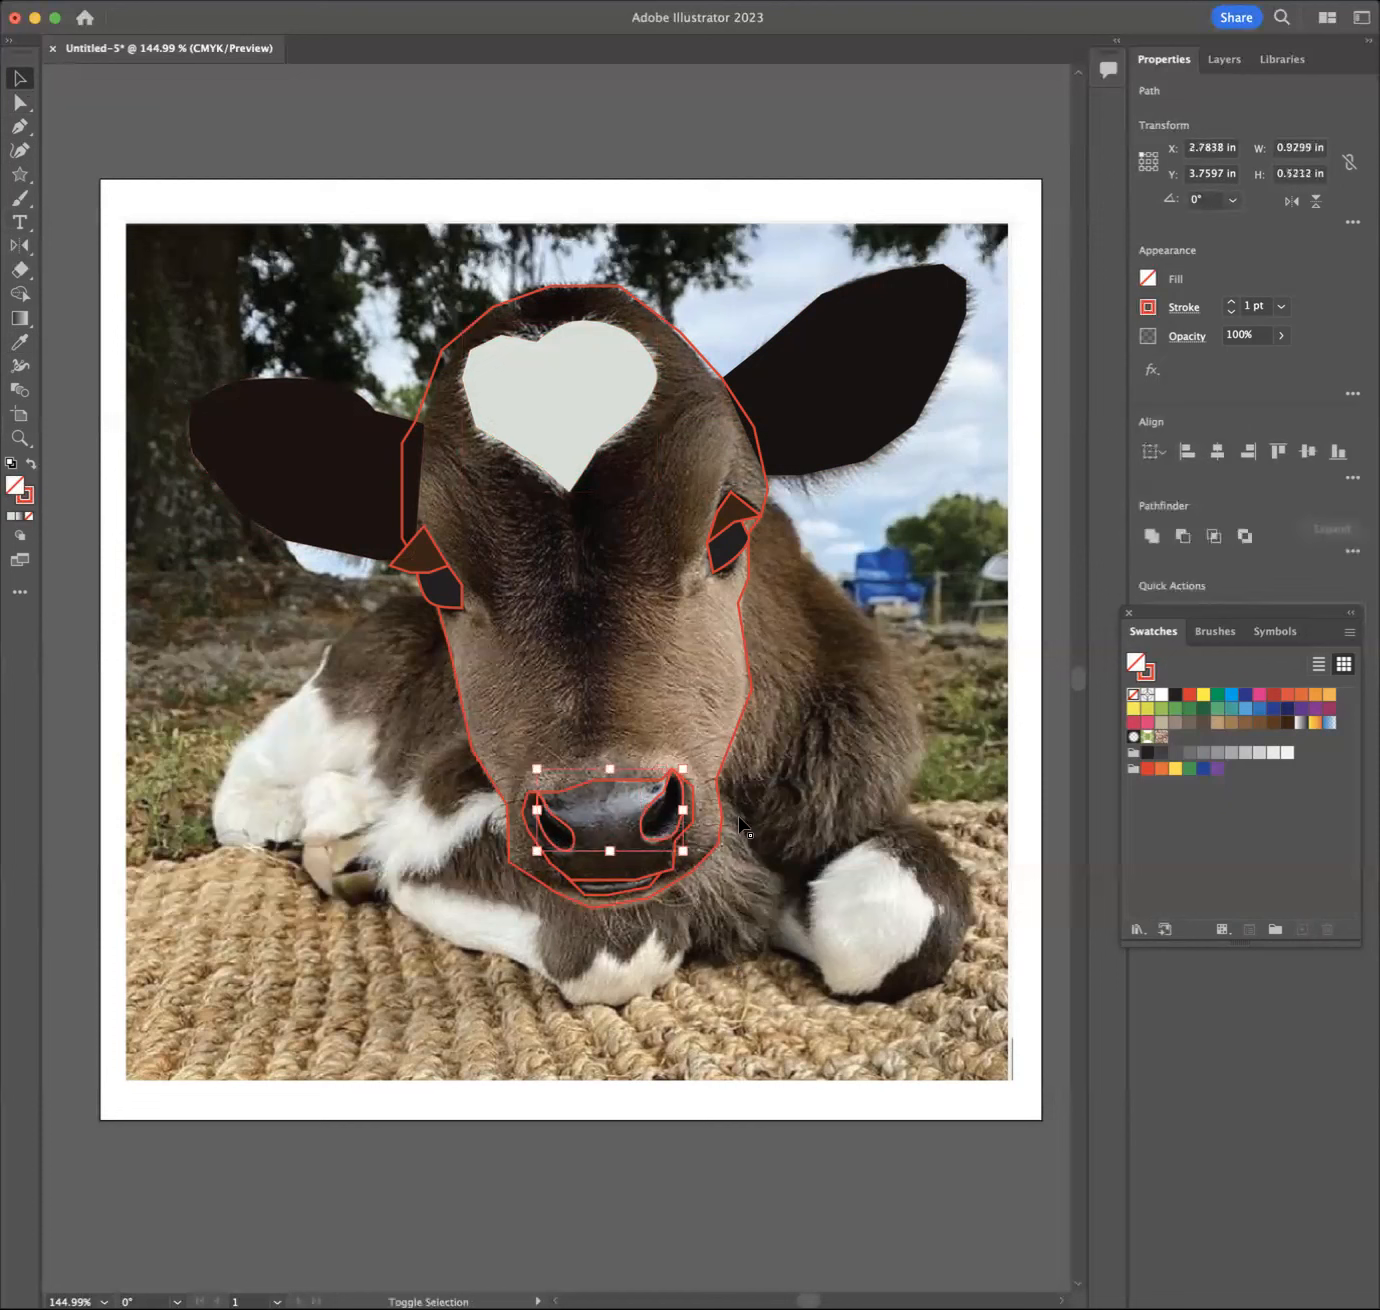
left_click(1177, 696)
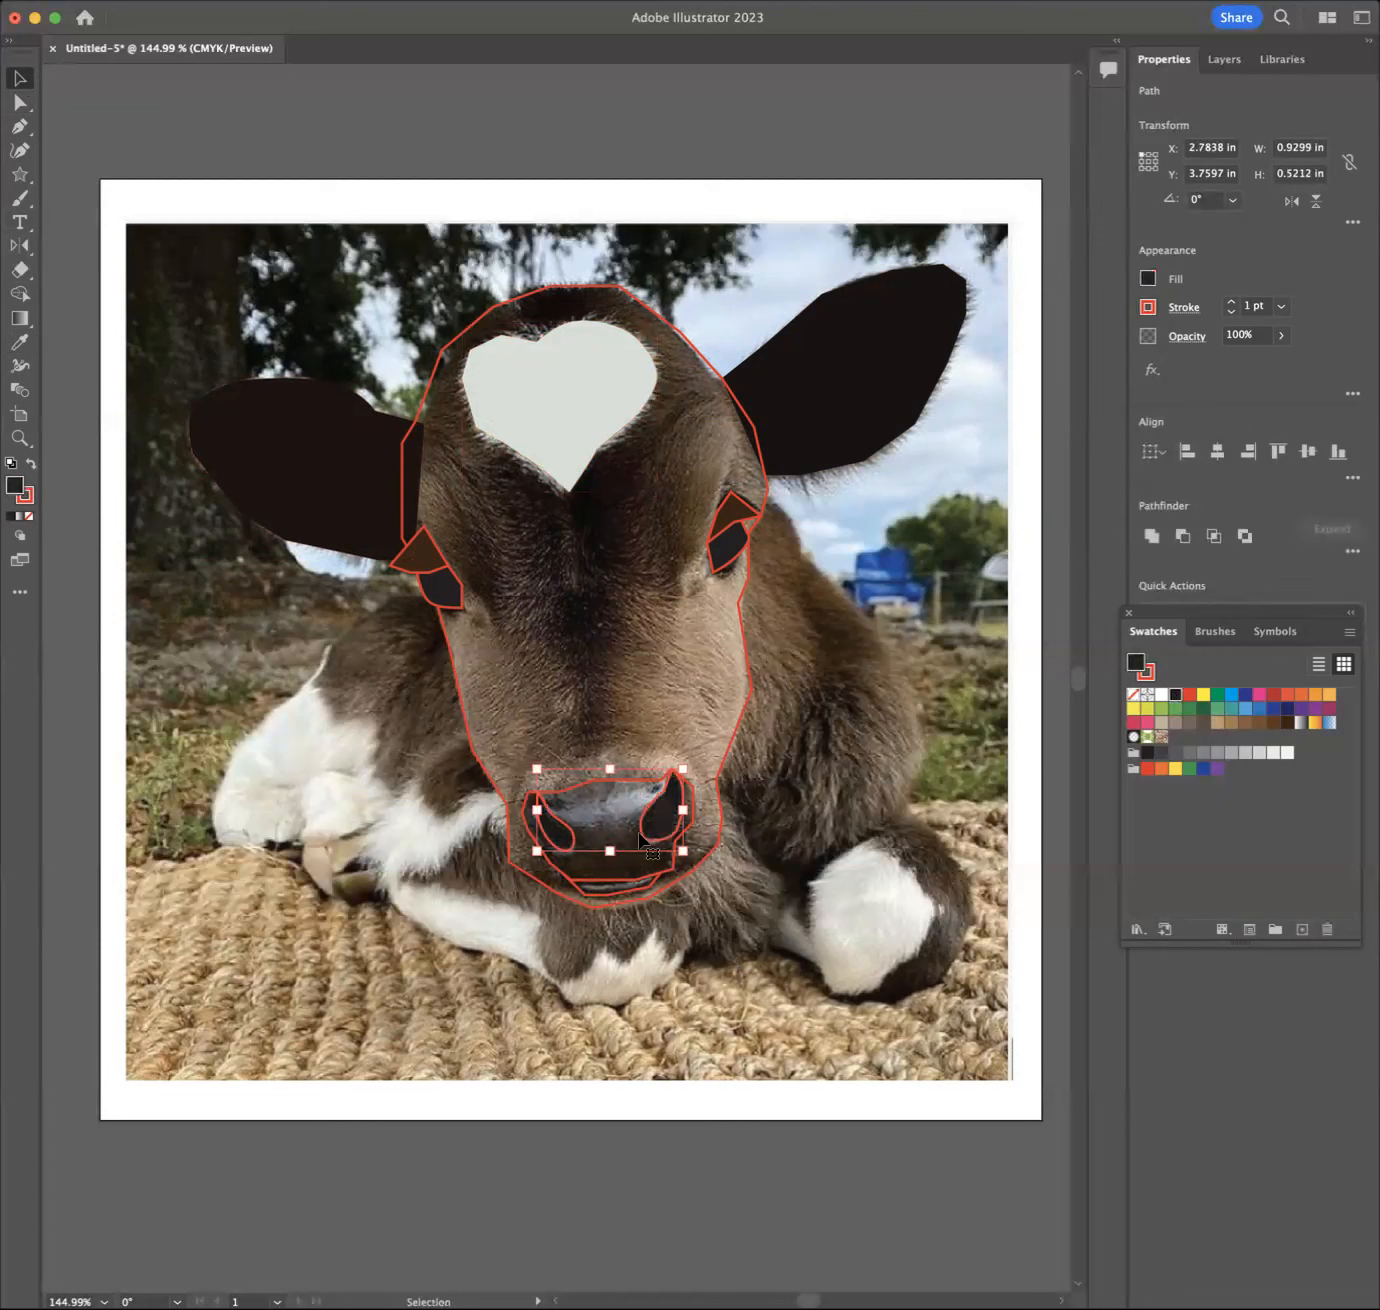
left_click(643, 886)
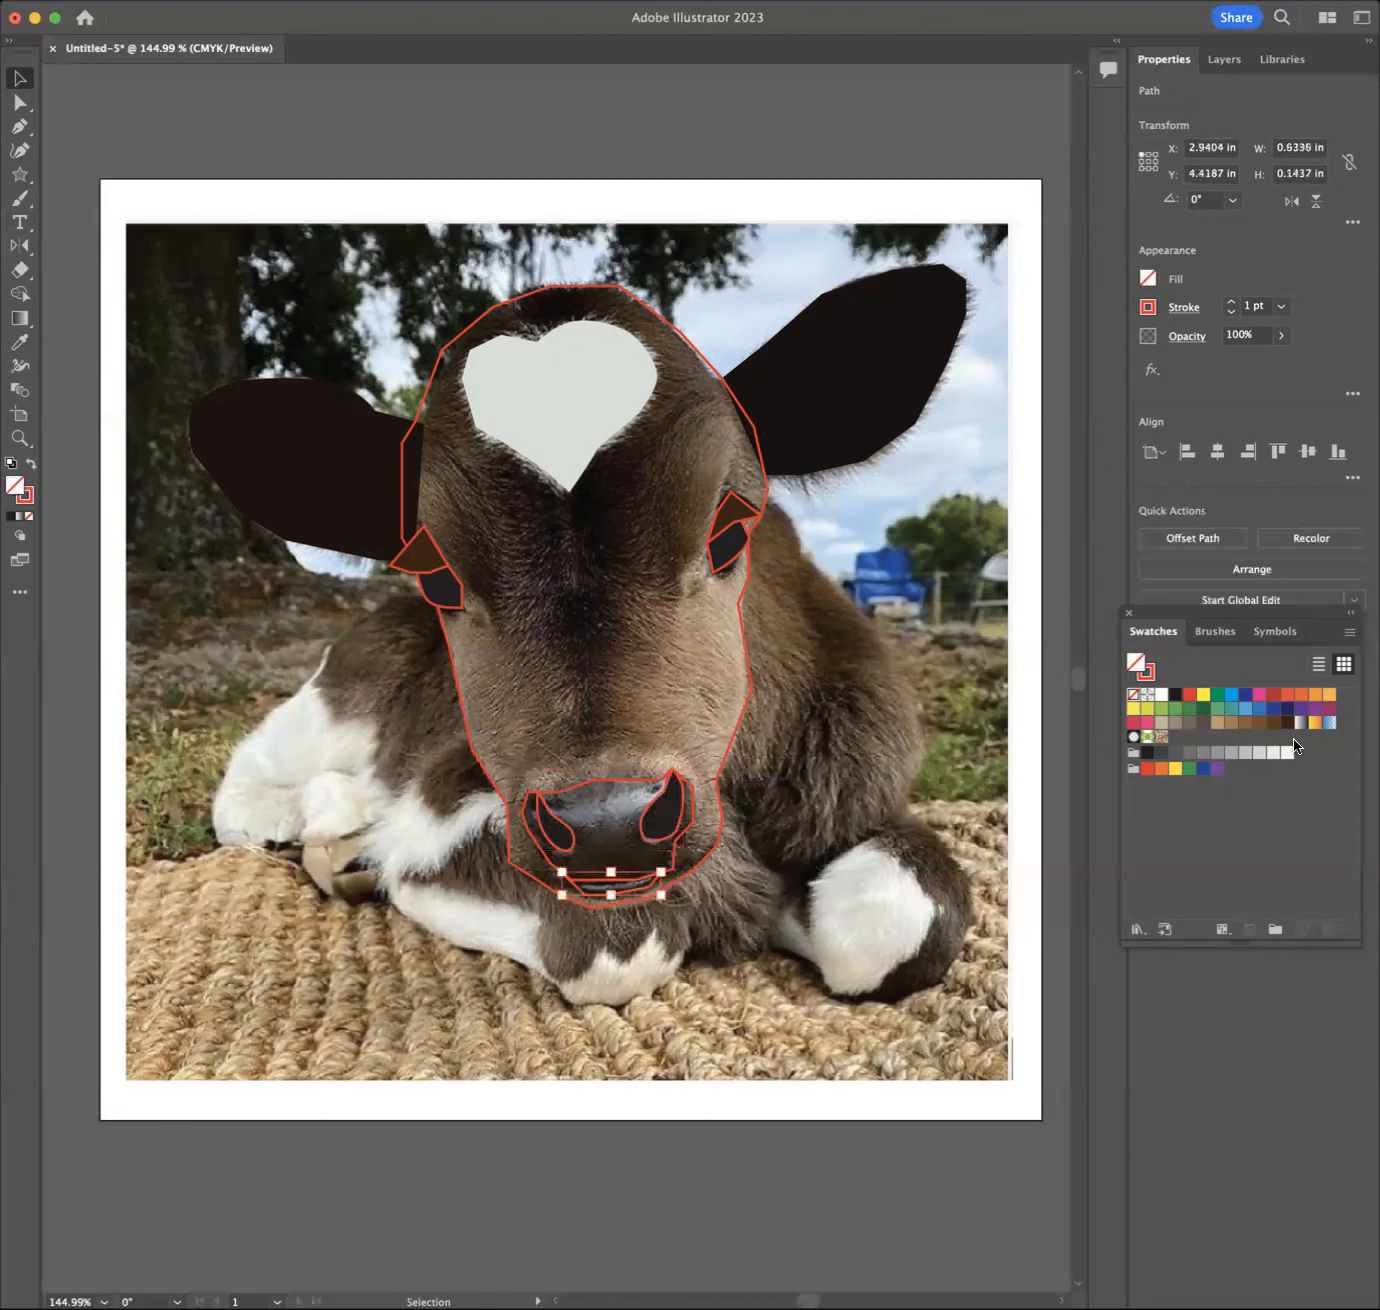
left_click(1175, 696)
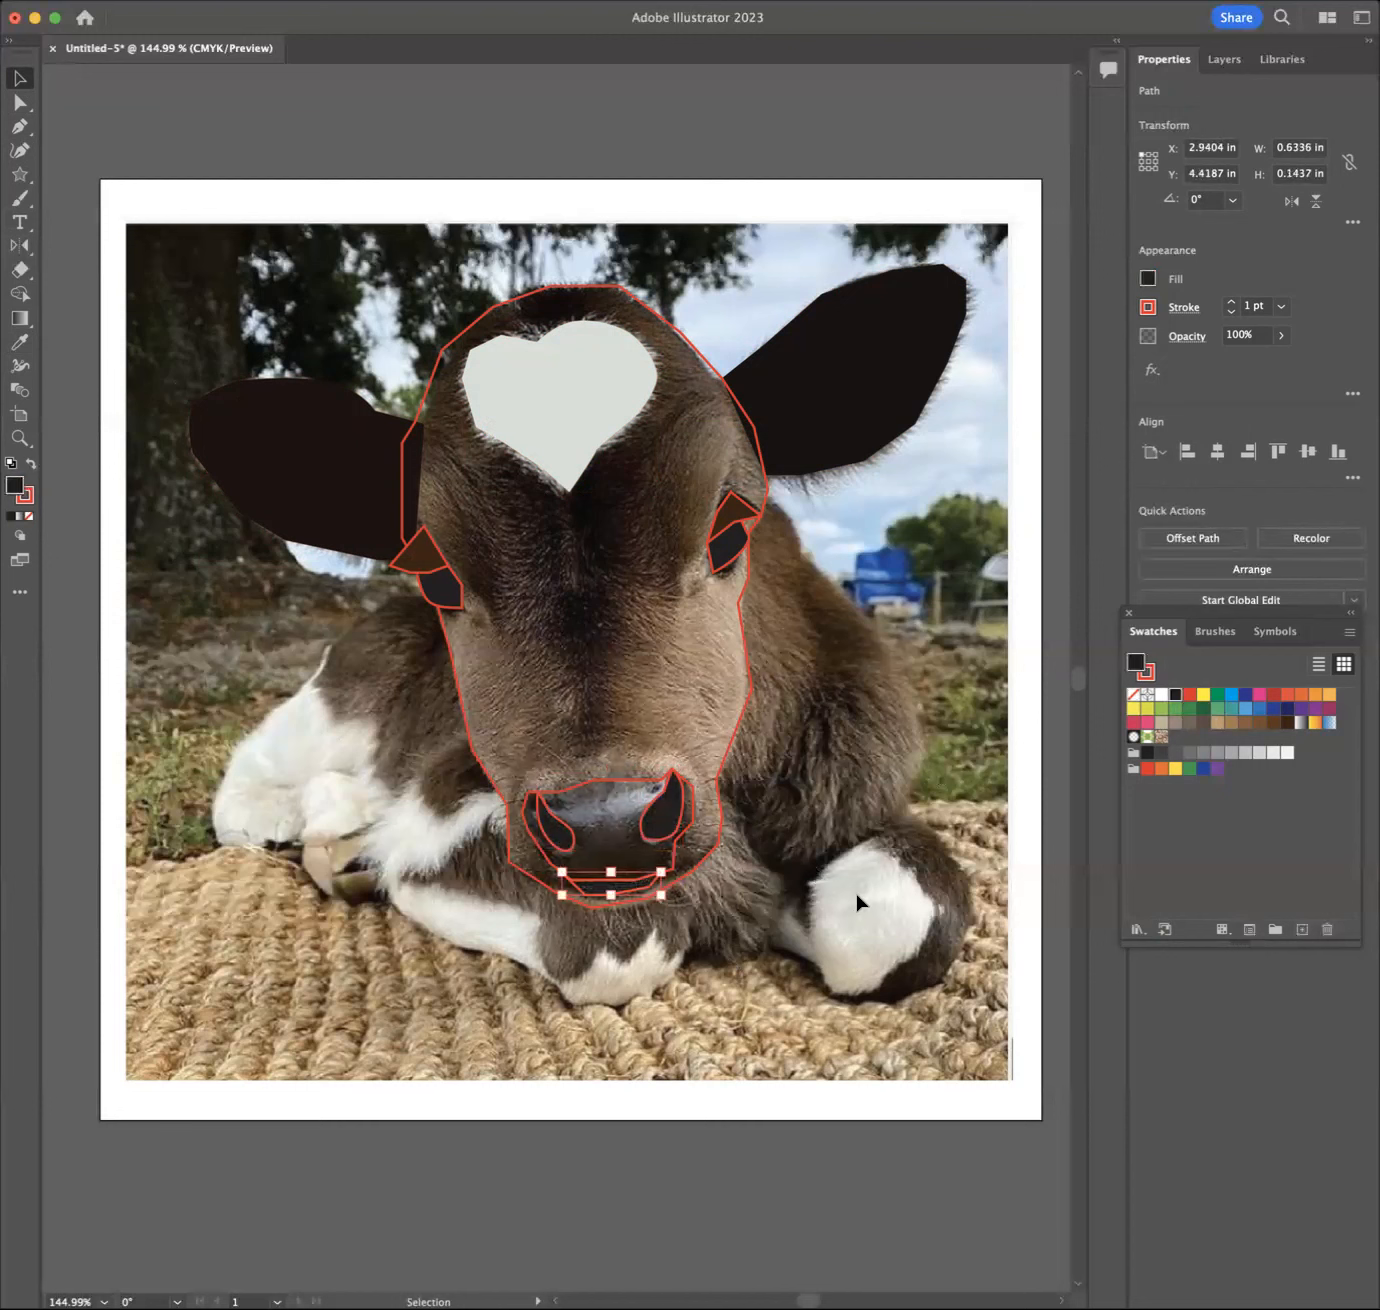
Step: Fill the nose shape with the dark brown sampled from the calf's nose in the photo using the Eyedropper
left_click(670, 849)
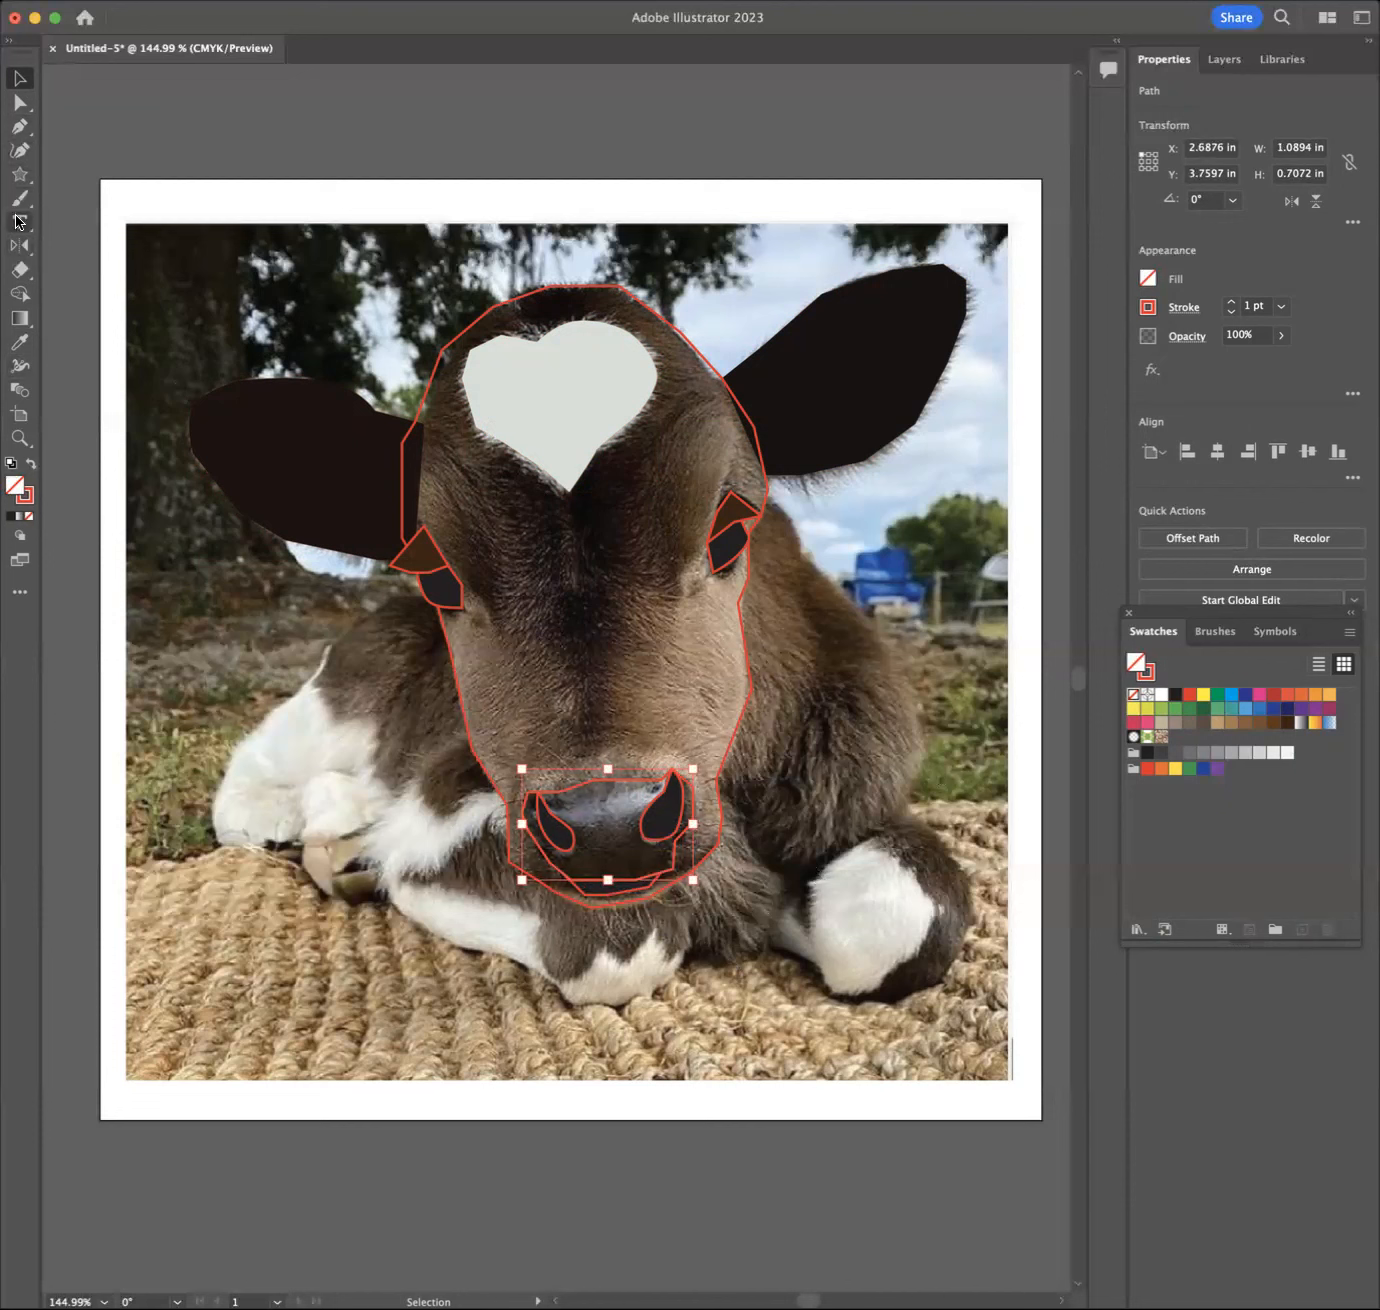
left_click(33, 340)
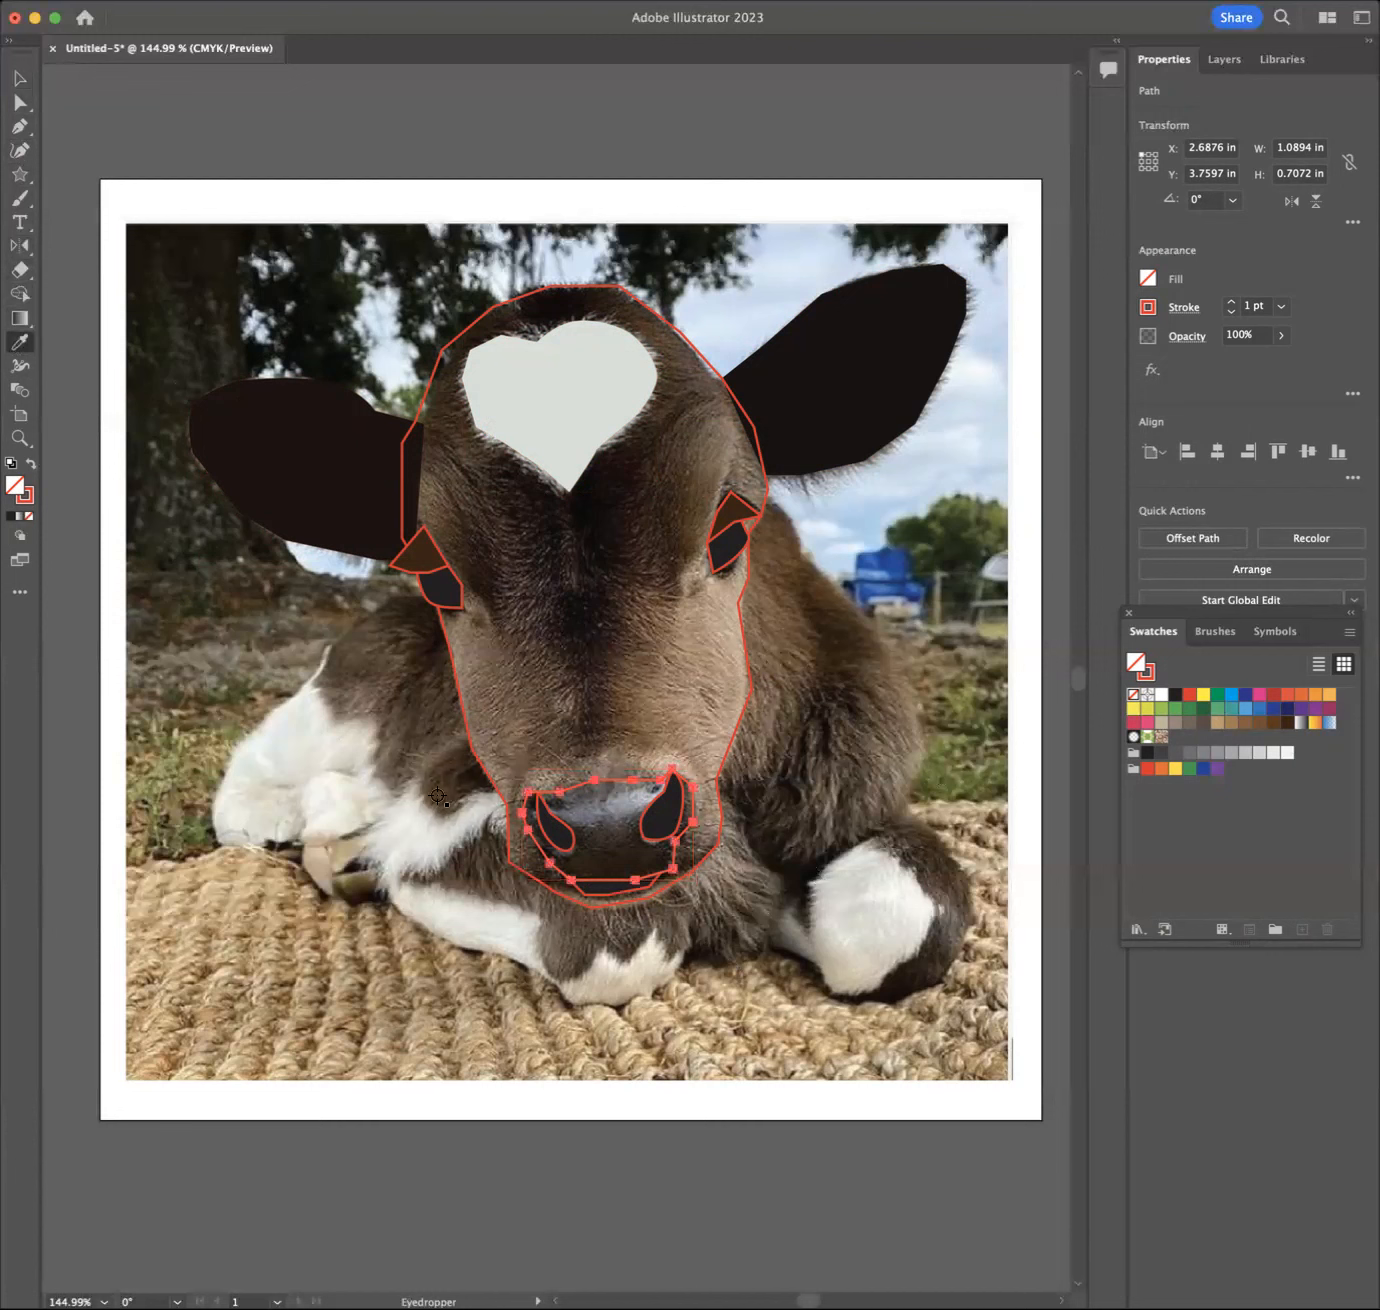
left_click(611, 836)
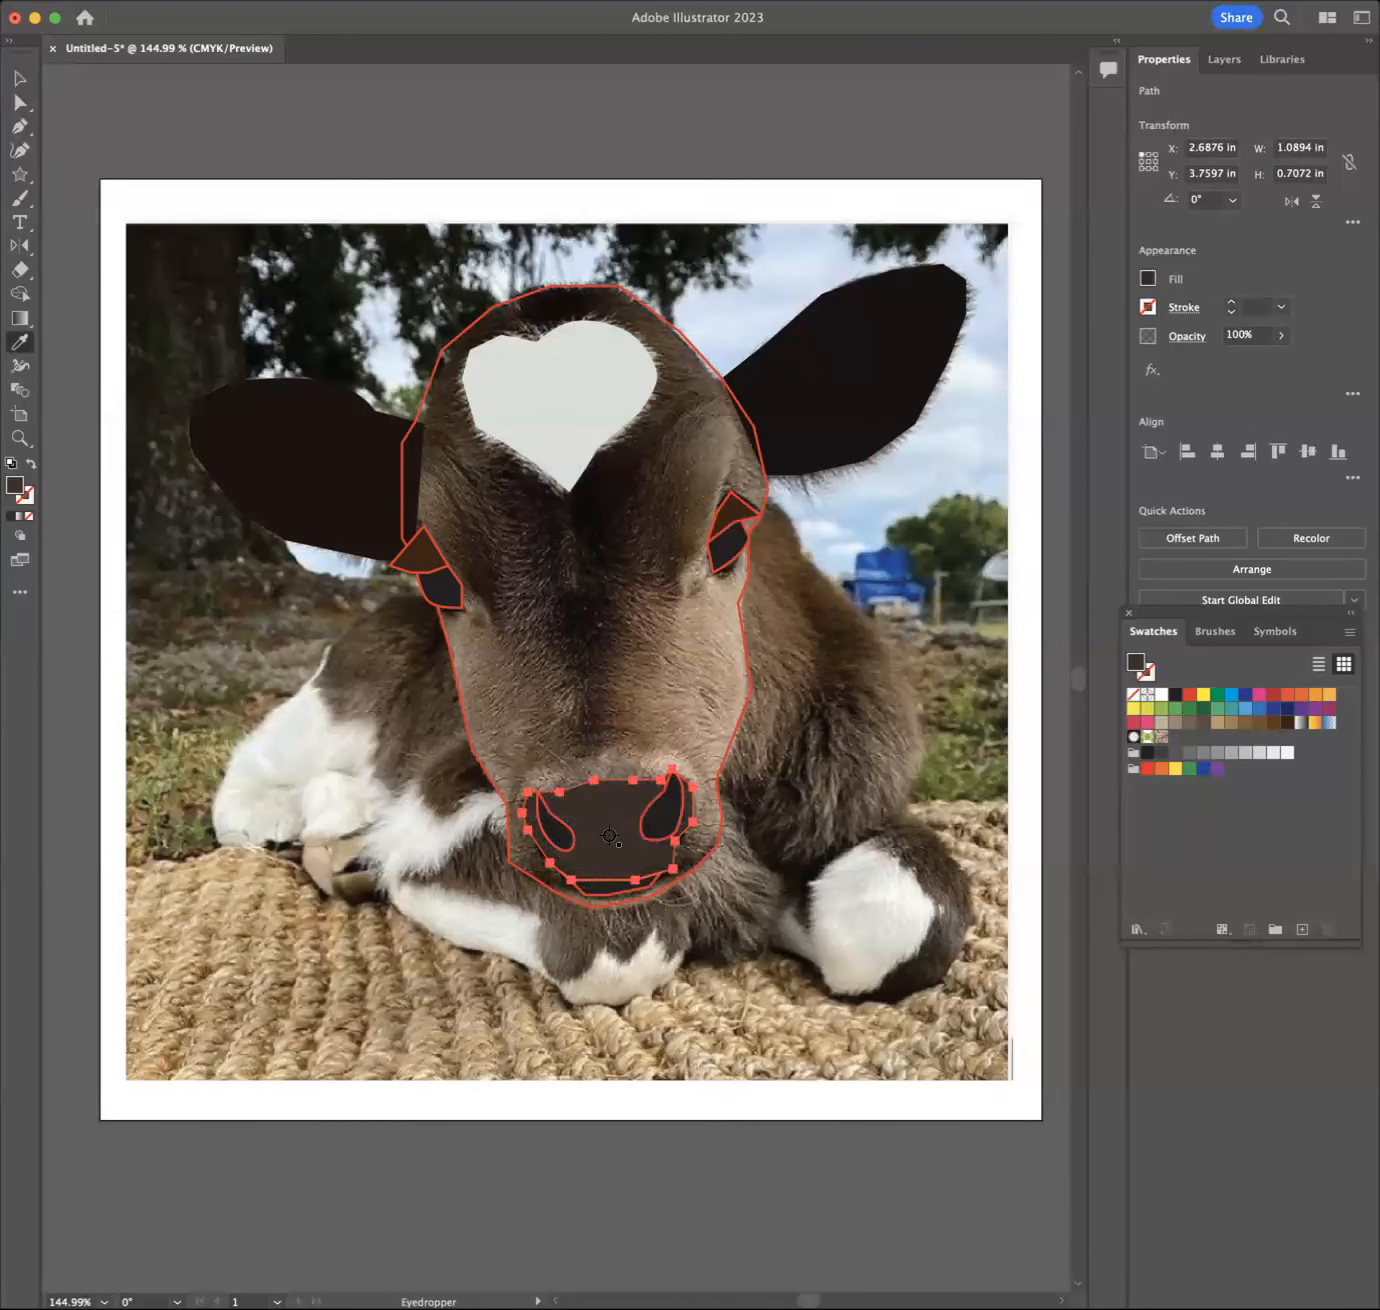
Step: Smooth the corner anchor on the nose shape's upper edge into a curve with the Anchor Point tool and deselect the shape
left_click(19, 102)
left_click(420, 407)
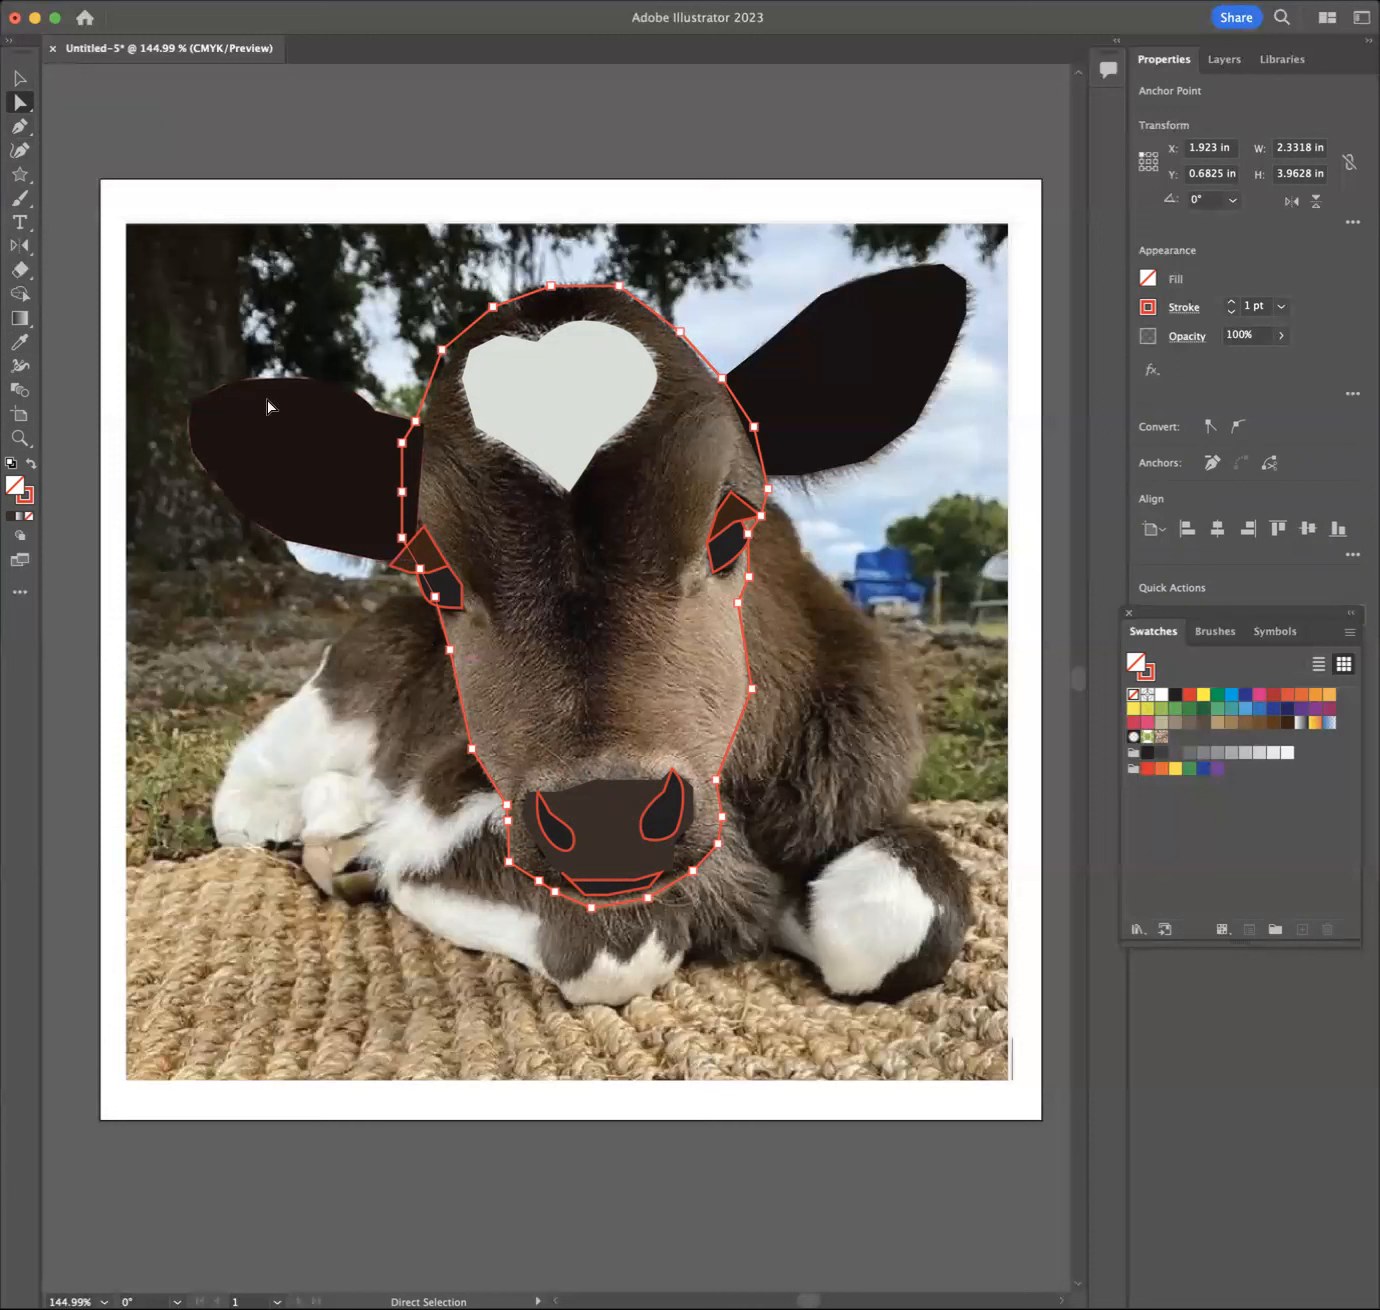
left_click(603, 789)
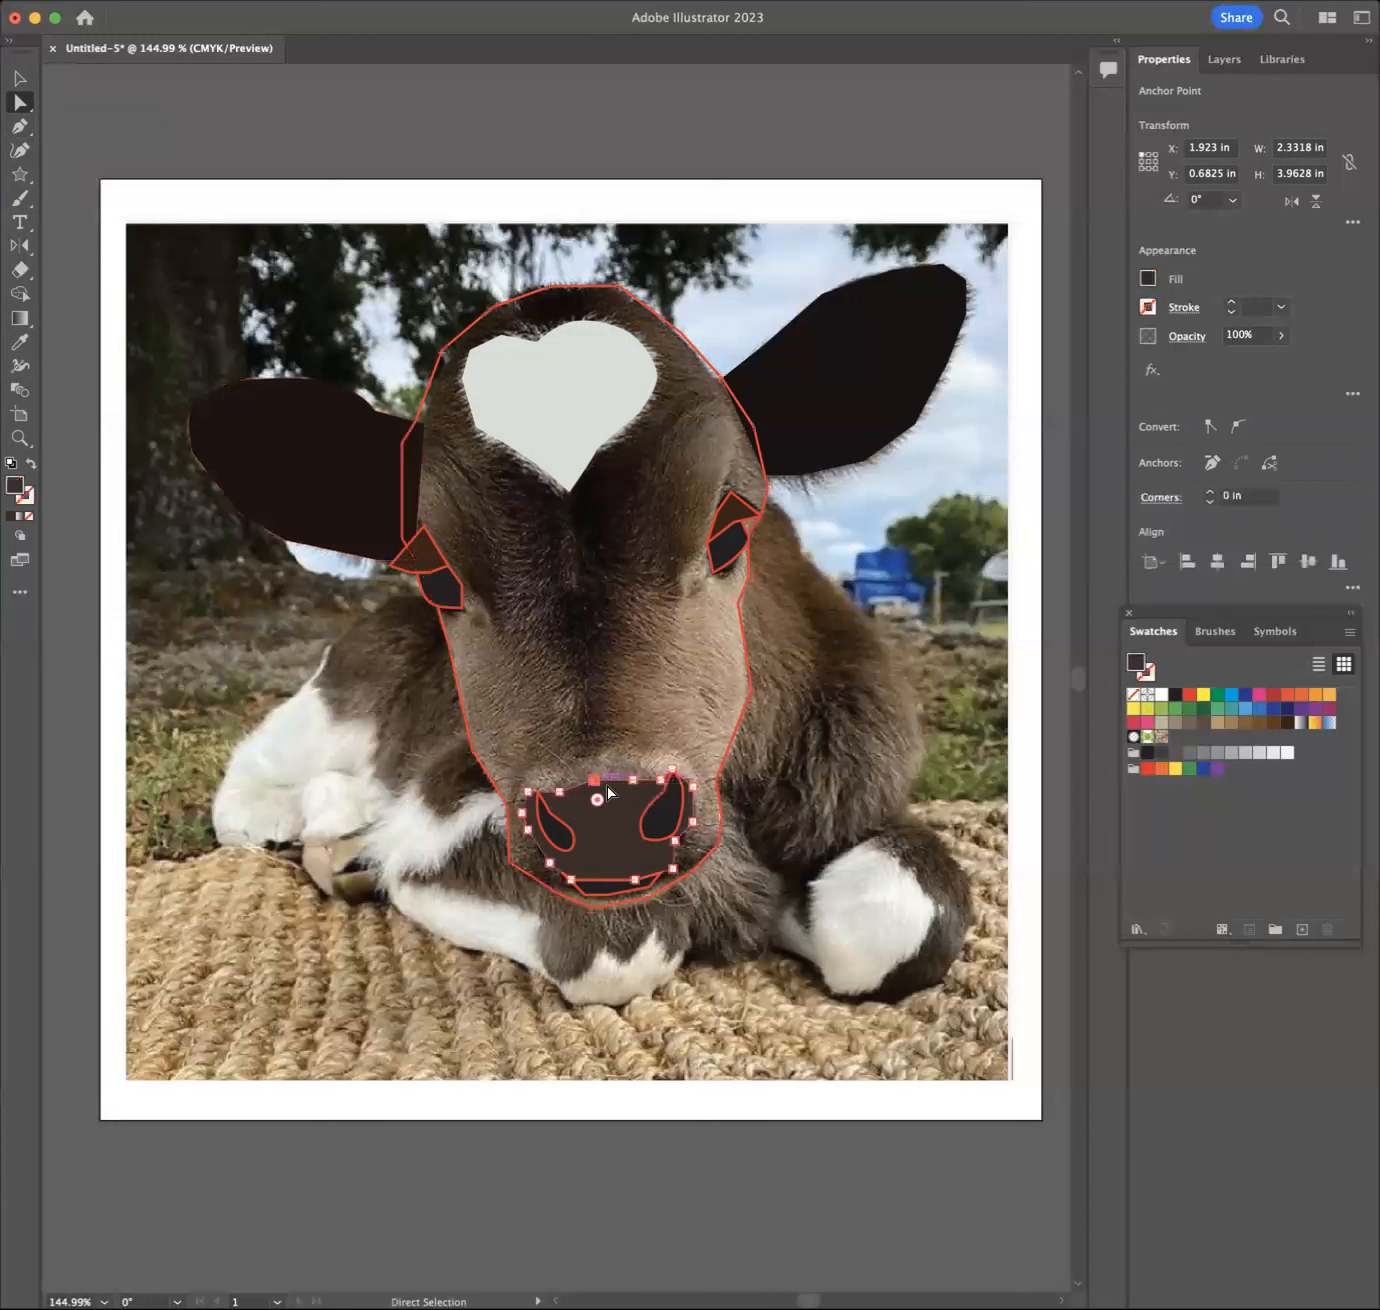
key("shift+c")
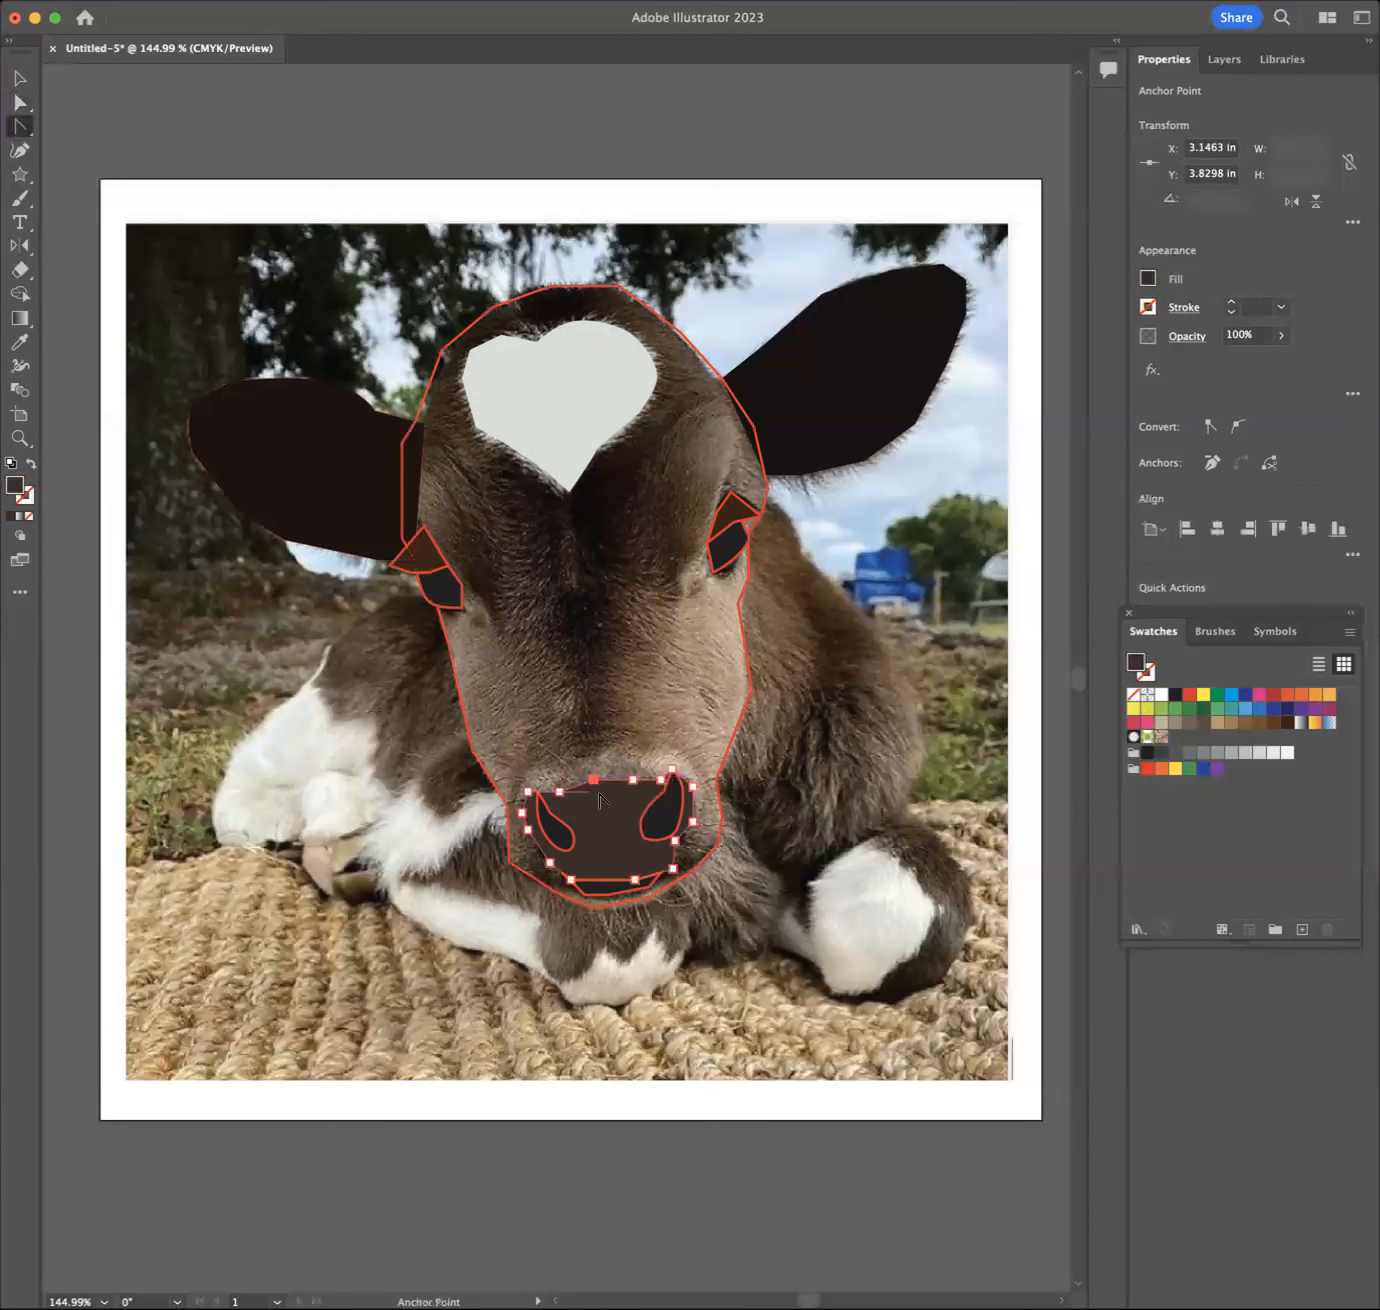
left_click_drag(595, 782, 619, 779)
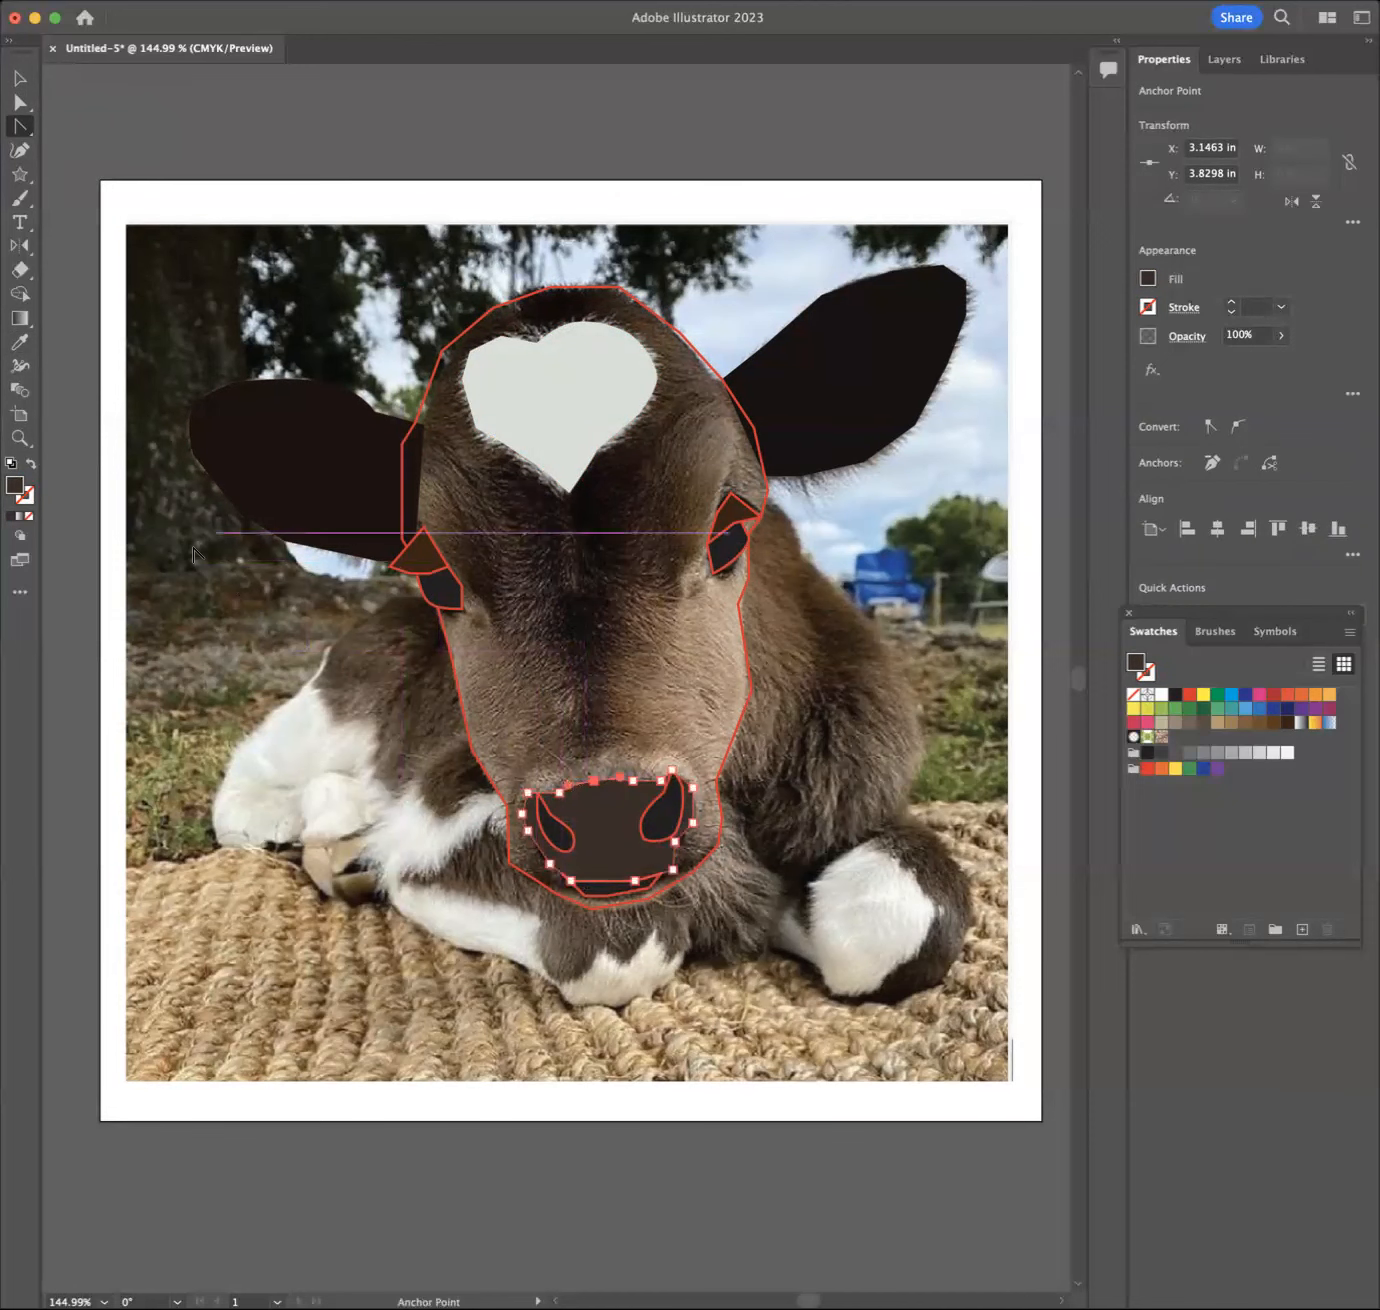
left_click(20, 103)
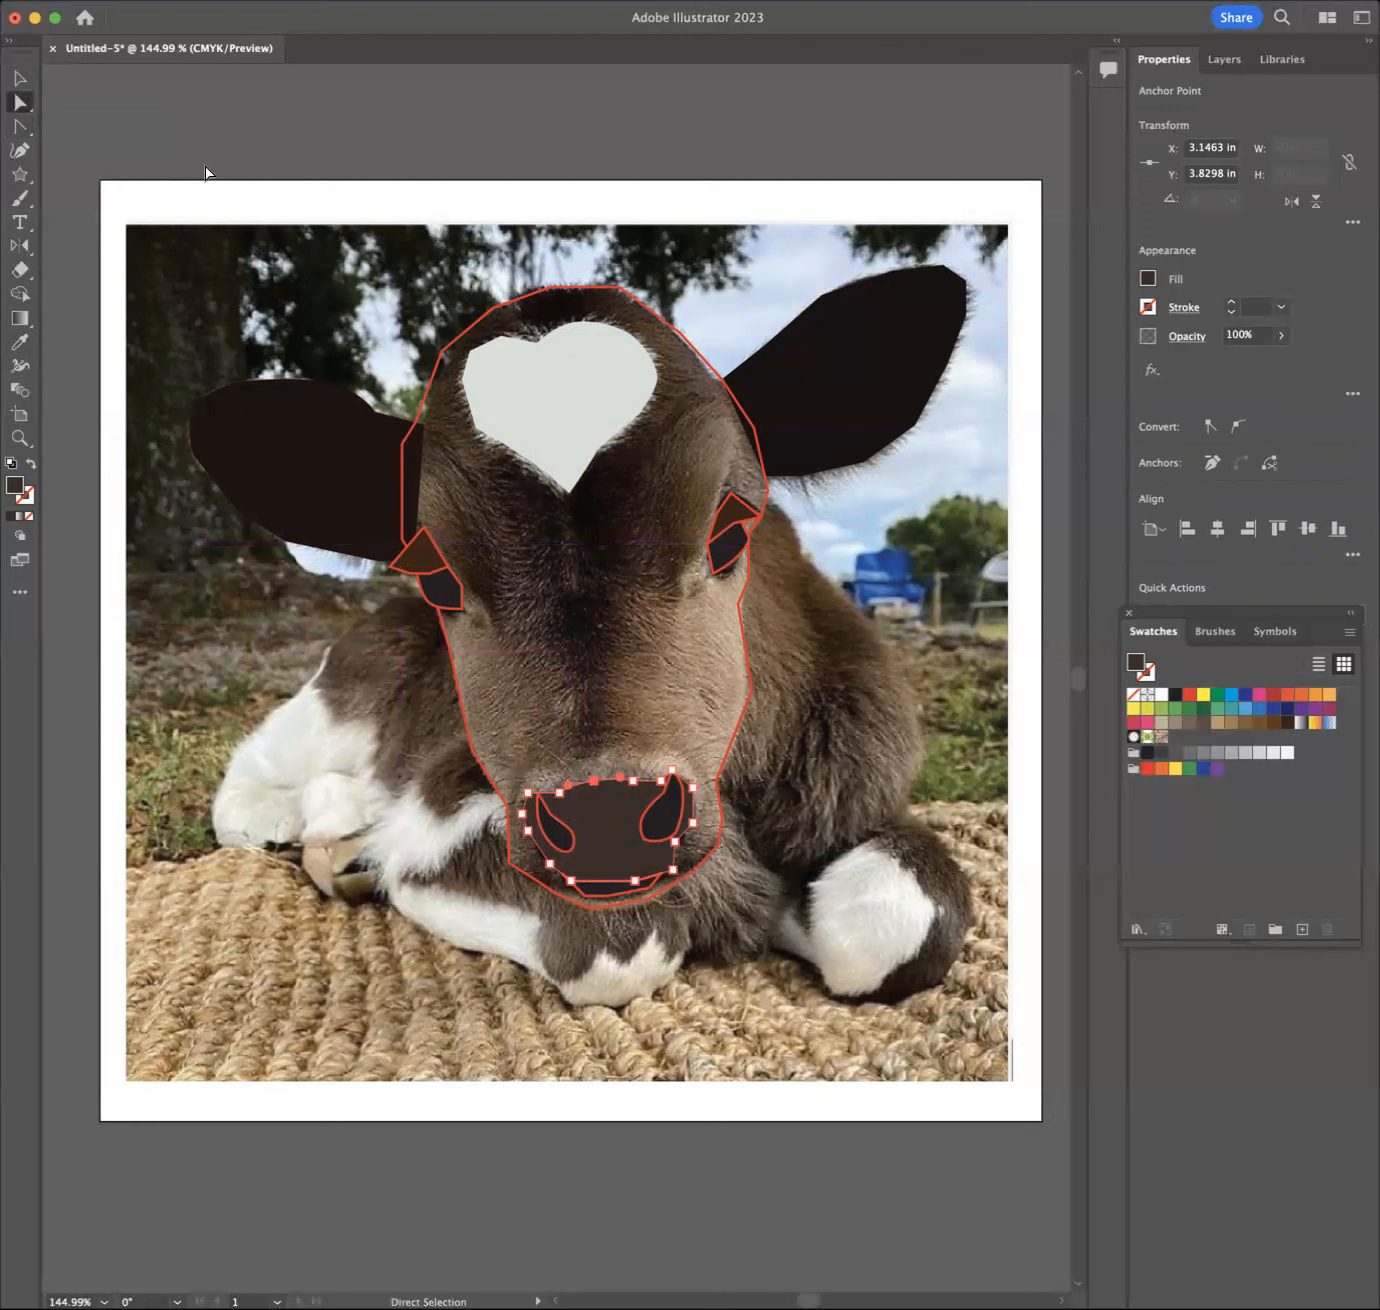
left_click(219, 217)
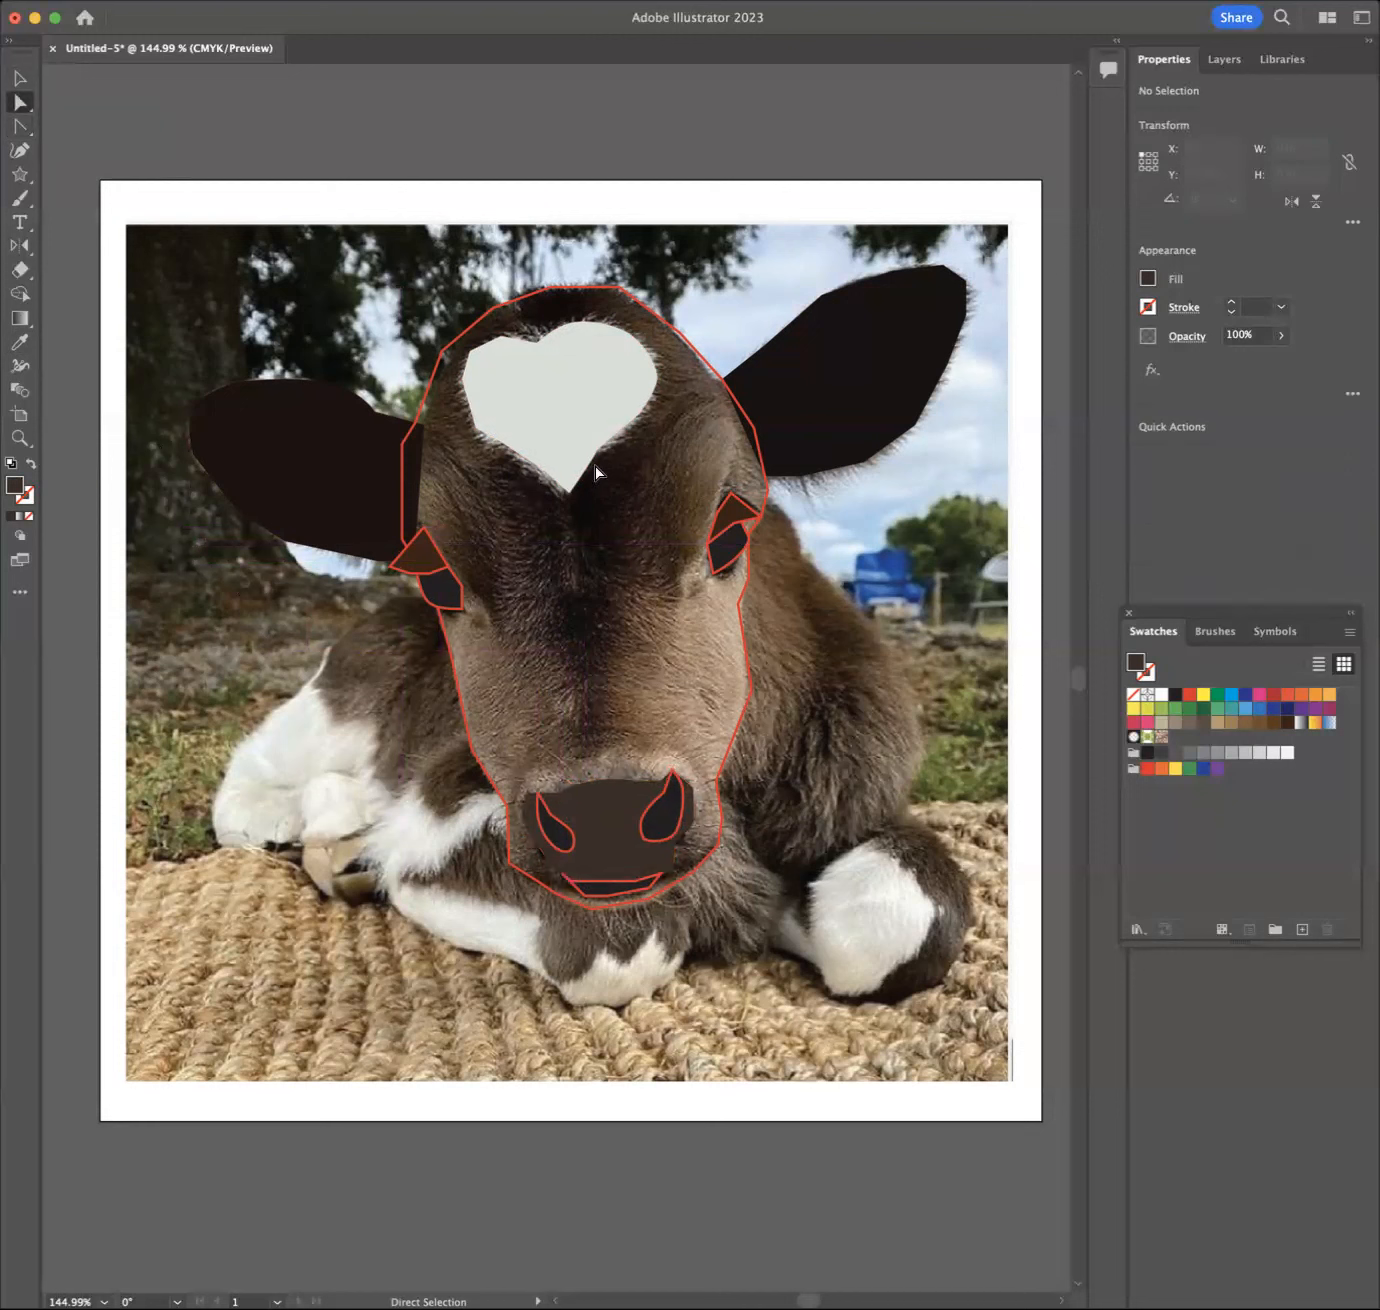
Step: Try to fill the whole head outline with the medium brown sampled from the lower face in the photo
left_click(721, 379)
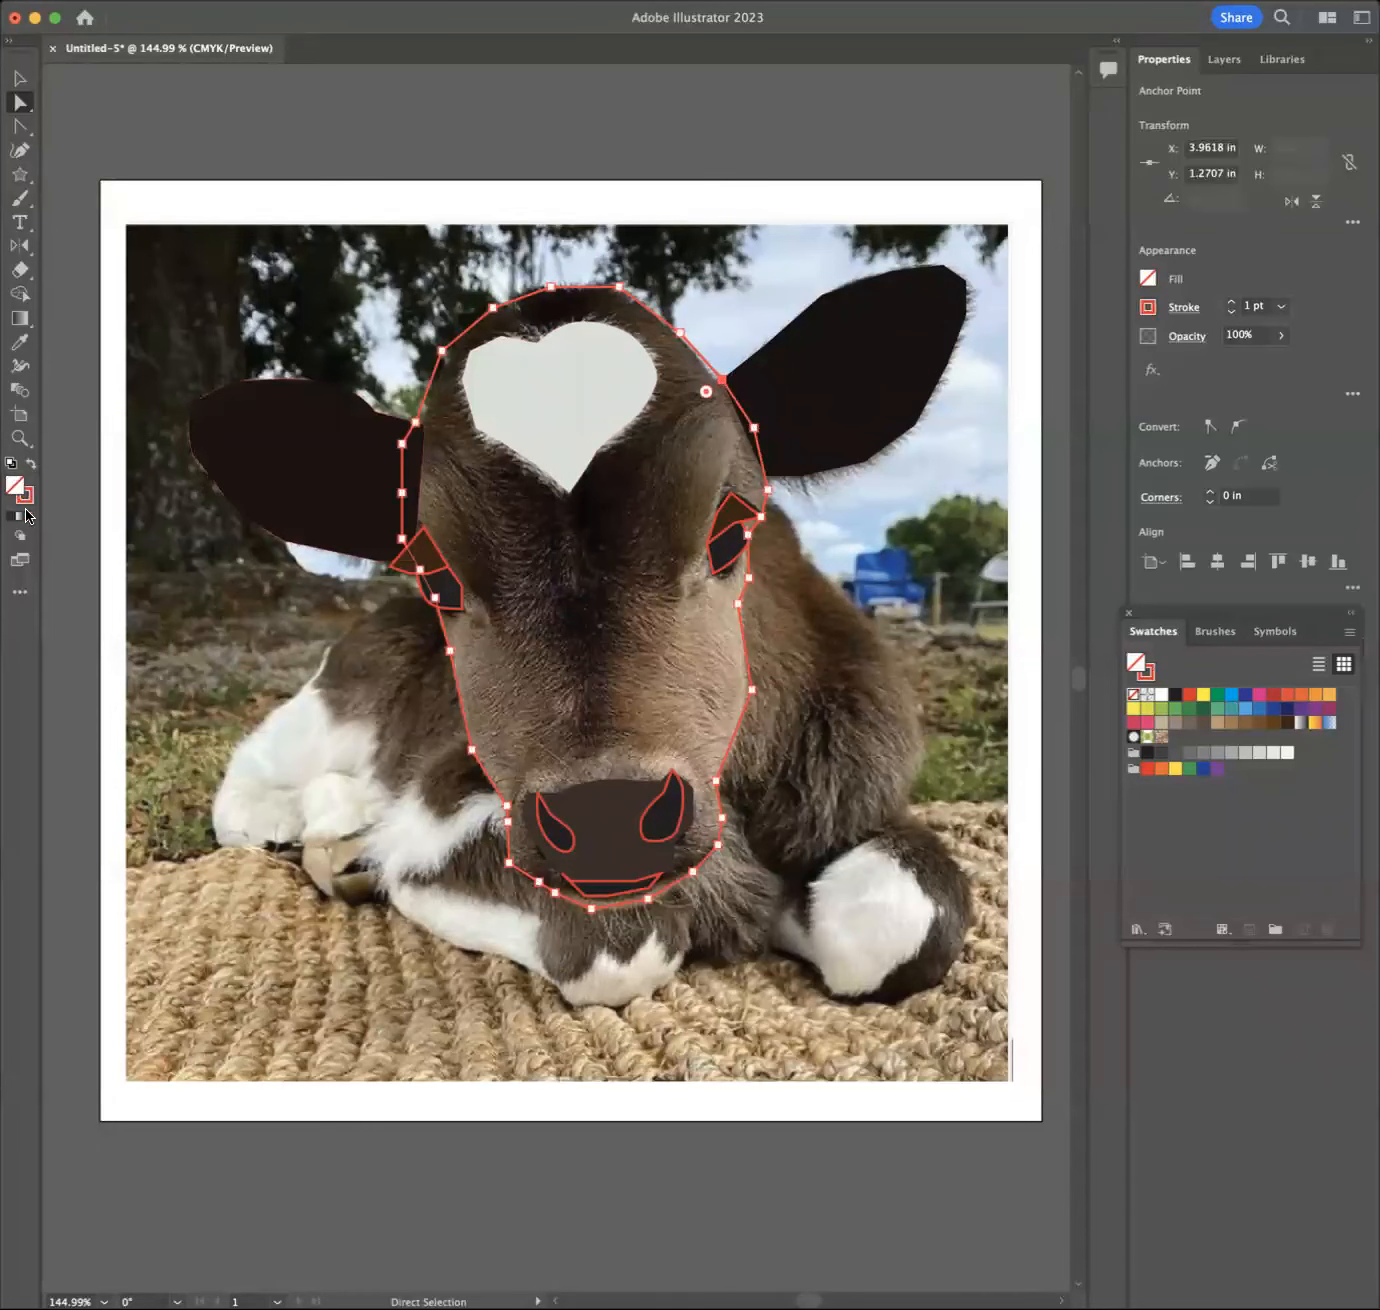
left_click(21, 344)
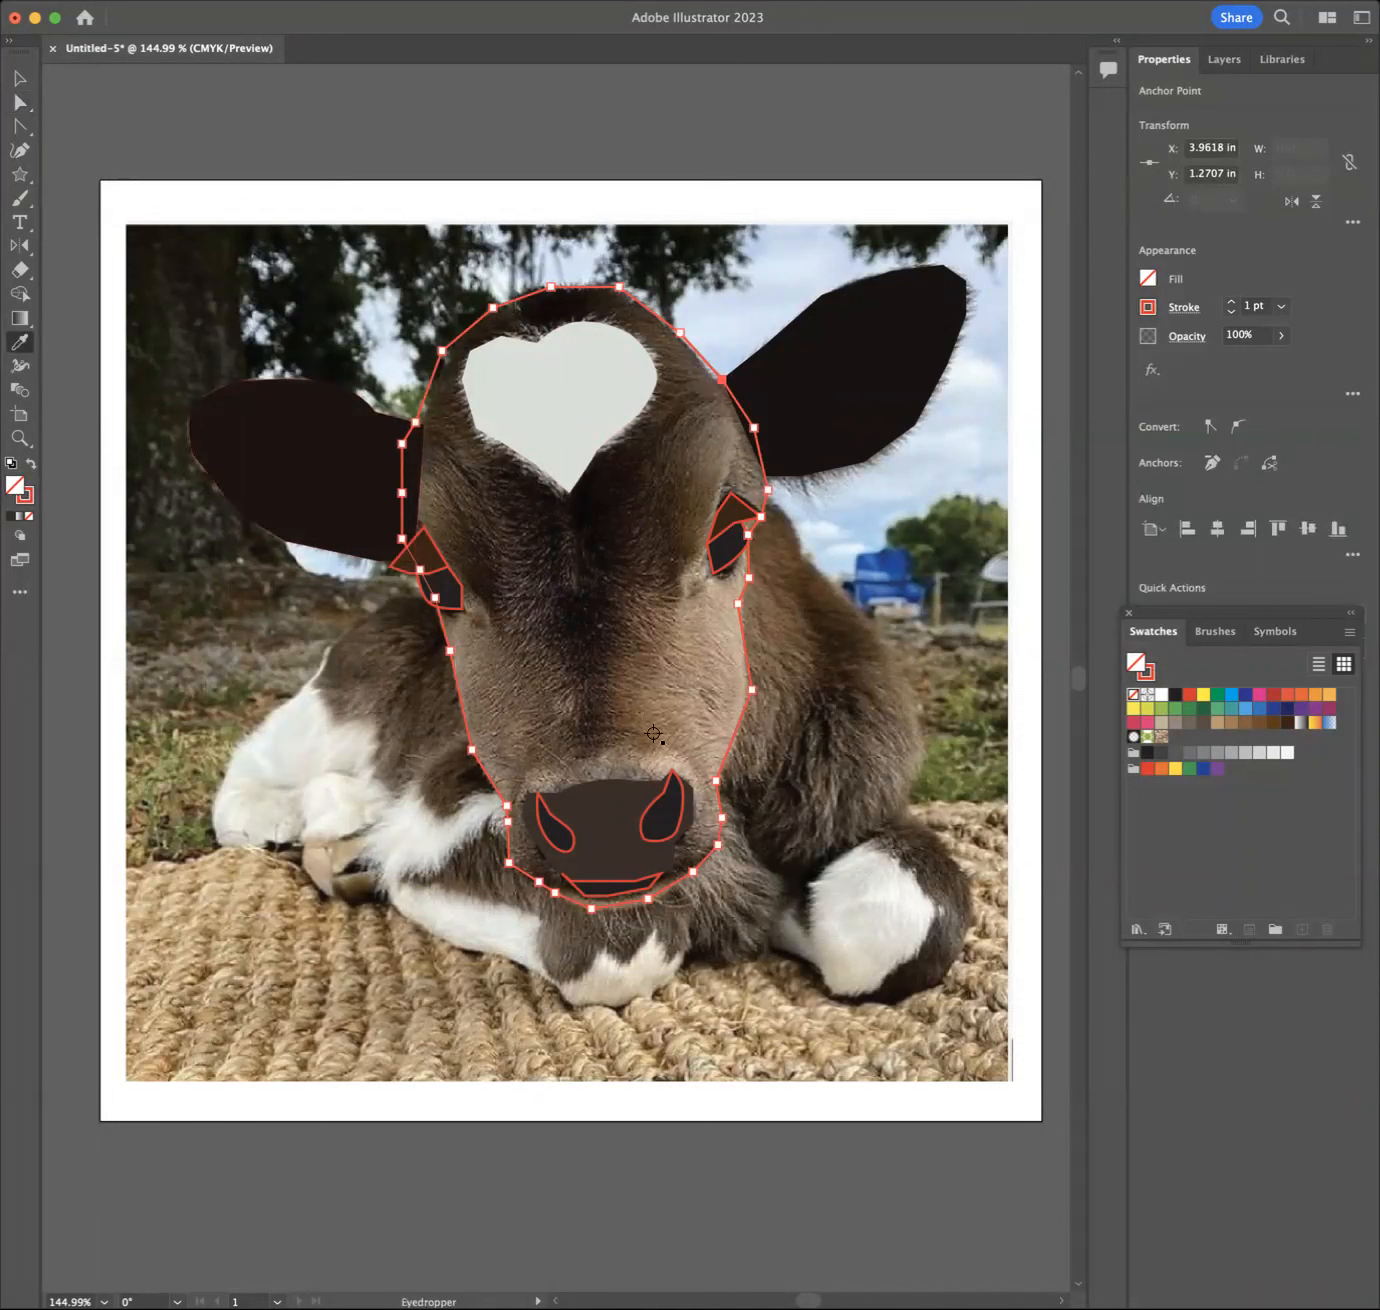
left_click(661, 700)
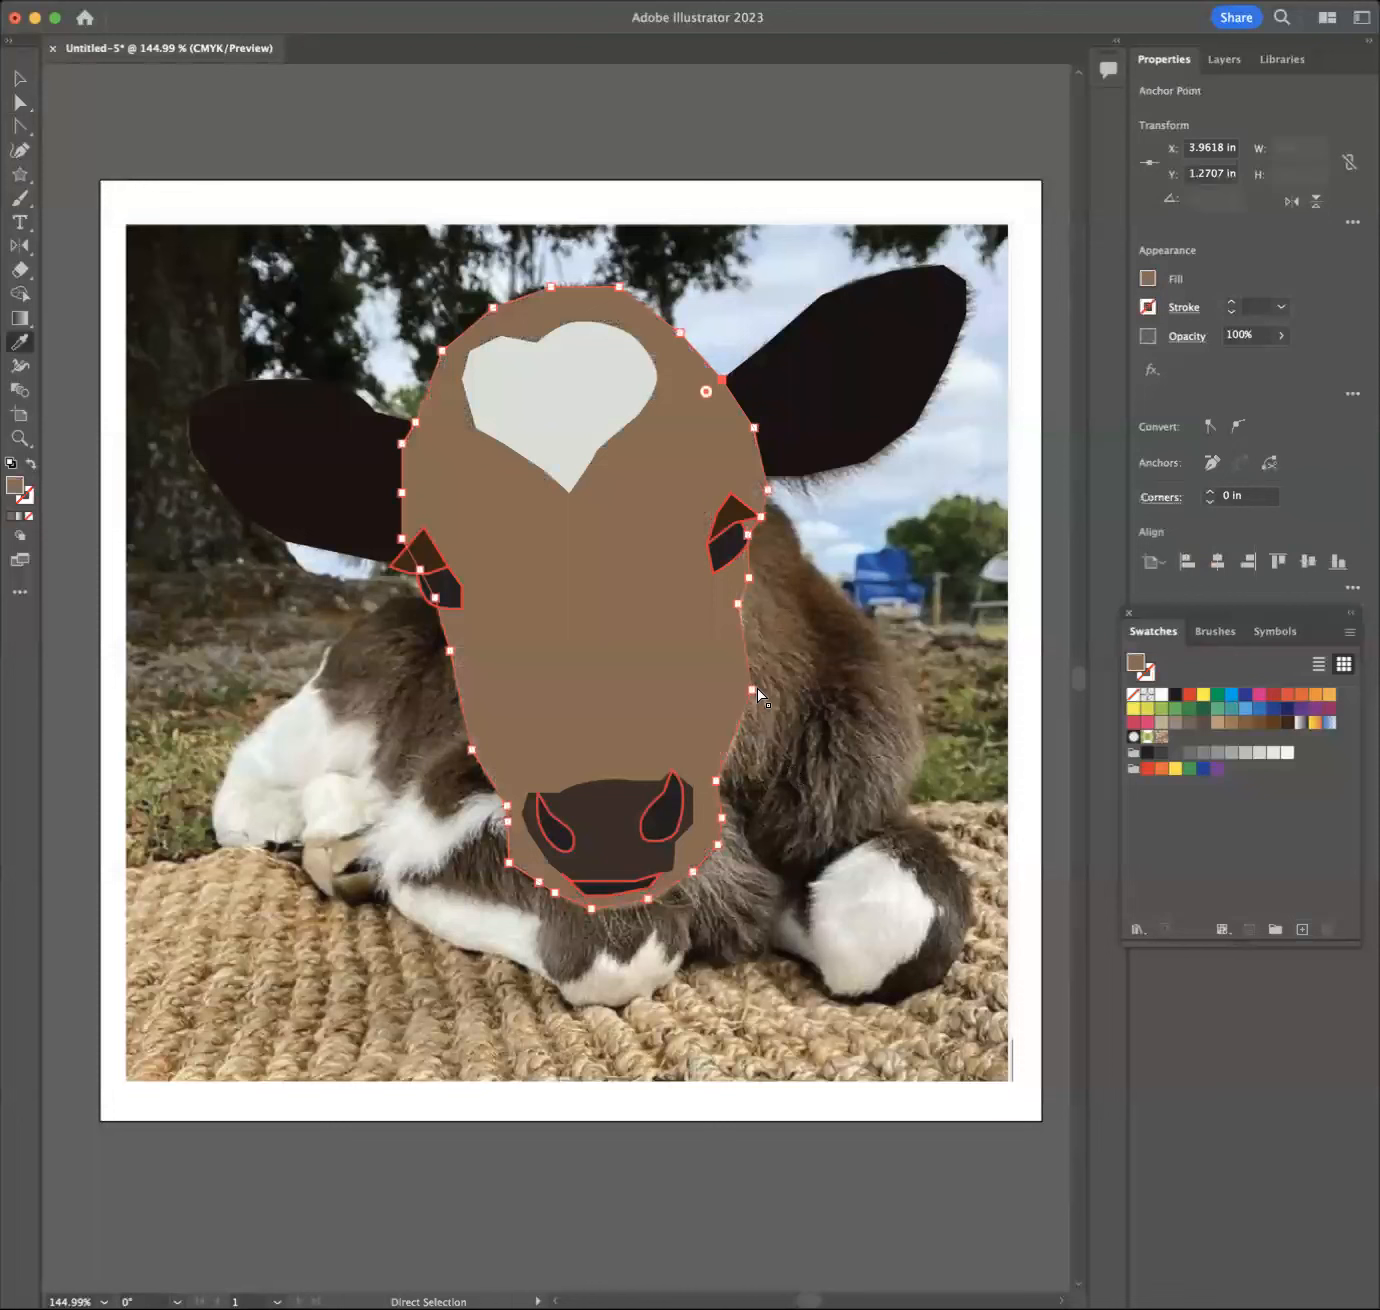
left_click(757, 688)
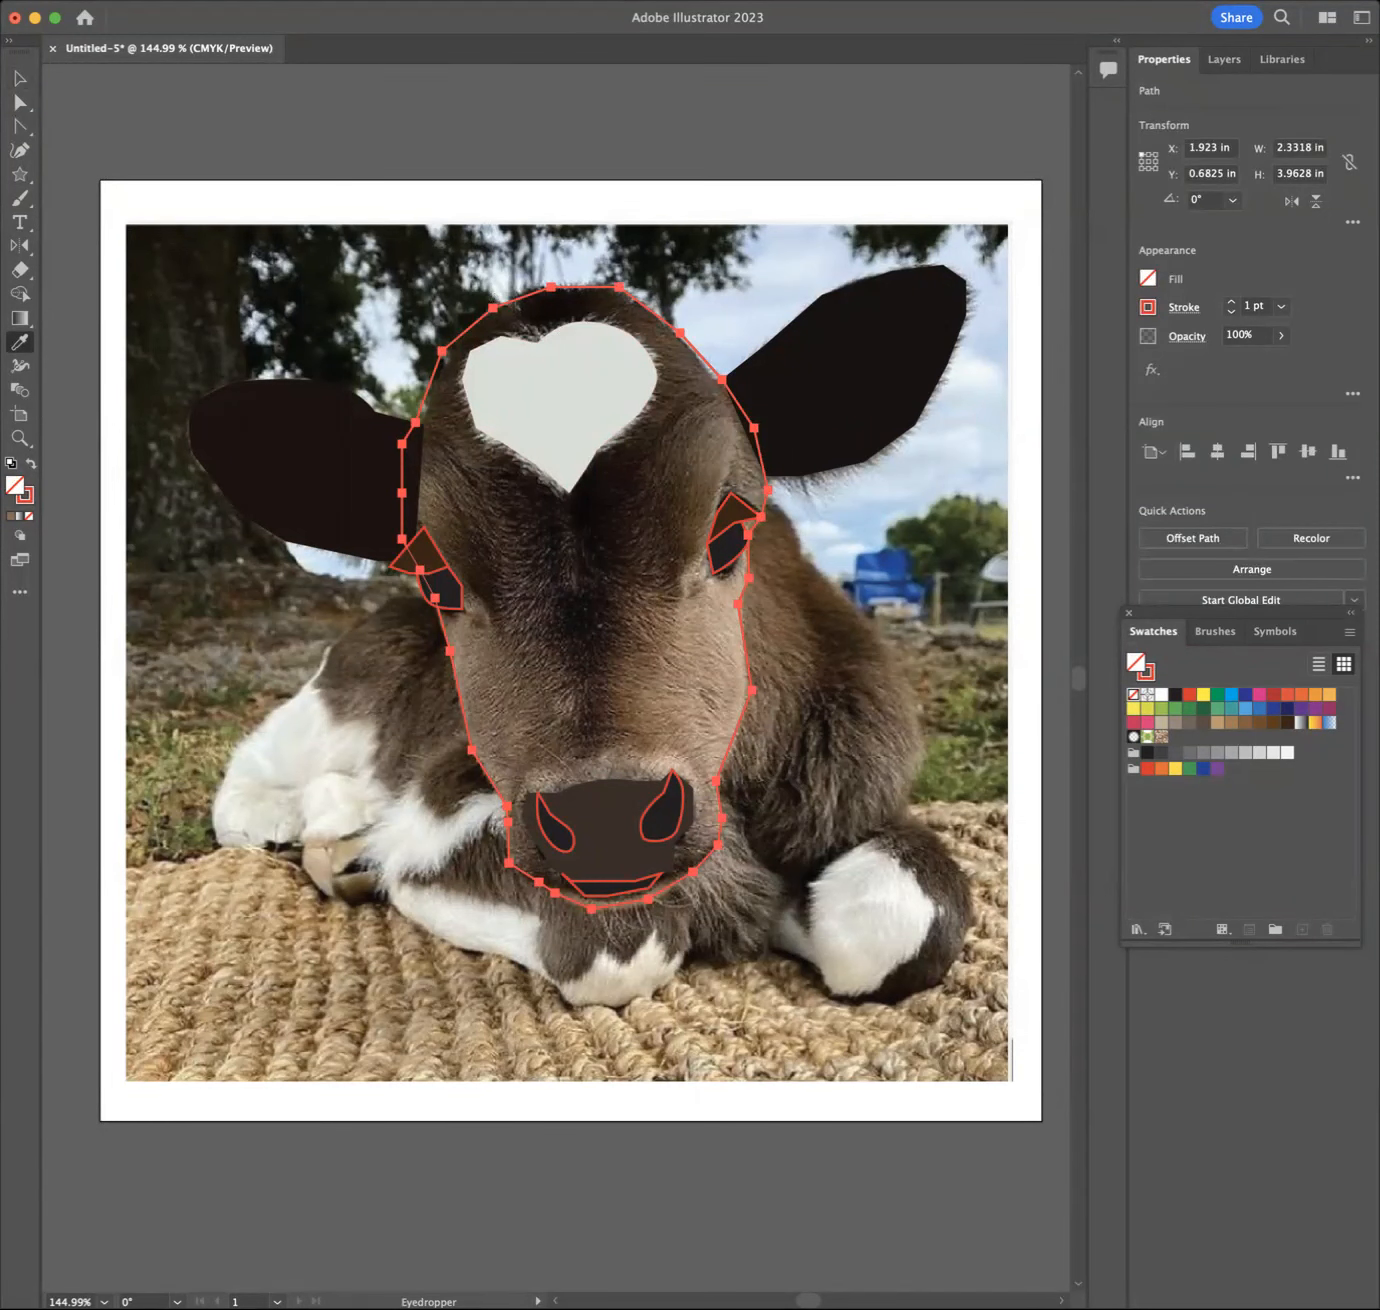
Step: Choose the Knife tool for the head outline and add the Measure tool from the full tool list to the toolbar's Eyedropper group
left_click(21, 271)
left_click(21, 271)
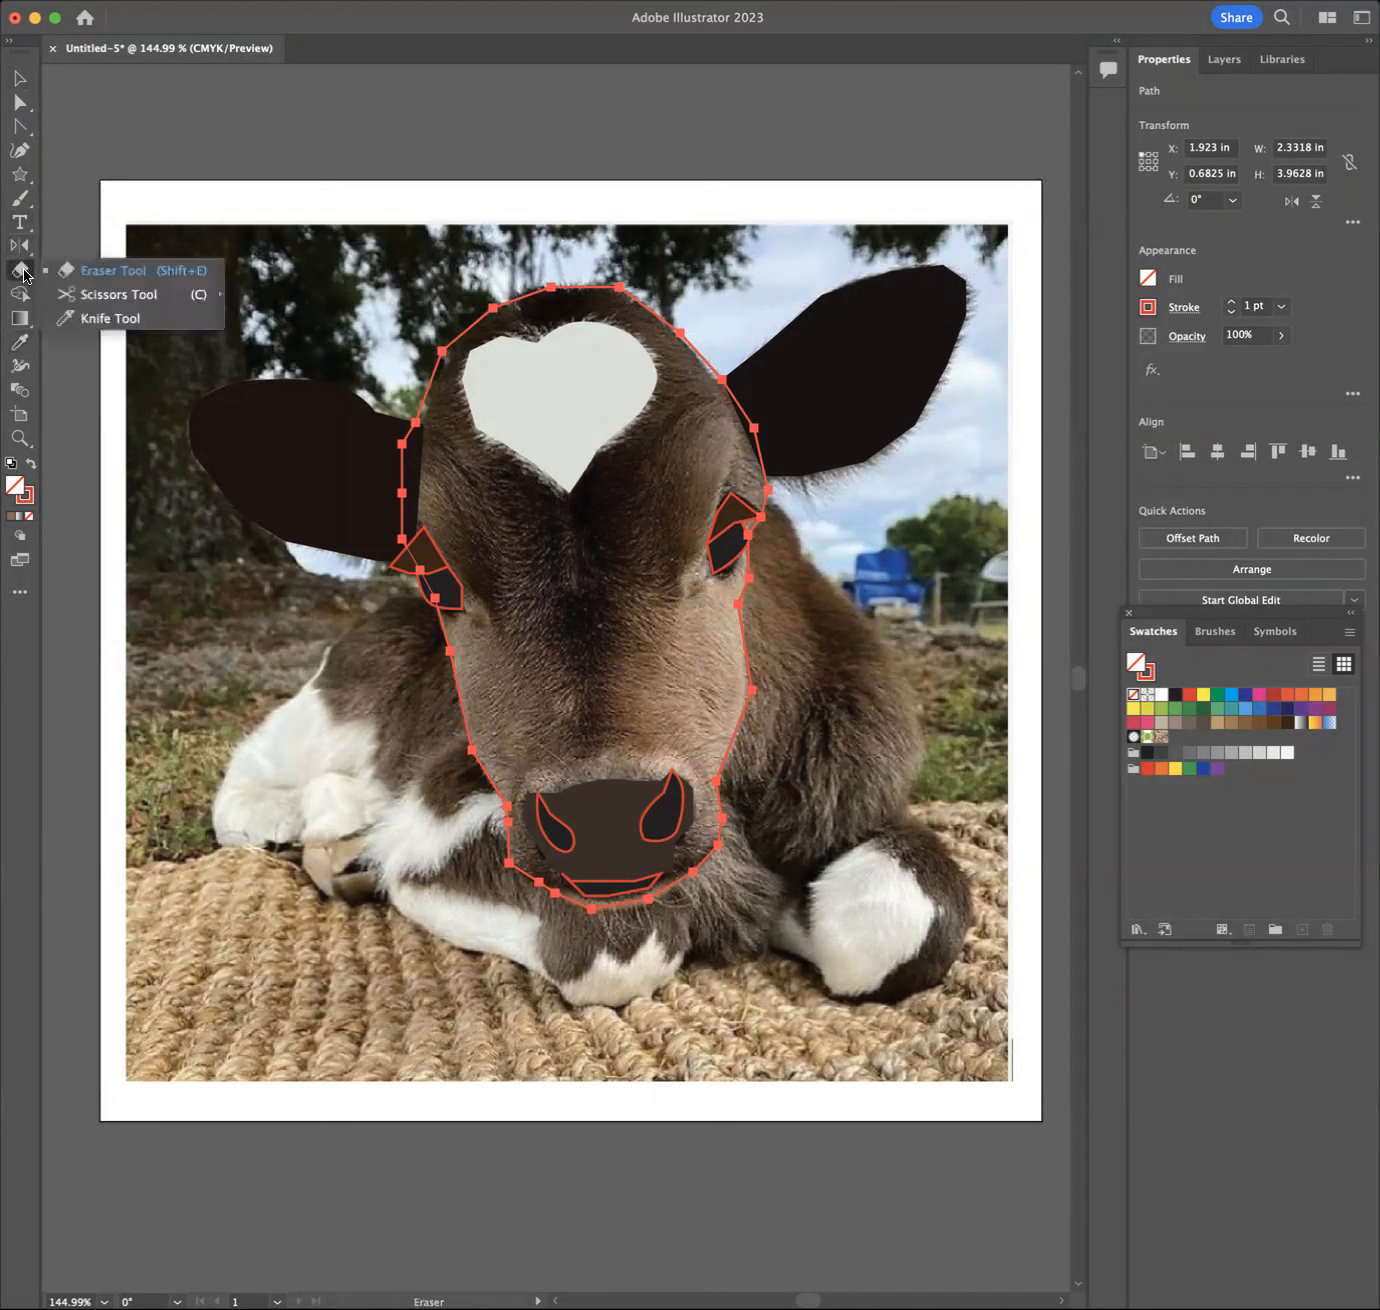
left_click(100, 320)
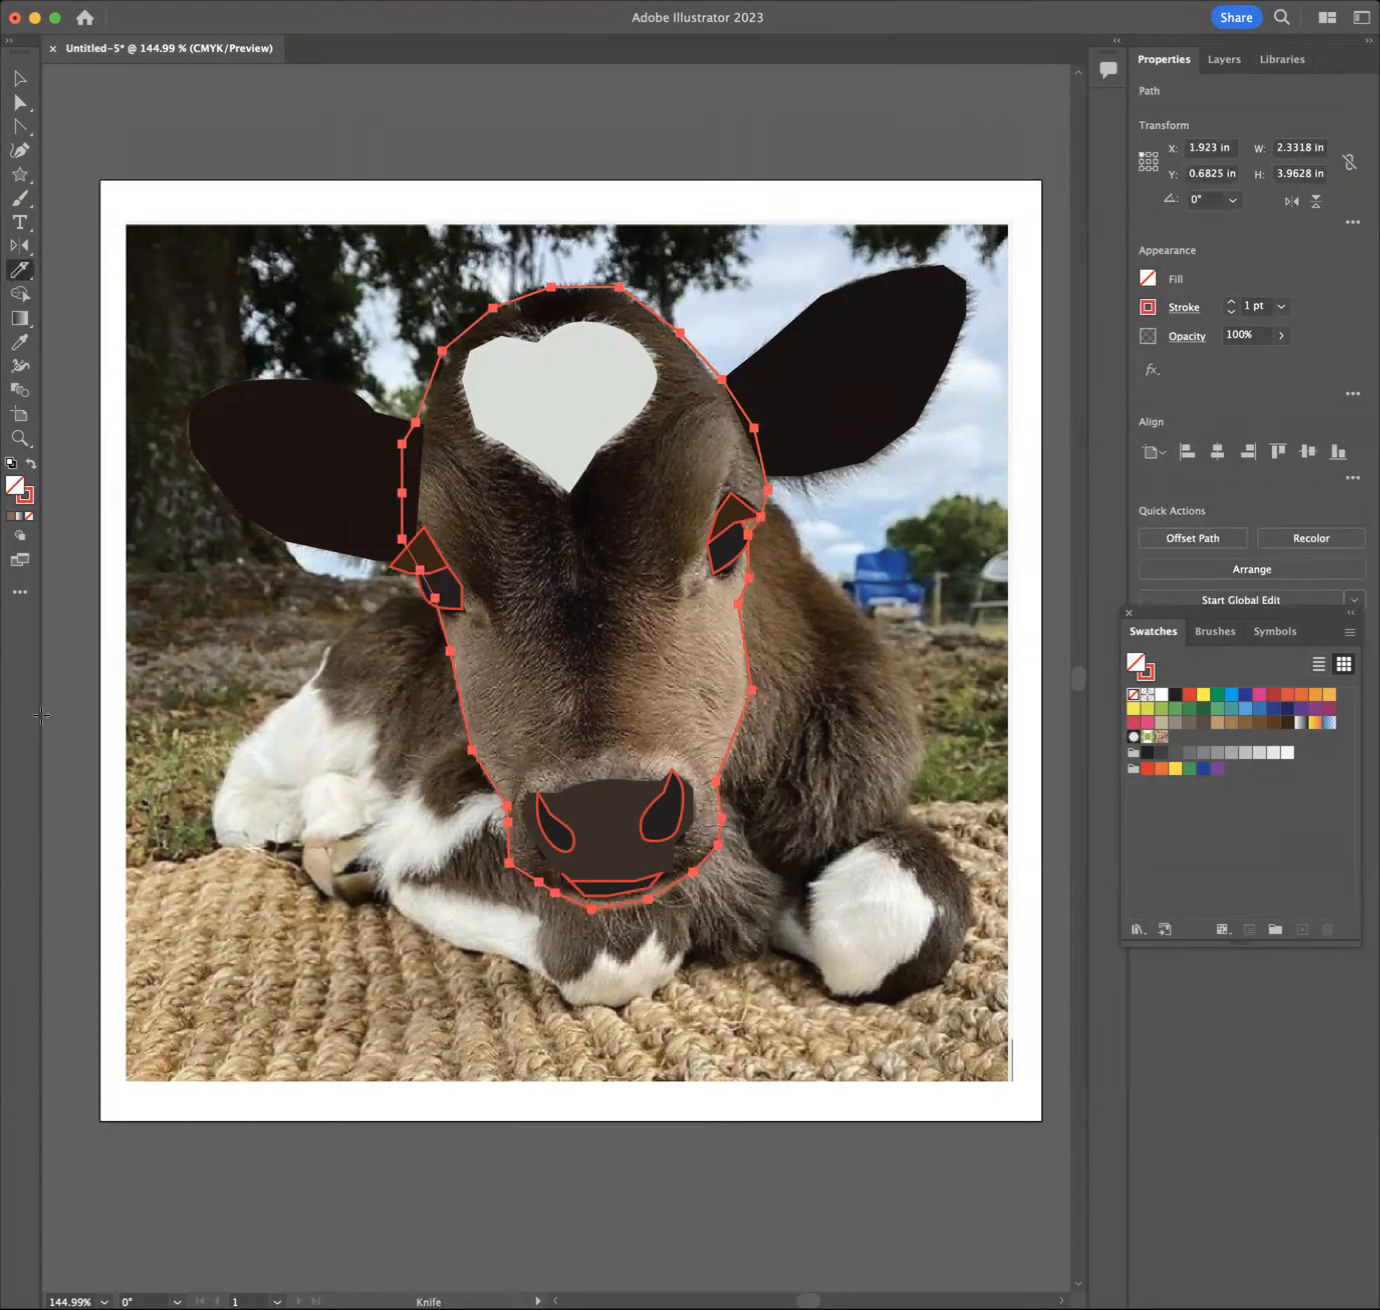
left_click(18, 597)
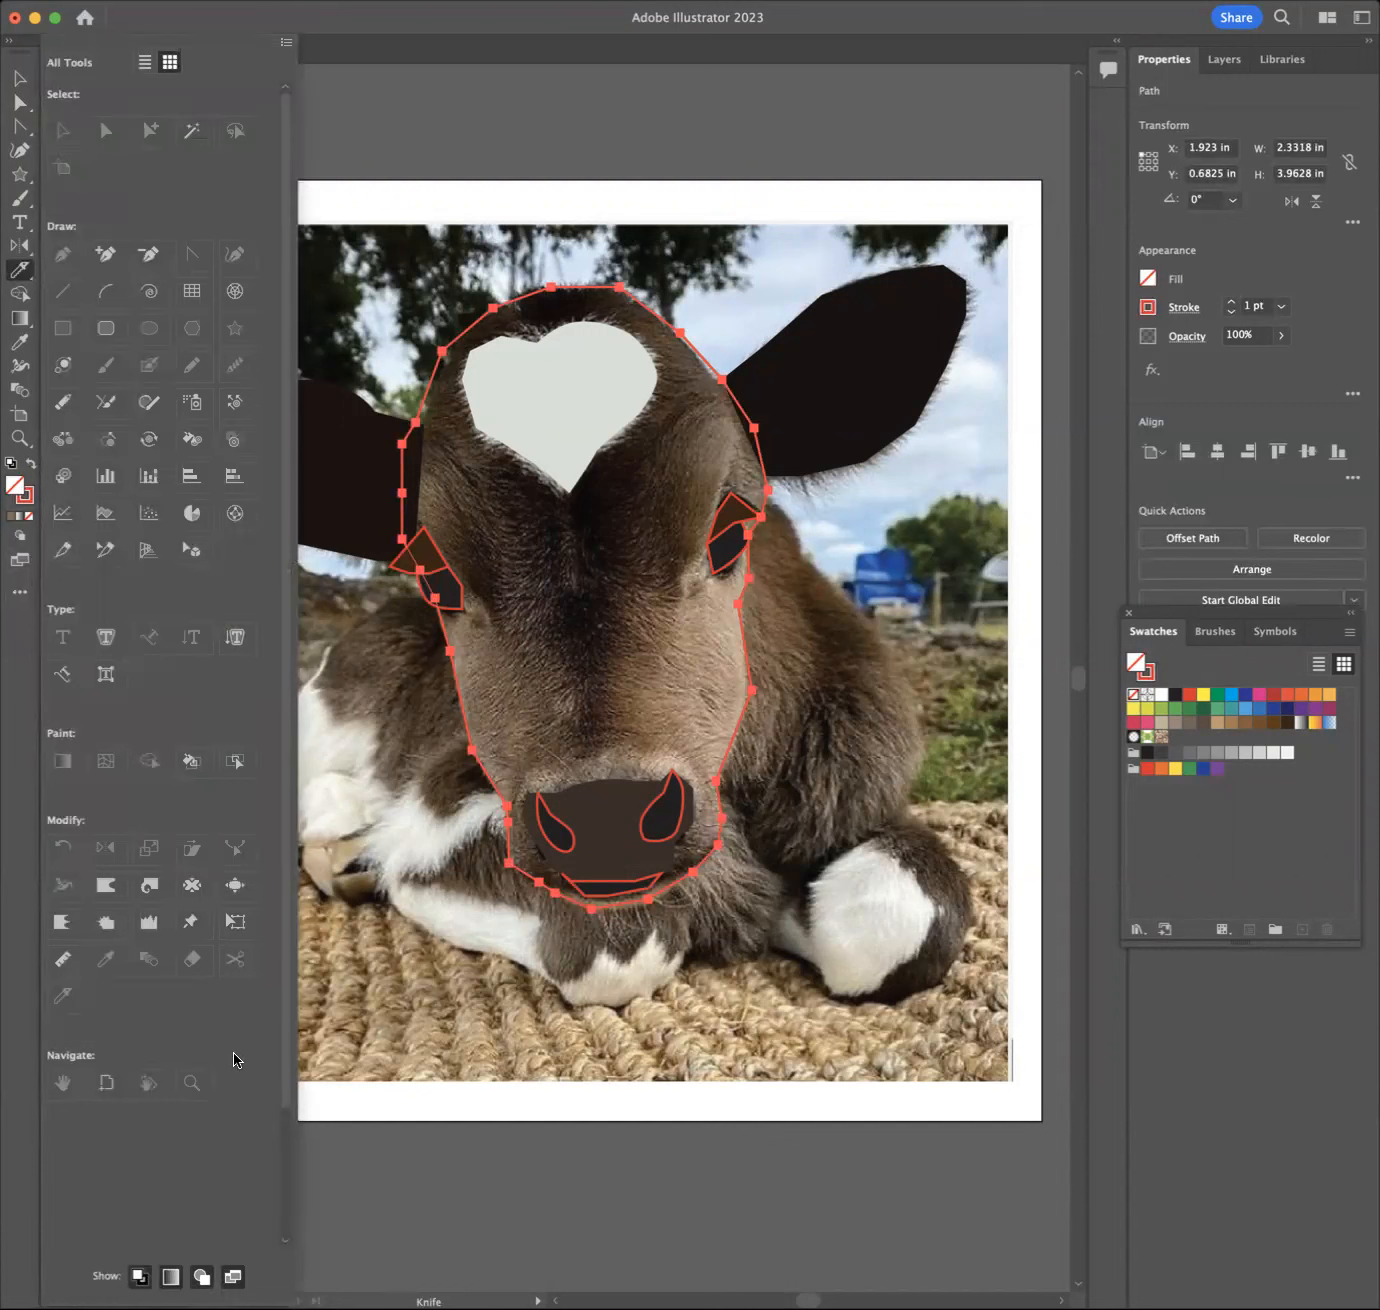
left_click(60, 994)
left_click(63, 960)
mouse_move(63, 414)
left_mouse_down()
mouse_move(57, 202)
mouse_move(24, 228)
mouse_move(70, 280)
mouse_move(62, 232)
left_mouse_up()
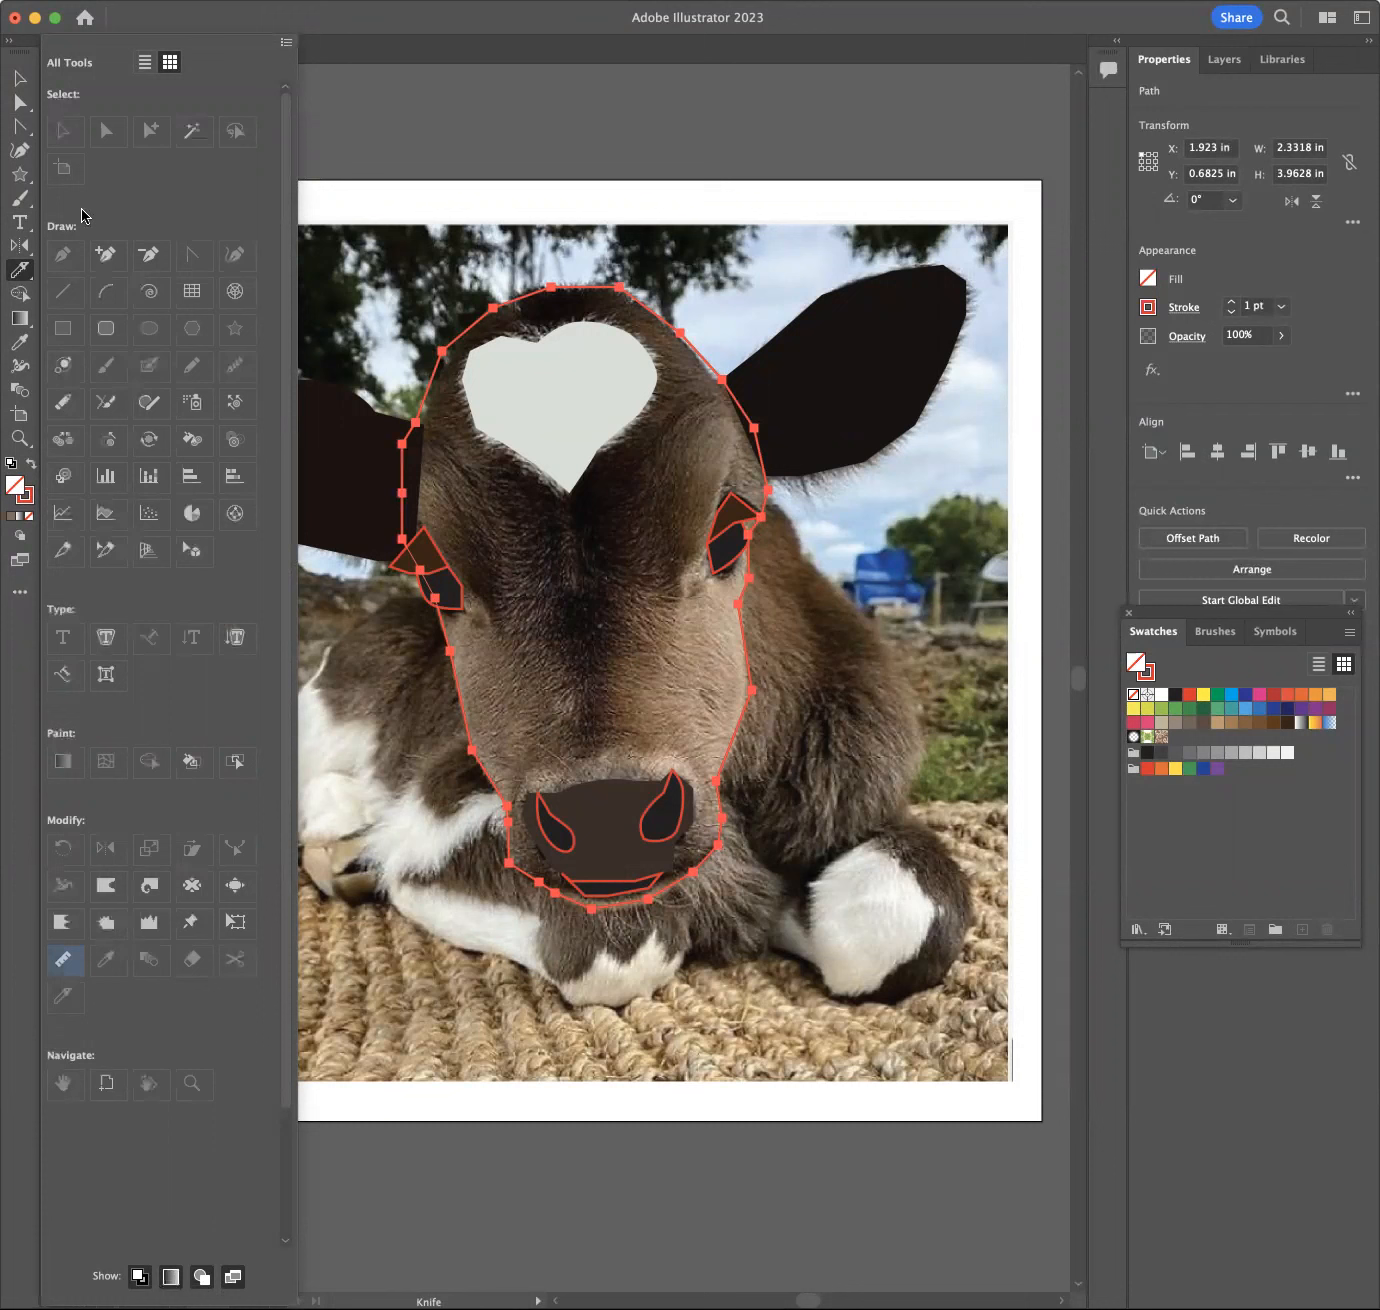
left_click_drag(63, 347, 16, 346)
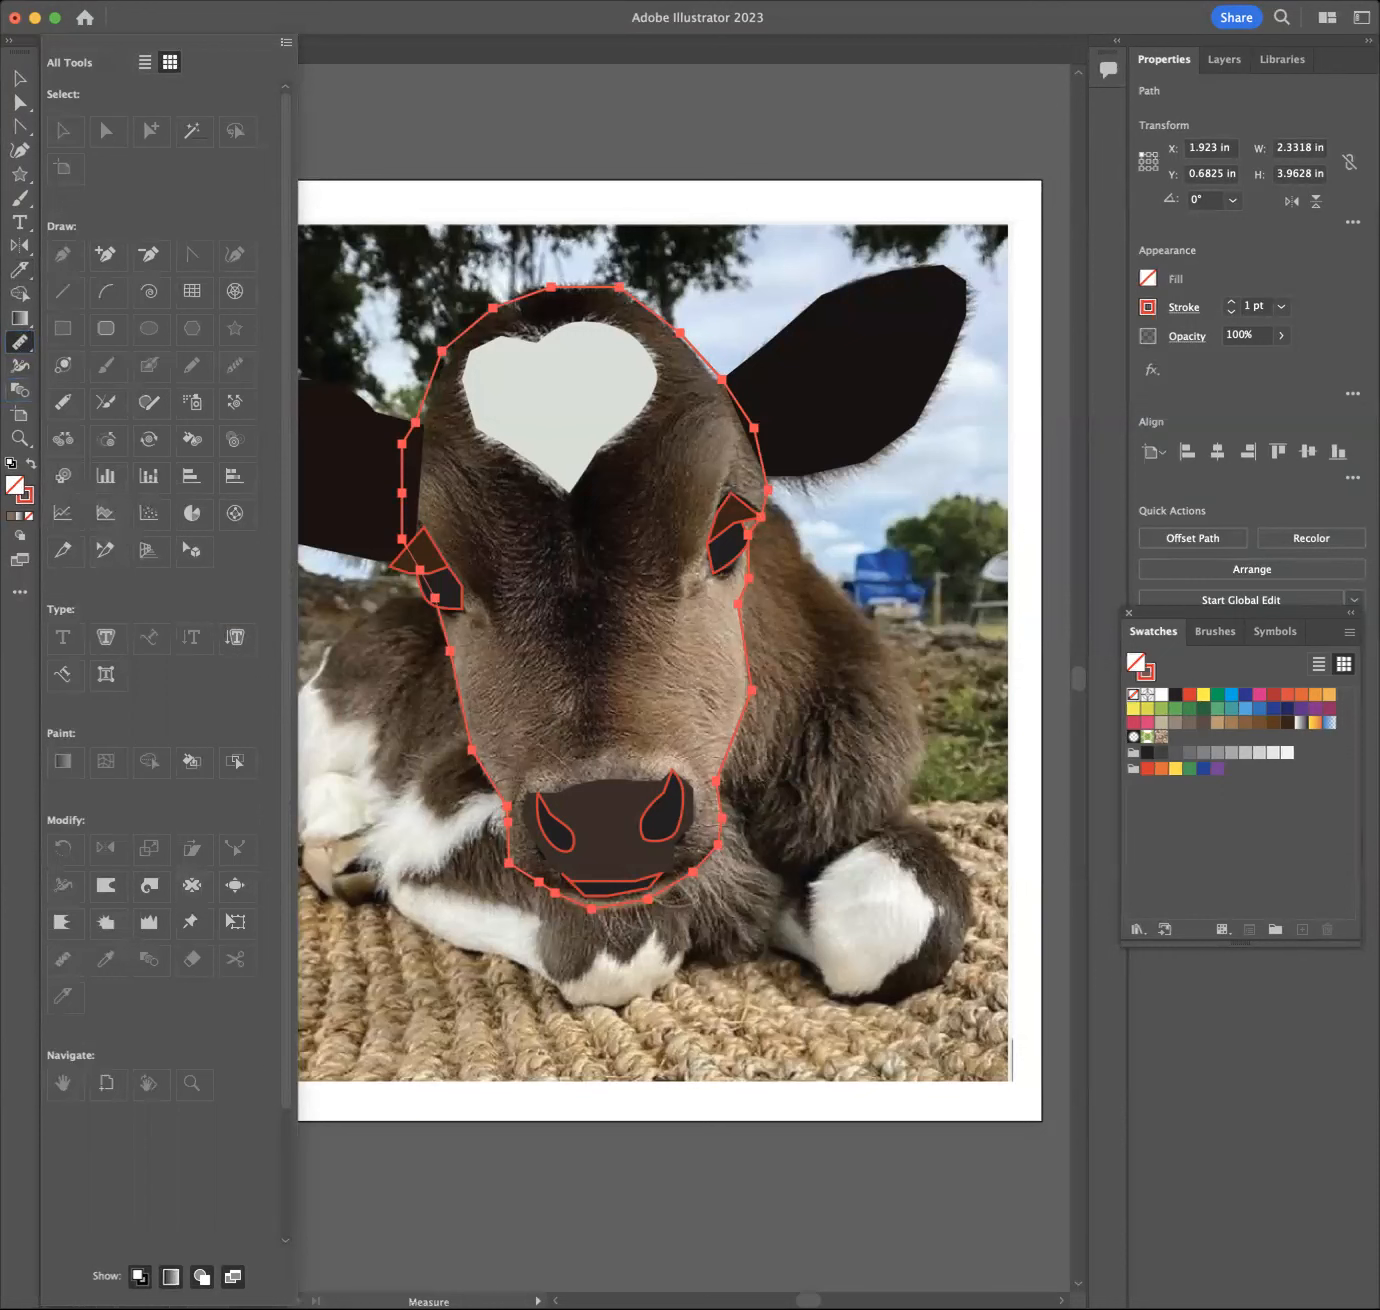
Step: Cut the head outline with the Knife along the dark forehead V between the eyes and around the muzzle above the nose, and deselect it
left_click(16, 272)
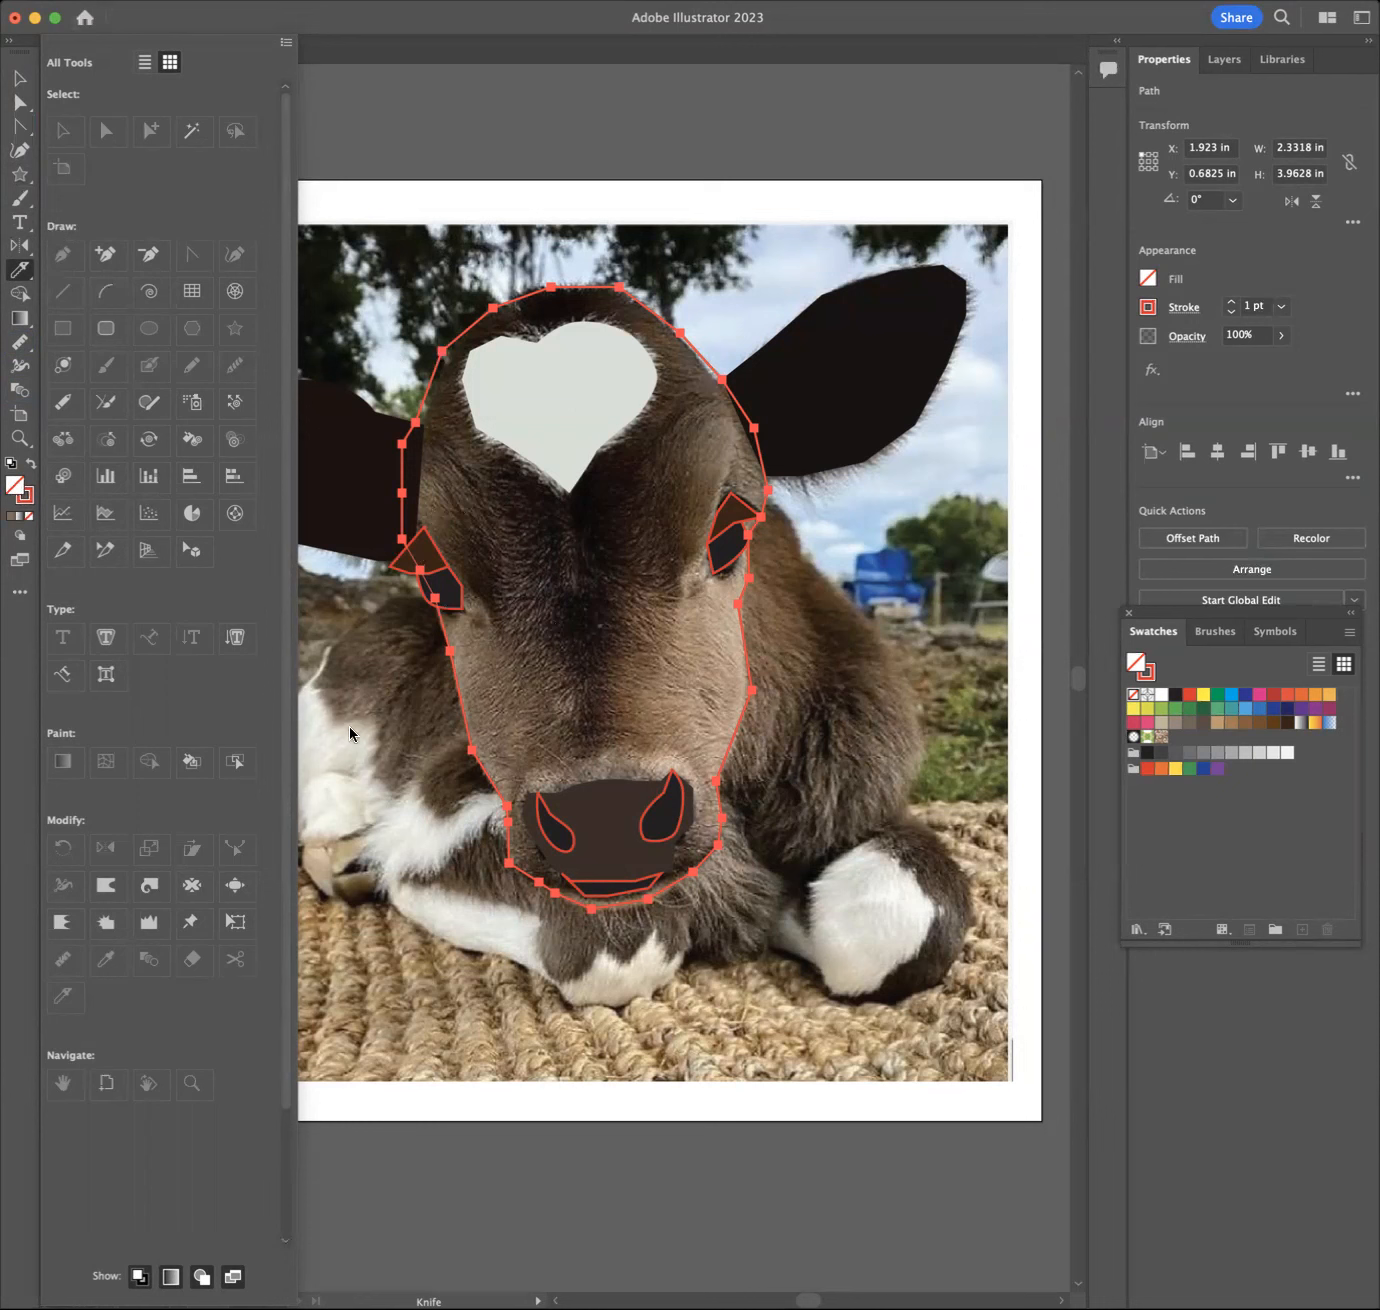
left_click(373, 90)
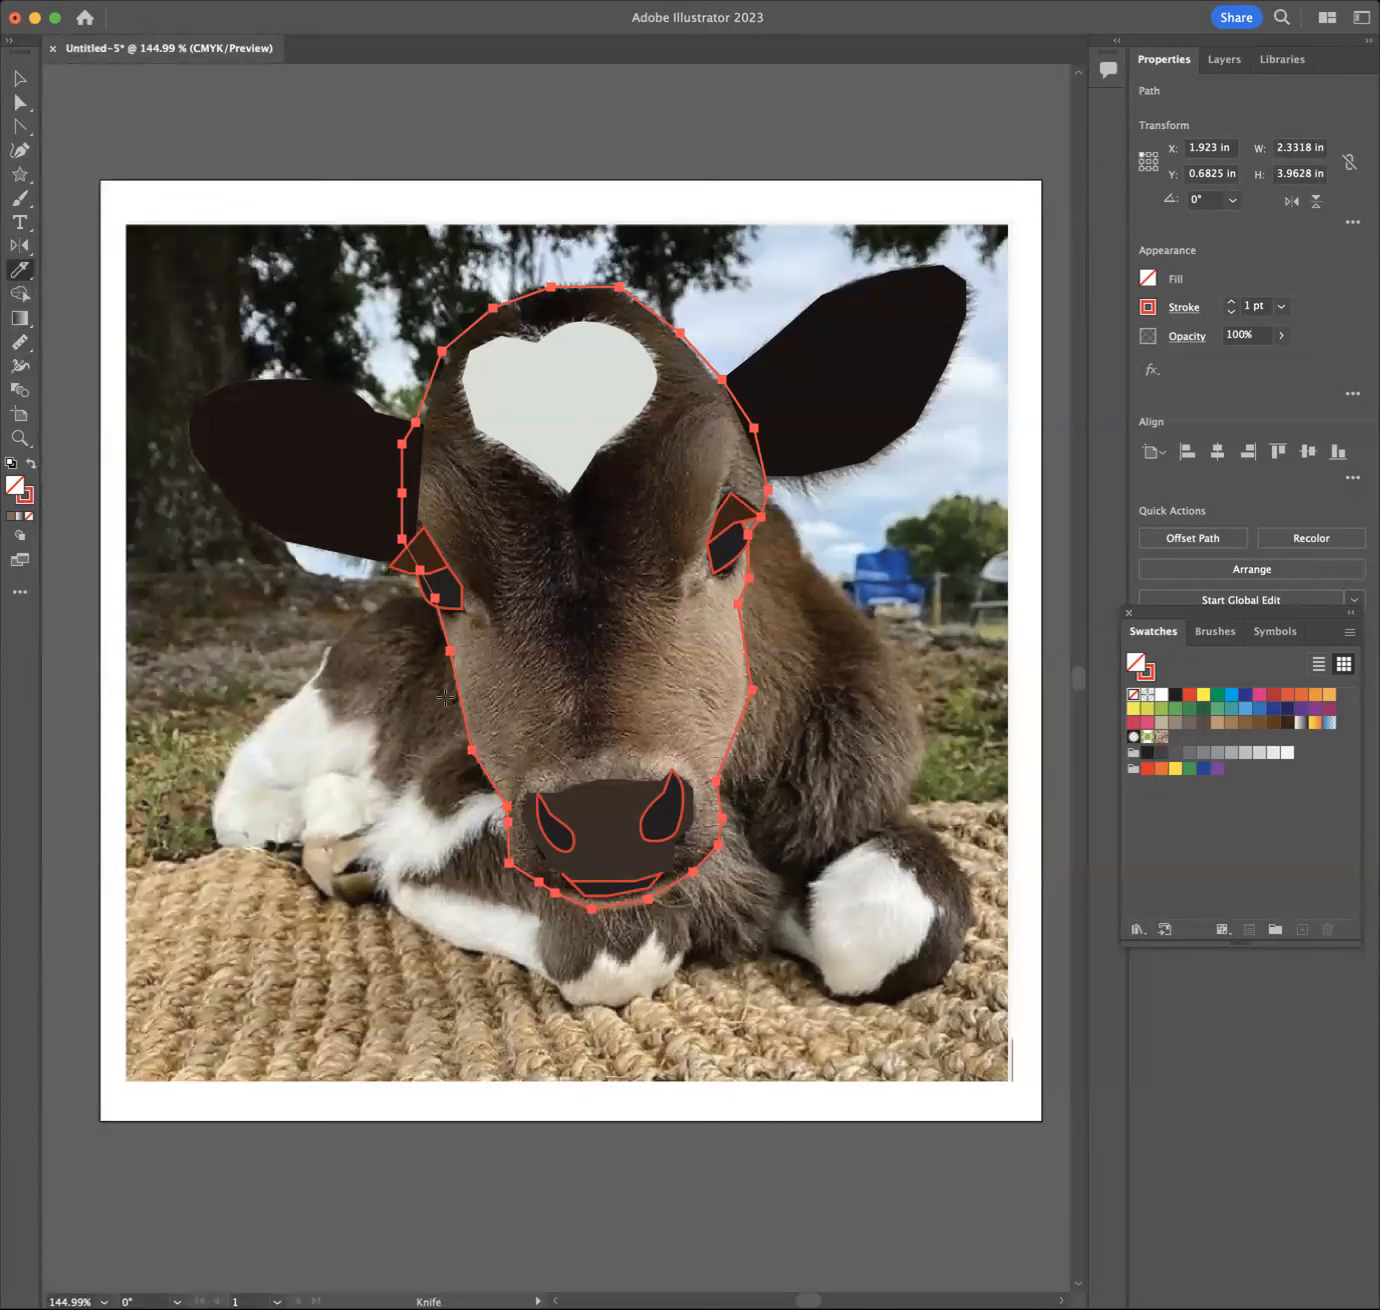
mouse_move(375, 534)
left_mouse_down()
mouse_move(465, 579)
mouse_move(558, 738)
mouse_move(598, 749)
mouse_move(668, 591)
mouse_move(791, 491)
left_mouse_up()
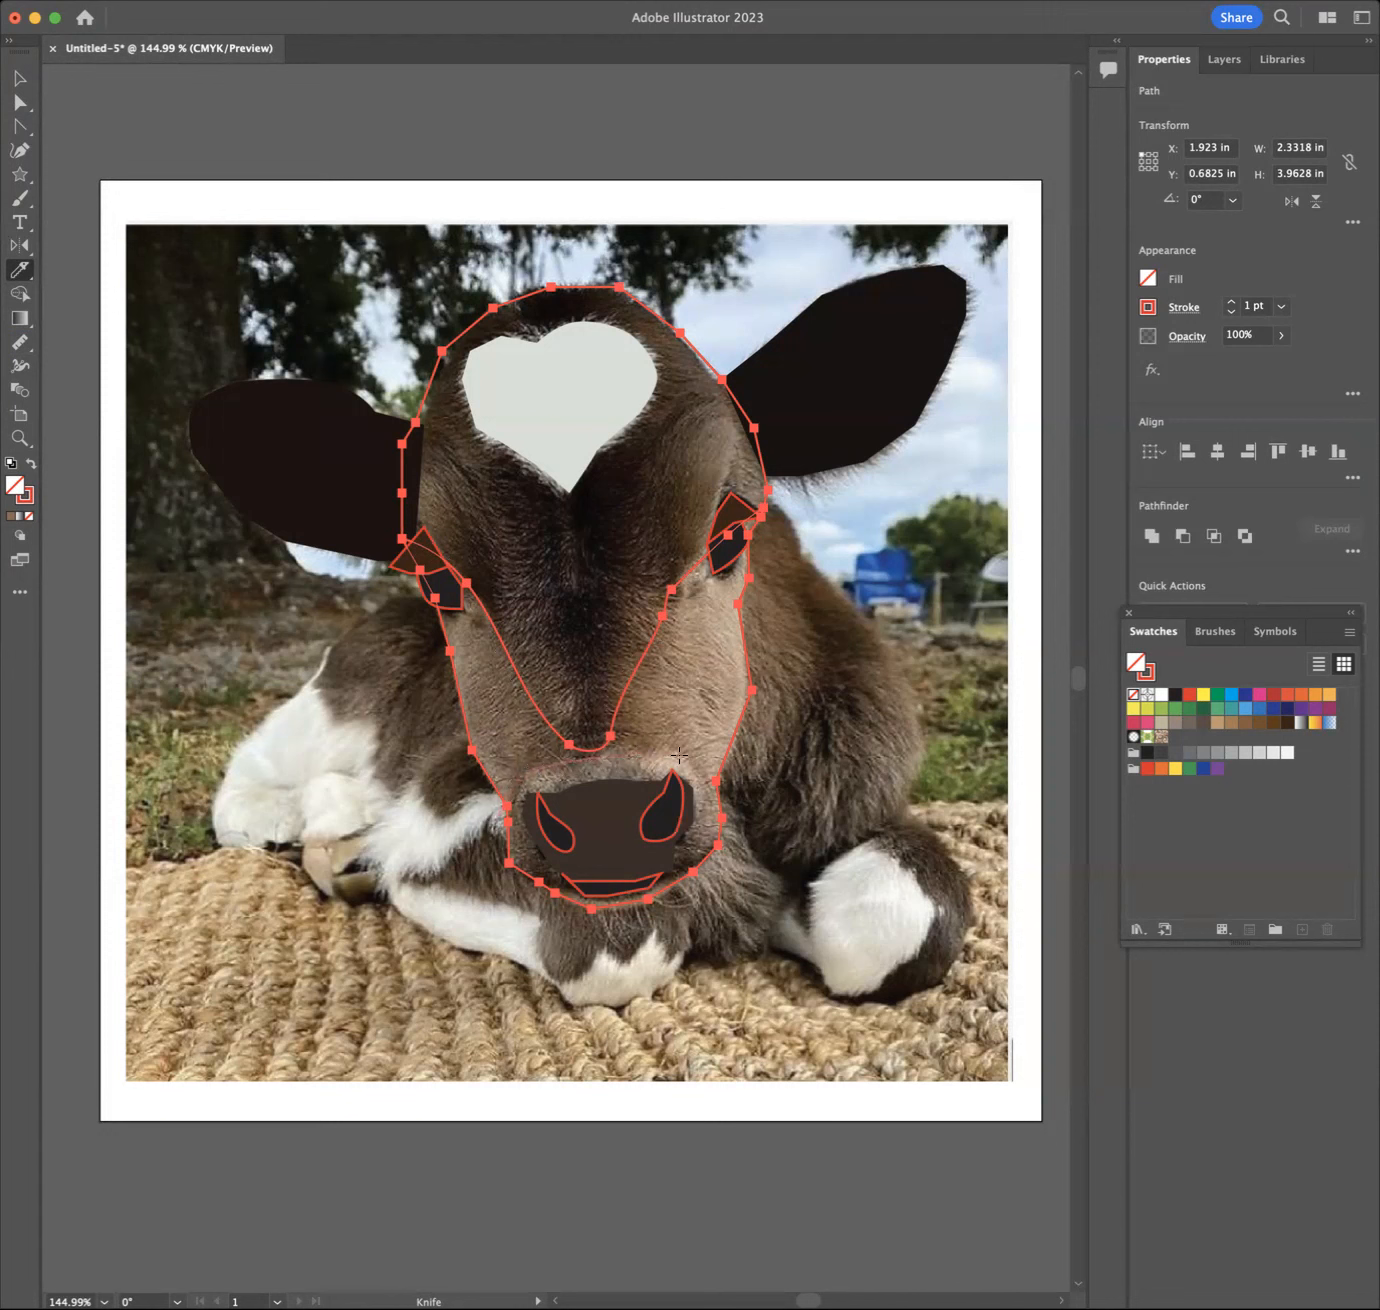
left_click_drag(724, 833, 716, 857)
left_click(21, 103)
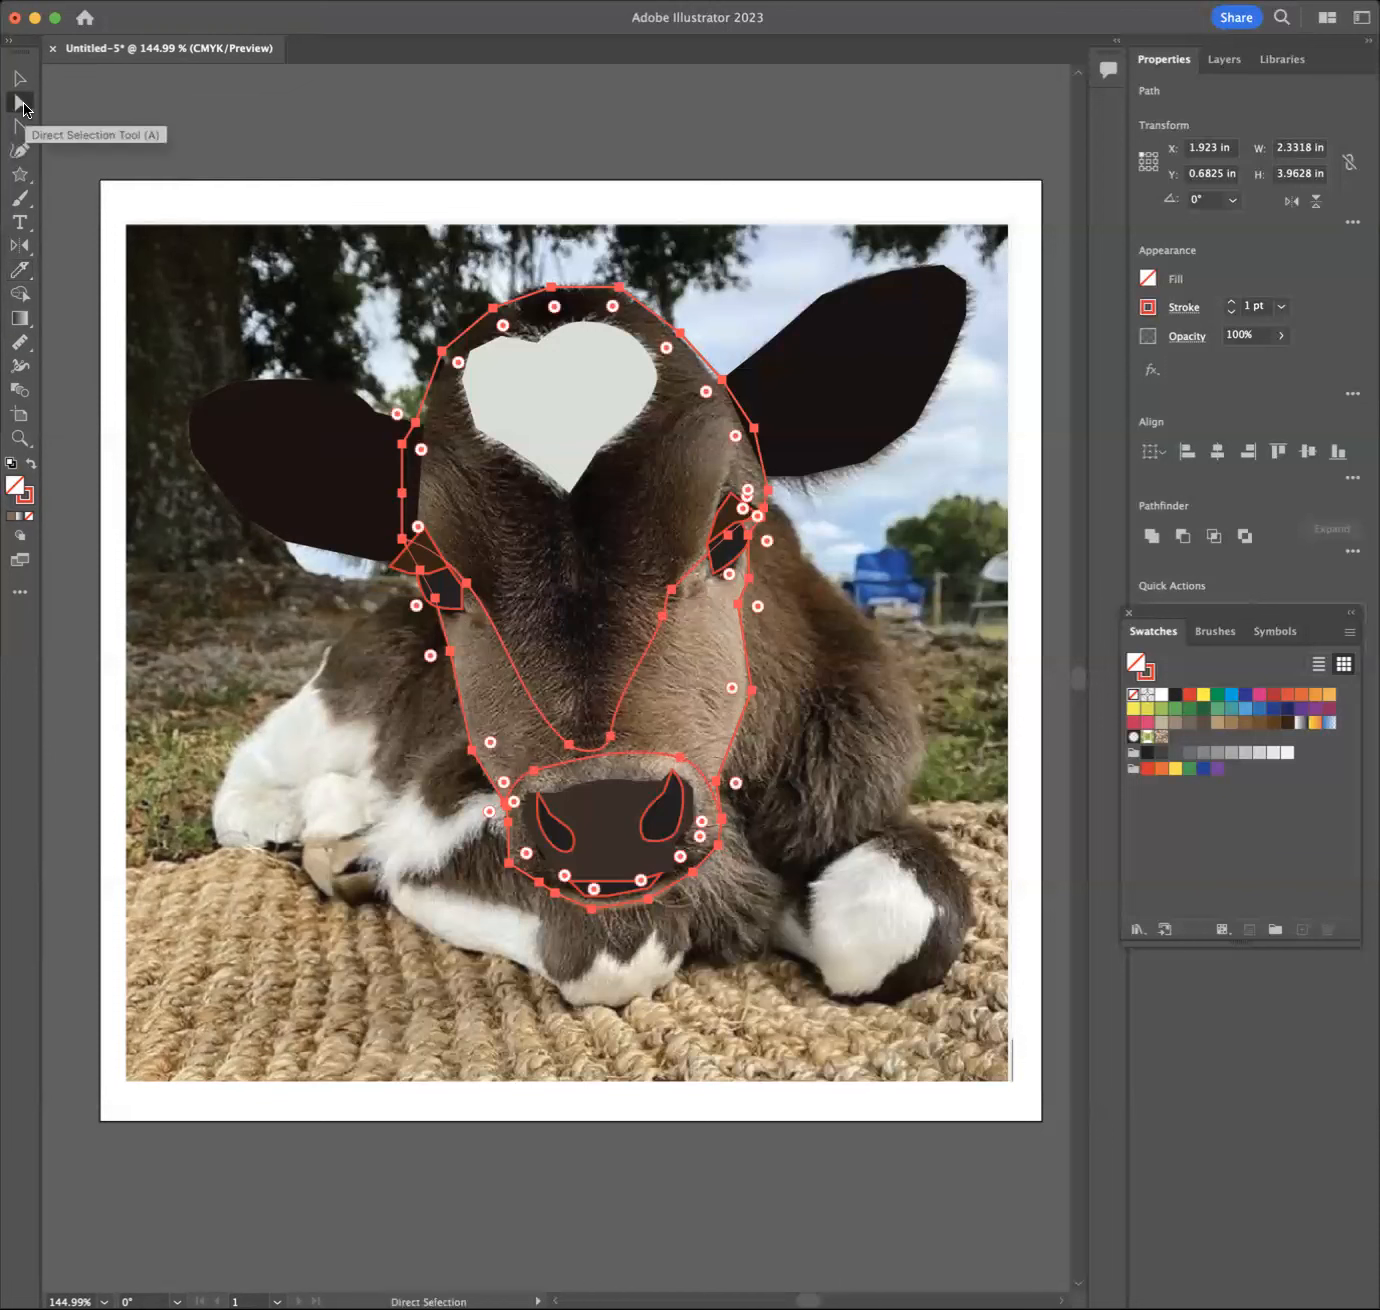
left_click(383, 127)
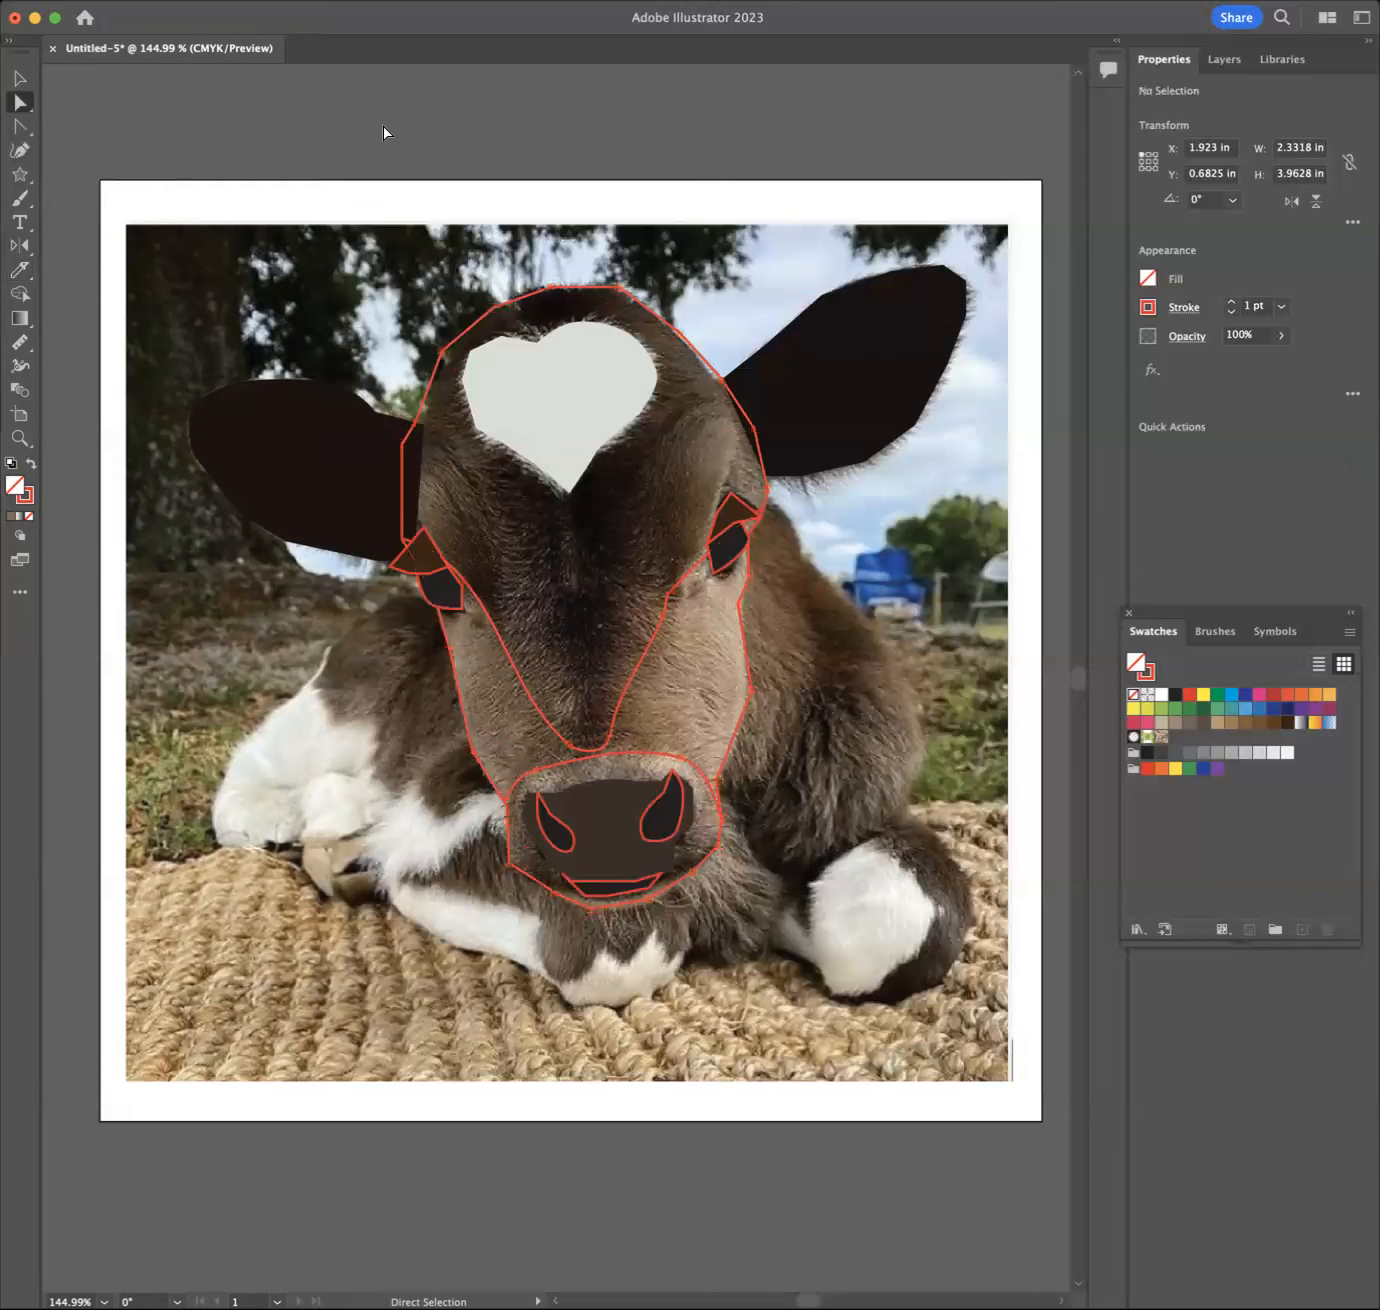
Step: Fill the forehead piece of the head with the dark brown sampled from the fur below the heart using the Eyedropper
left_click(517, 311)
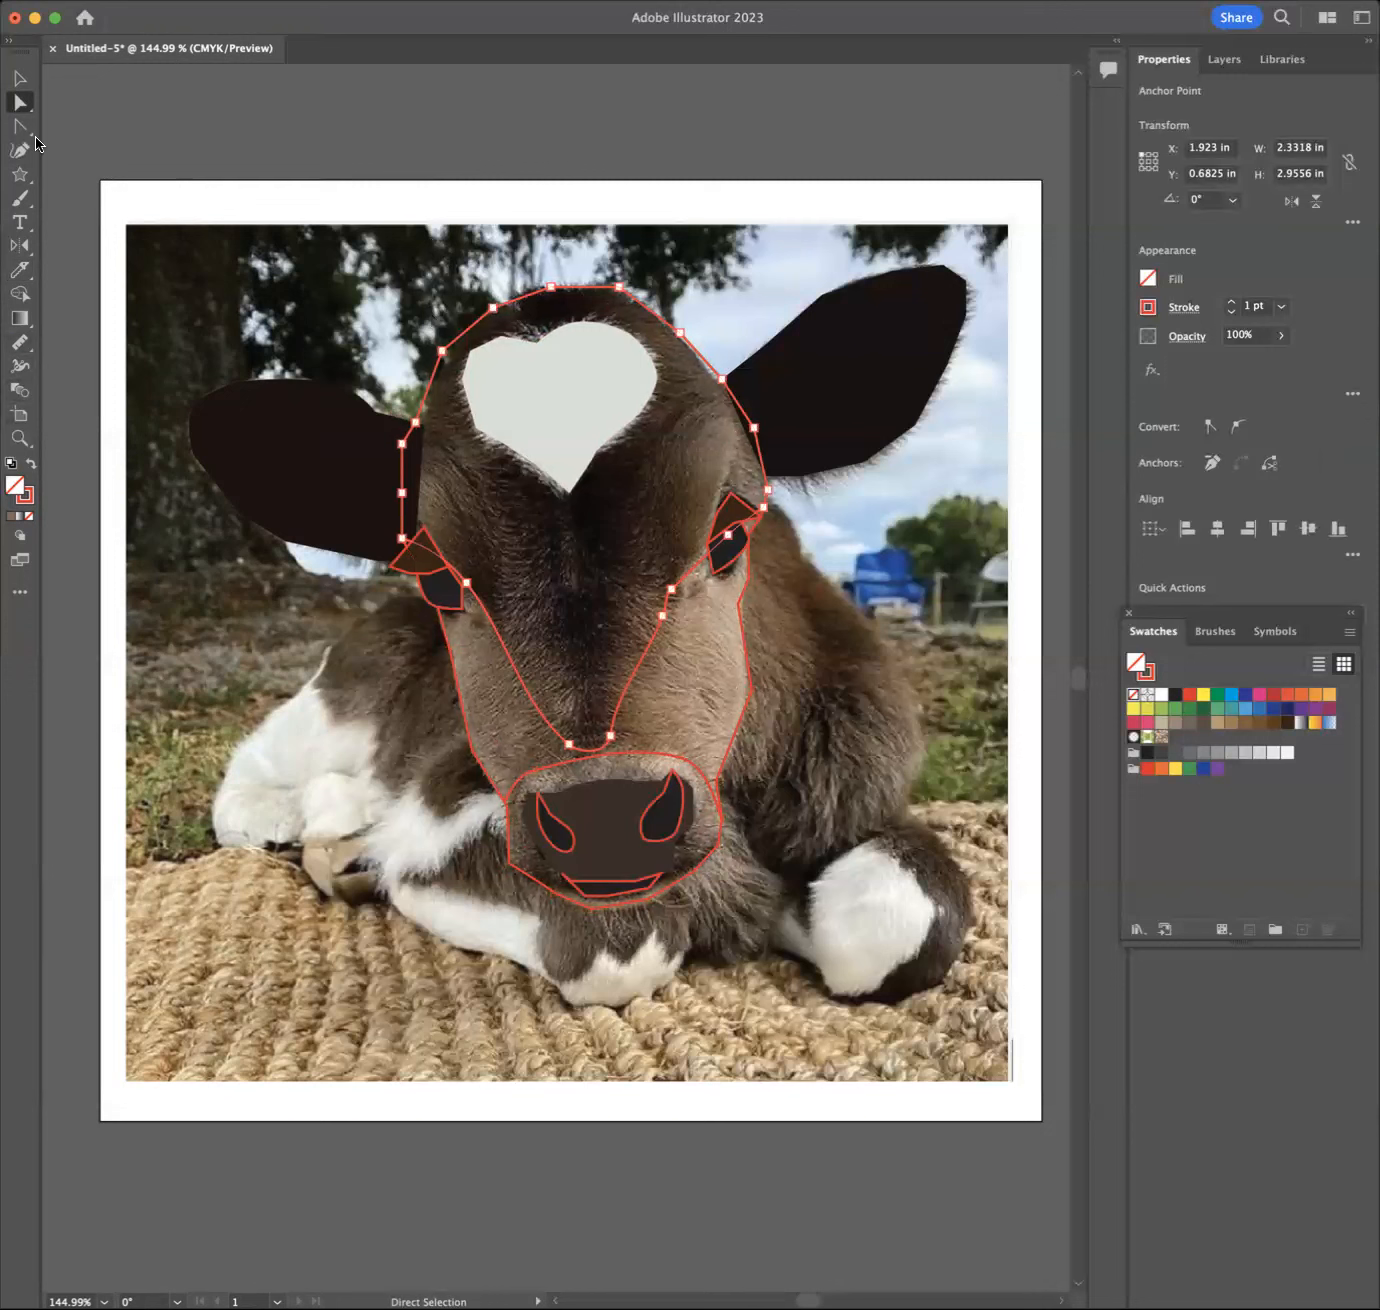
left_click_drag(25, 340, 76, 343)
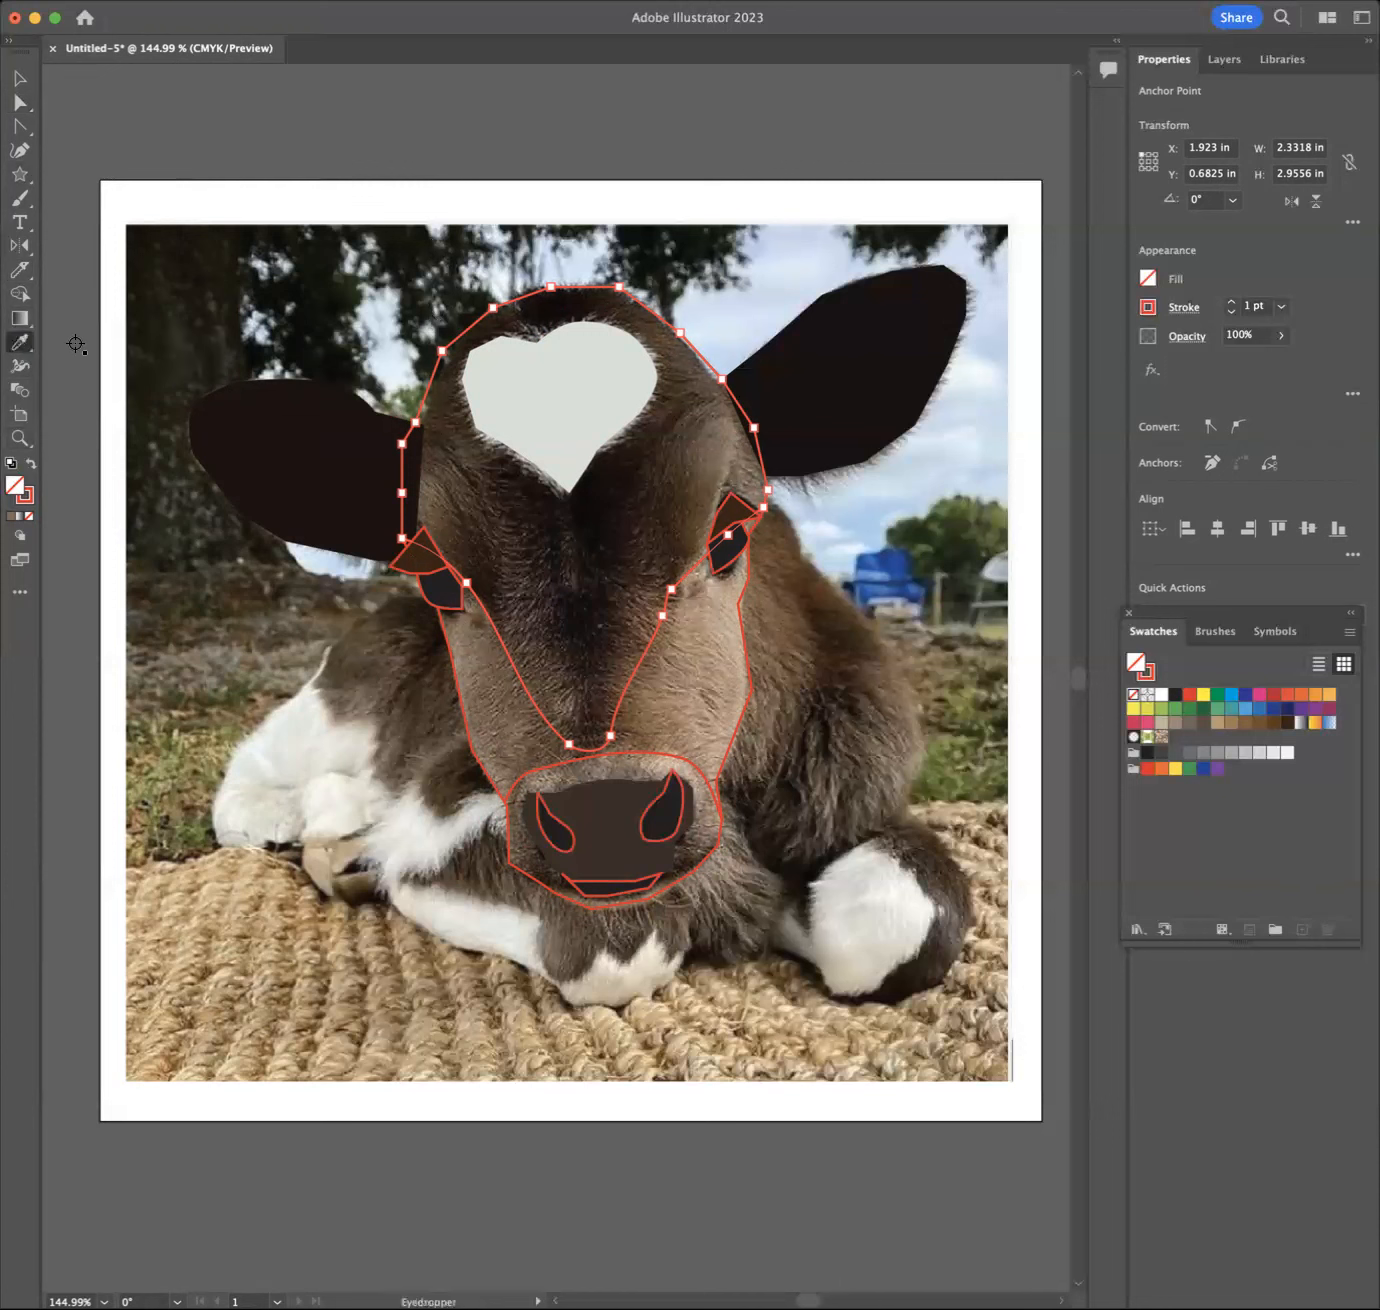
left_click(576, 568)
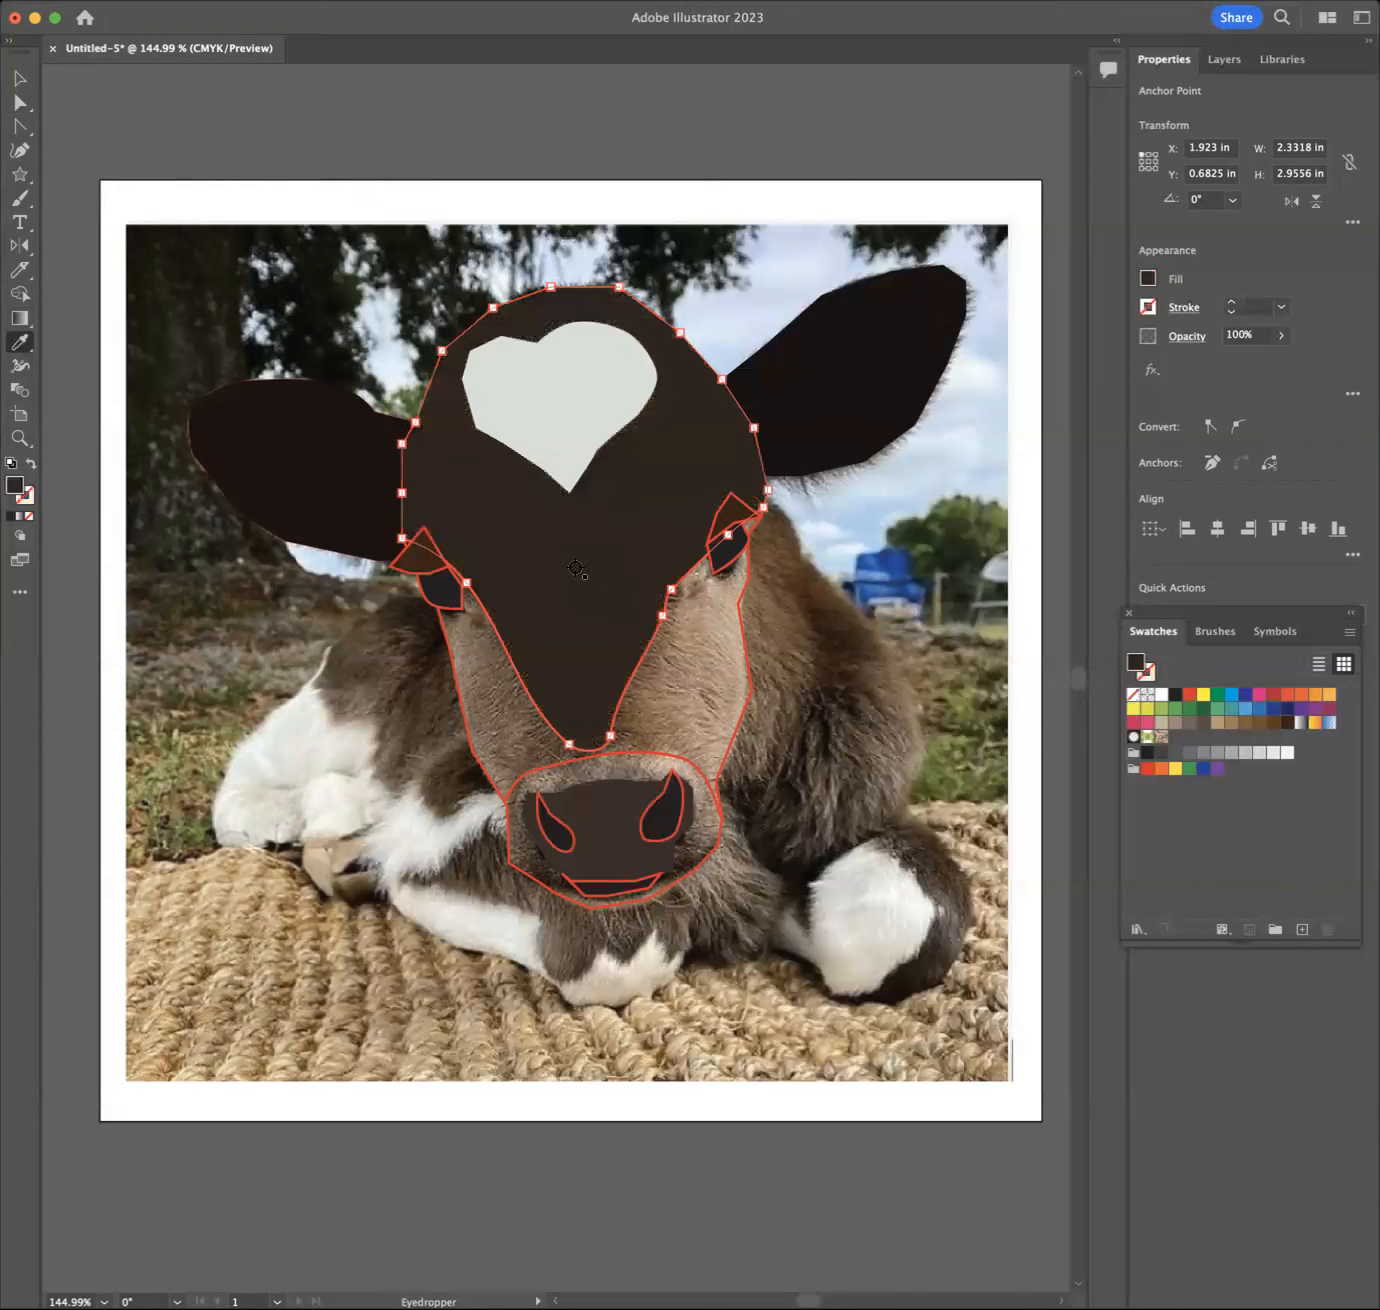
Step: Fill the cheek piece between the forehead and muzzle with the light tan sampled from the cheek fur in the photo
left_click(20, 103)
left_click(741, 710)
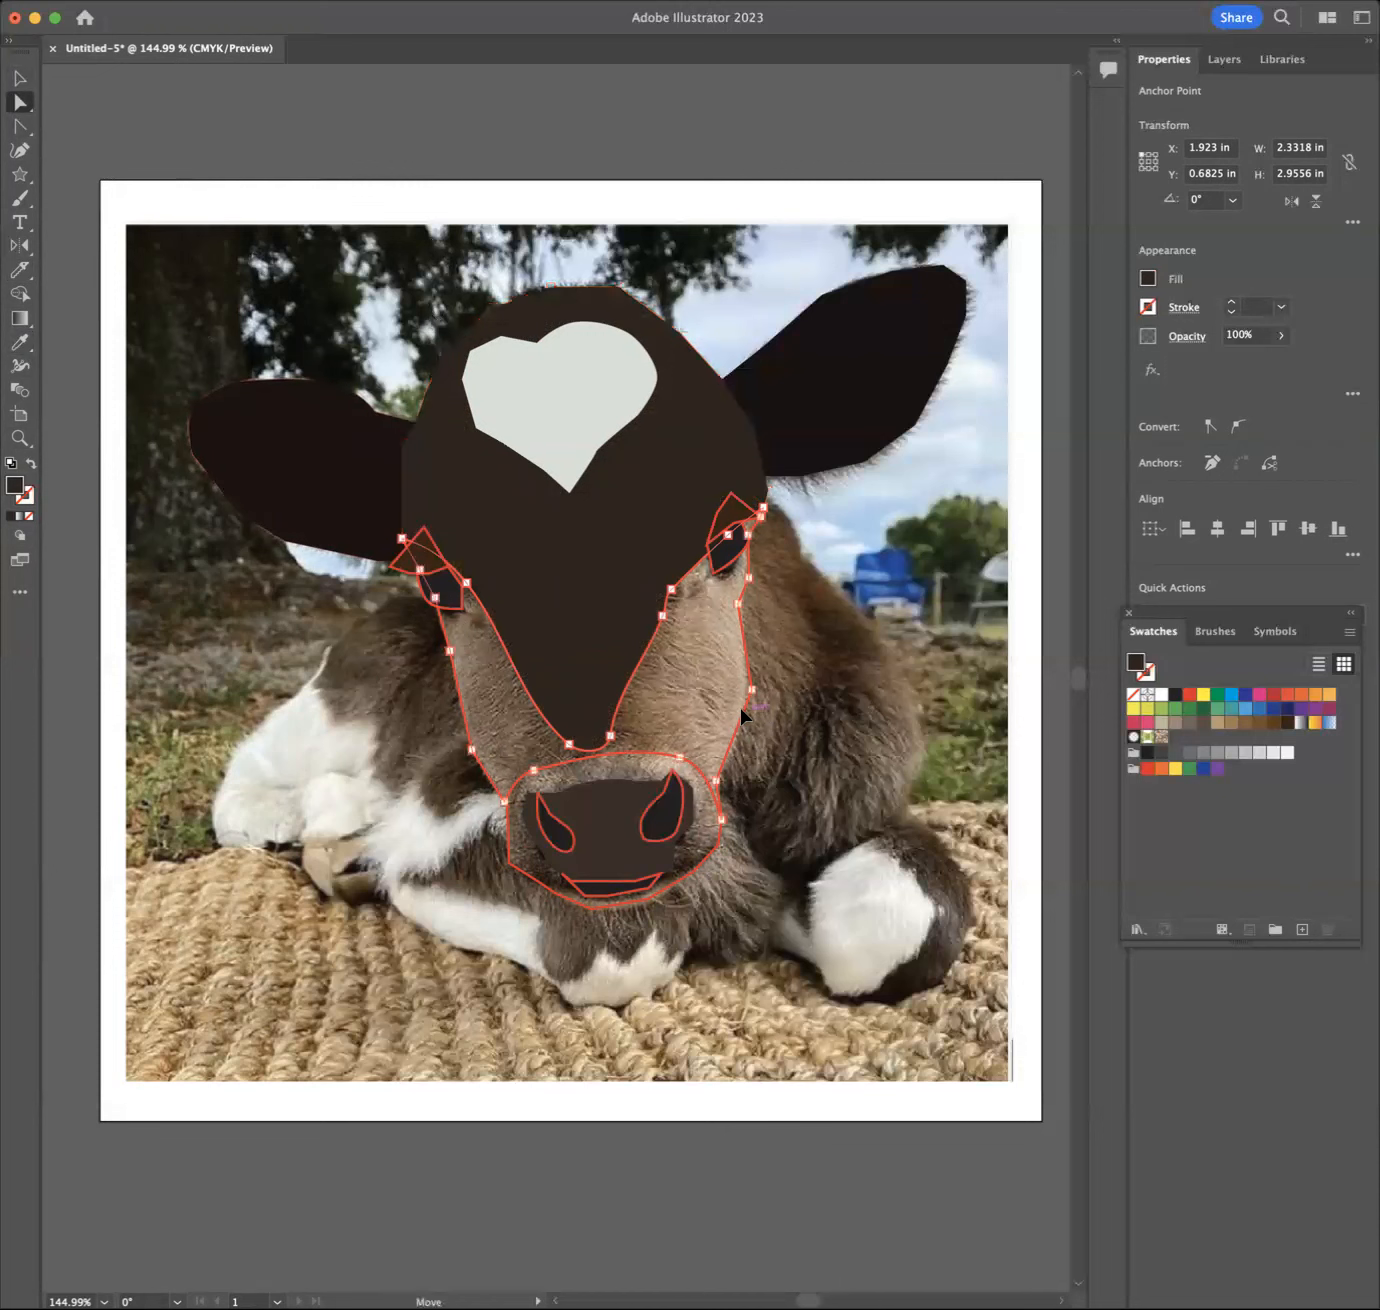
left_click(20, 341)
left_click(704, 664)
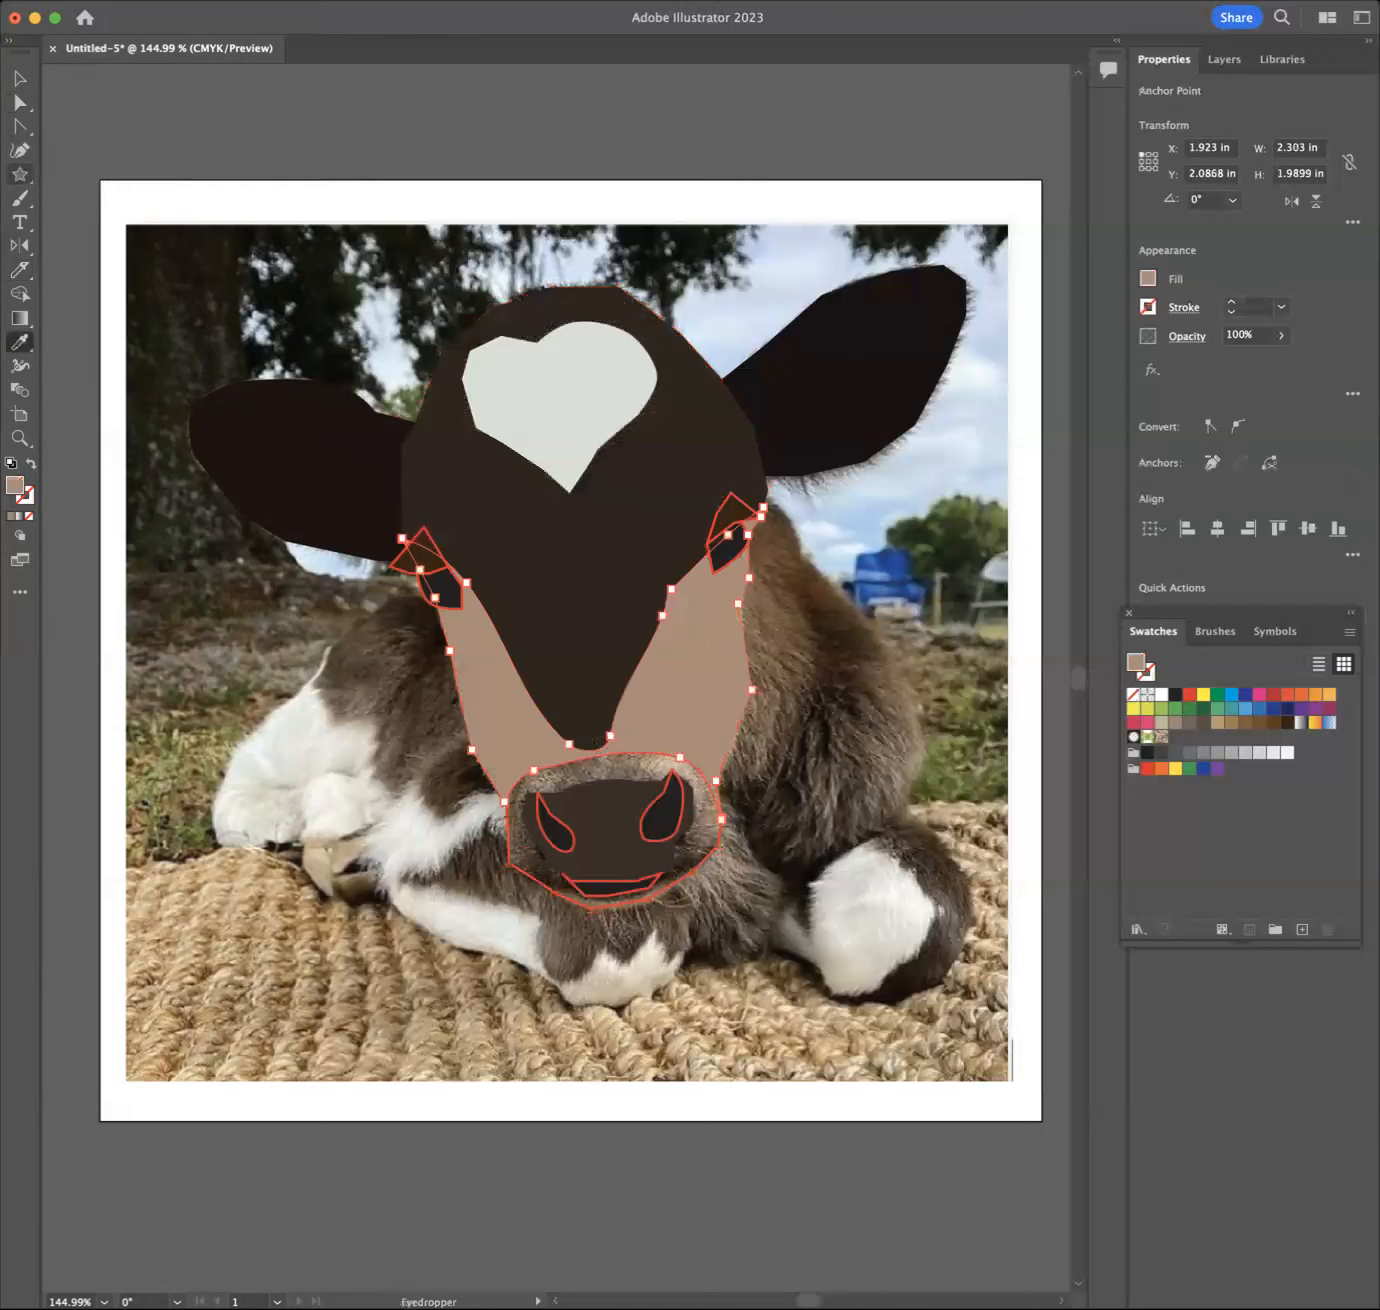
Step: Fill the muzzle piece around the nose with the grey-brown sampled from the photo's fur just above the nose
left_click(20, 103)
left_click(711, 857)
left_click(19, 340)
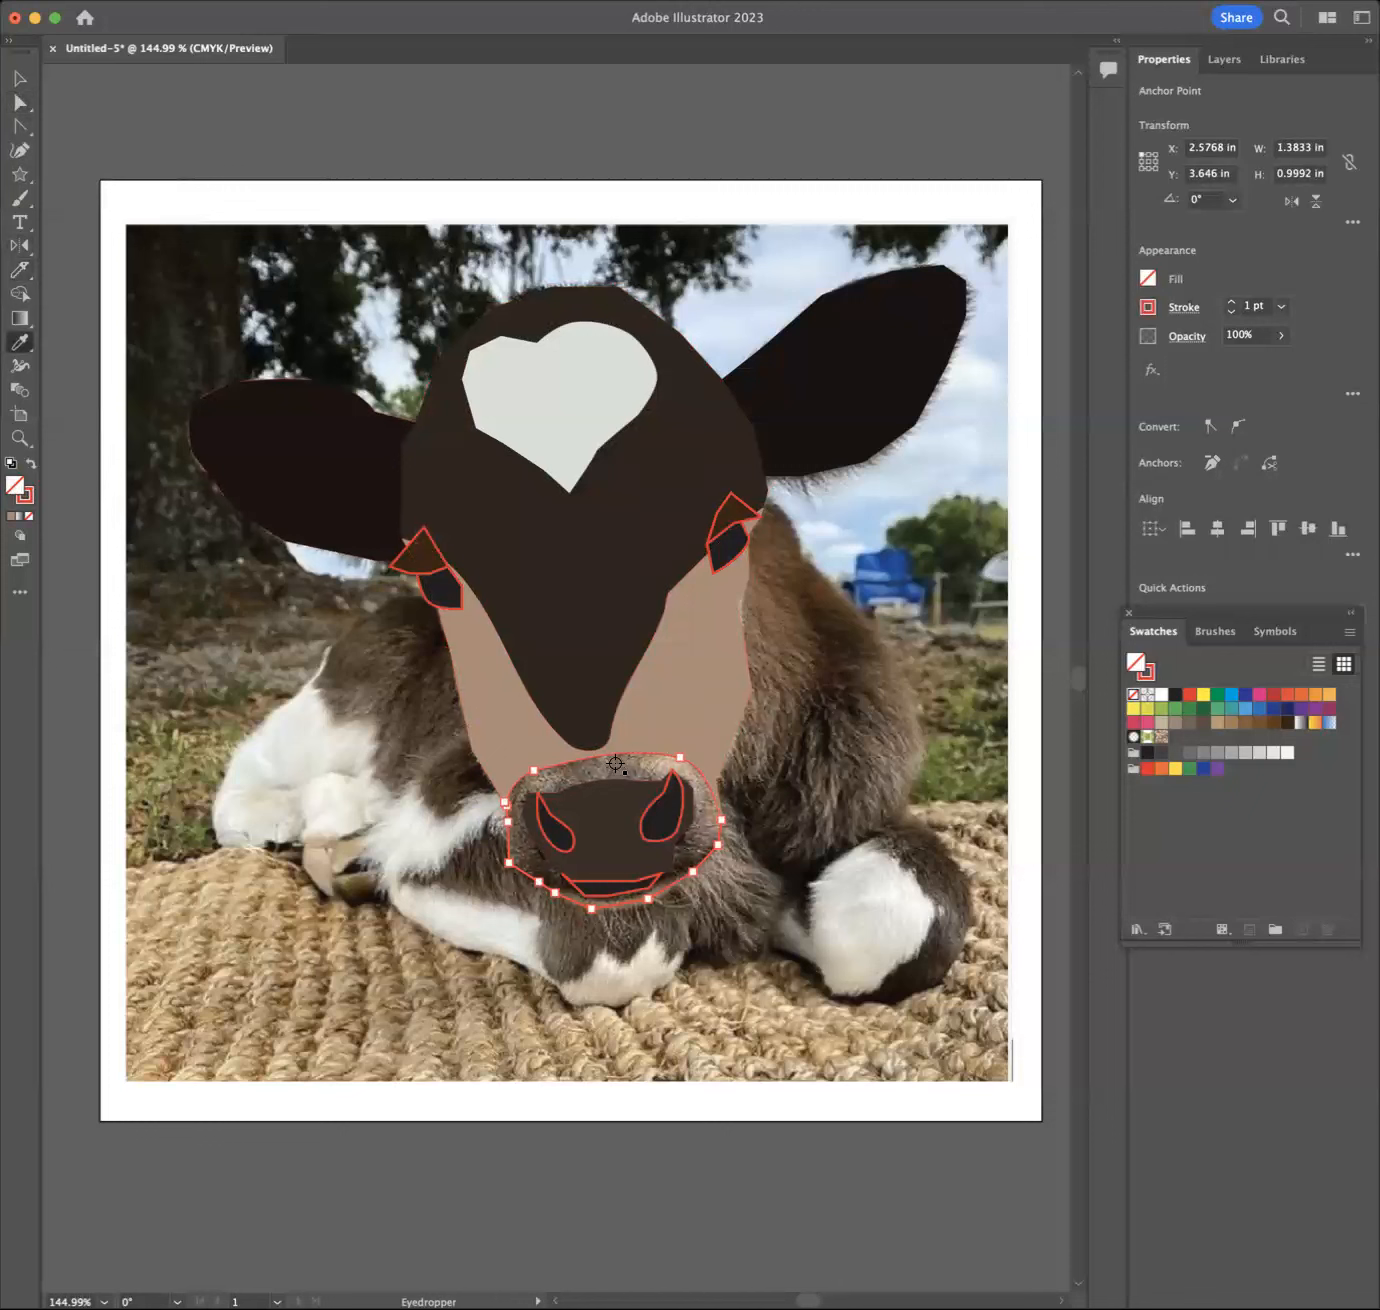
left_click(630, 760)
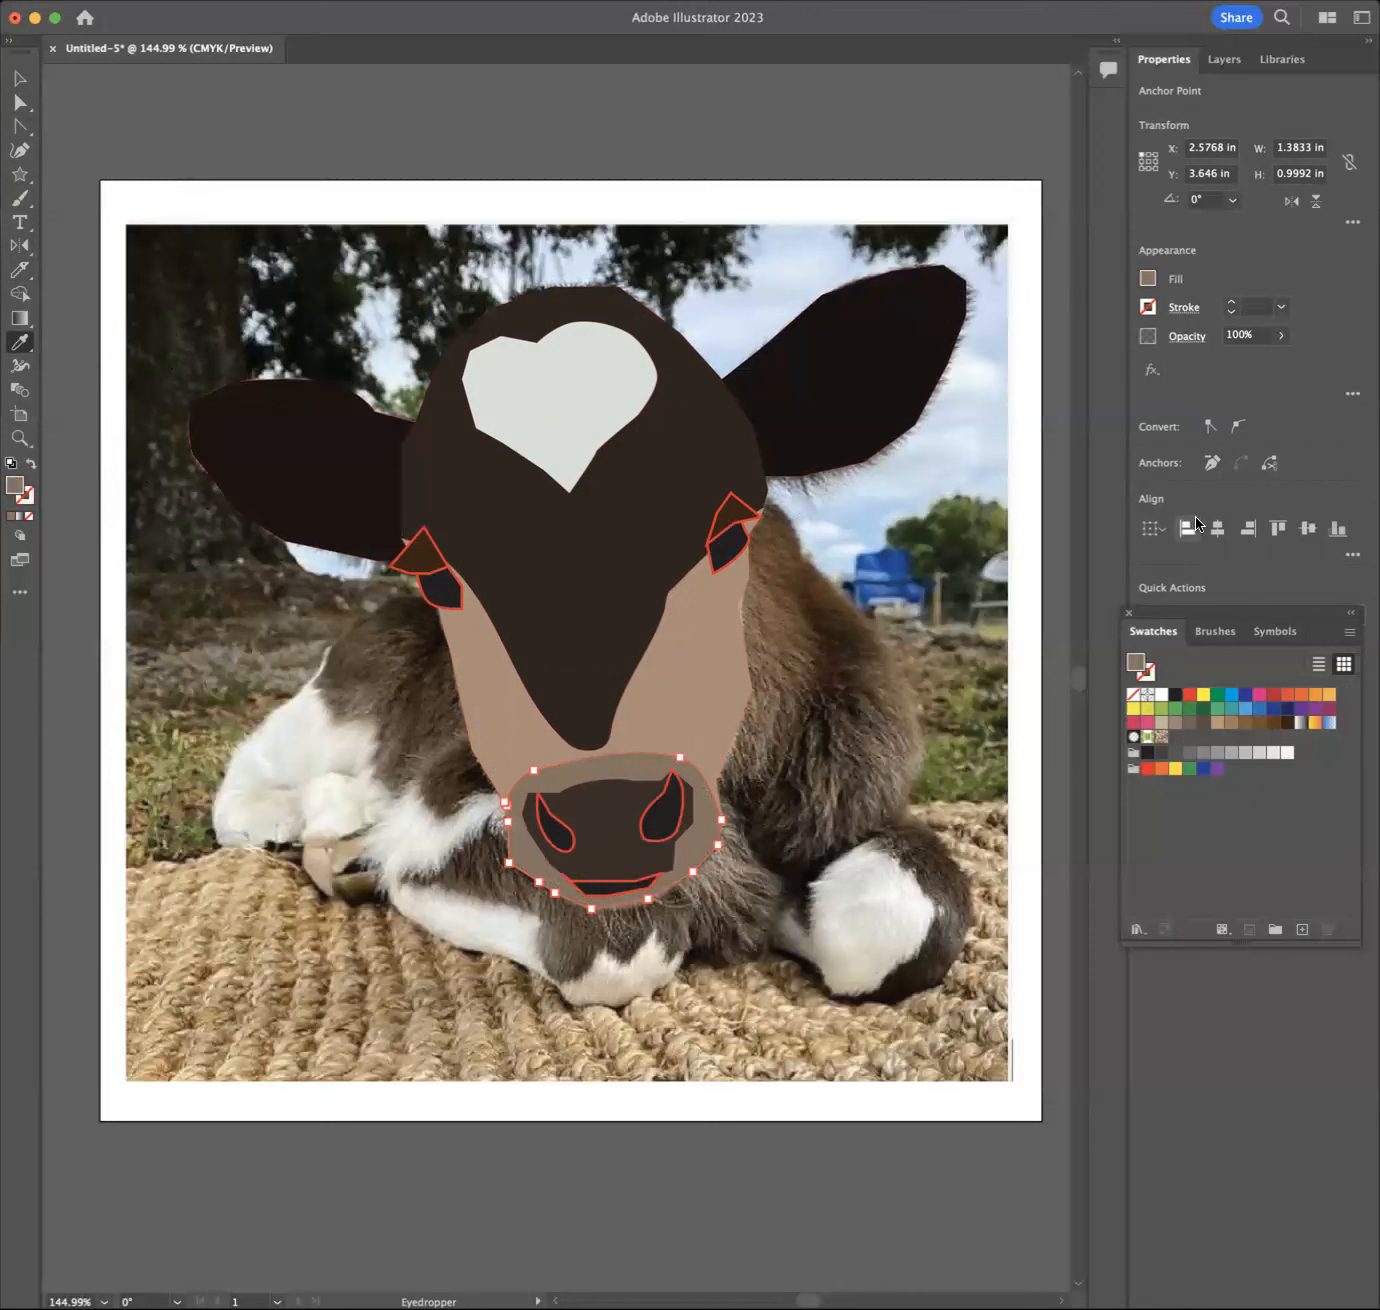
Step: Hide the photo on Layer 1 and group all the traced calf head shapes
left_click(1221, 64)
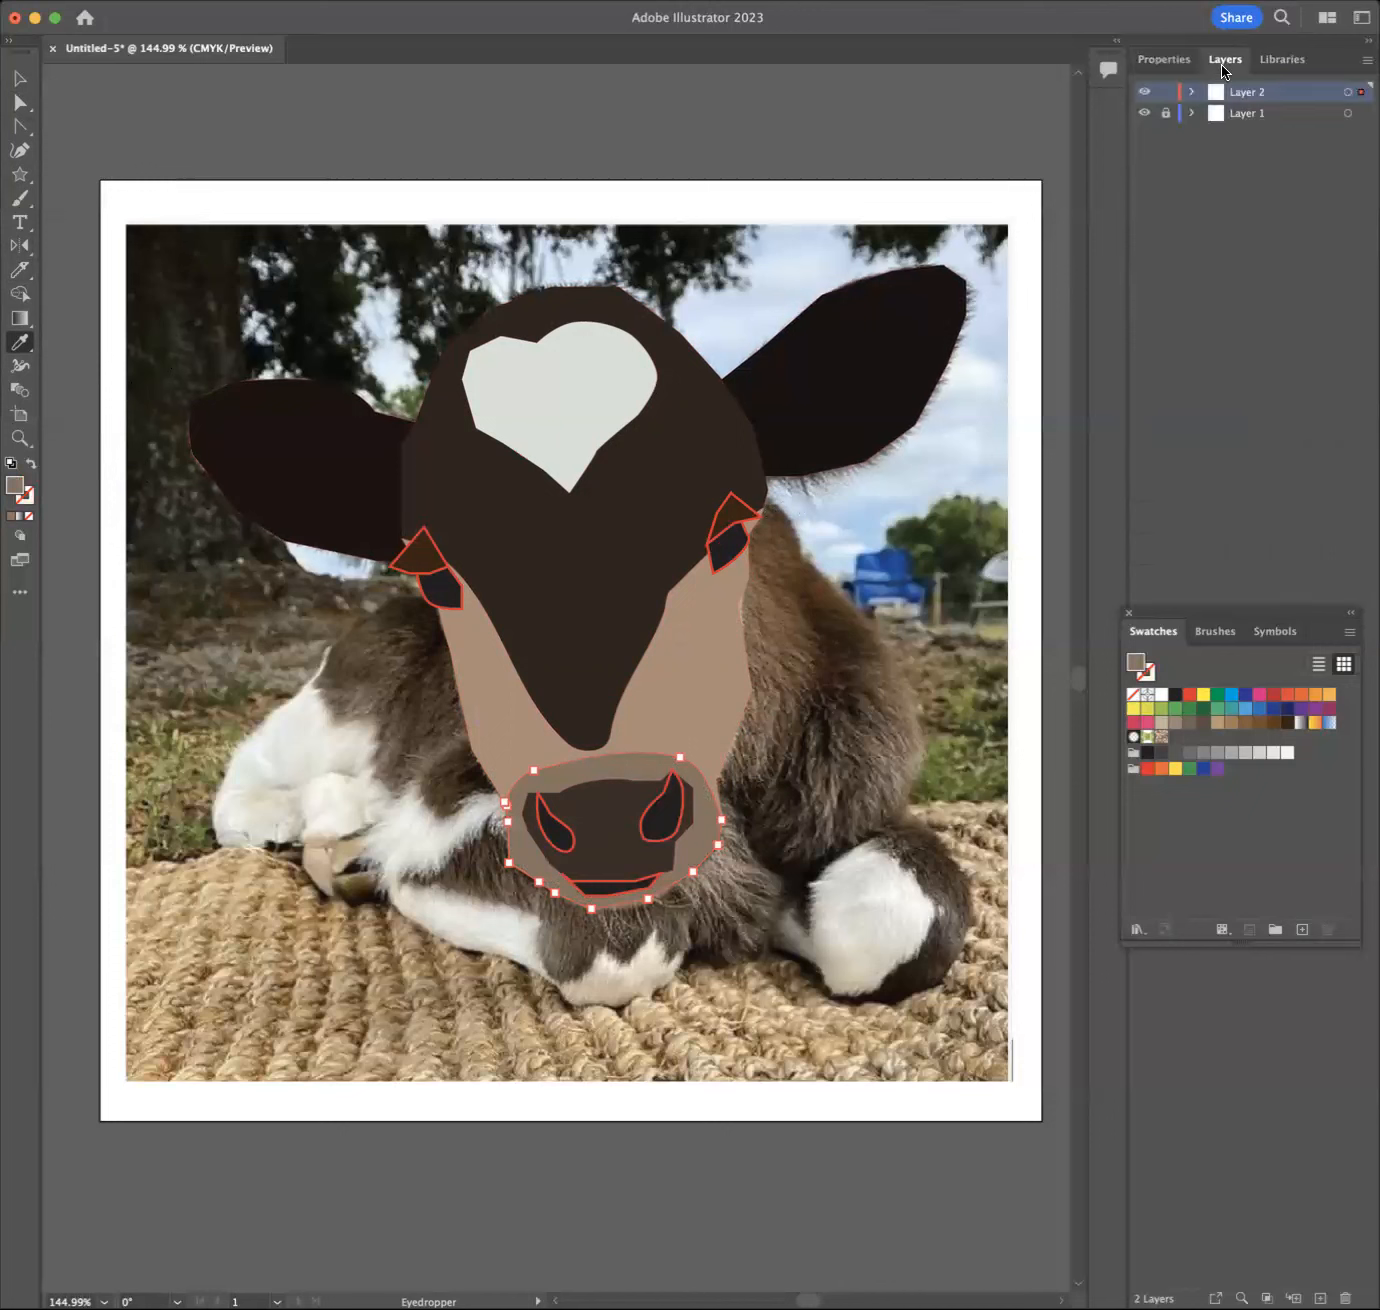
left_click(1142, 114)
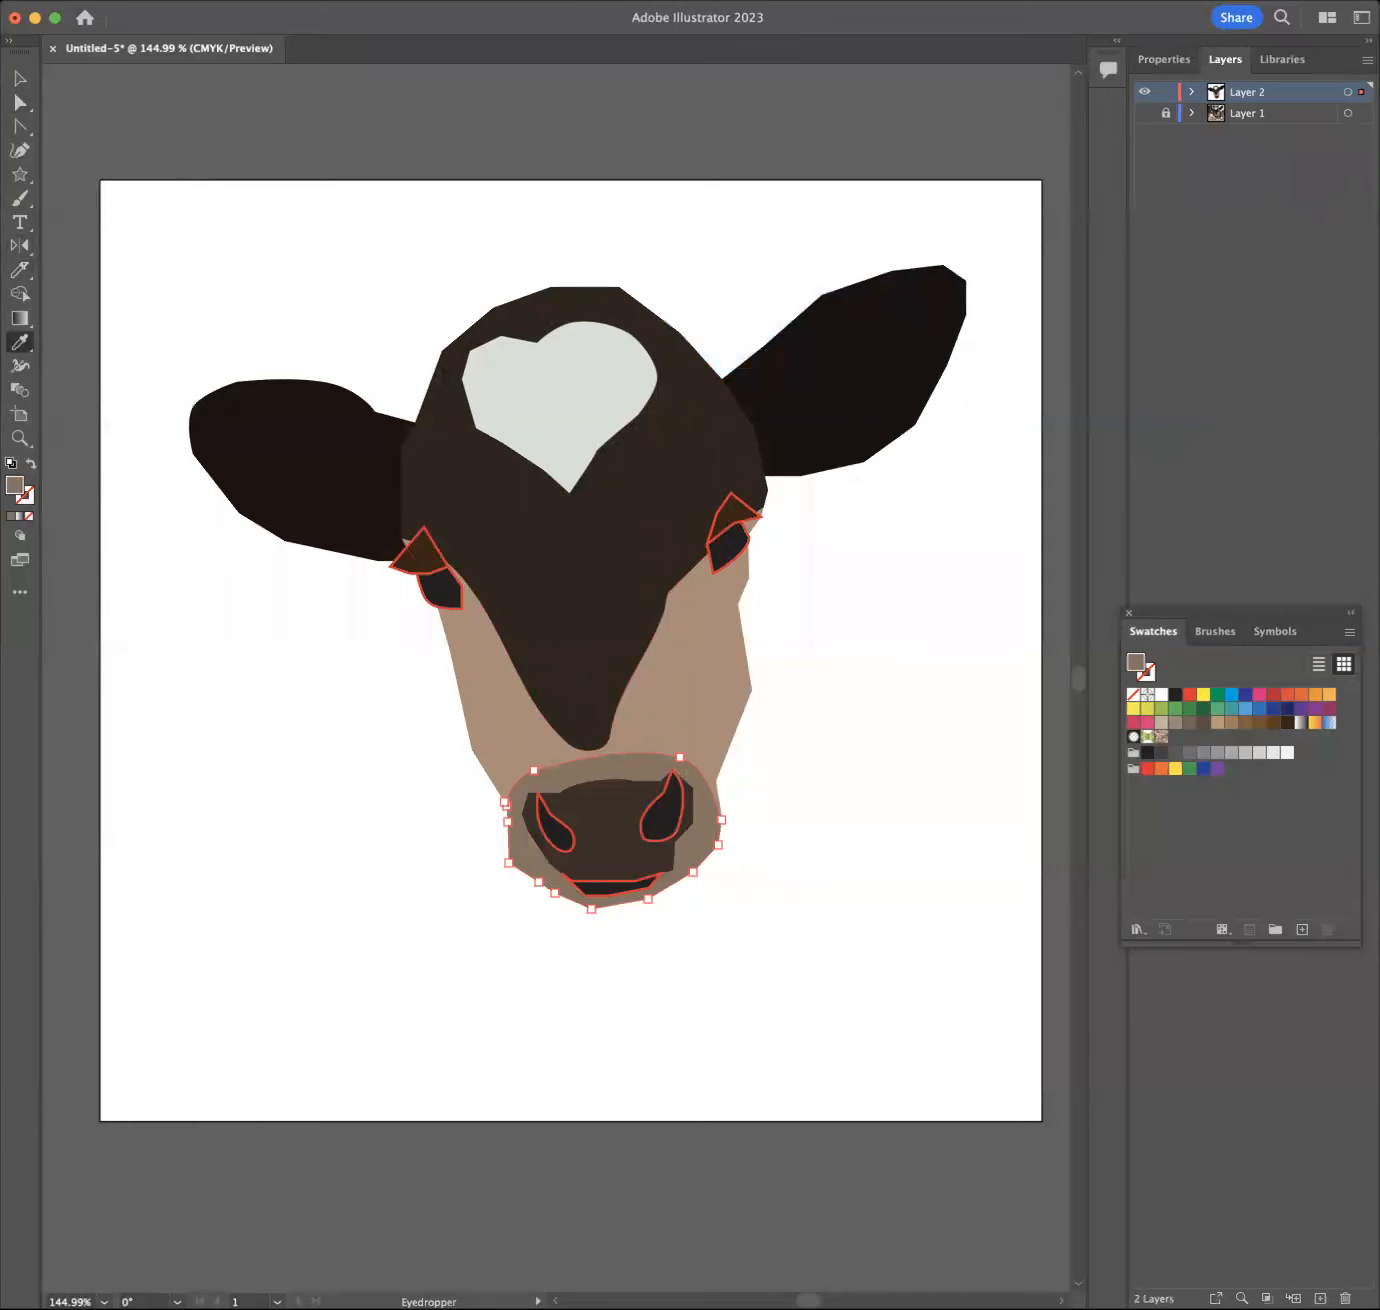
left_click(19, 78)
left_click_drag(200, 240, 1000, 919)
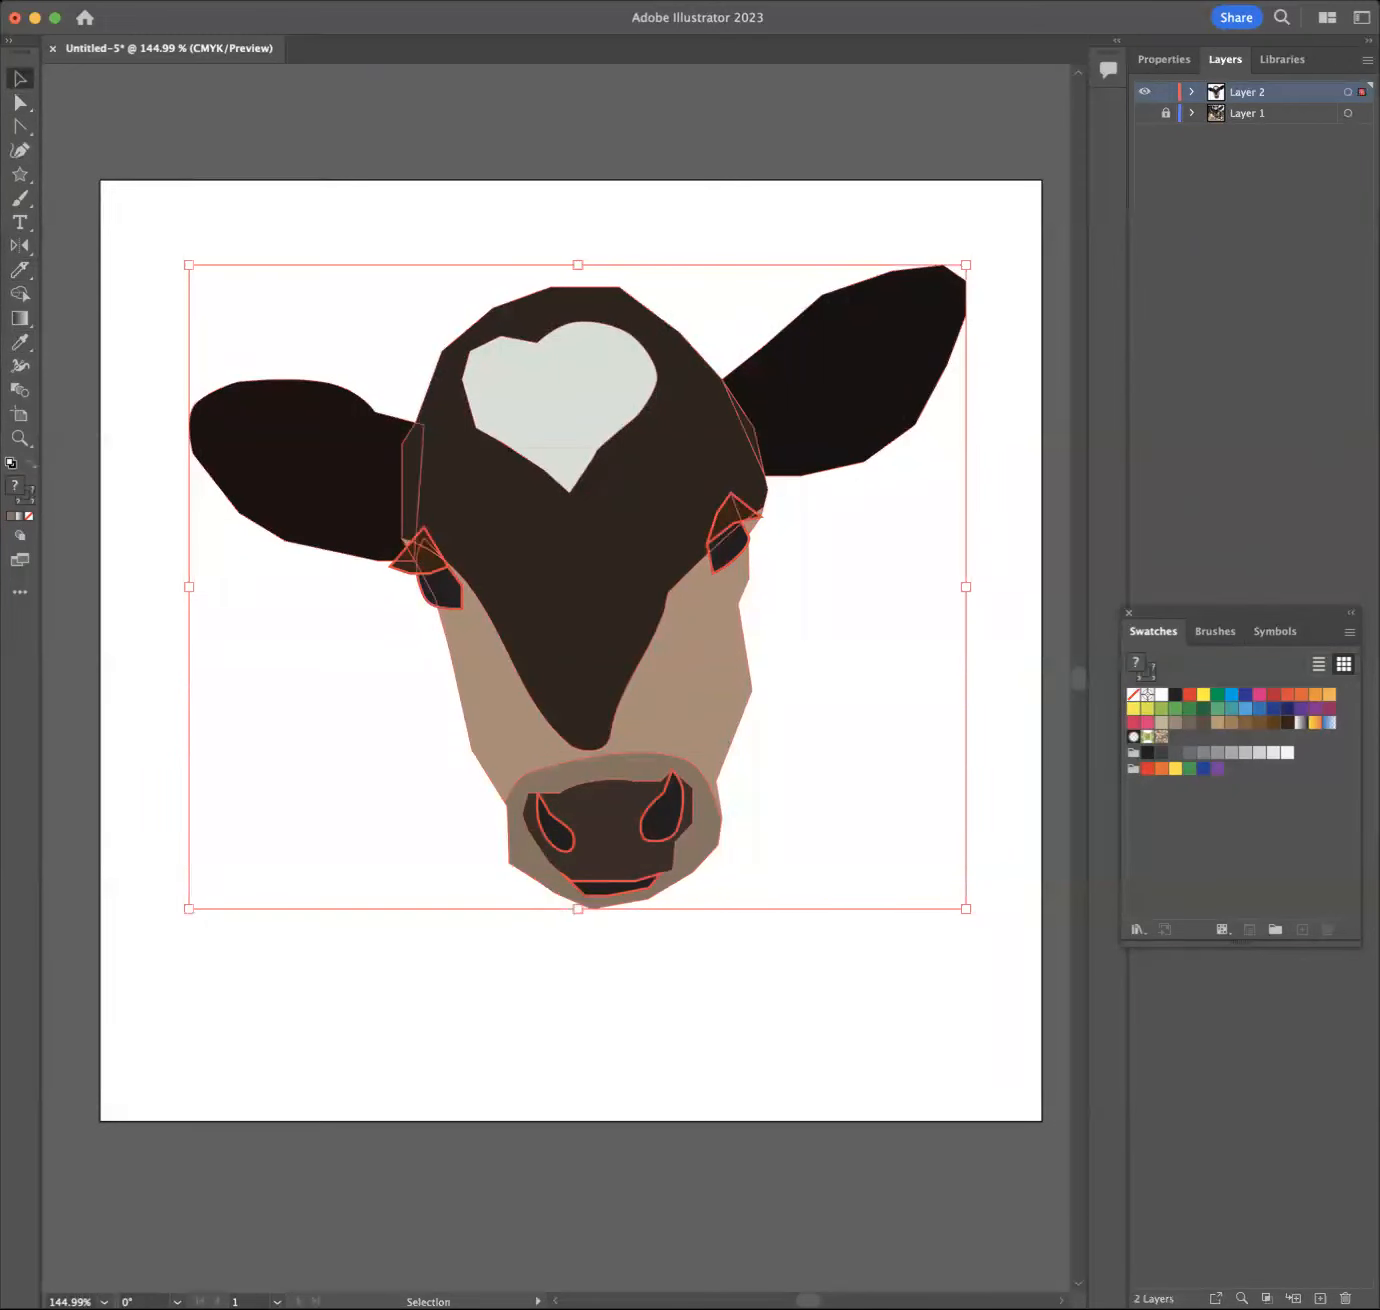
left_click(208, 1)
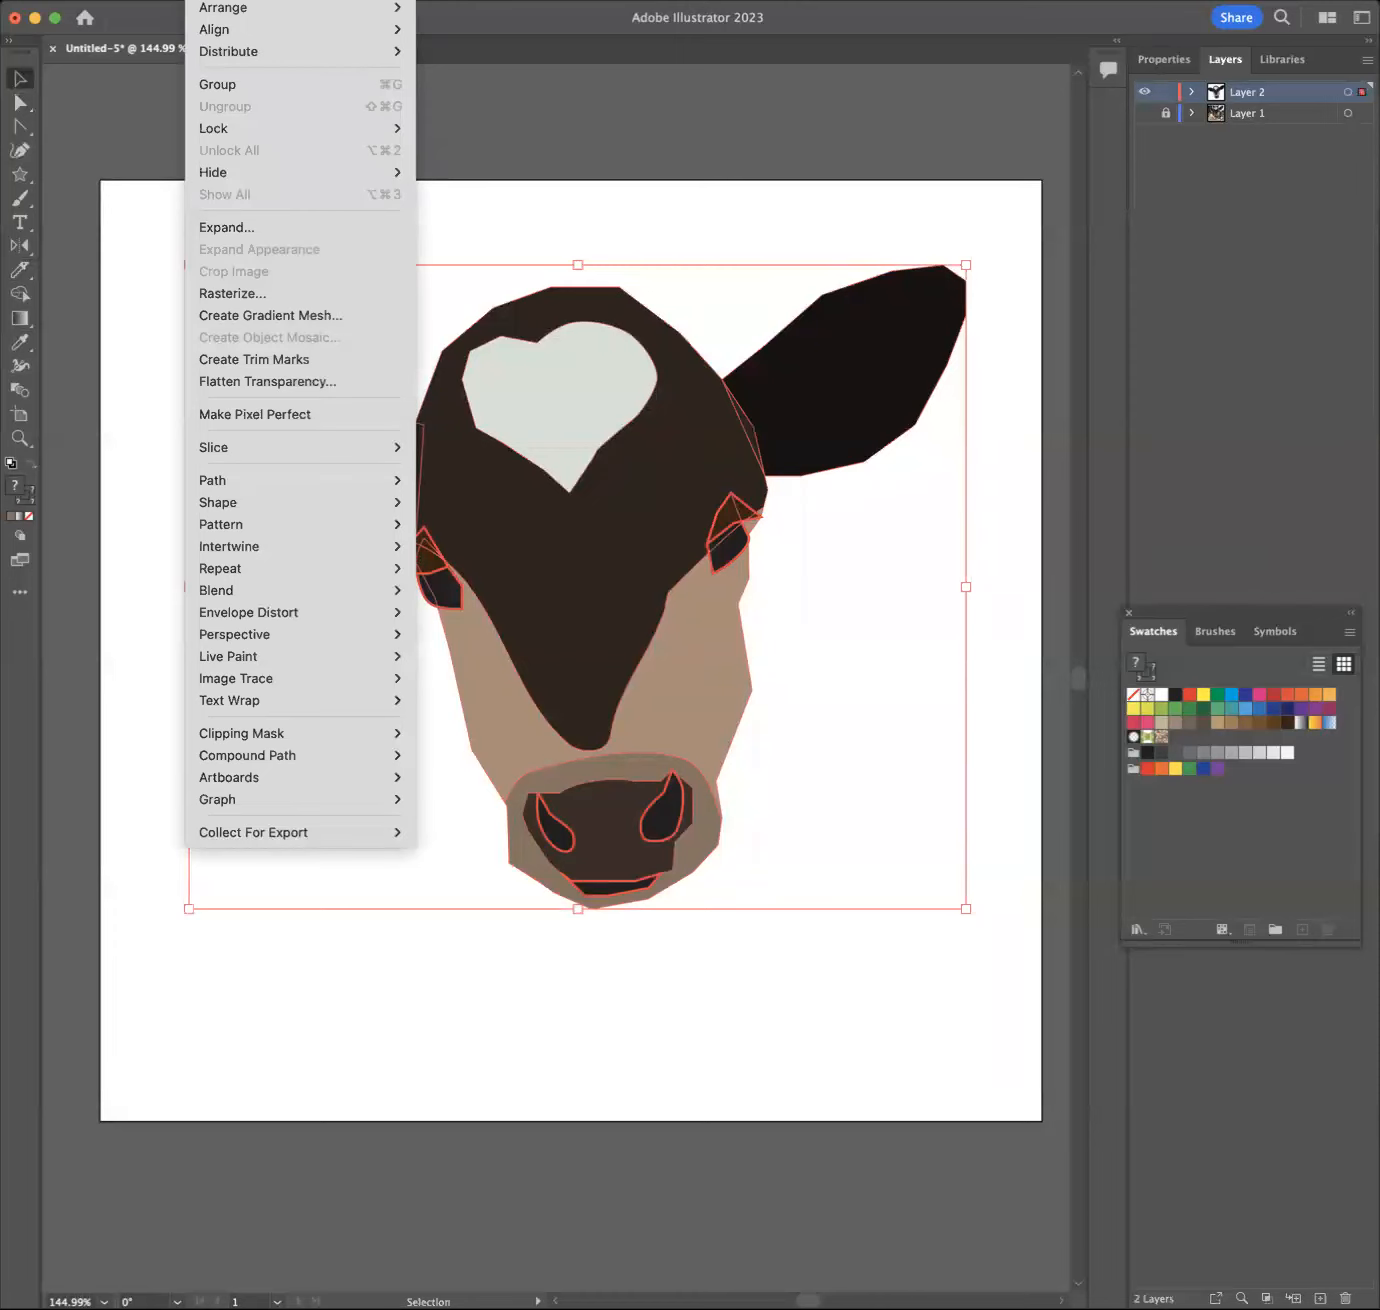
left_click(209, 84)
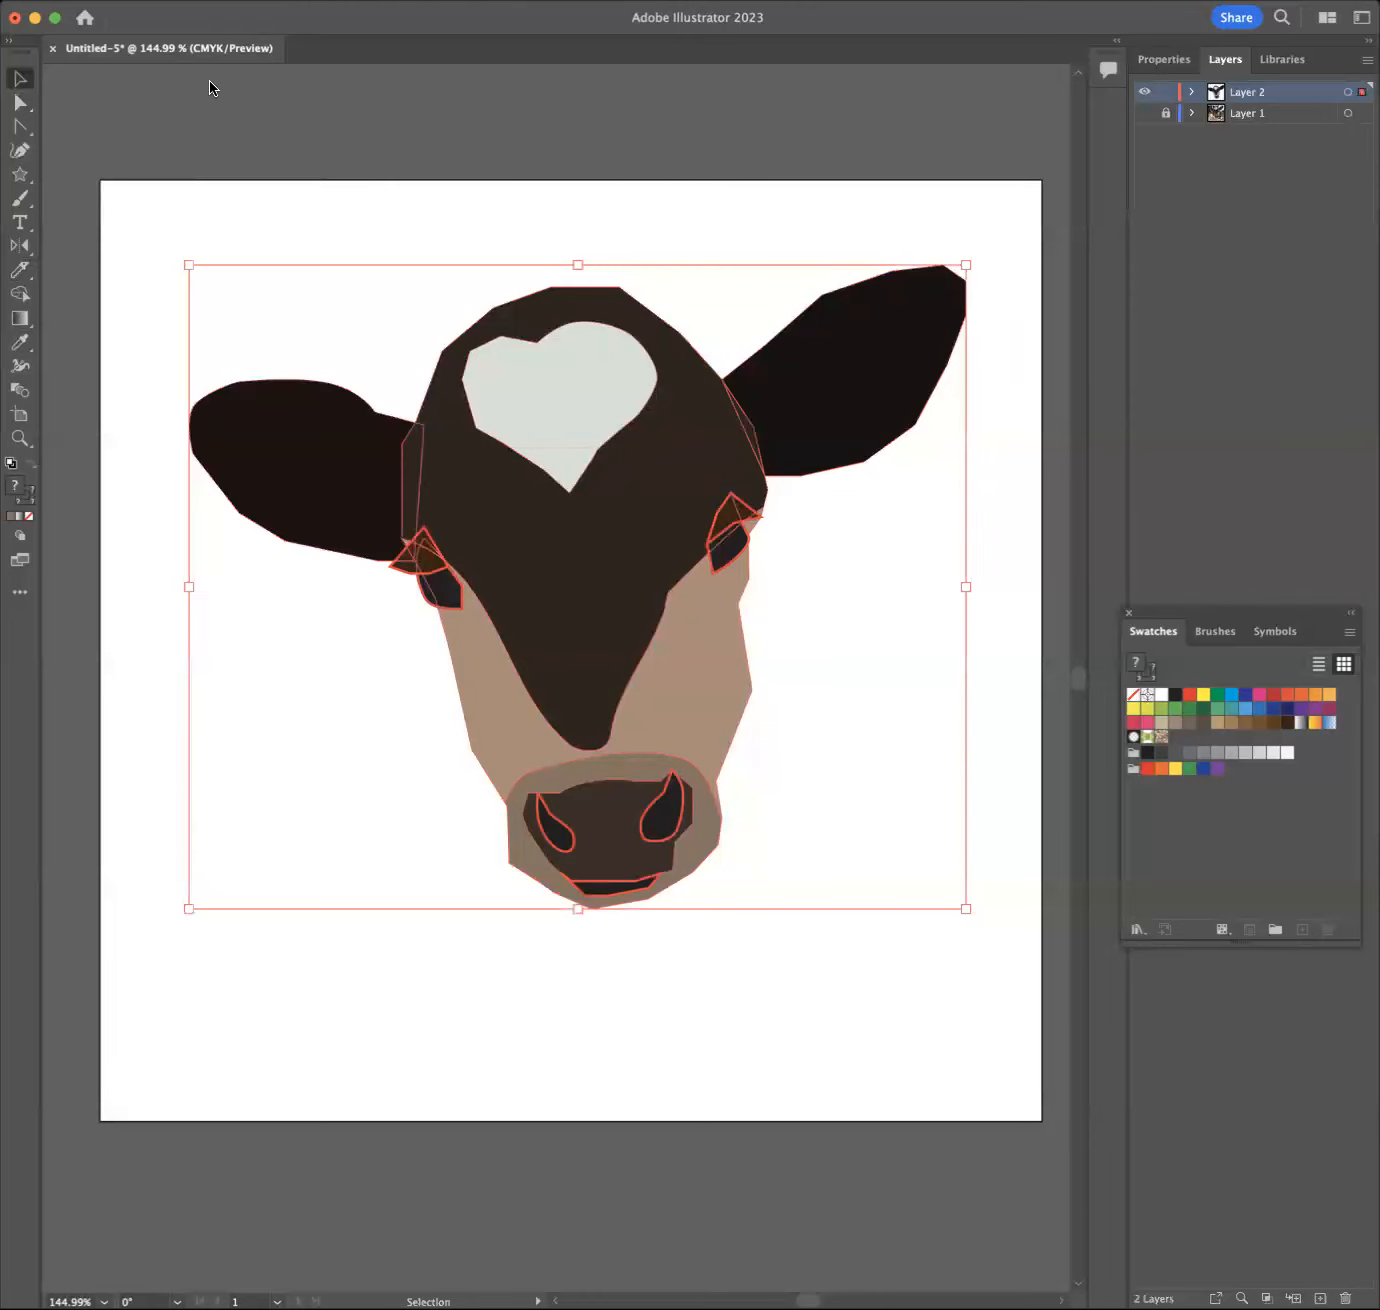
Step: Set the stroke of the whole calf head group to None and deselect it
left_click(1155, 61)
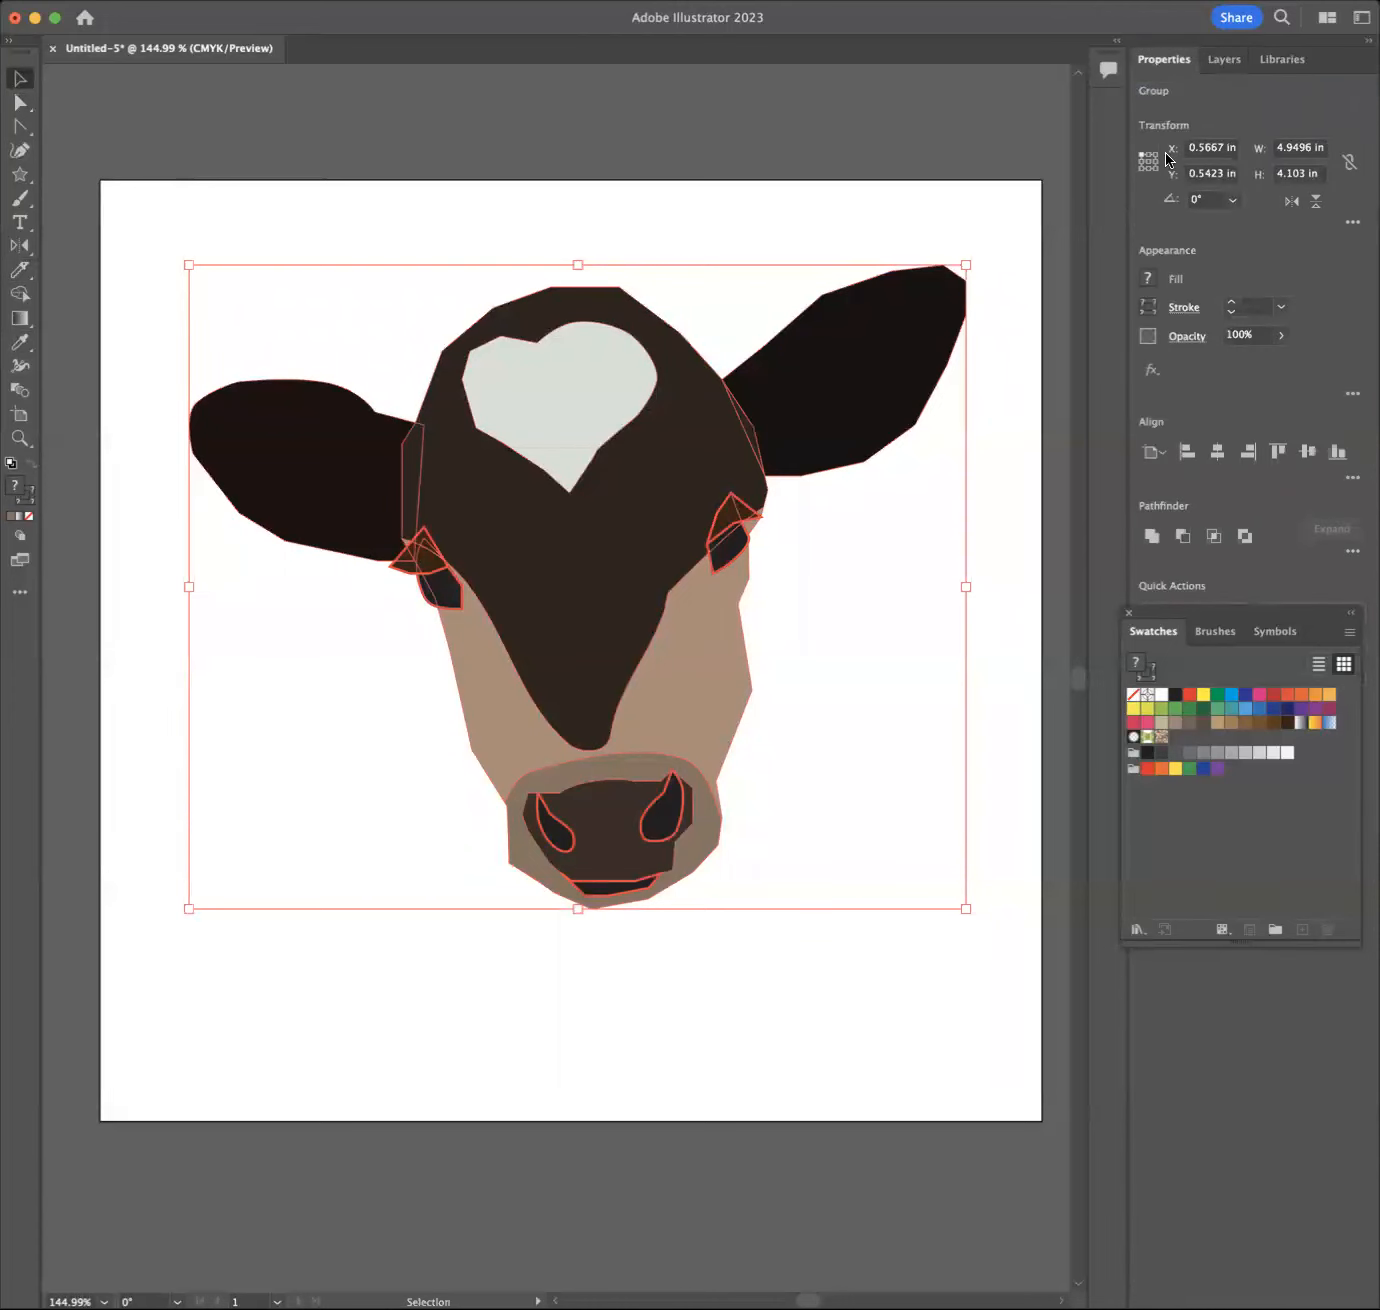
left_click(1151, 305)
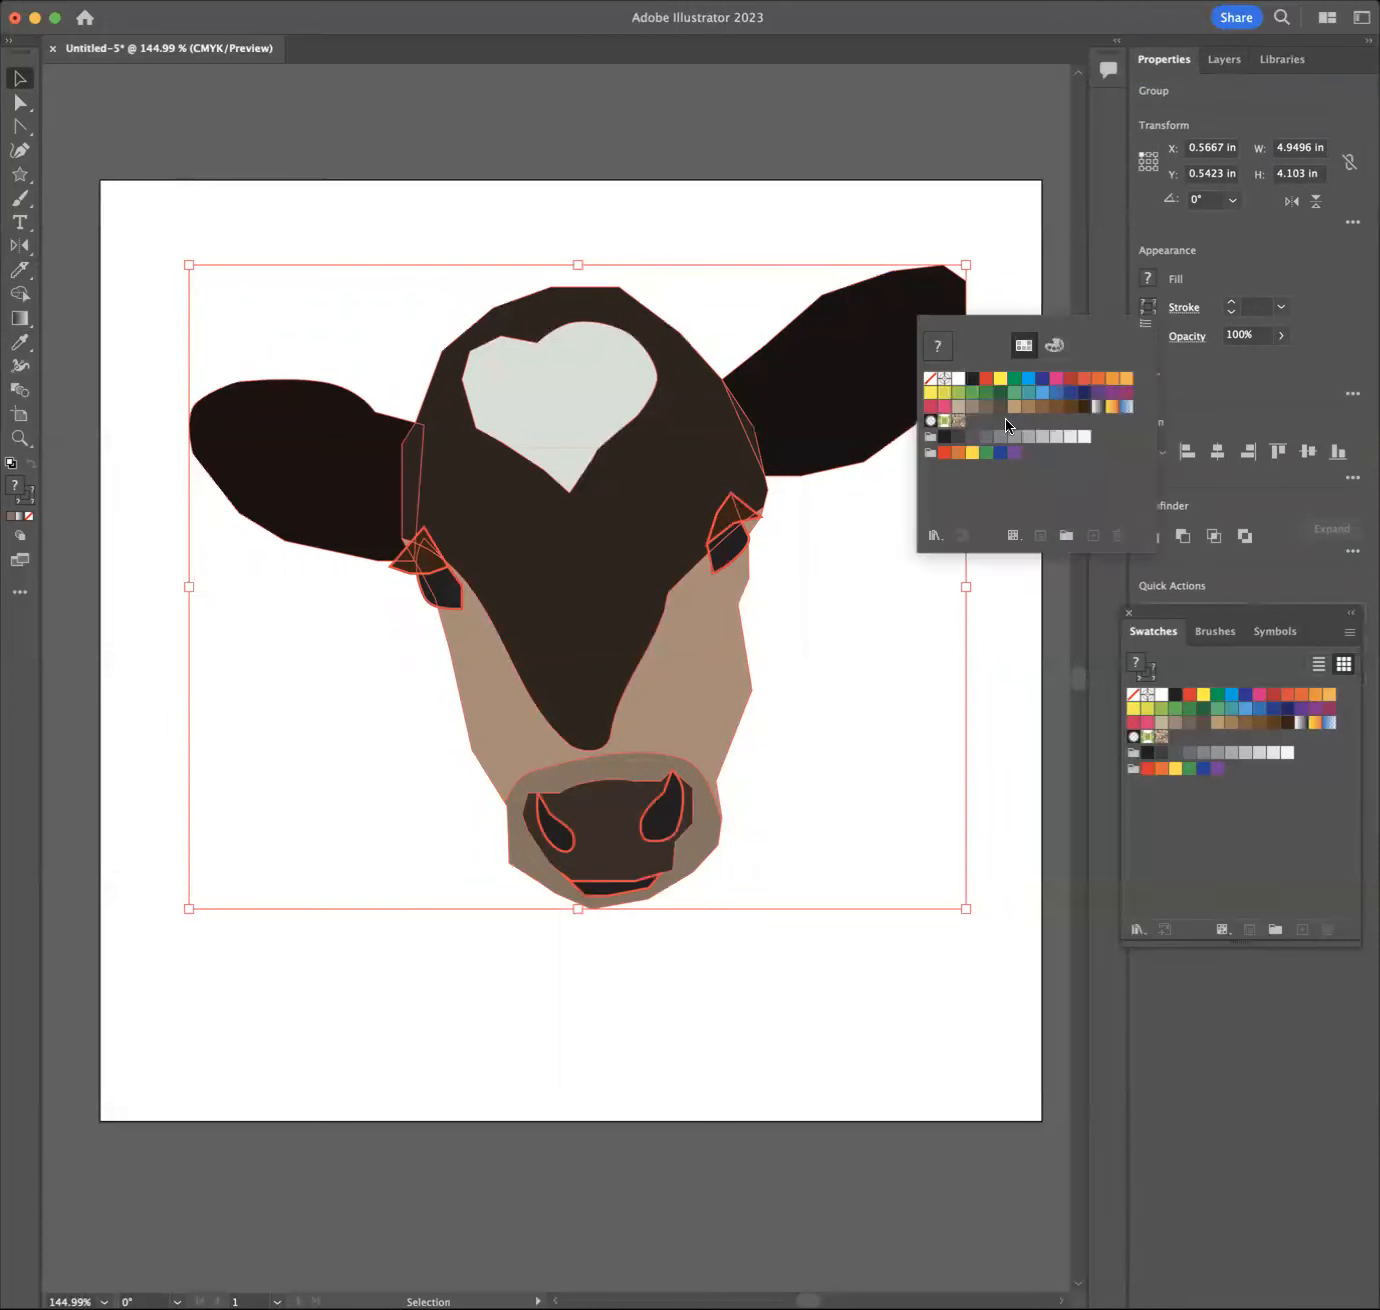
left_click(943, 439)
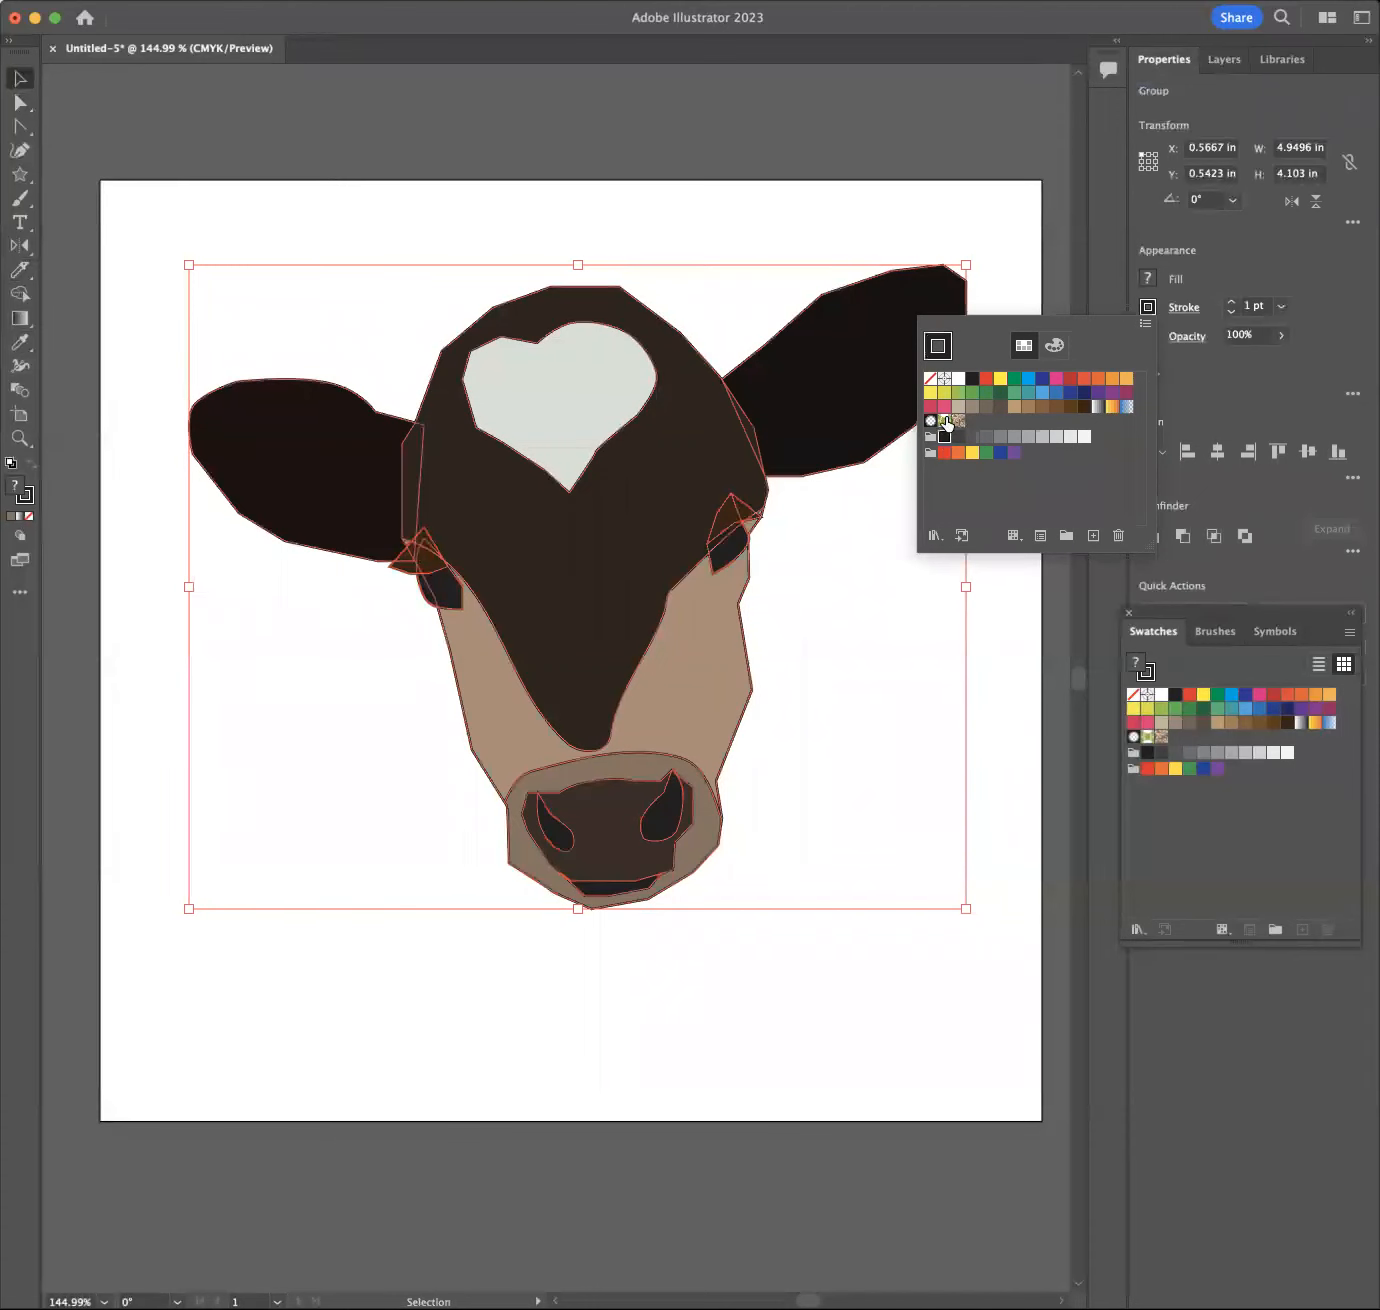
left_click(930, 380)
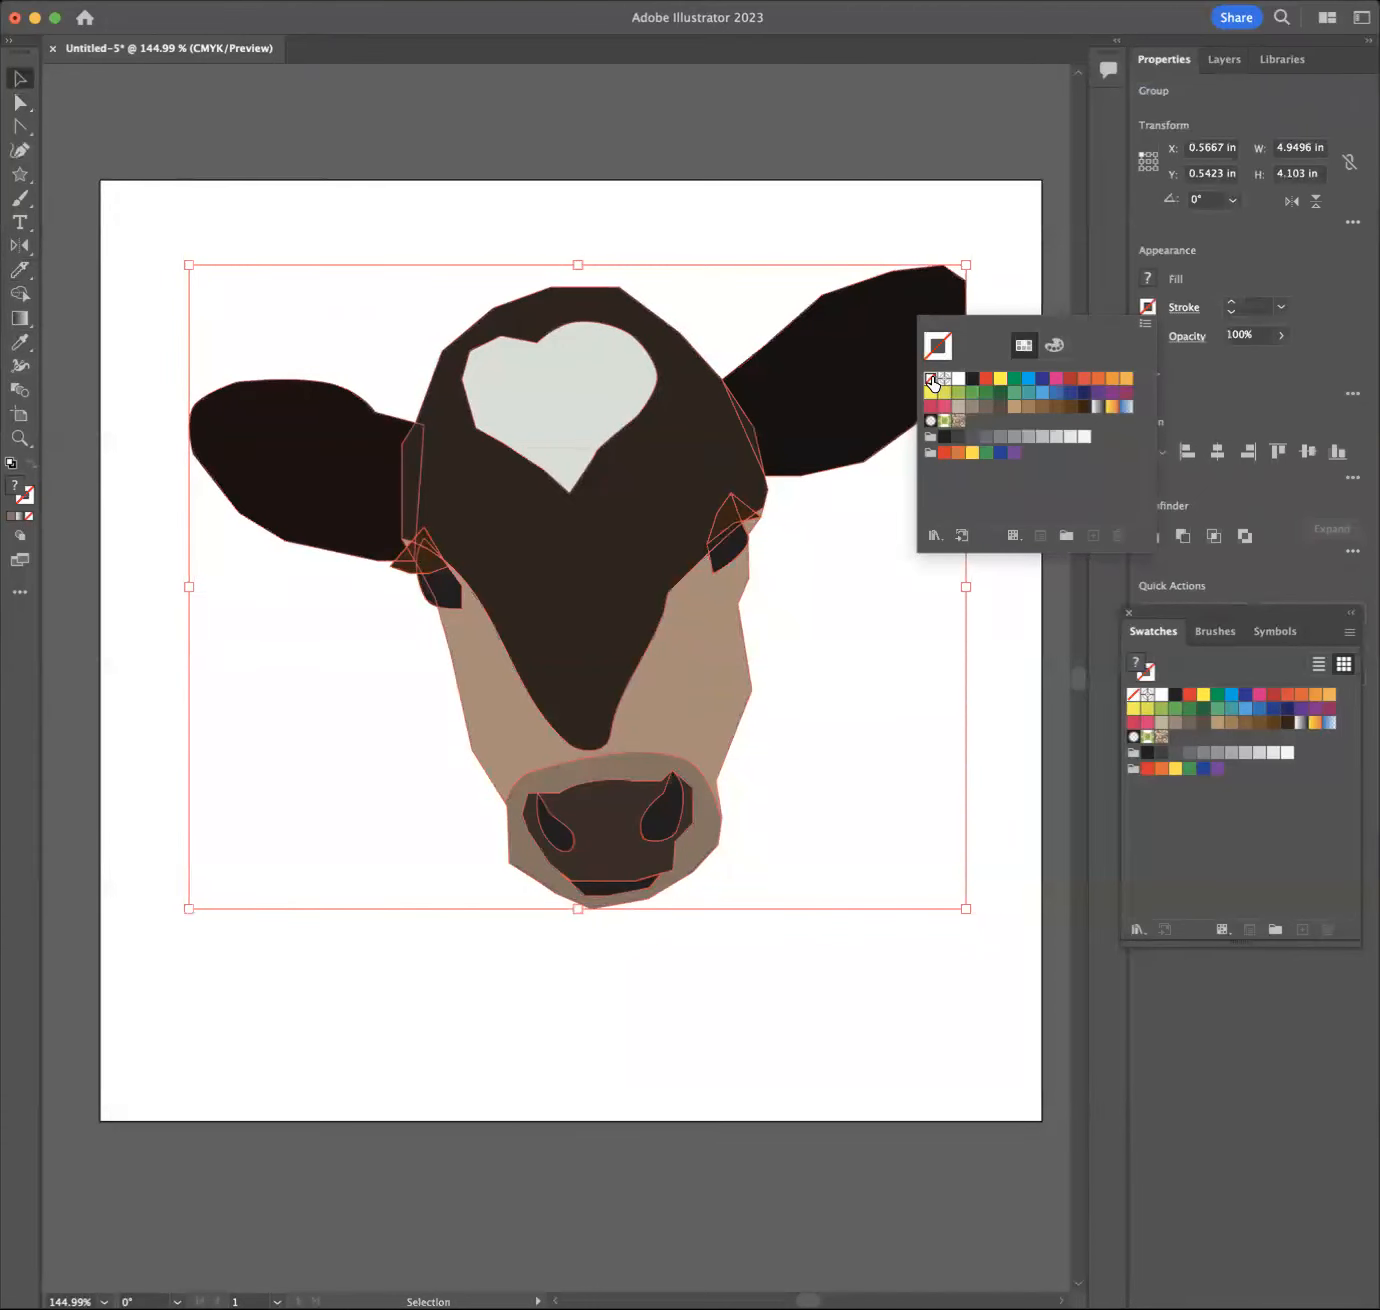
left_click(309, 236)
left_click(307, 240)
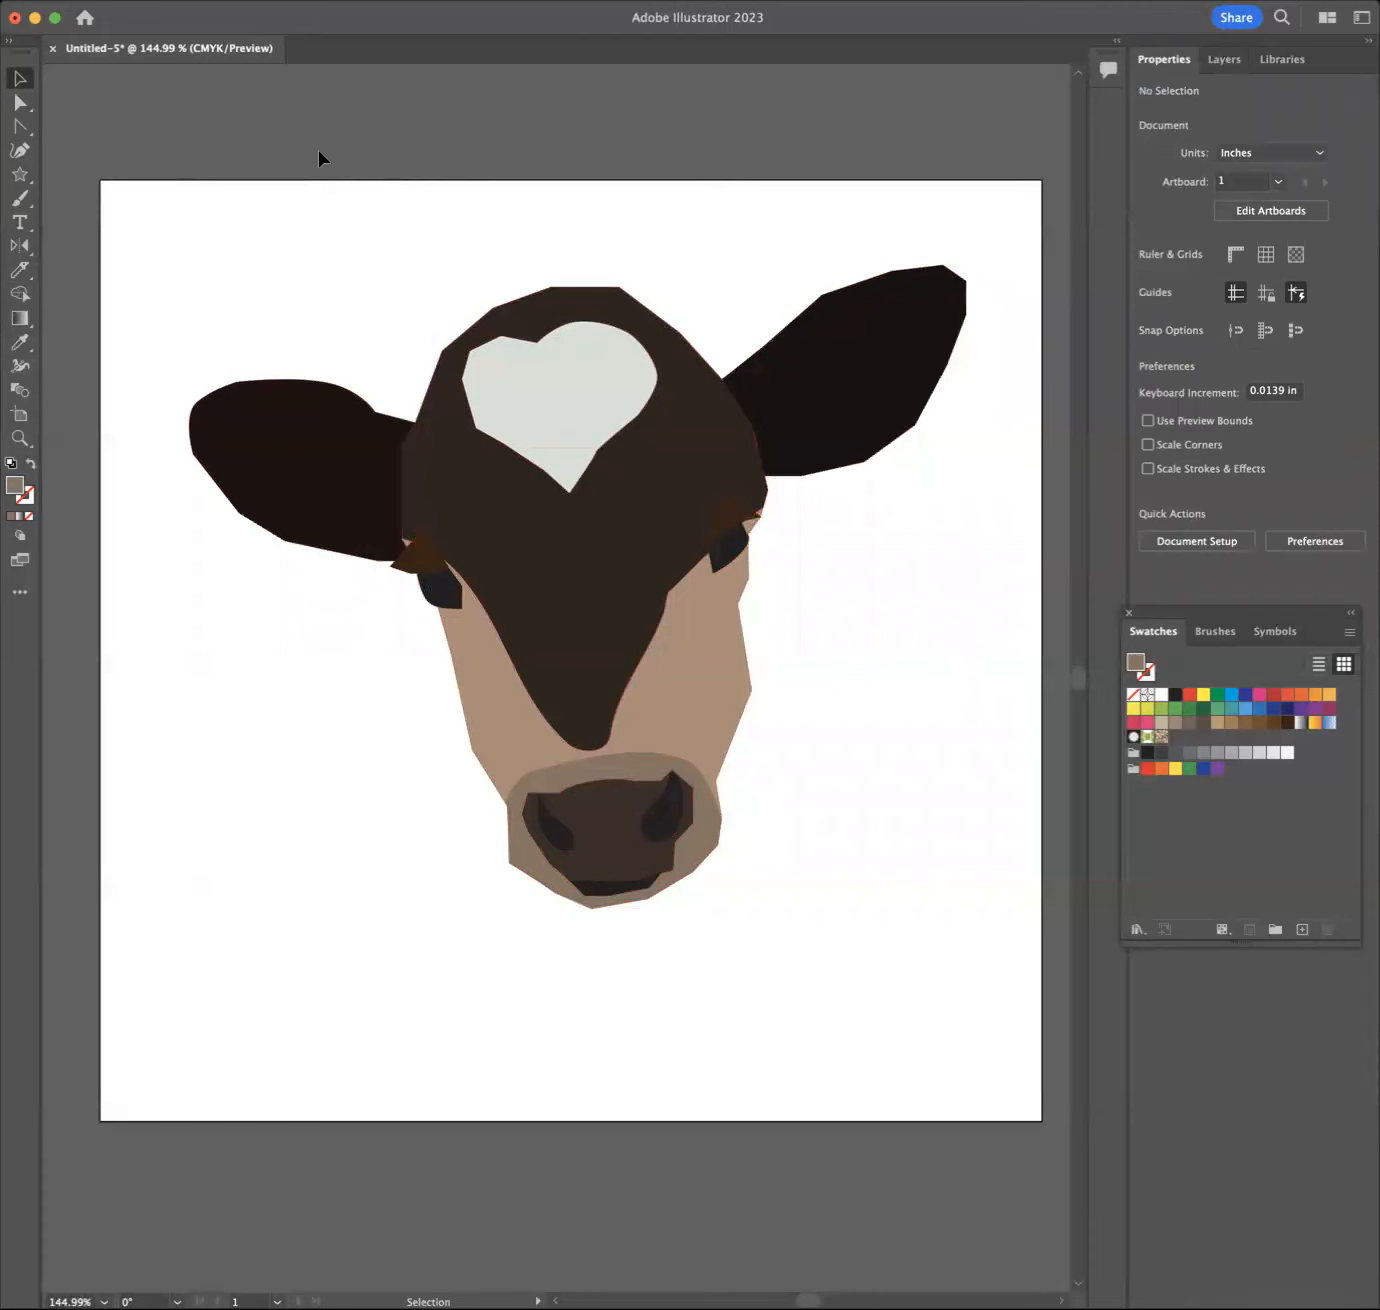
Step: Select only the forehead piece within the group and change its fill to a lighter greyish brown in the Color Picker
left_click(645, 512)
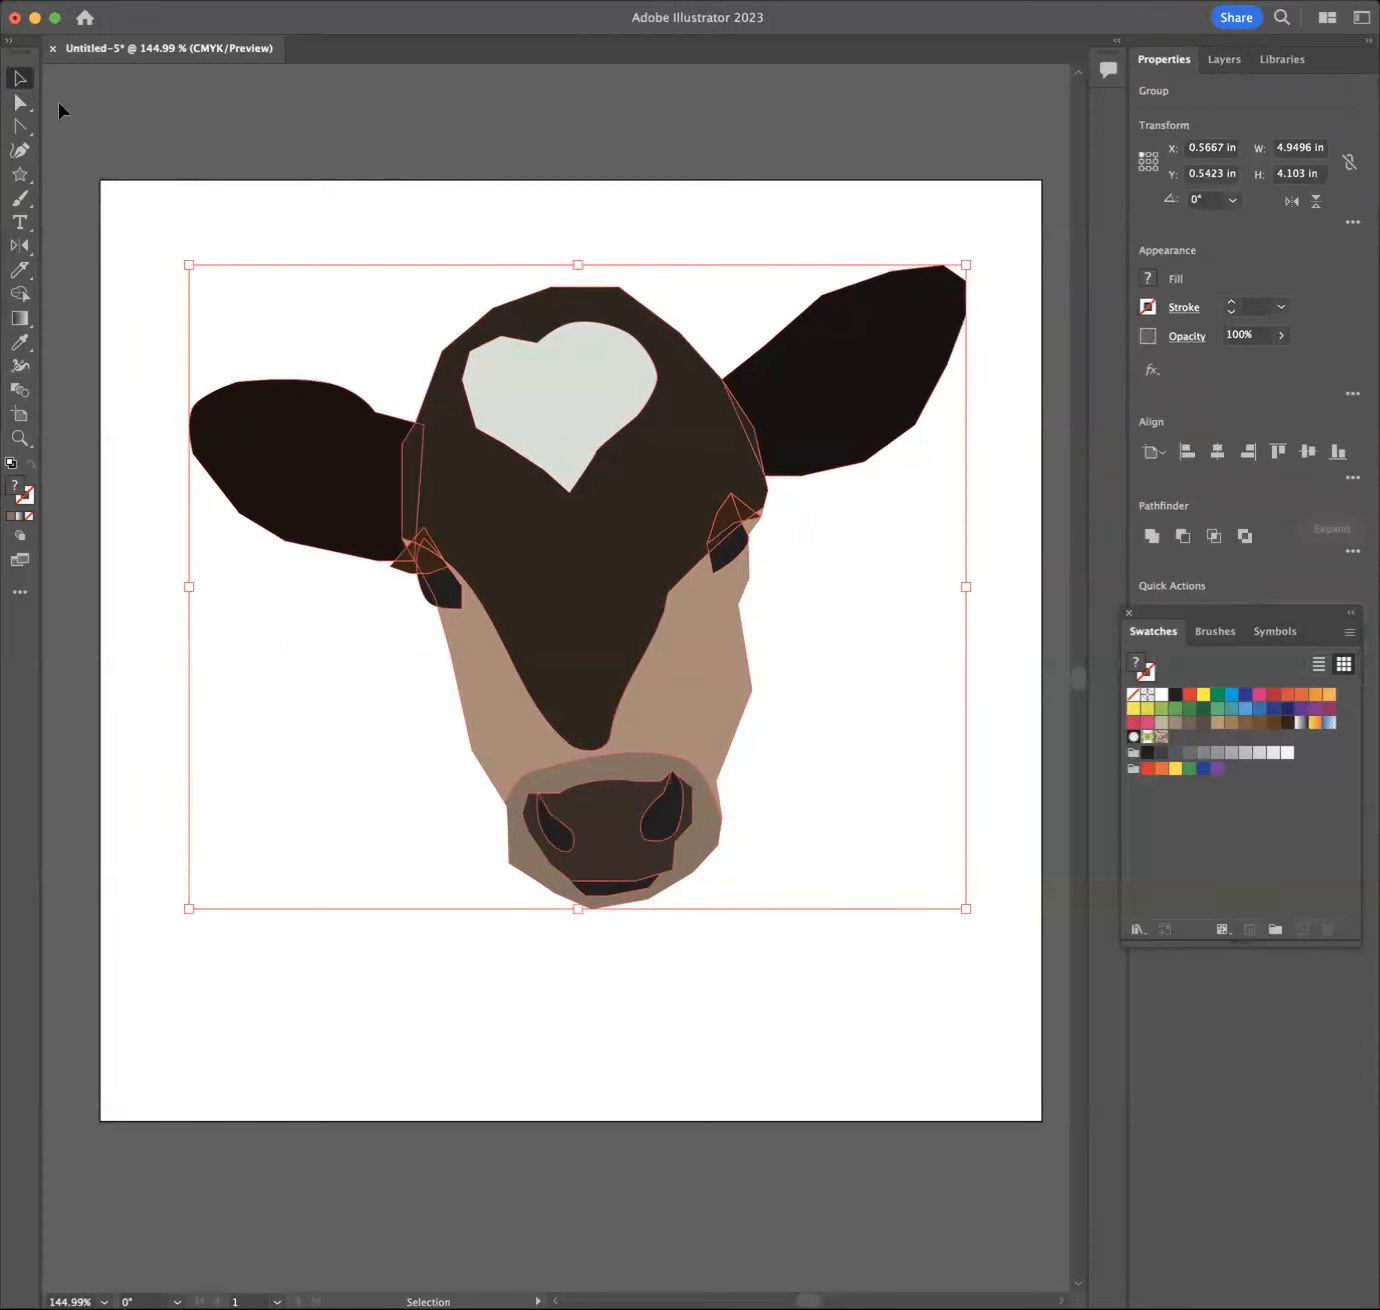
left_click(21, 102)
left_click(486, 202)
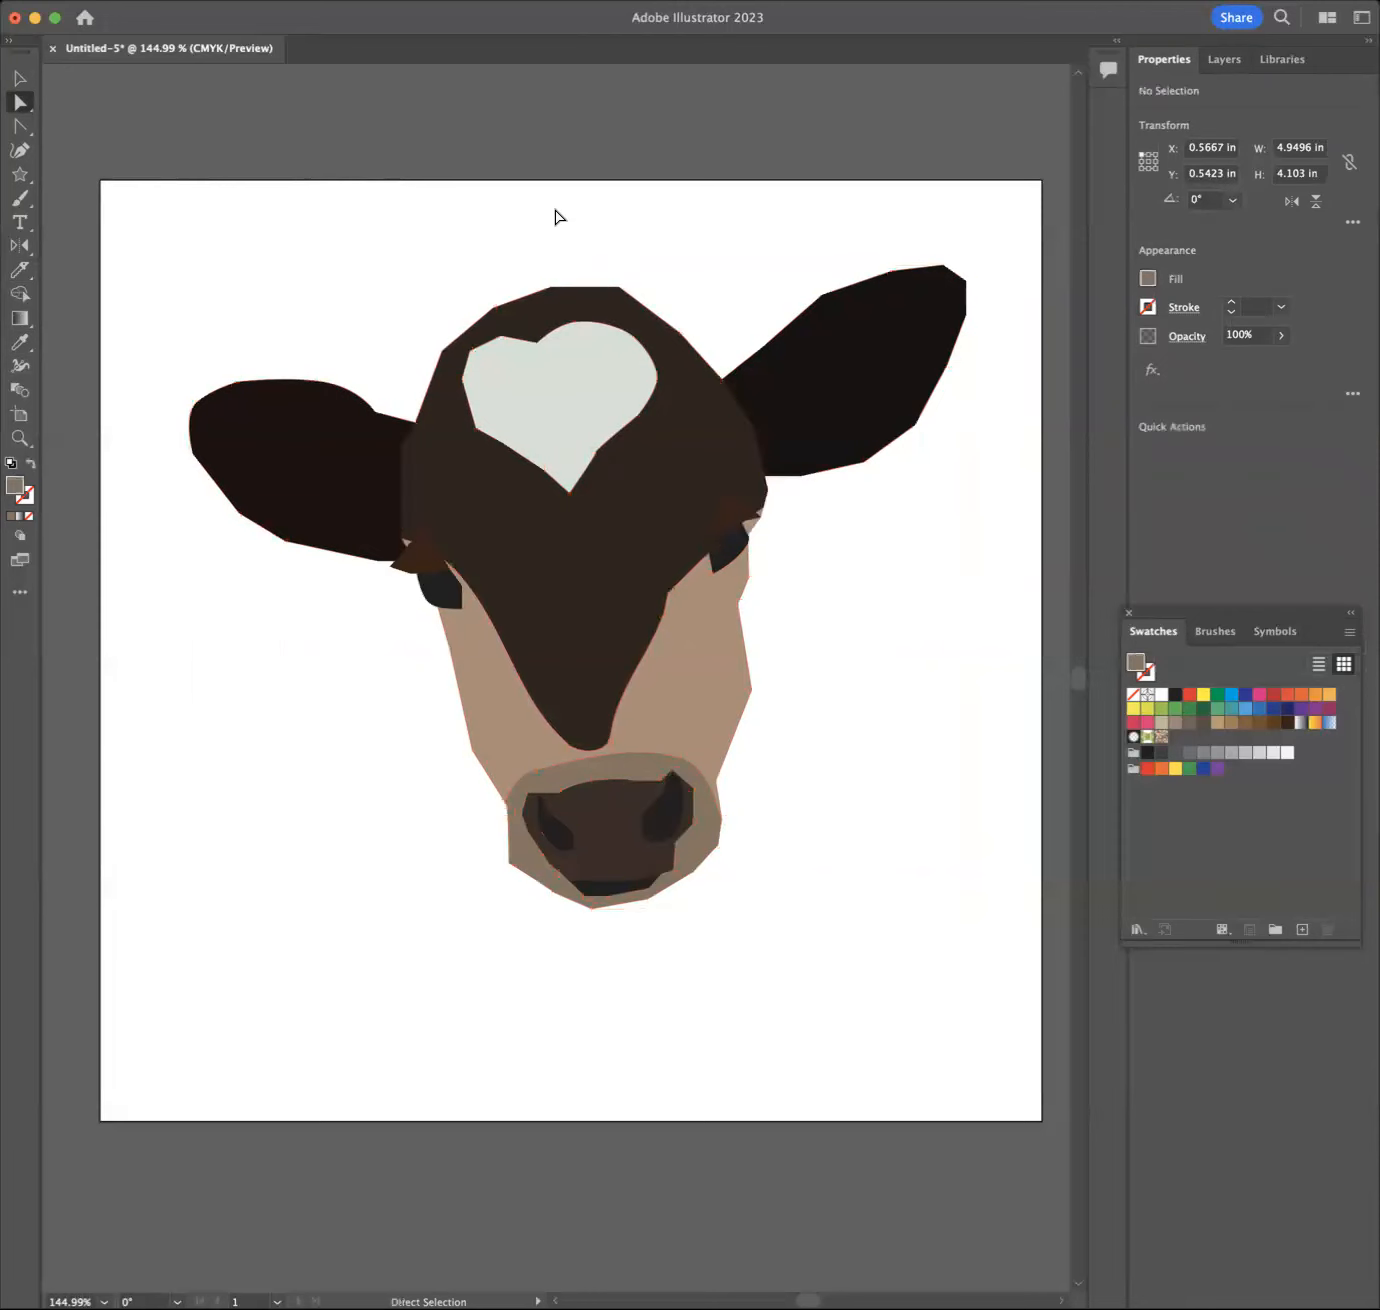
left_click(701, 420)
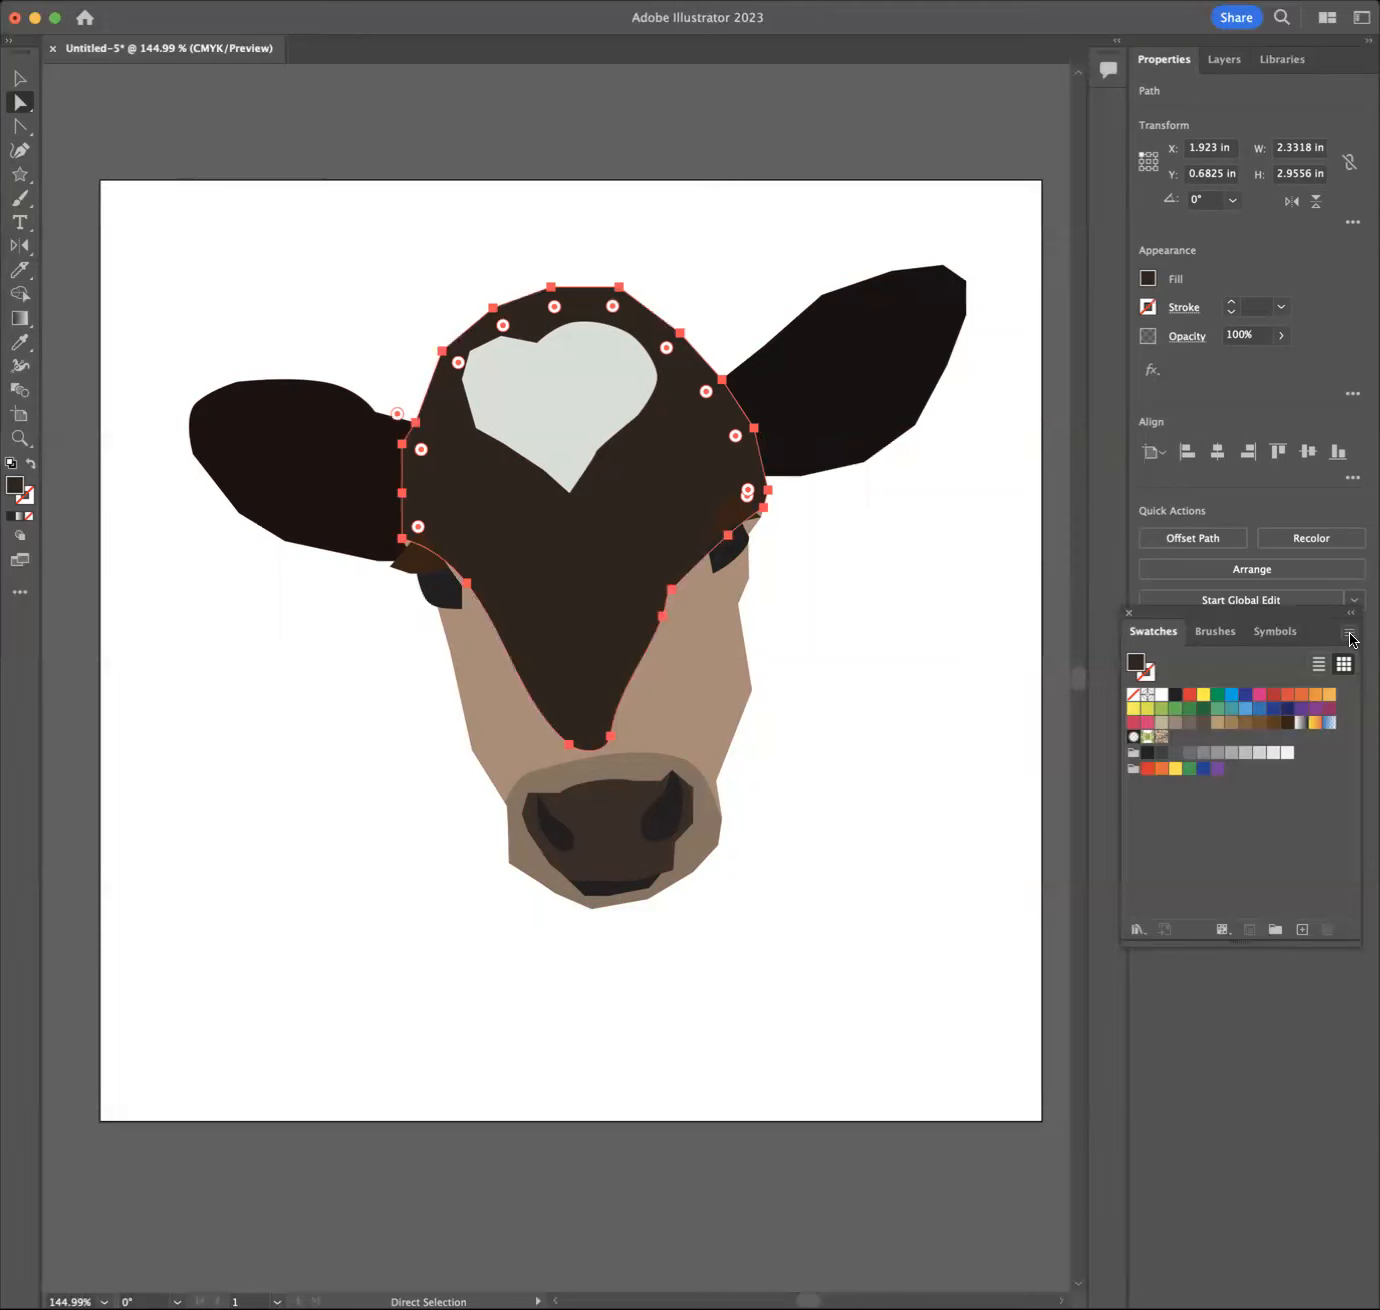
double_click(1137, 665)
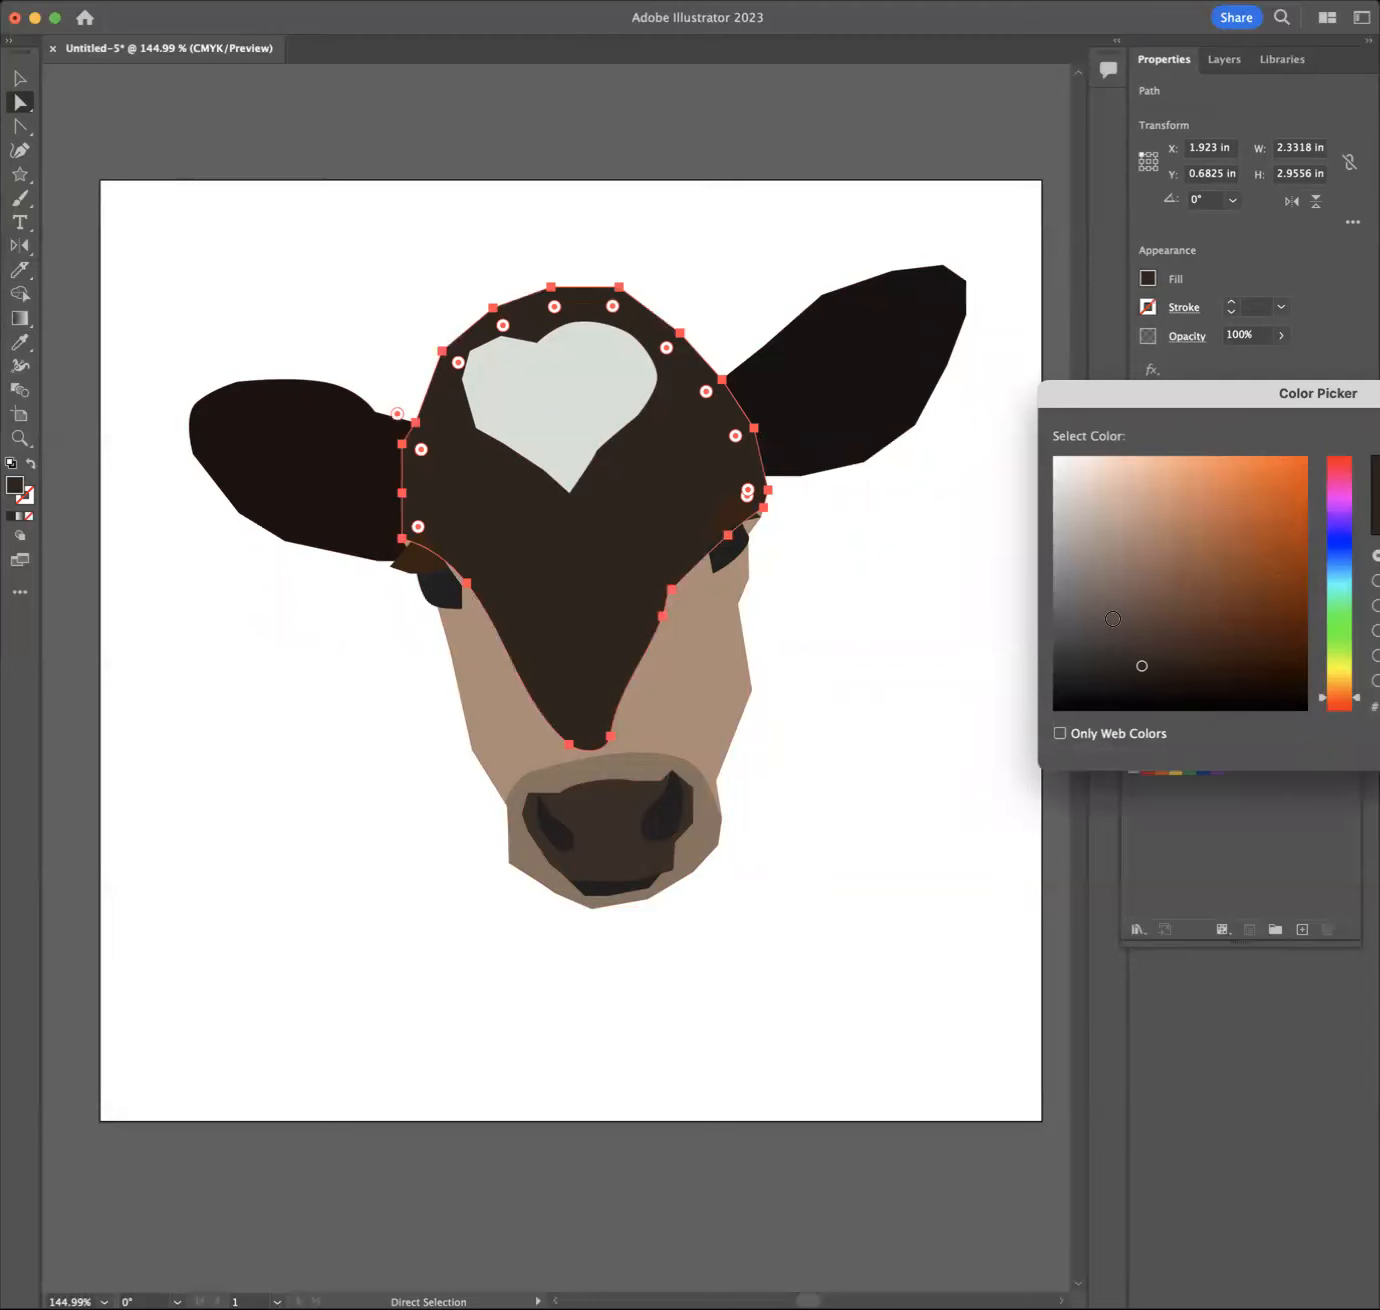
left_click(1112, 619)
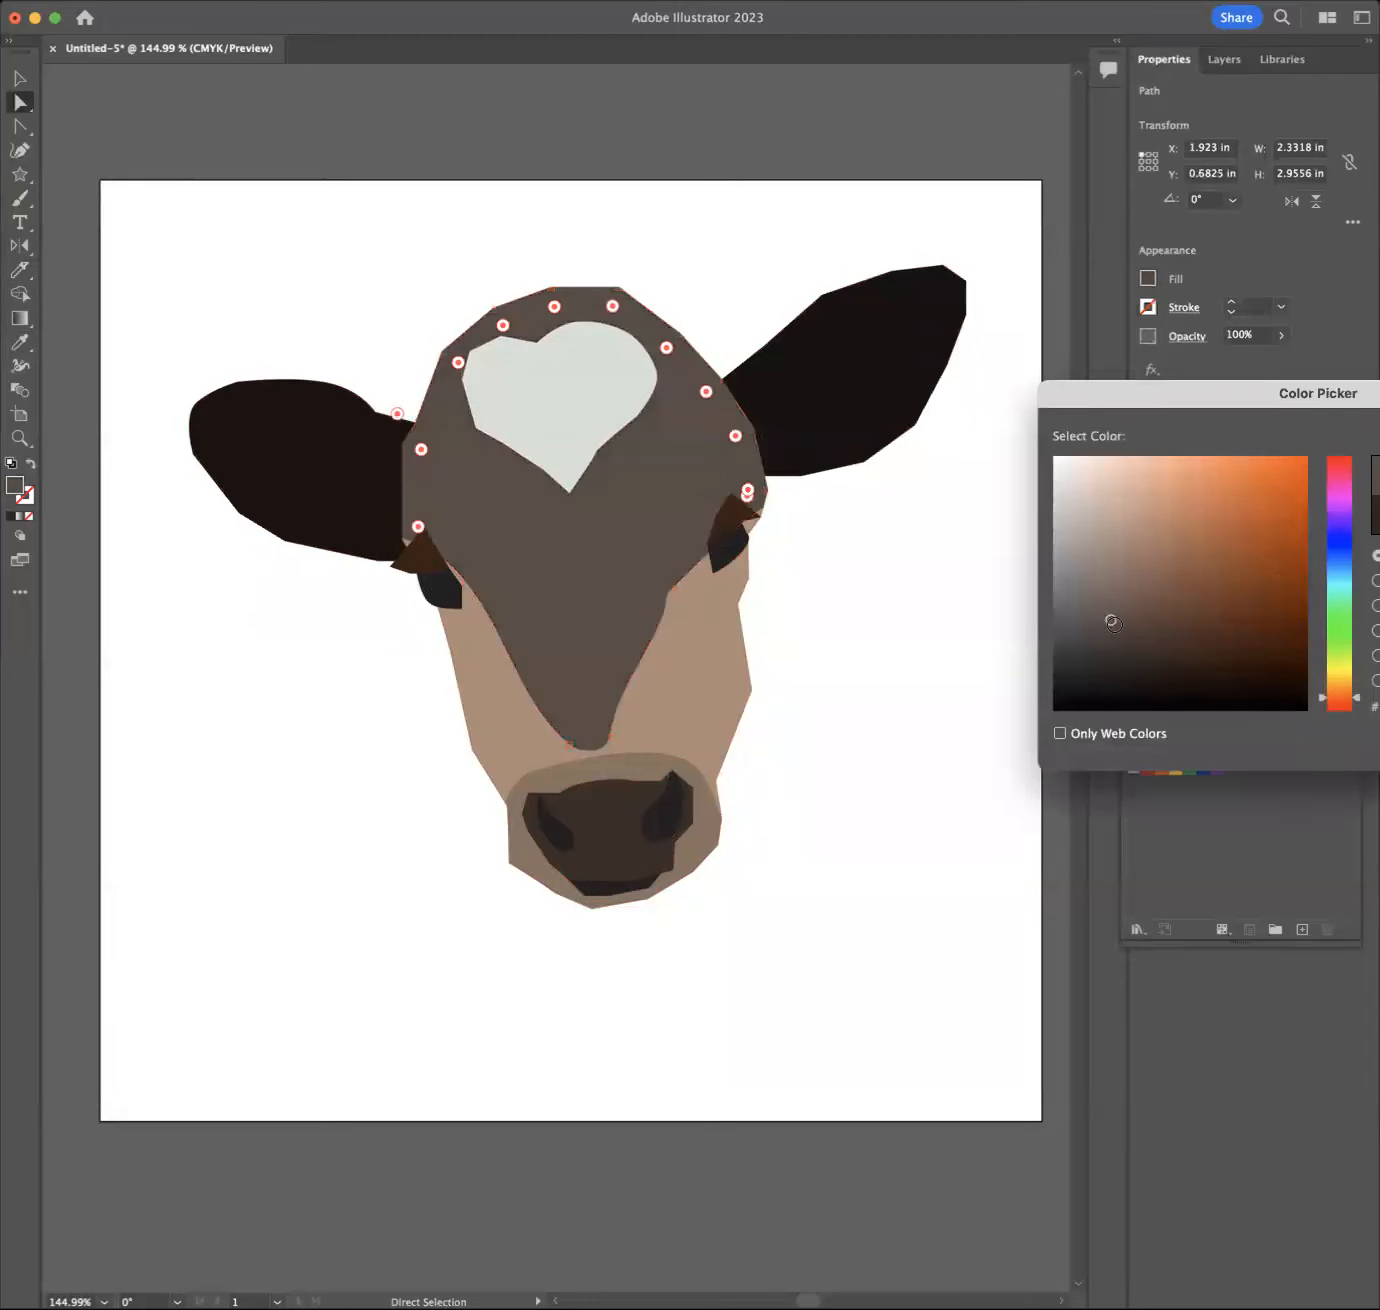
left_click(1116, 632)
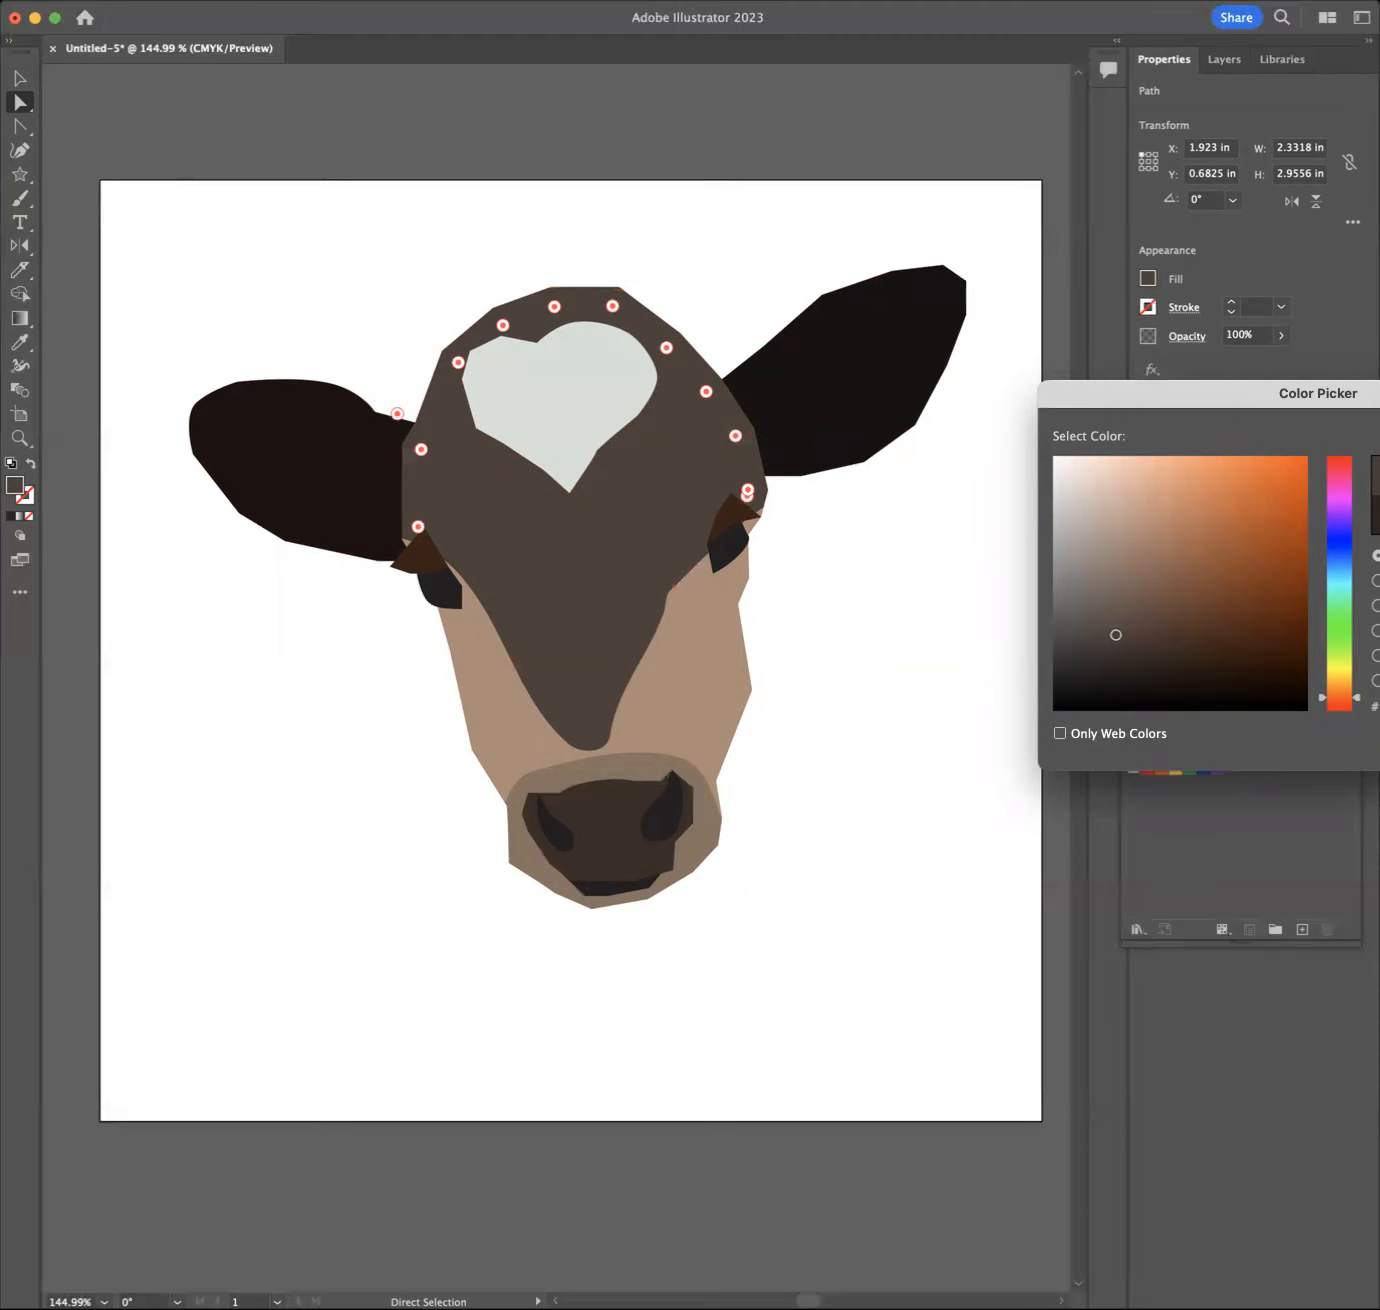
key("Return")
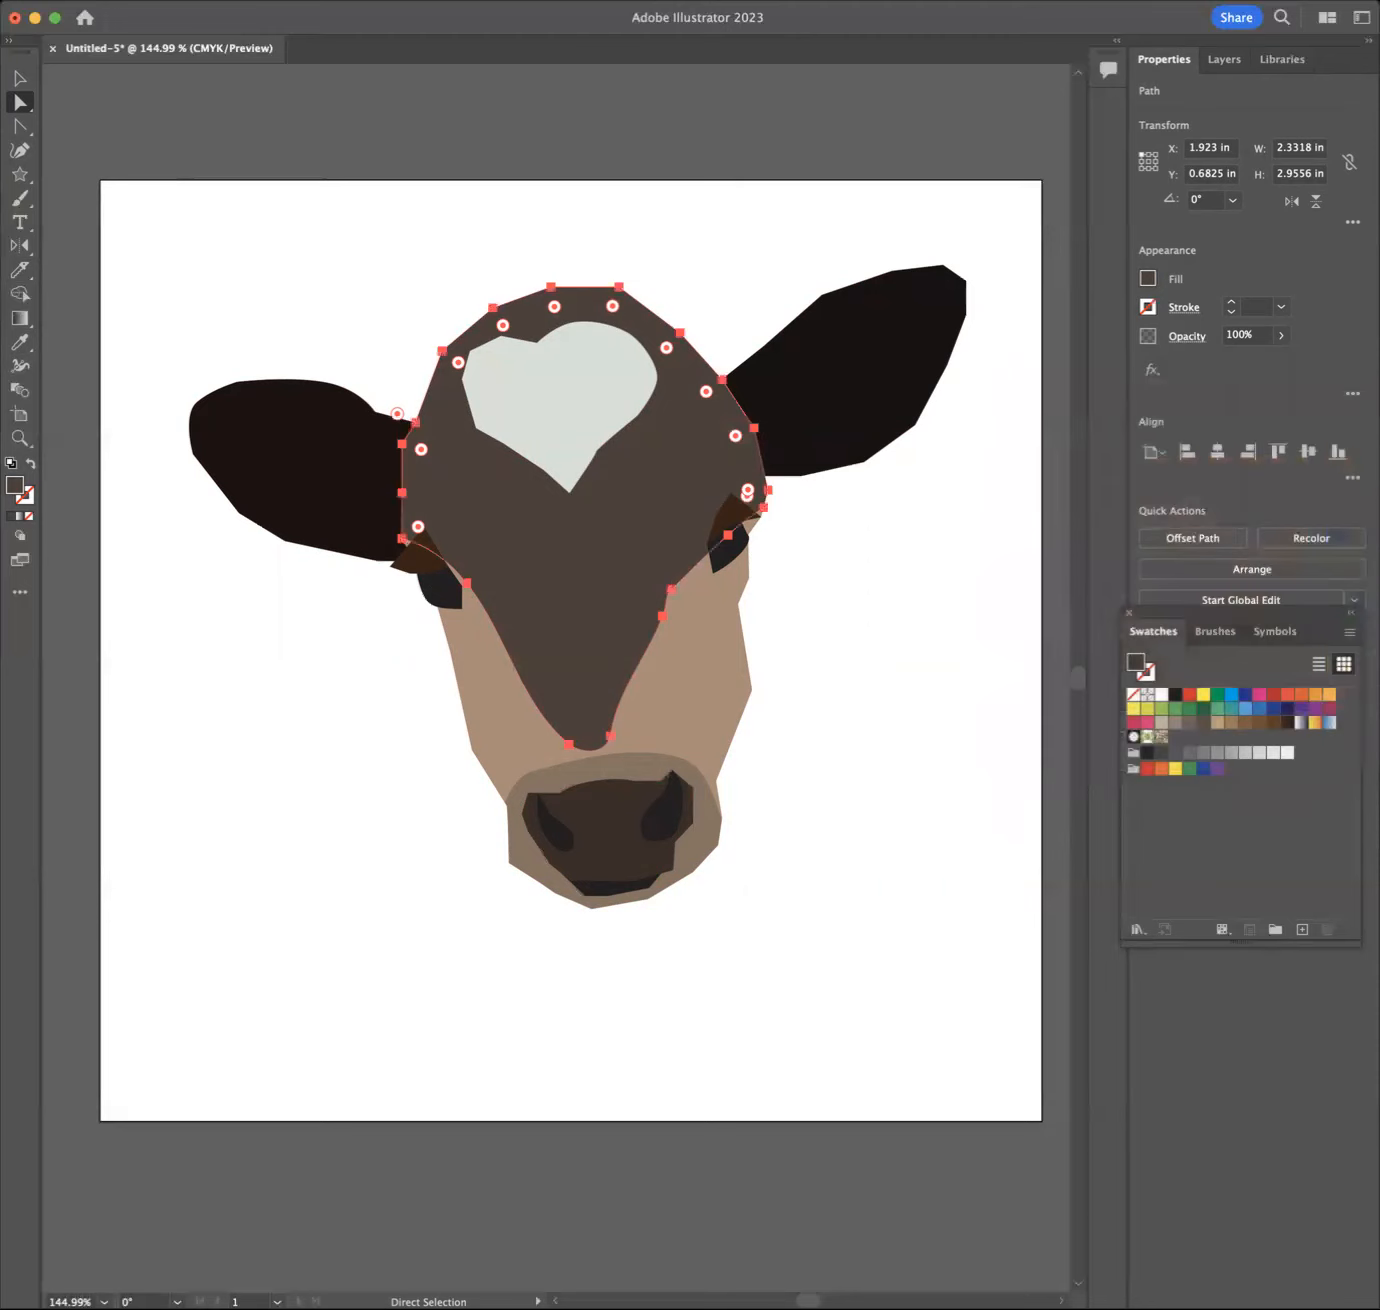
Step: Fill the brown lid shapes above both eyes with the black swatch and deselect them
left_click(909, 561)
left_click(734, 523)
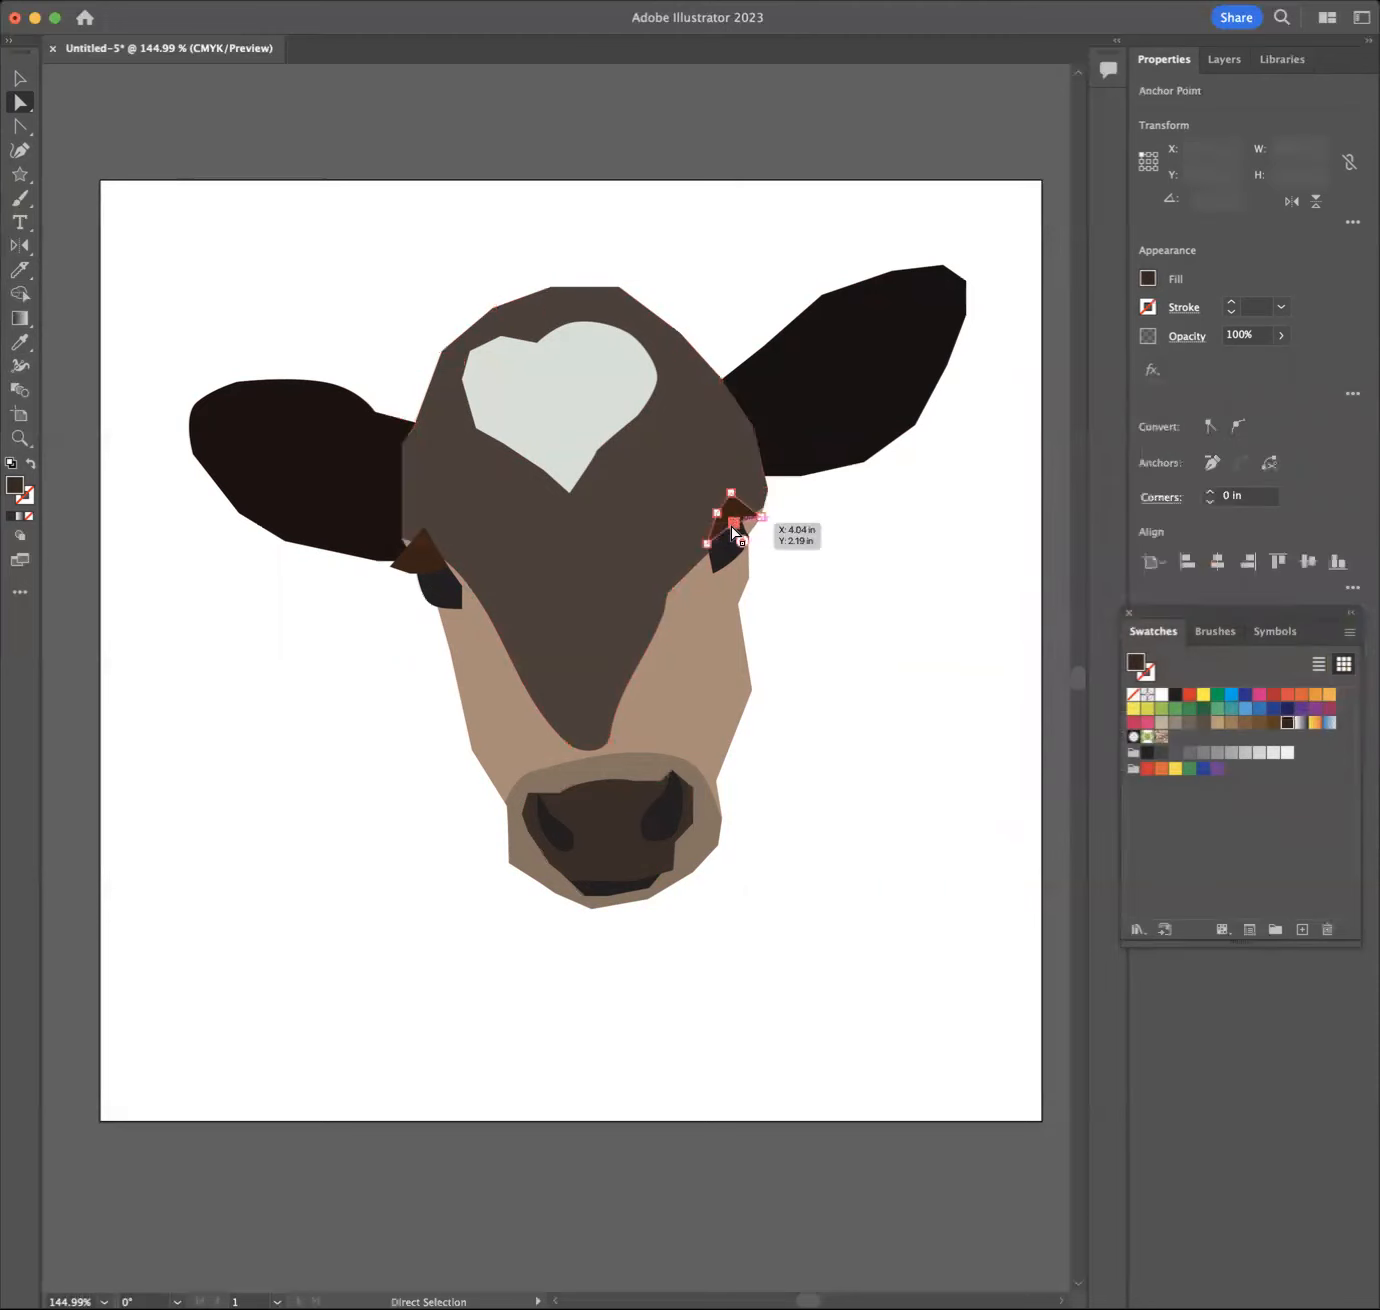
left_click(421, 556, "shift")
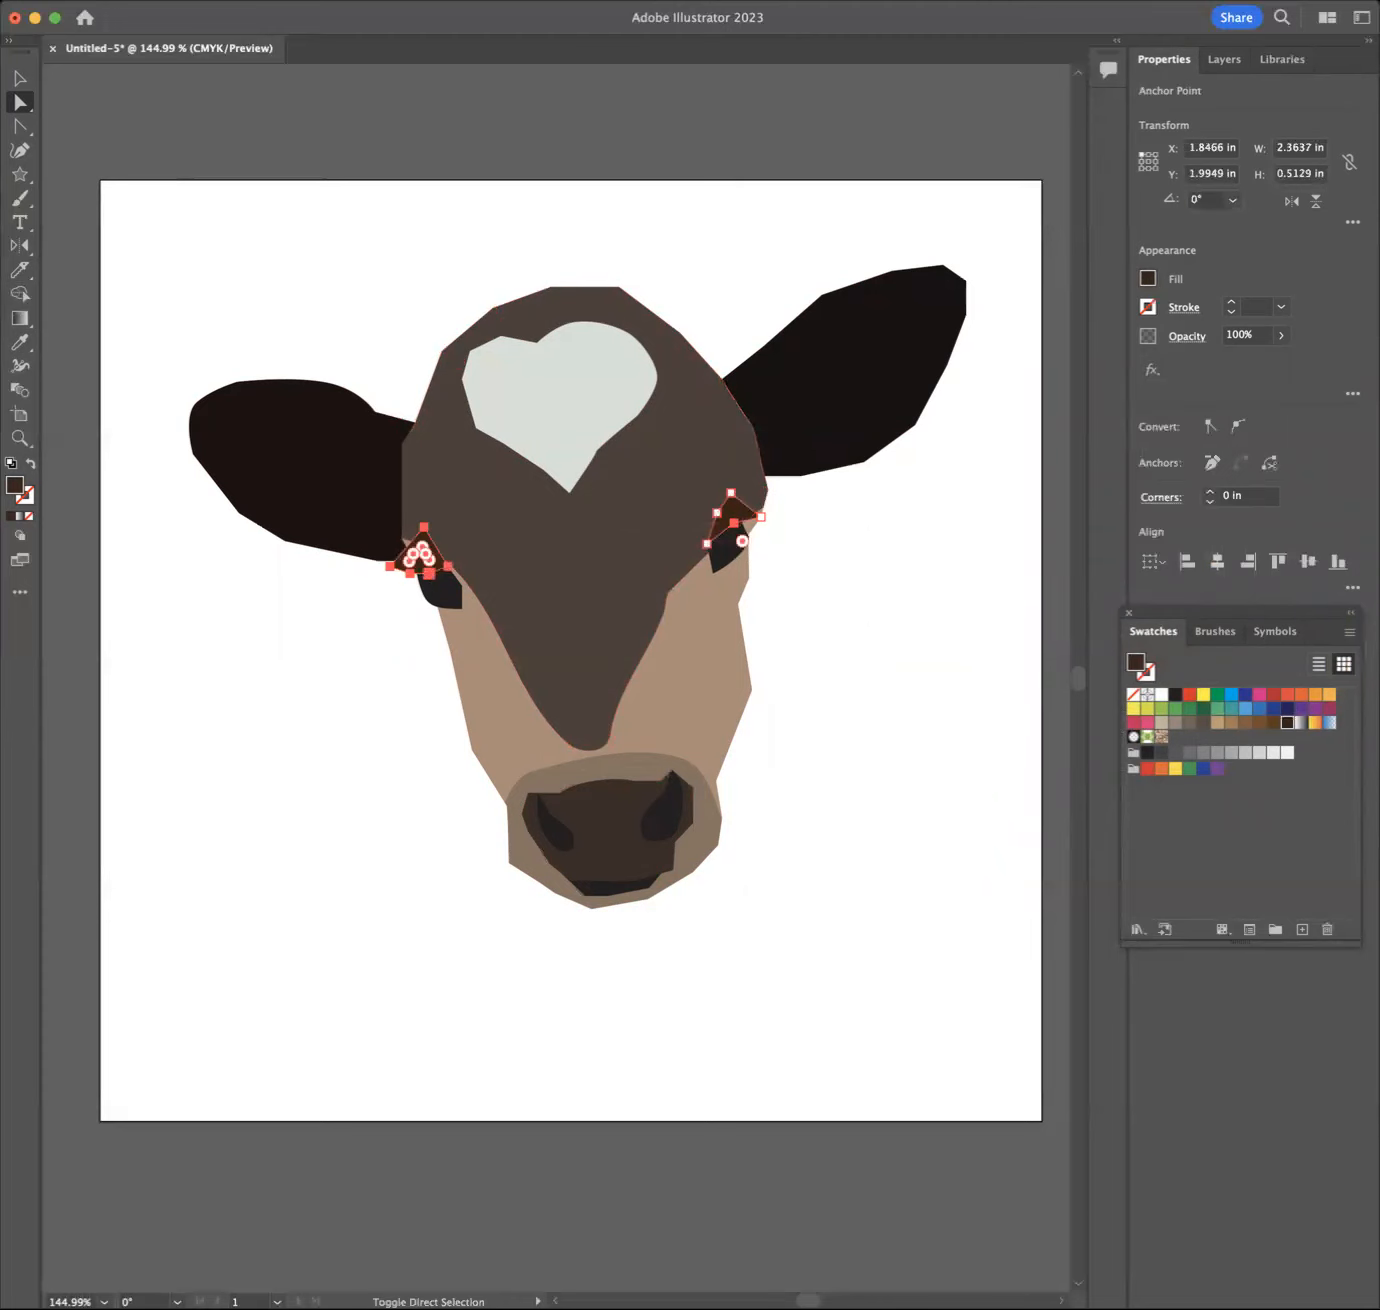
left_click(1175, 694)
left_click(840, 627)
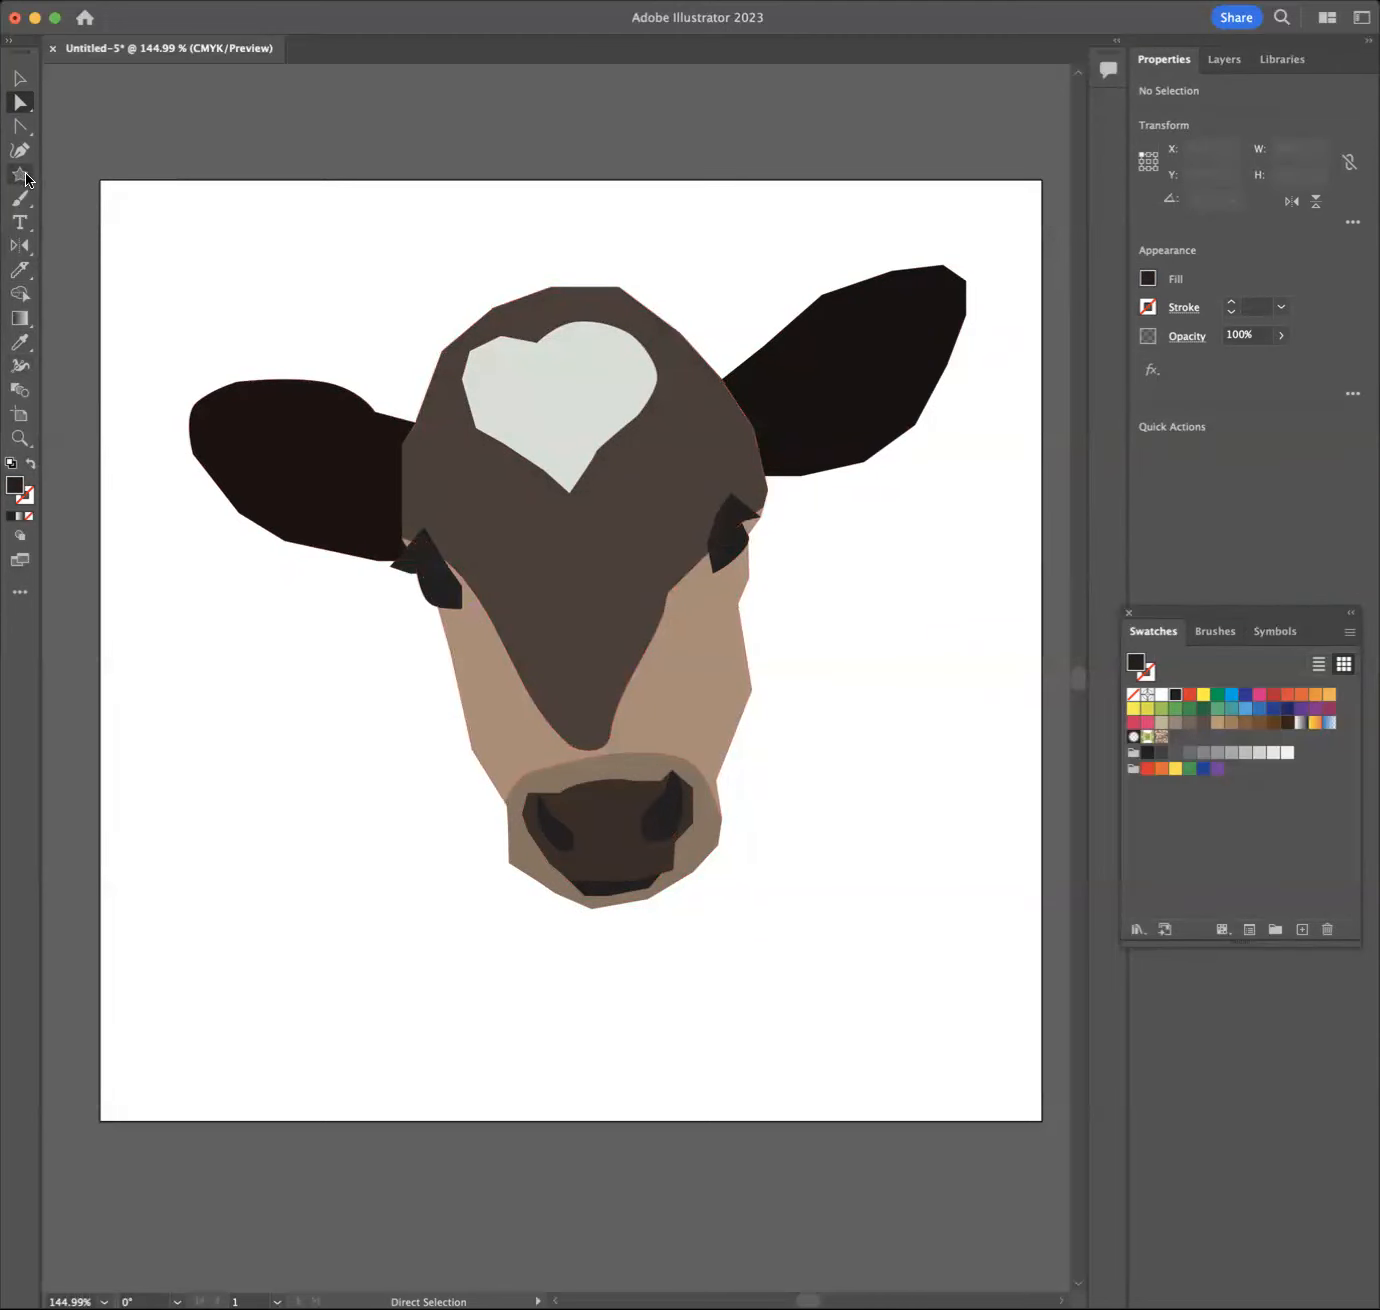
Step: Choose the Ellipse tool for adding a detail to the eye beside the drooping ear
left_click_drag(24, 180, 80, 203)
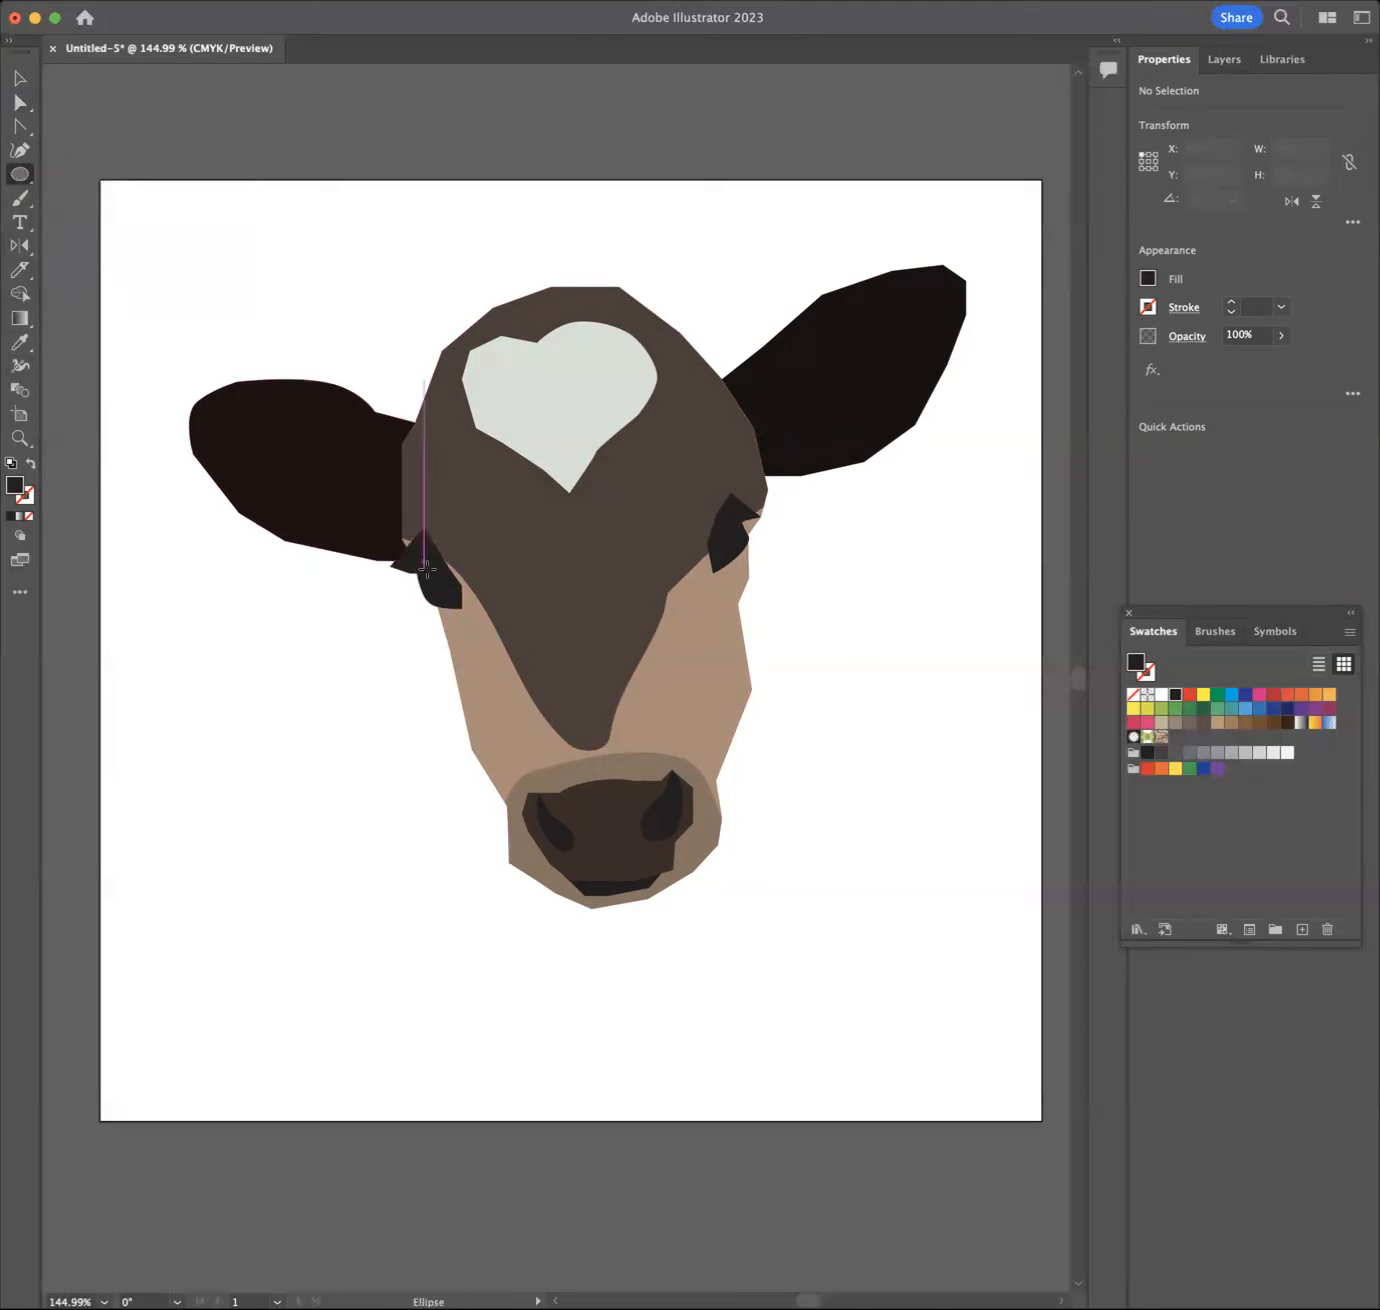